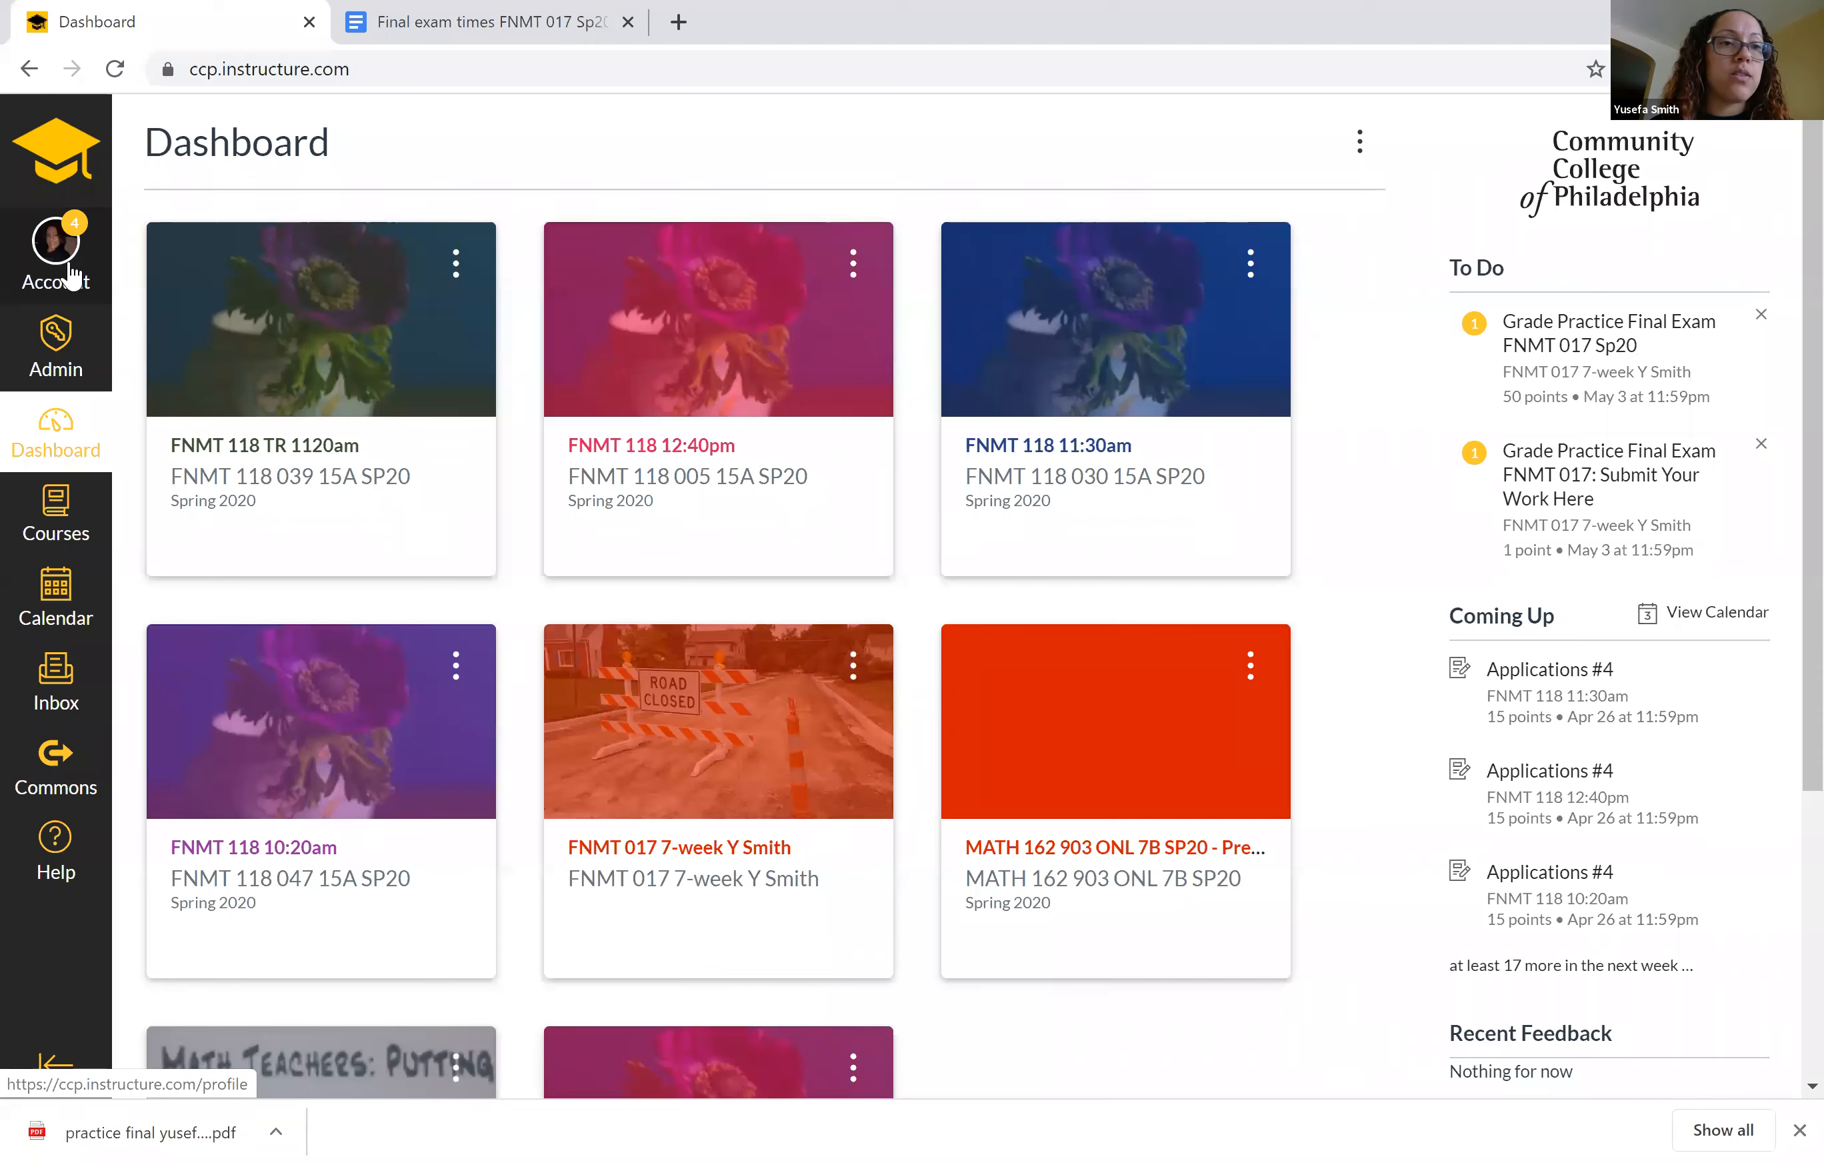
Open the account's Shared Content page and highlight the Departmental Final Exam Sp20 (Monday) title in the received items.
click(71, 274)
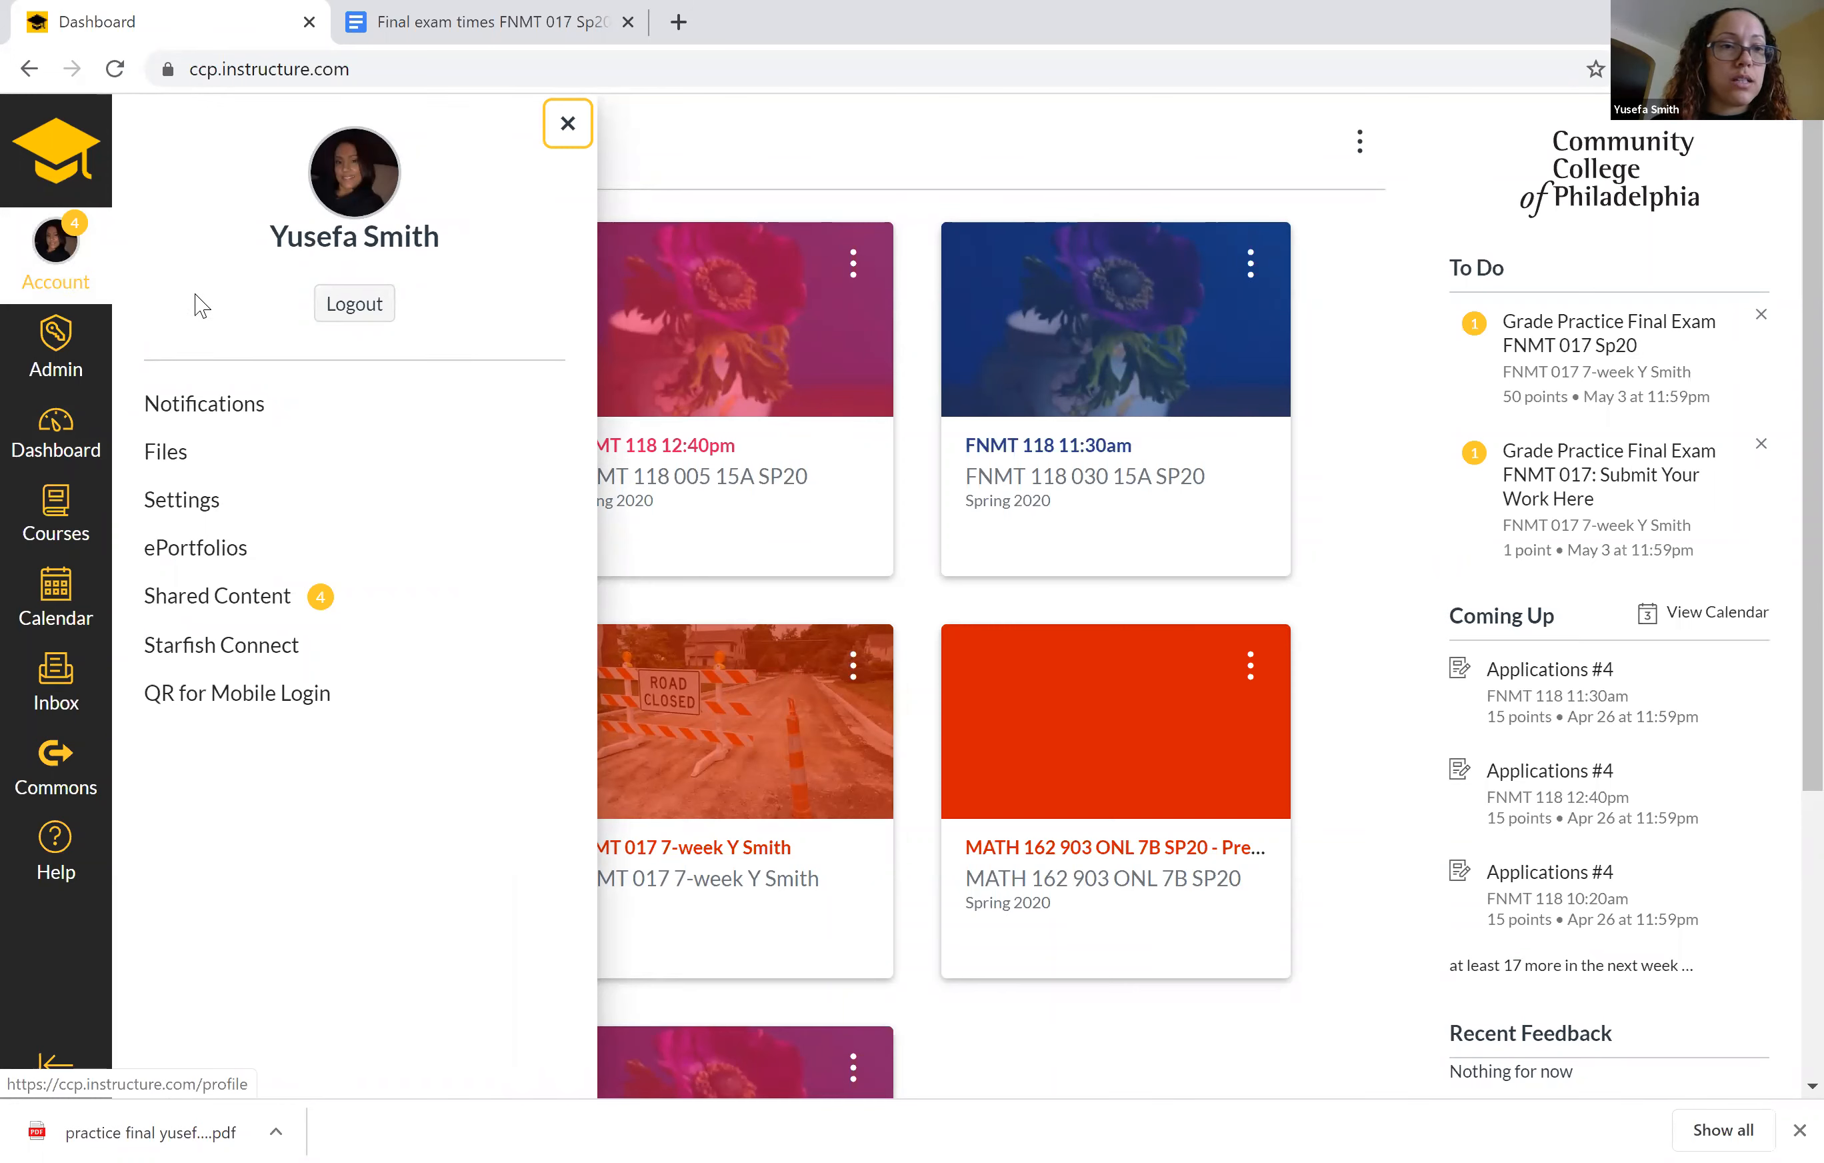
click(206, 597)
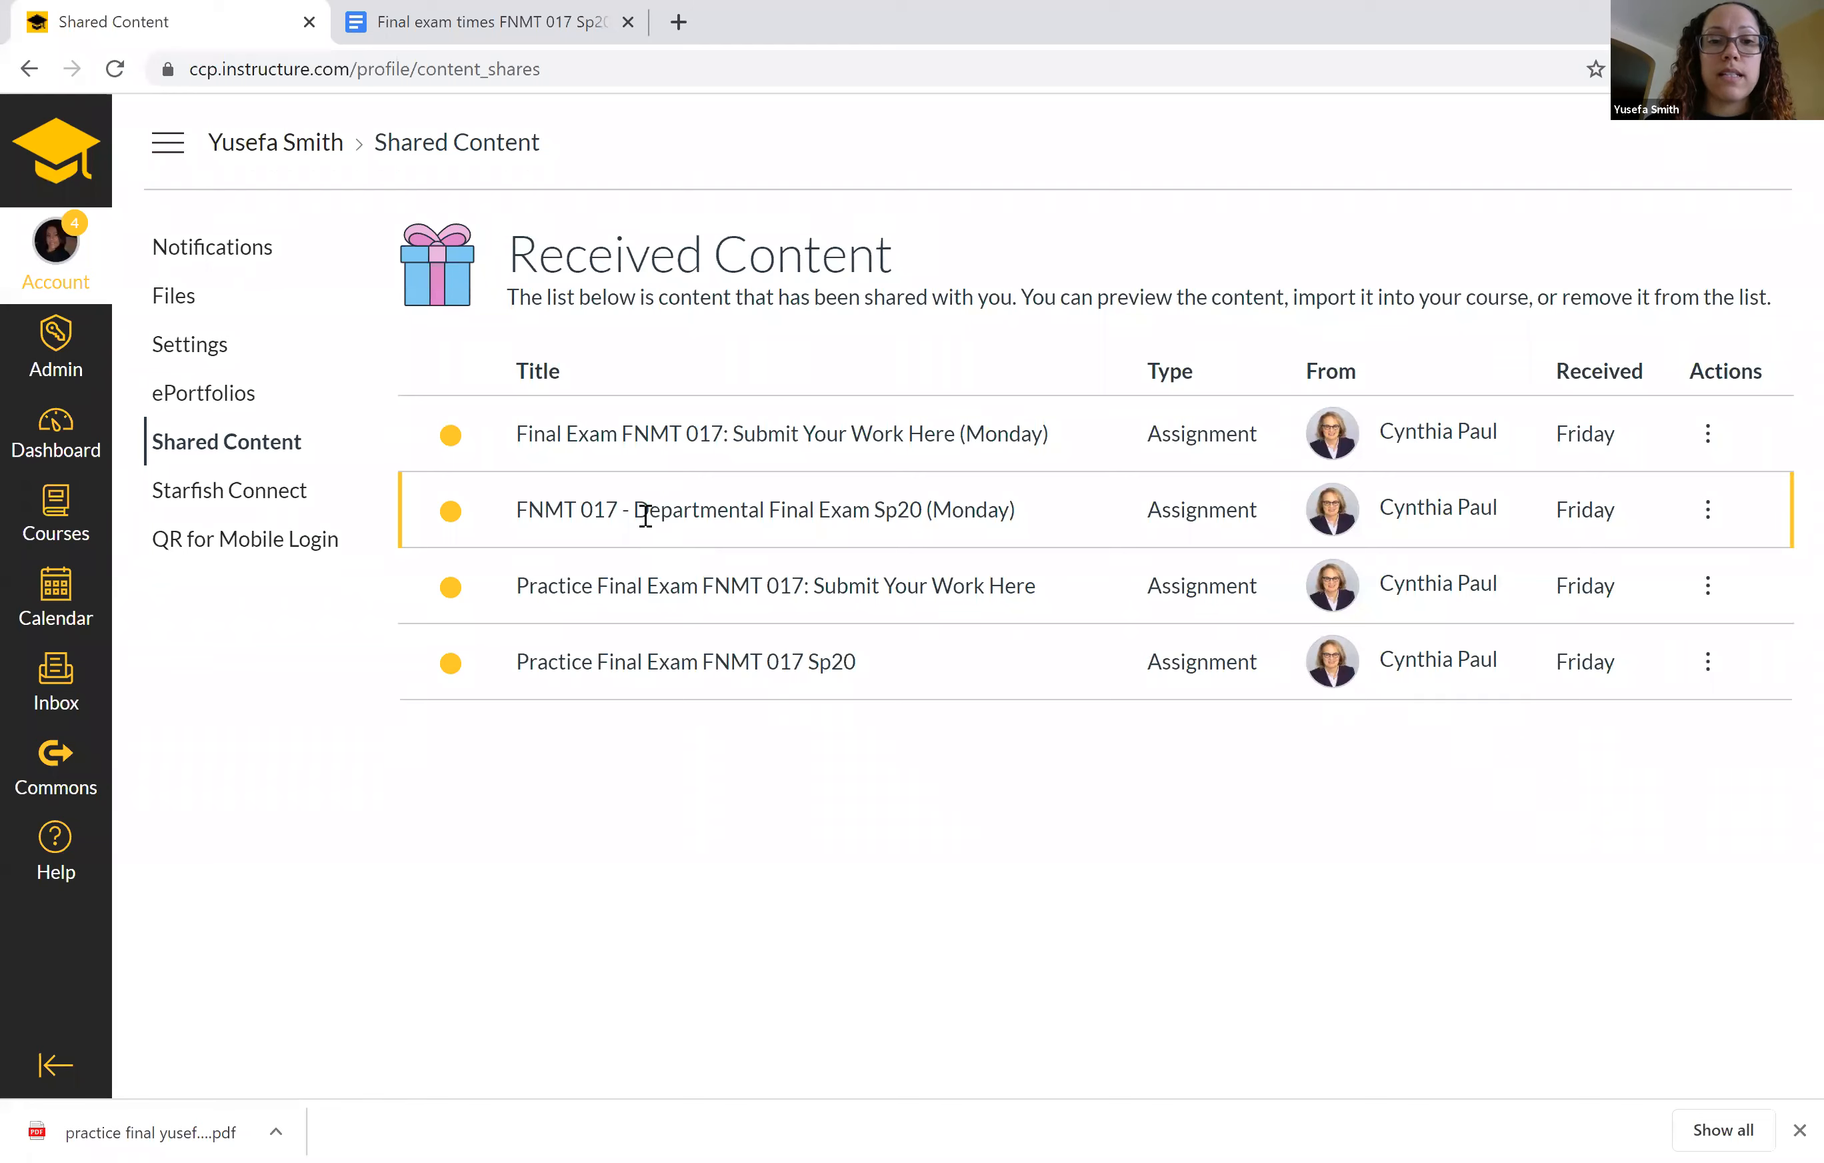
drag(635, 515, 1042, 514)
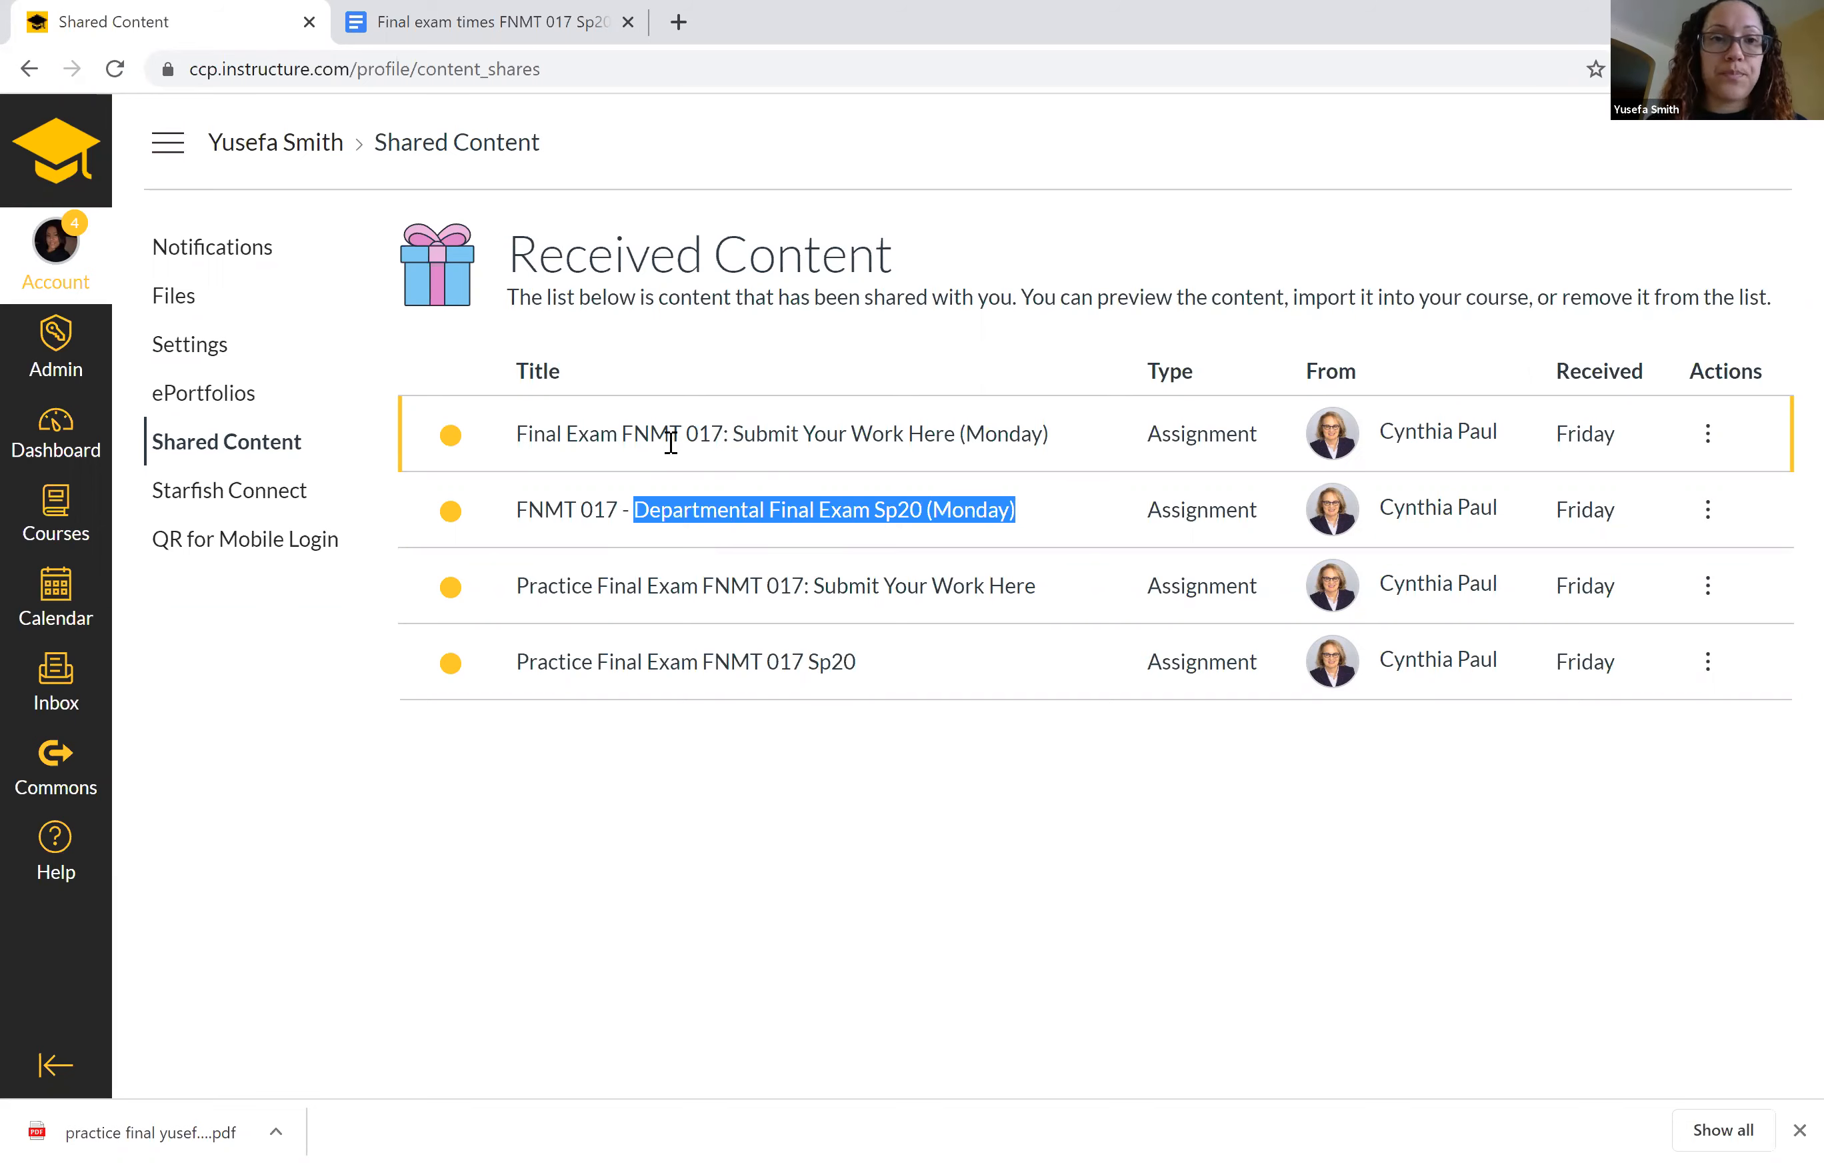
Switch to the Google Docs document on final exam times and review the exam dates, class days and recommended time frame.
click(483, 30)
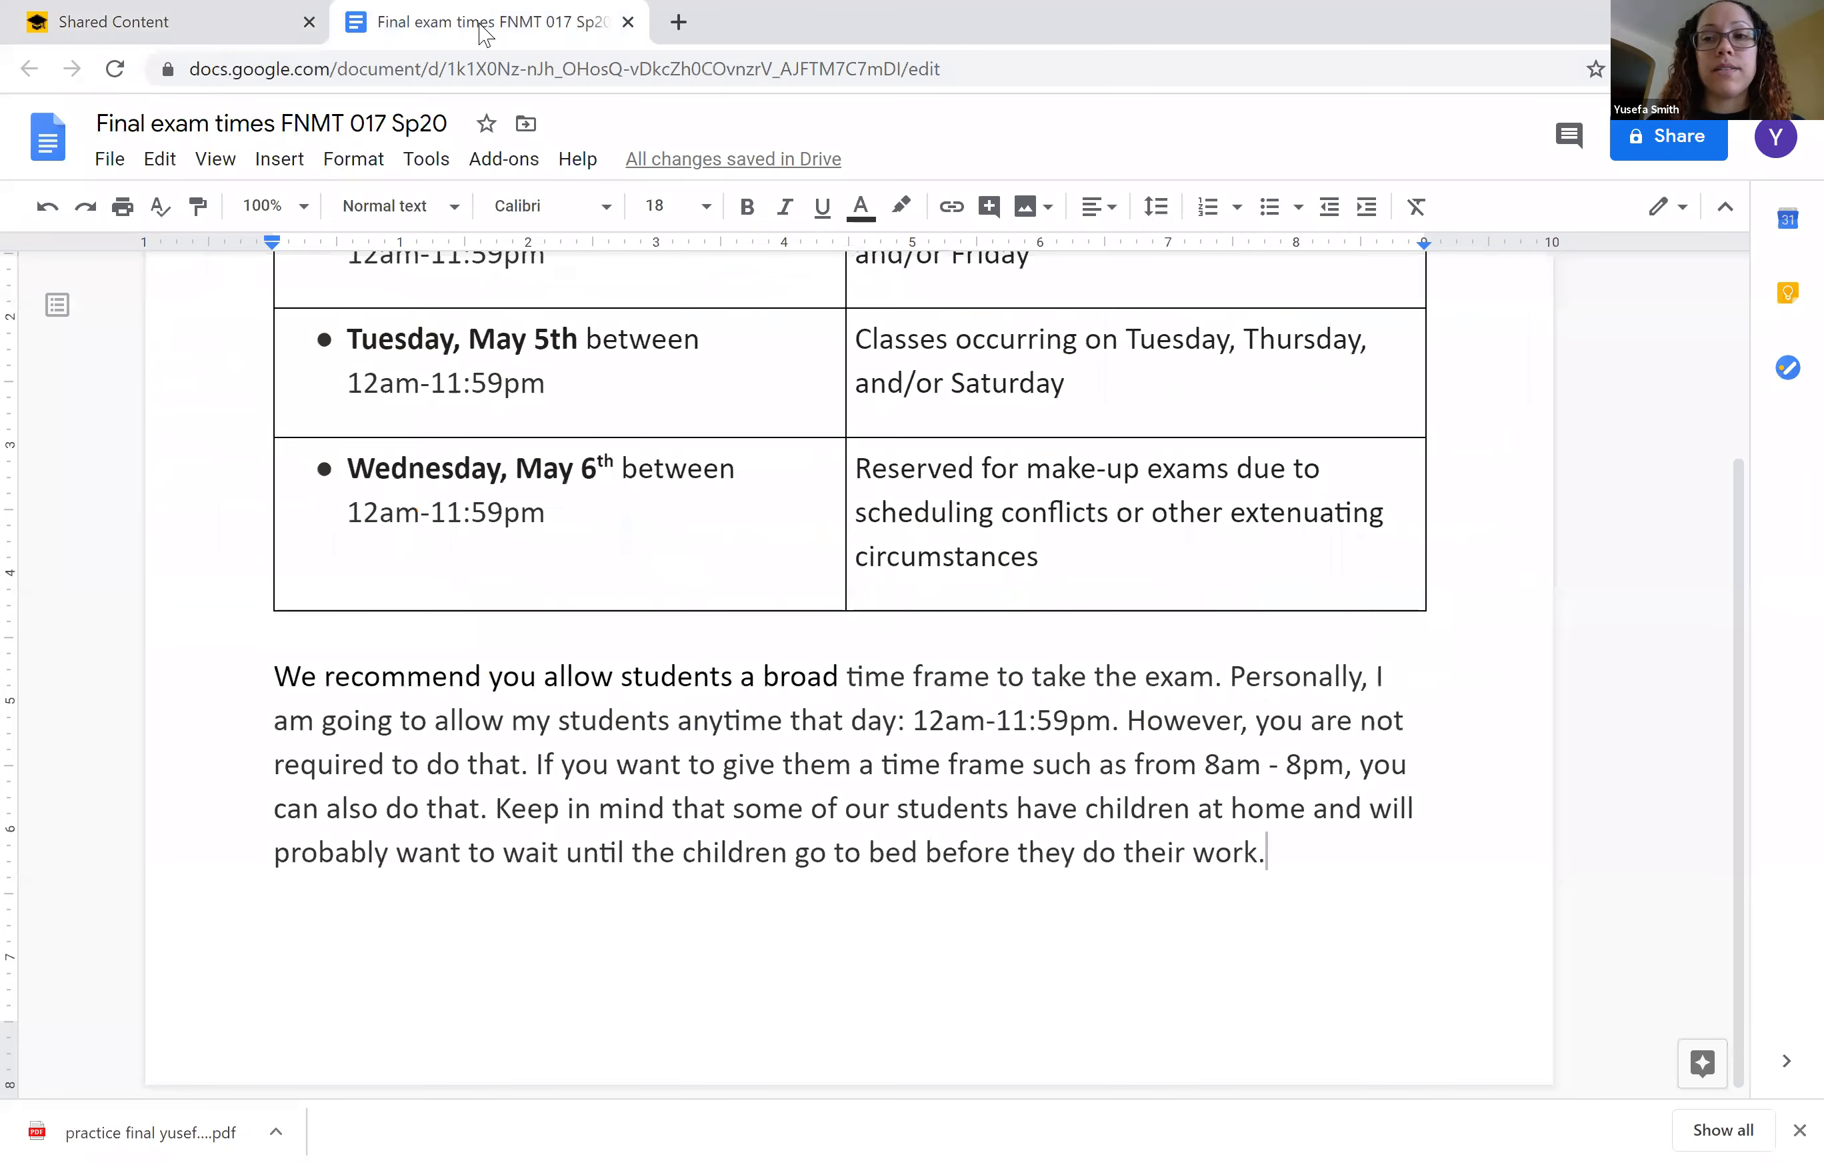
scroll(789, 454, up, 3)
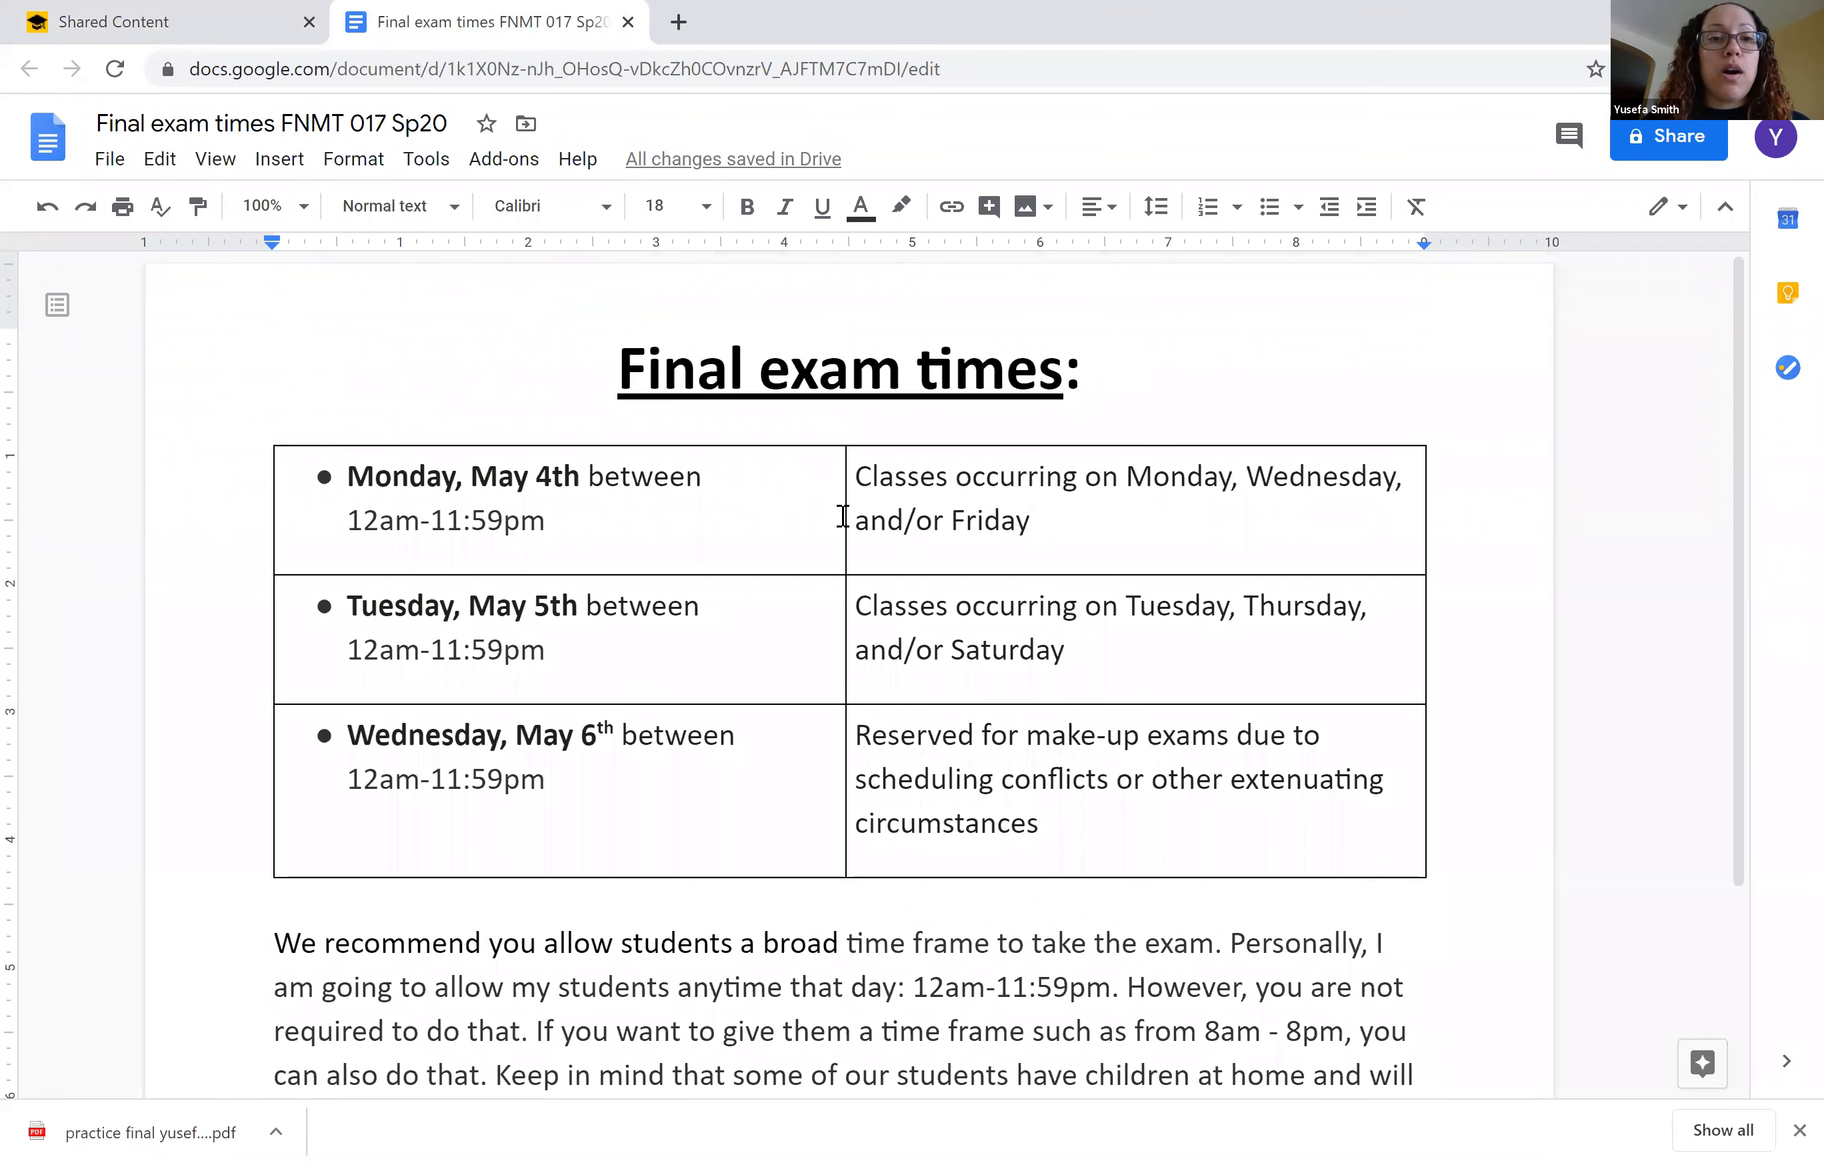
drag(853, 480, 1034, 511)
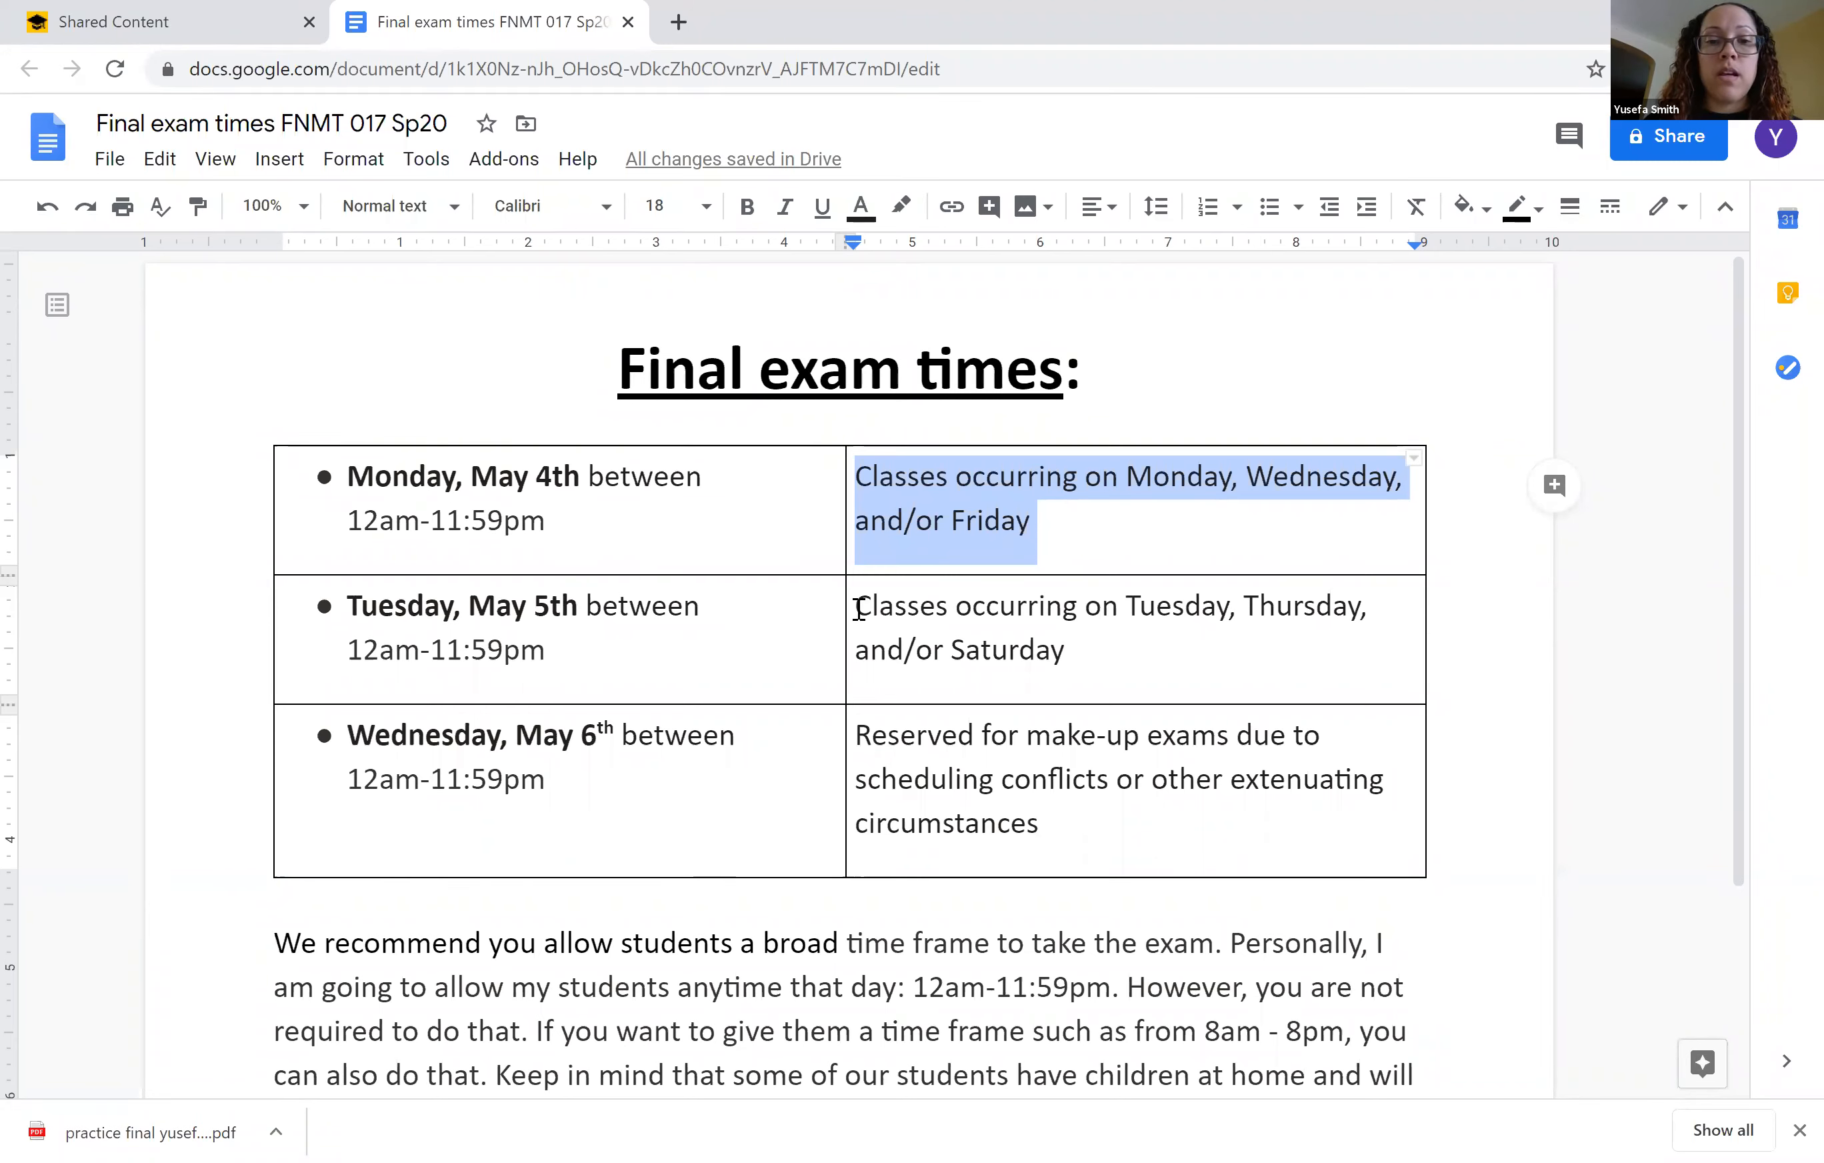
drag(856, 606, 1120, 638)
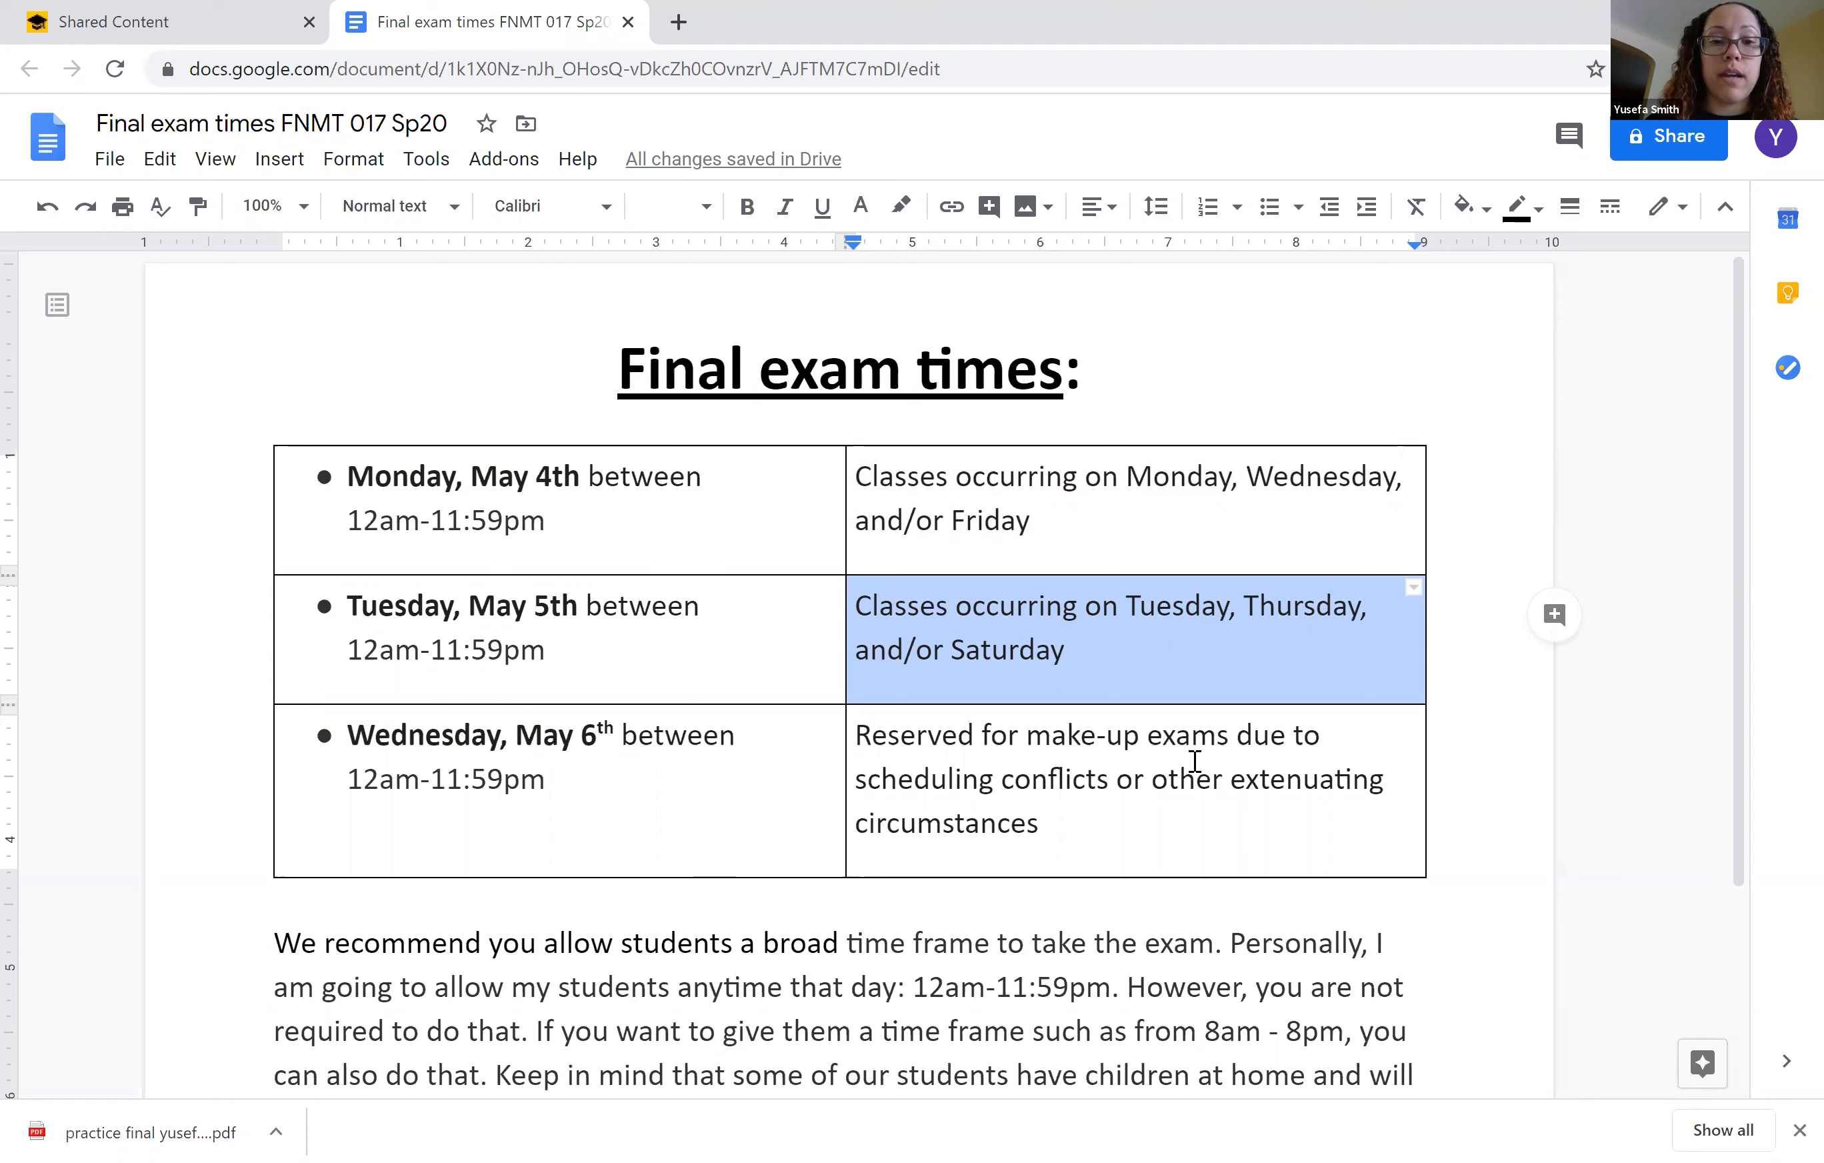
drag(857, 737, 1057, 810)
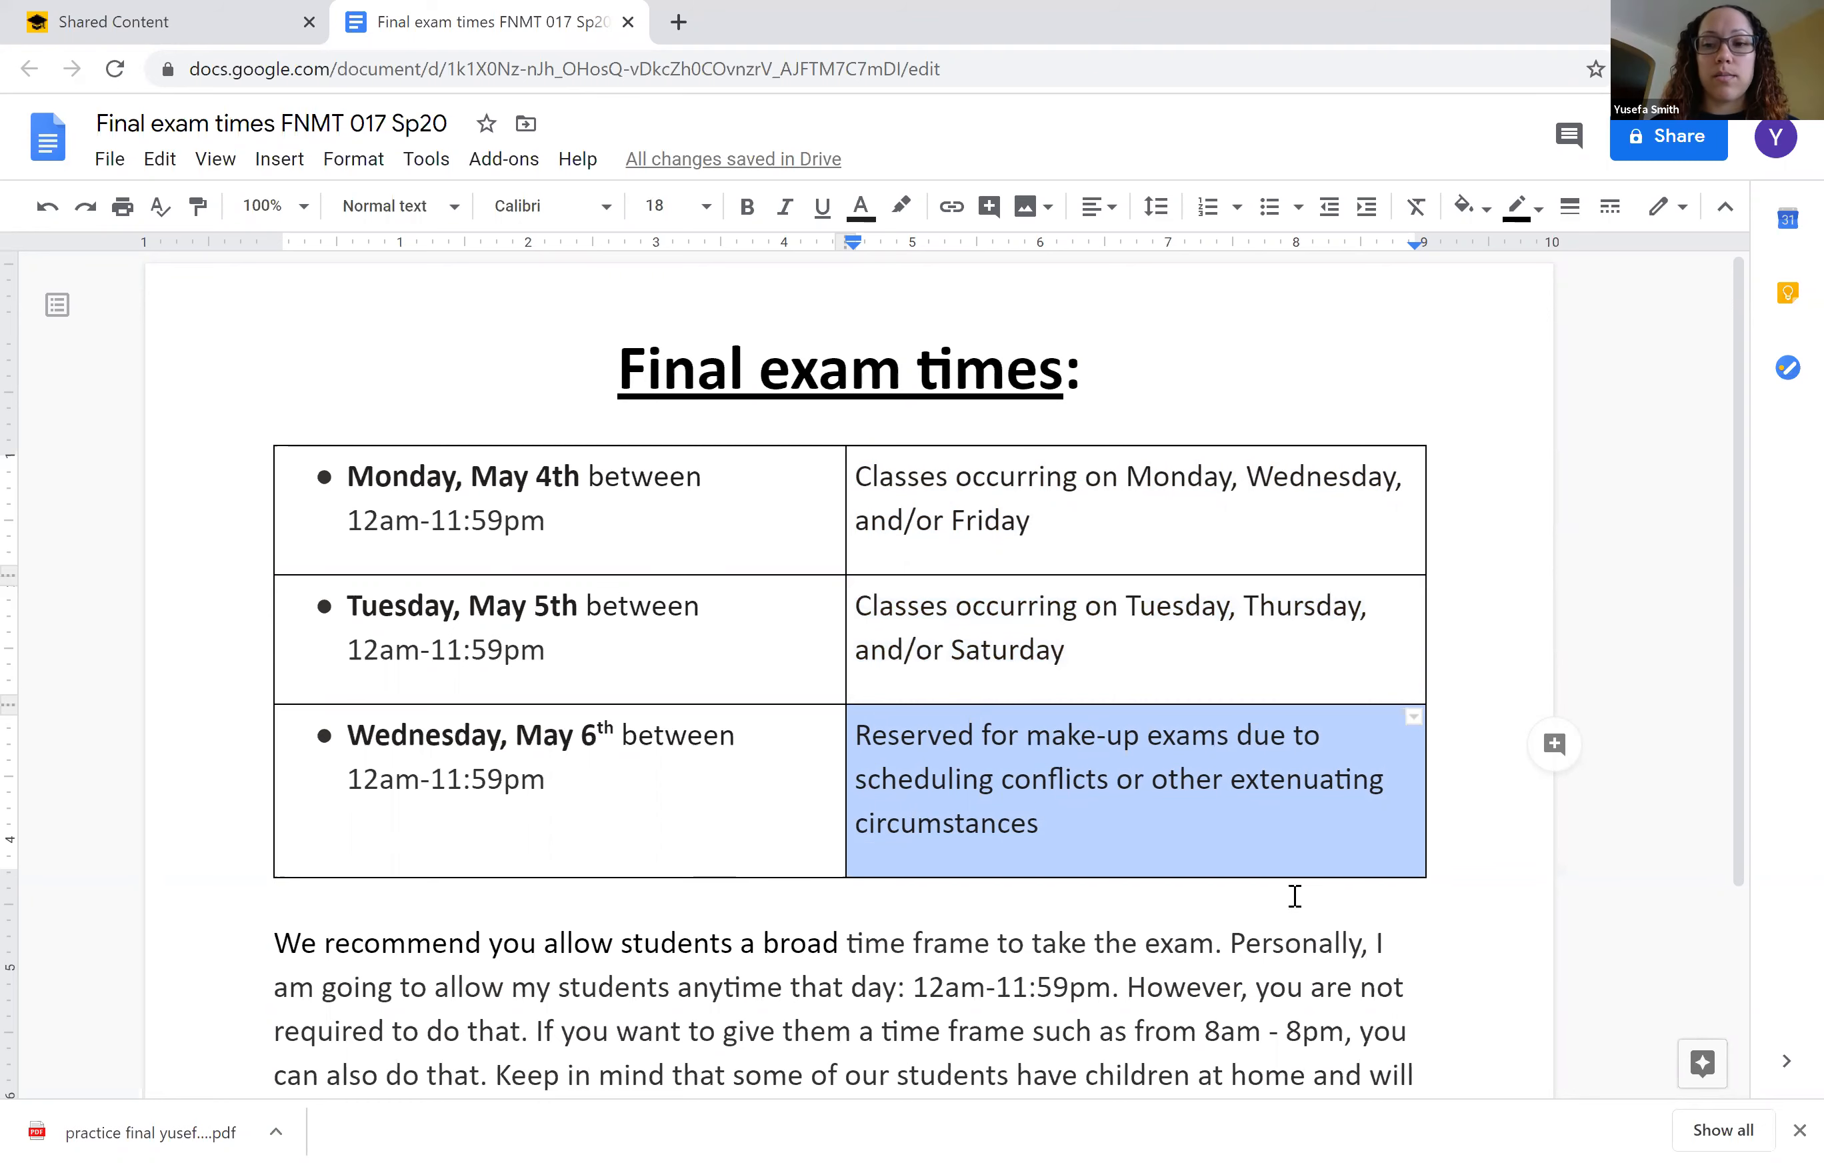
click(1449, 979)
scroll(1451, 973, down, 2)
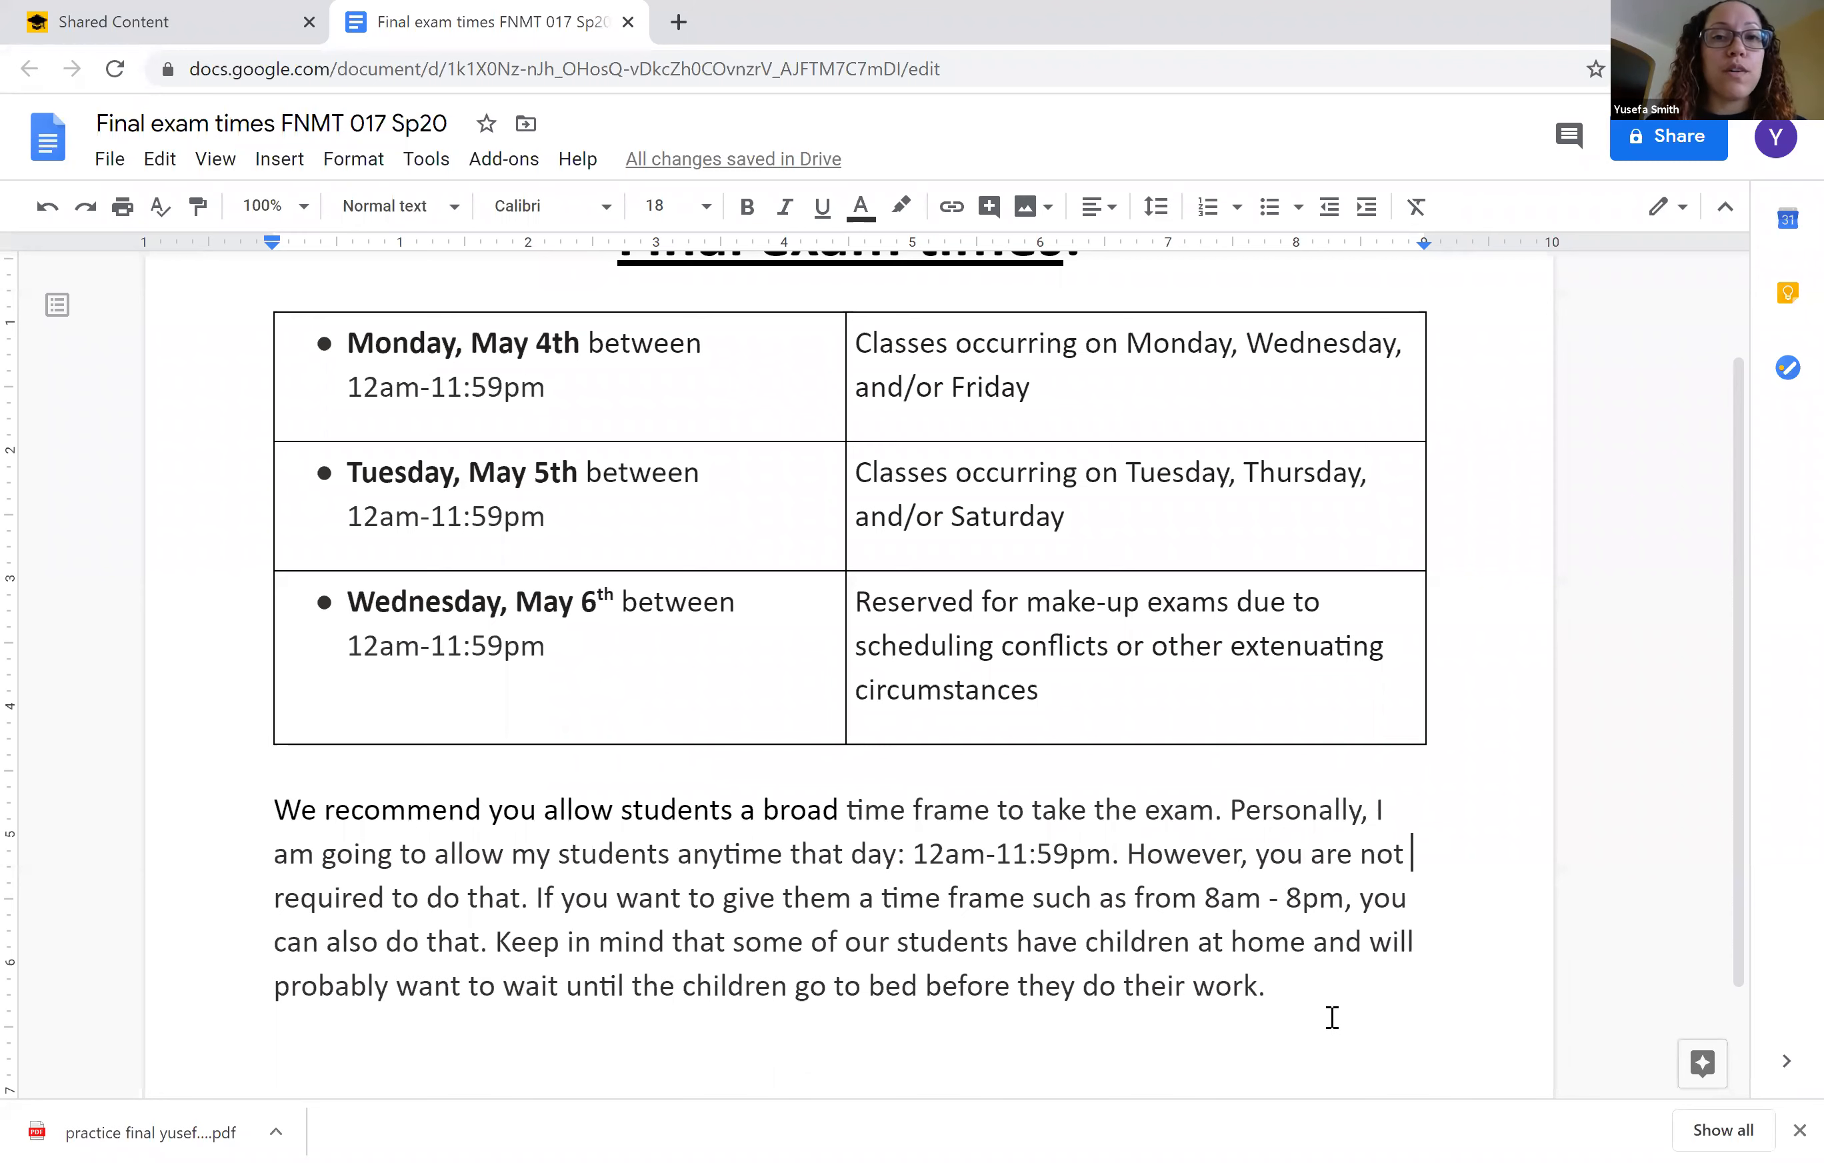
Return to Canvas's Shared Content and start importing "FNMT 017 - Departmental Final Exam Sp20 (Monday)", finding "fnmt 017" and choosing the FNMT 017 Syllabus course.
click(184, 28)
click(1020, 883)
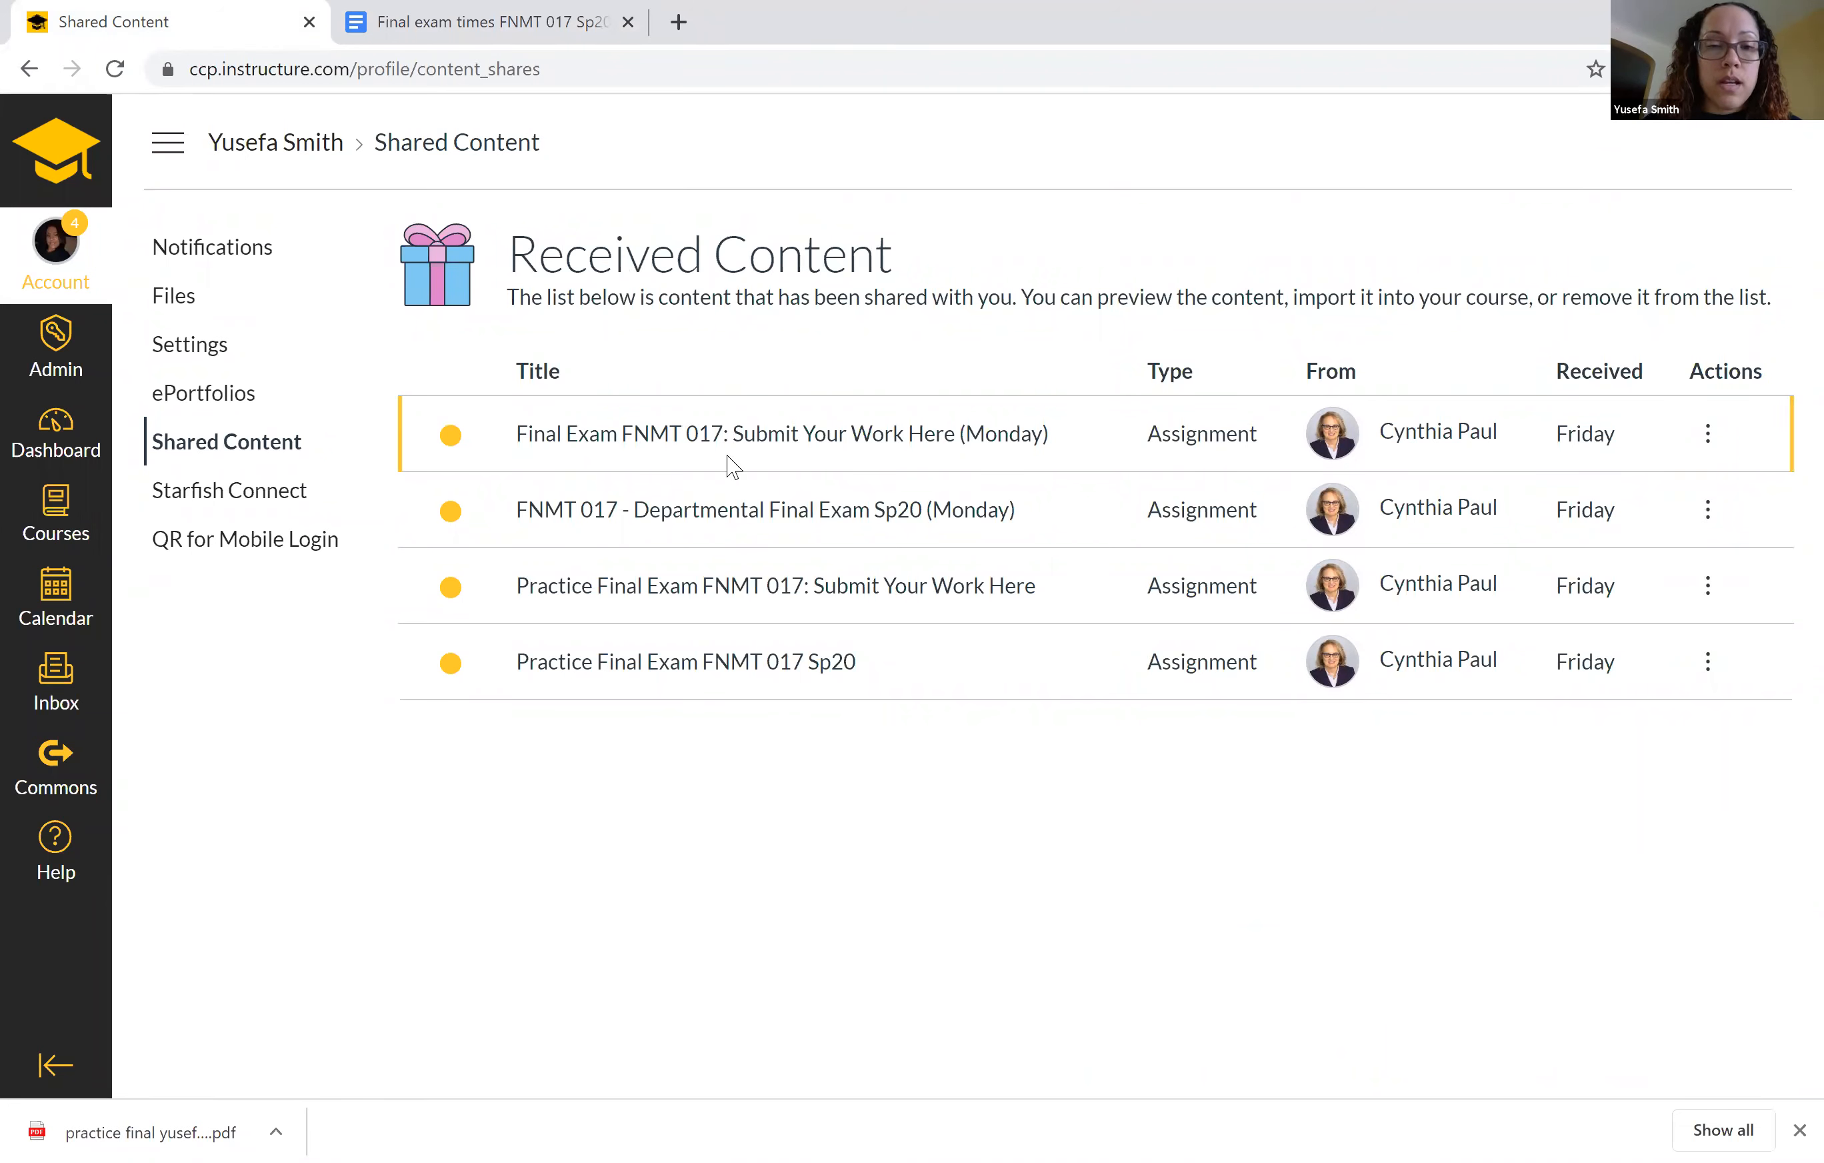
drag(634, 514, 1014, 509)
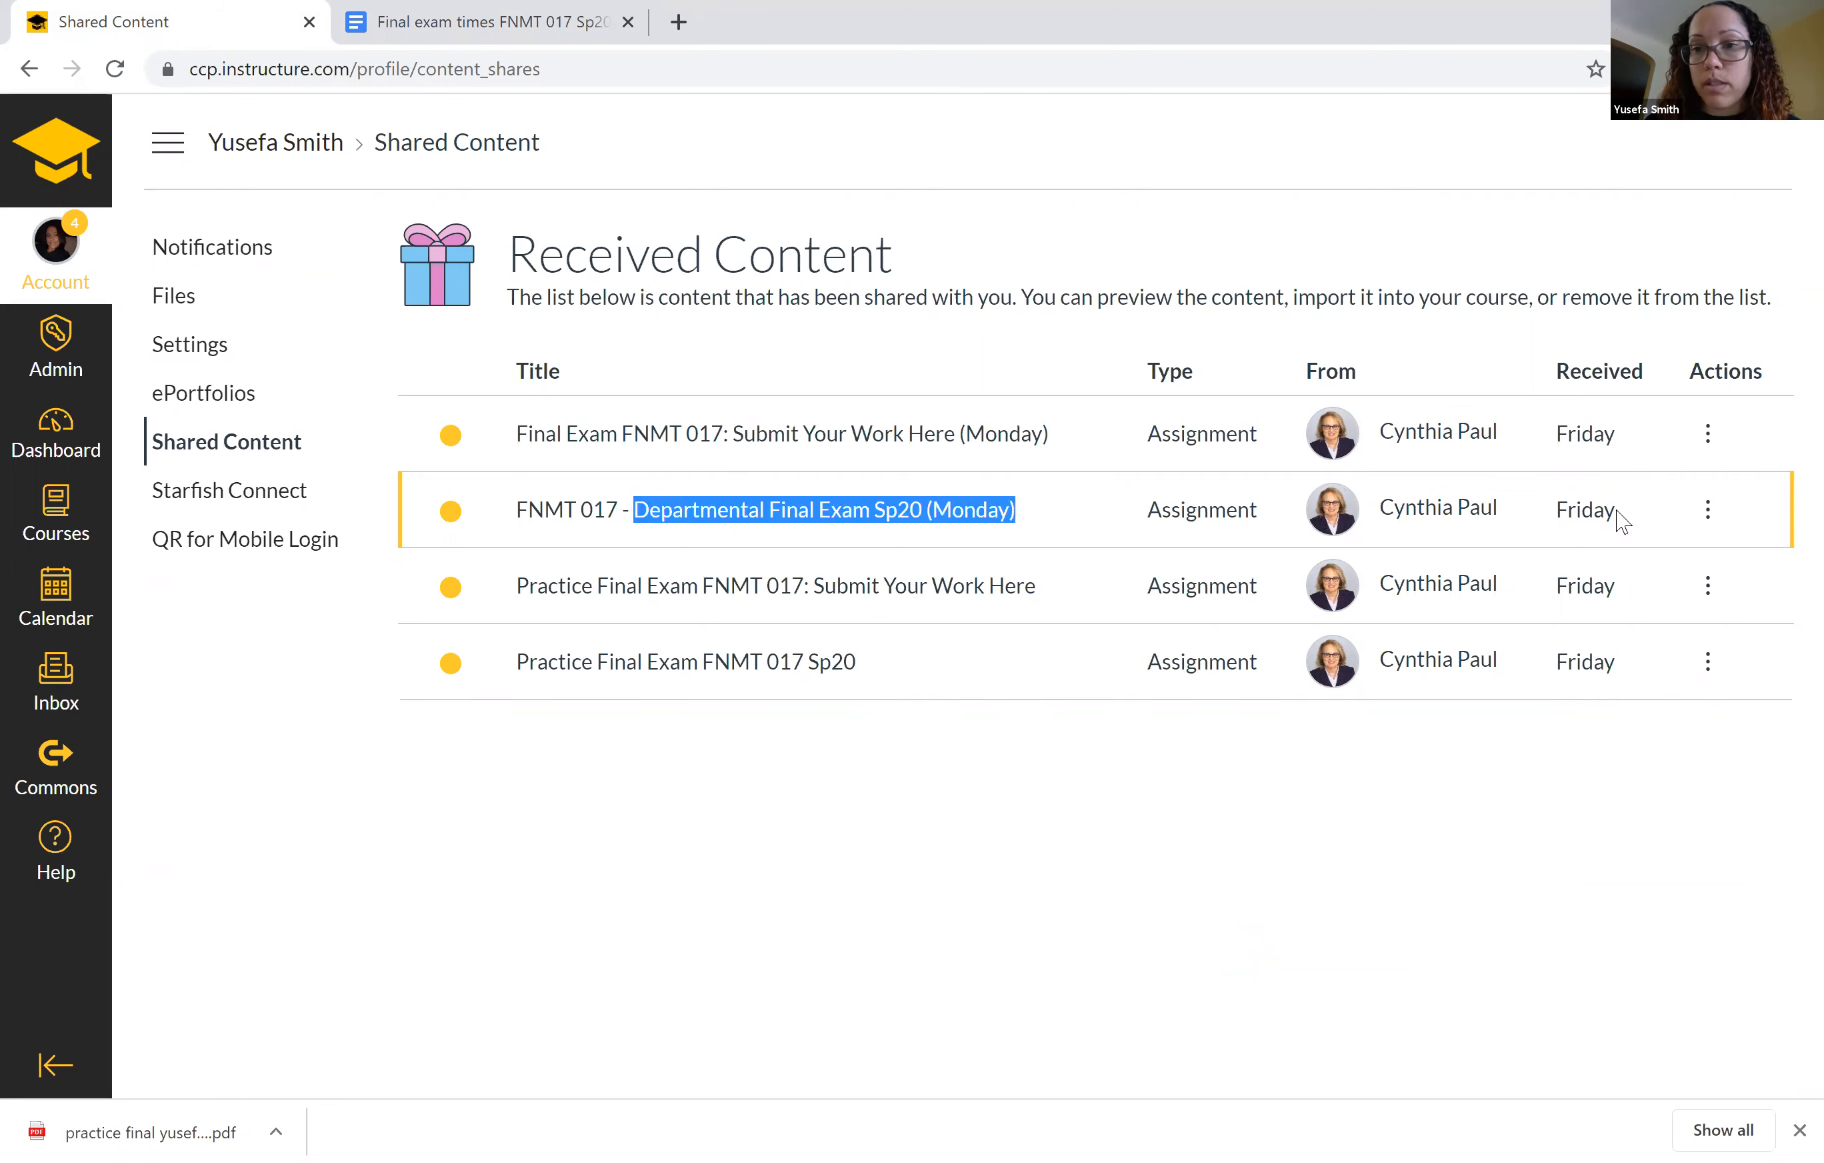
click(1708, 516)
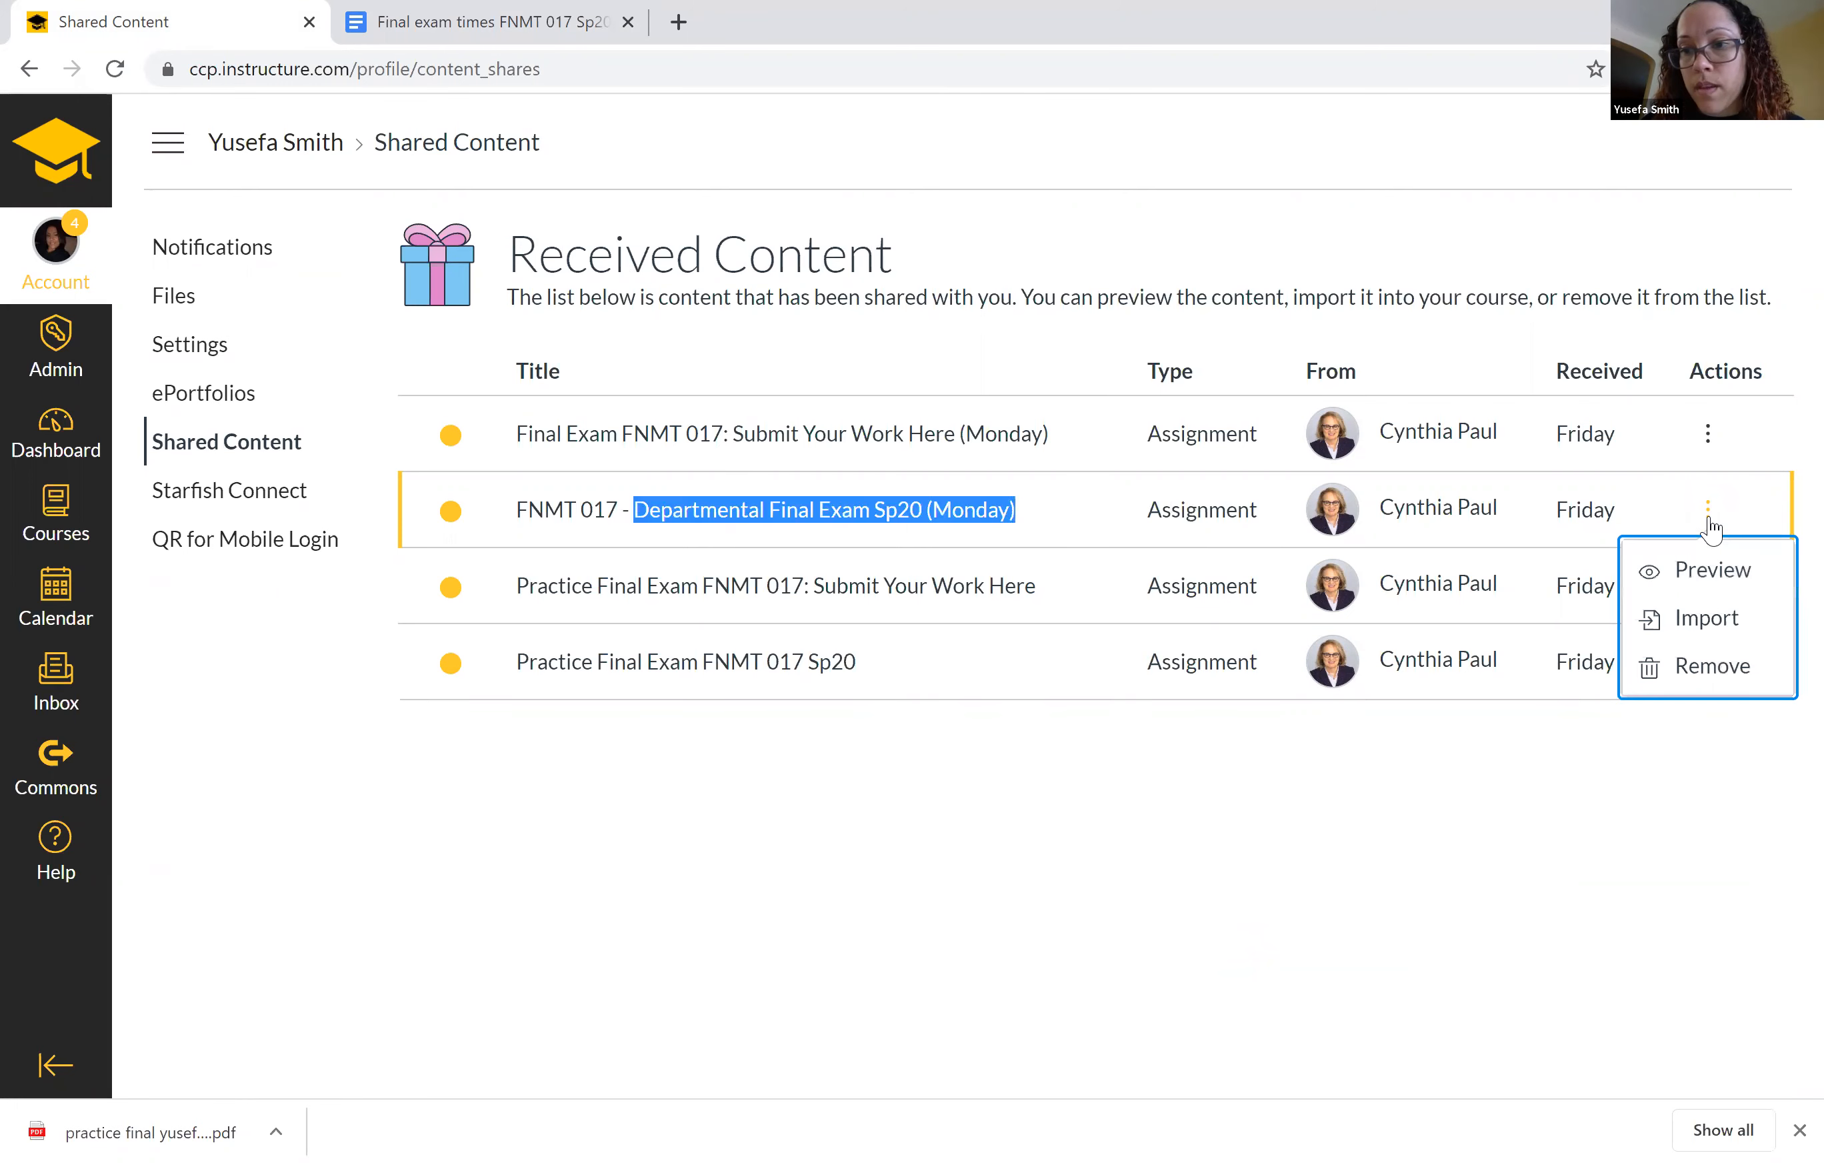
click(1684, 634)
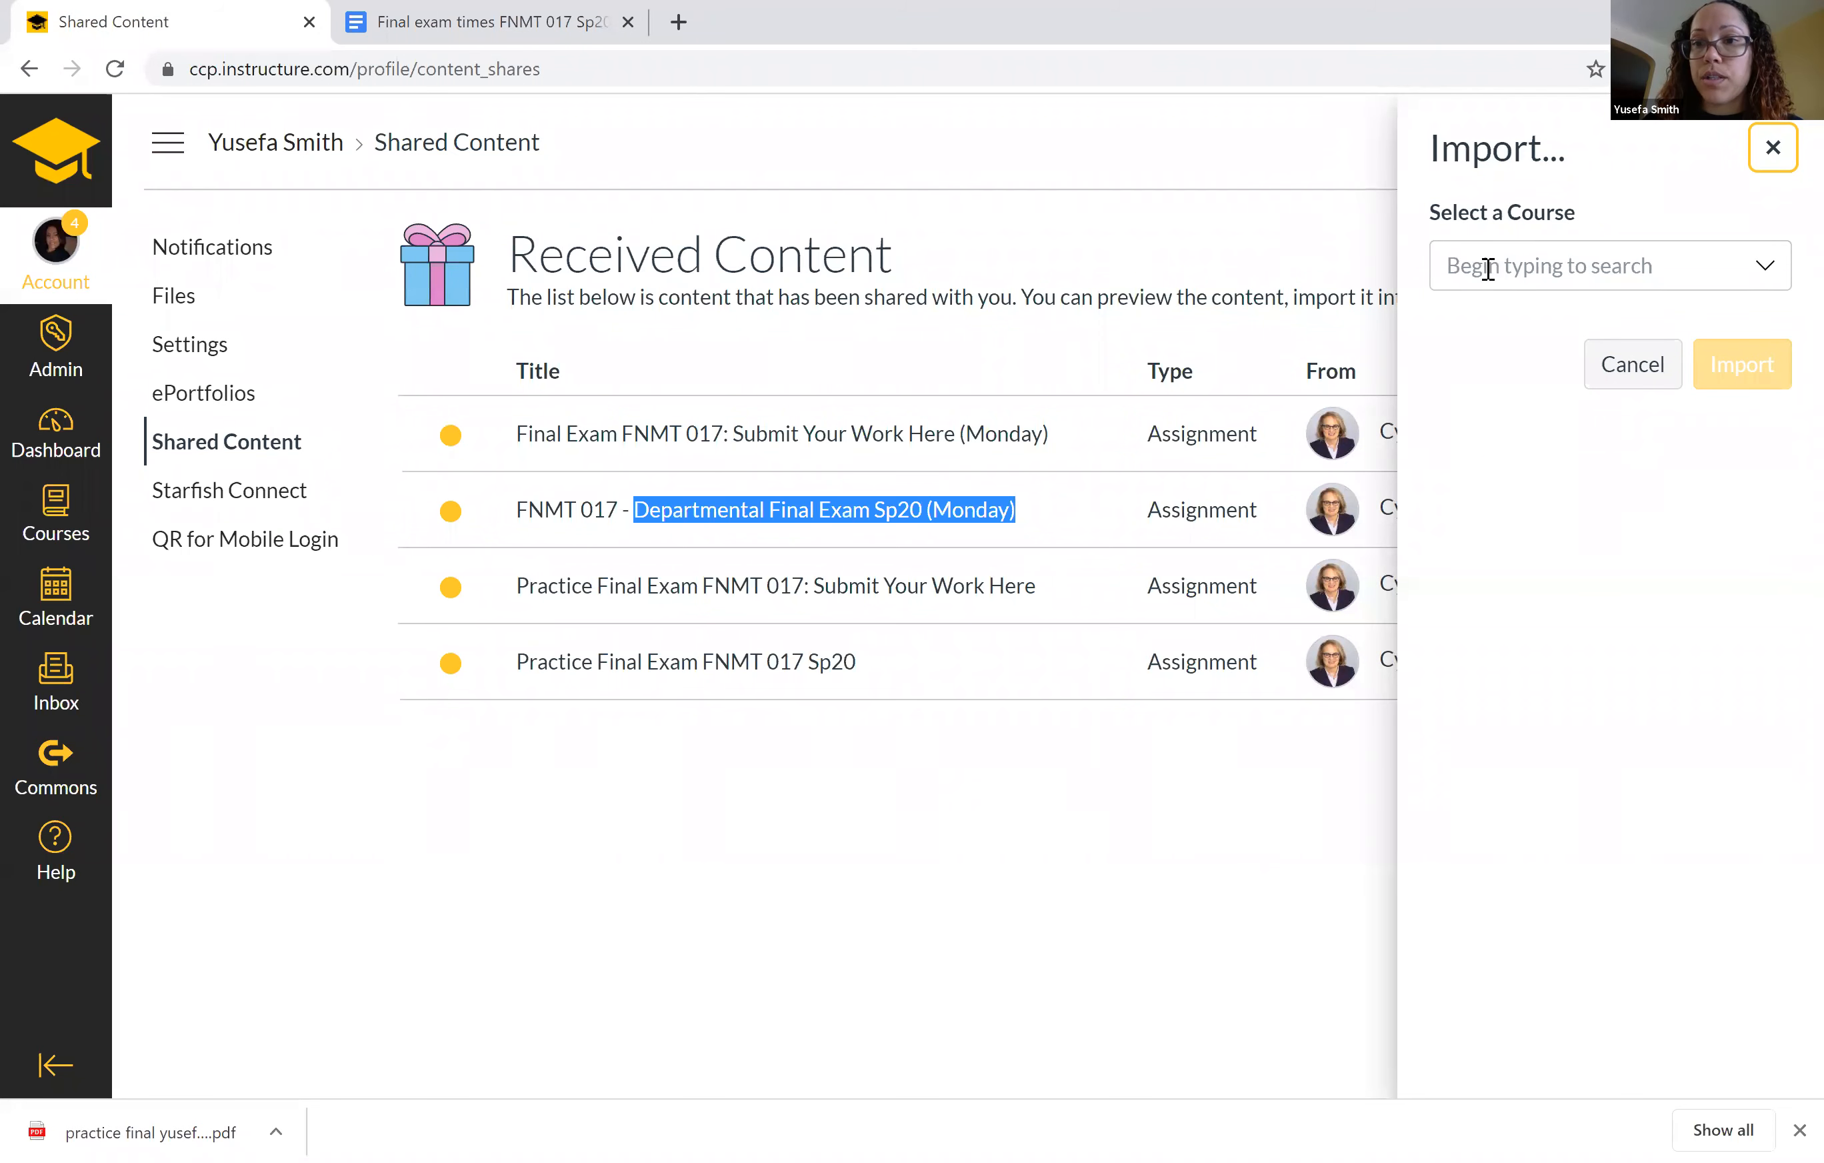
click(1764, 267)
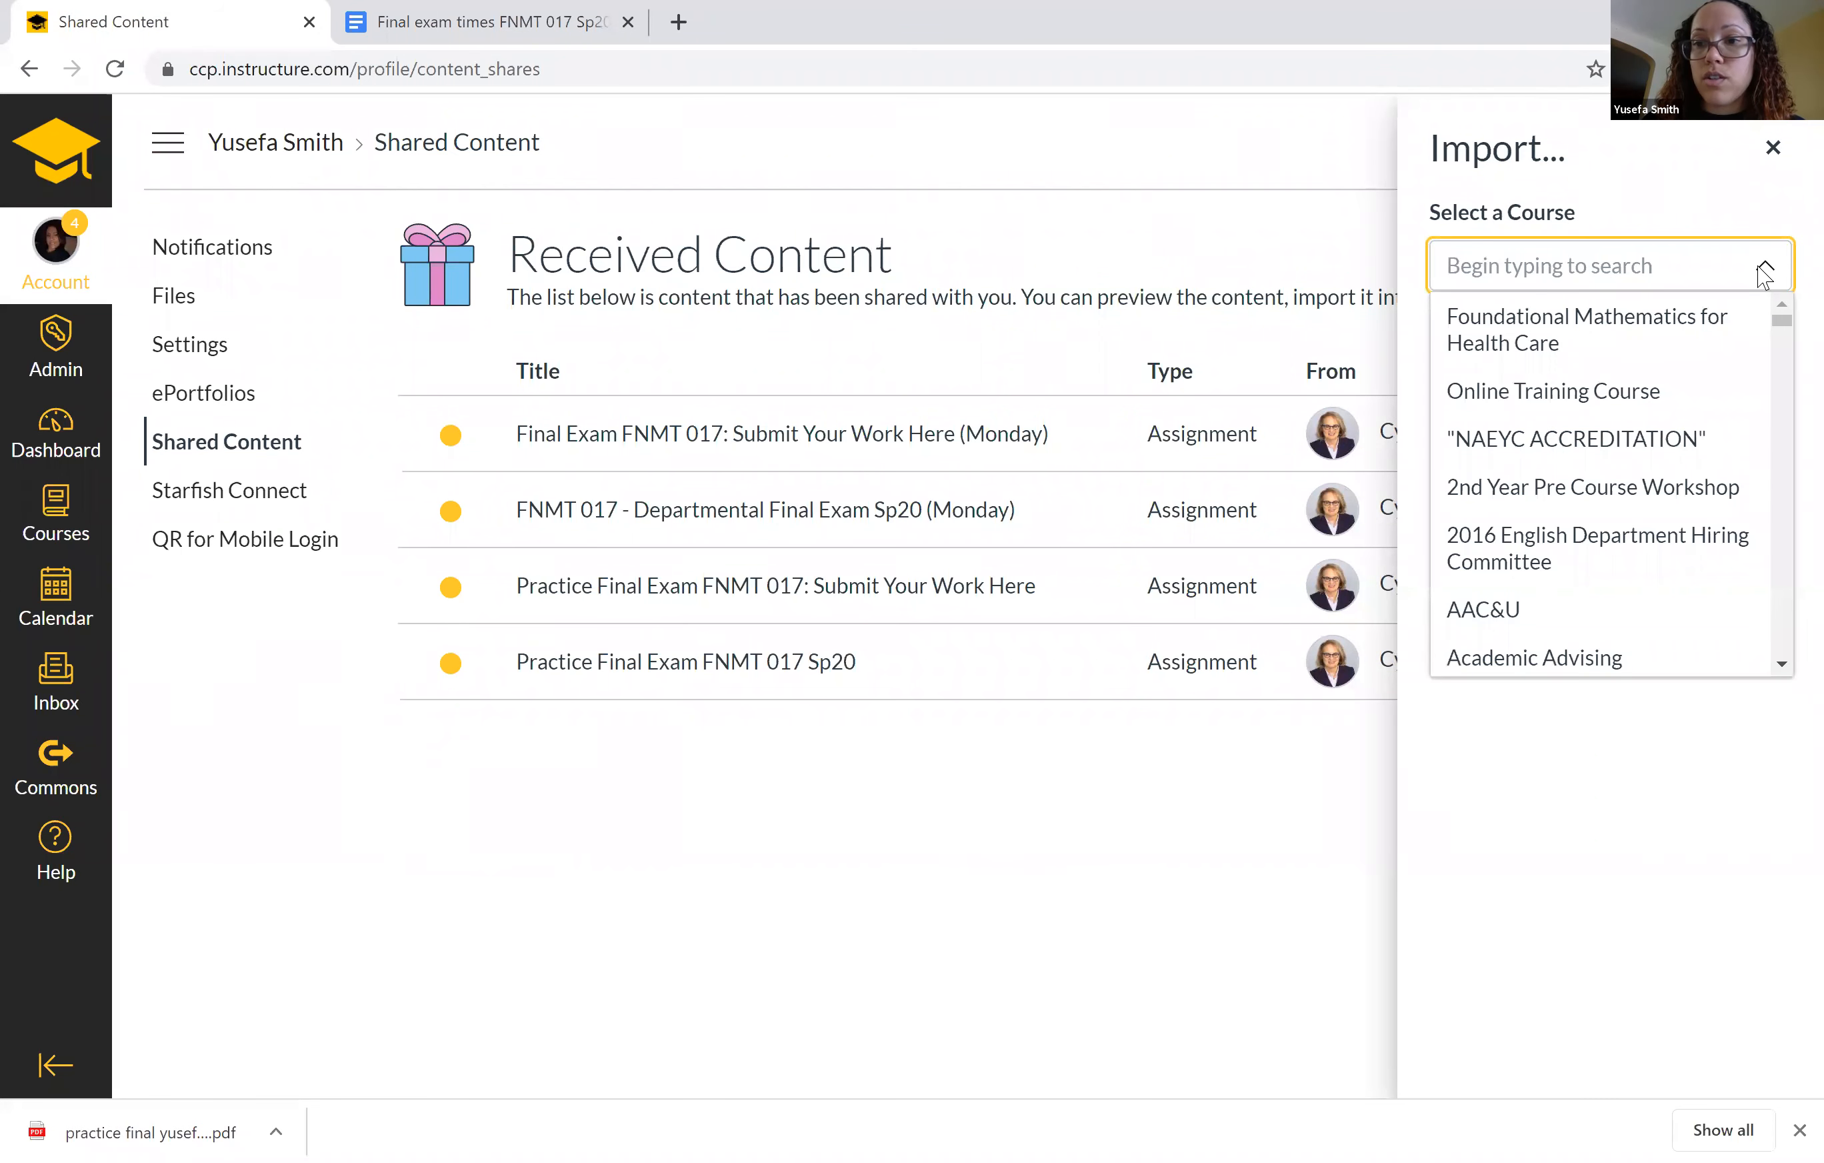
click(1763, 268)
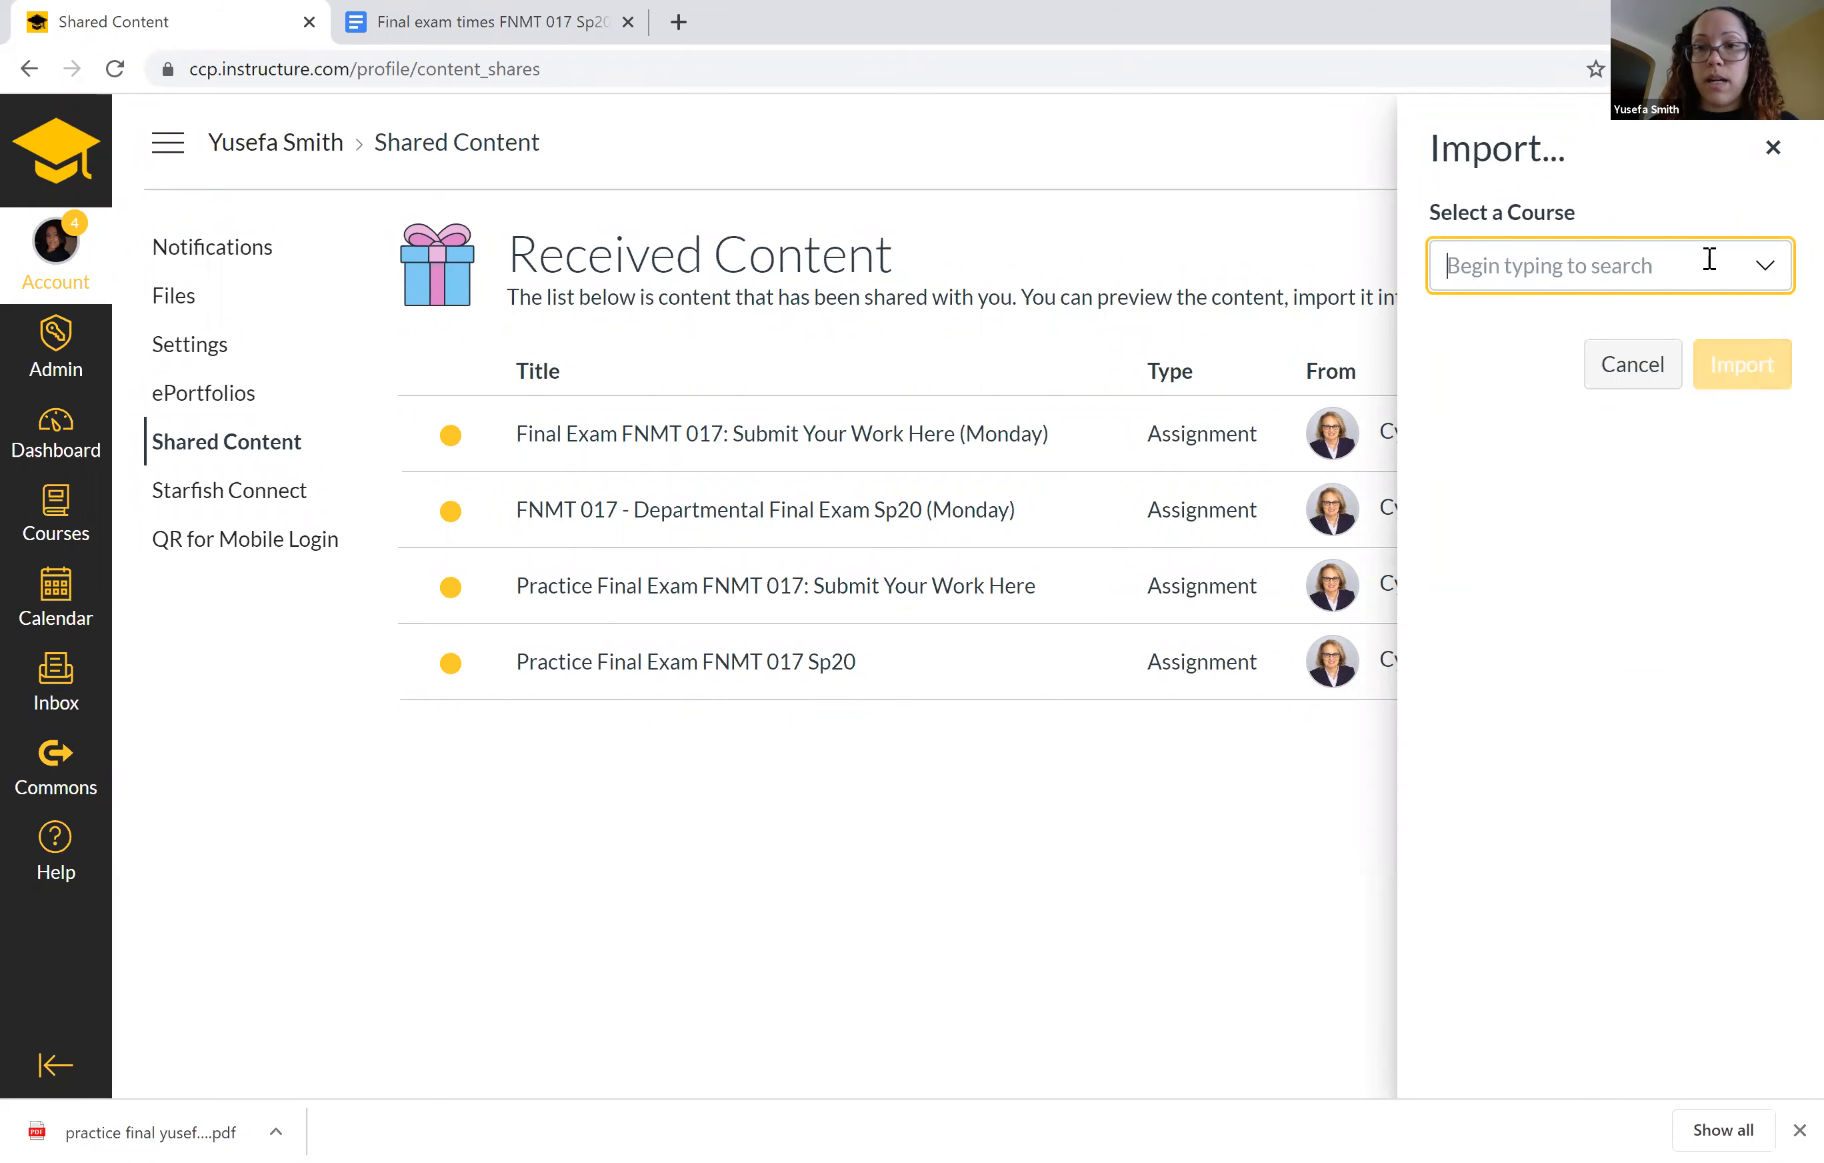
text(fnmt )
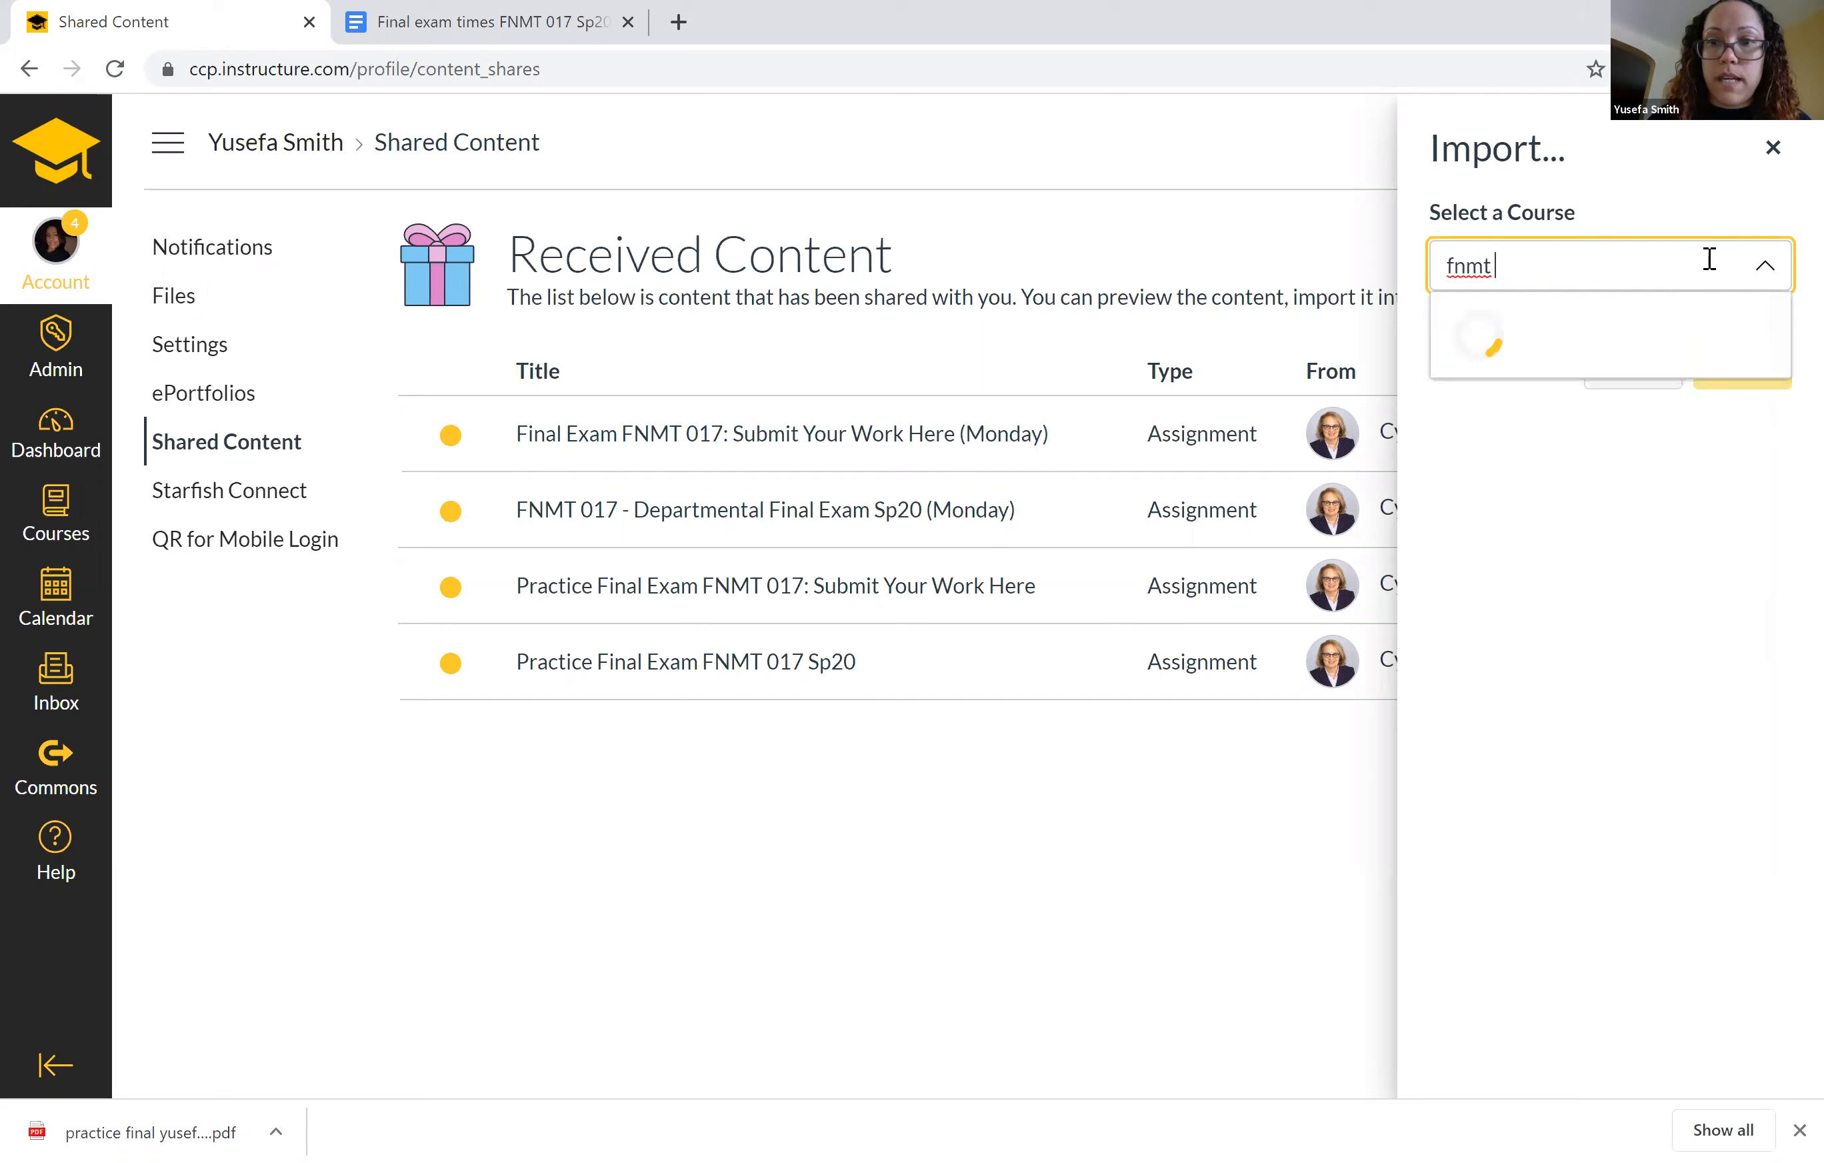
text(017)
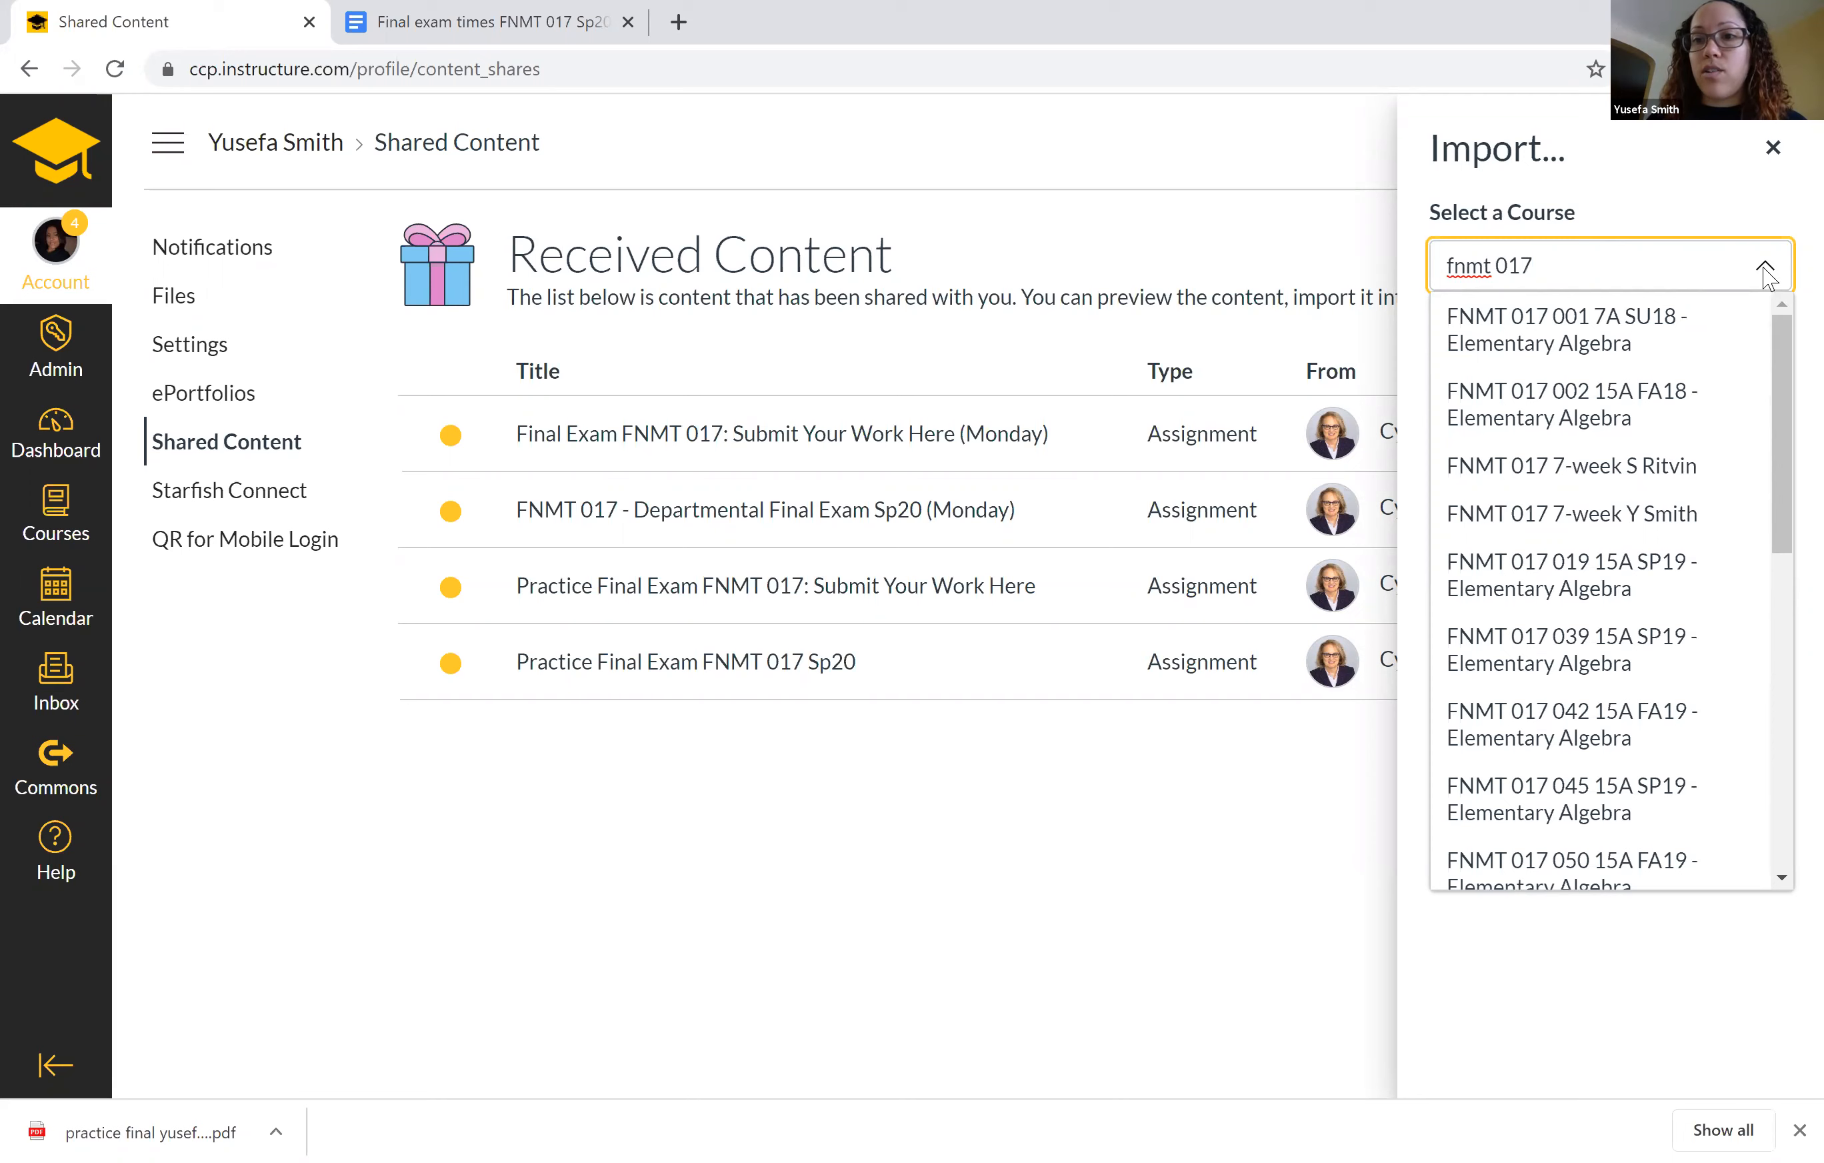
drag(1781, 360, 1782, 698)
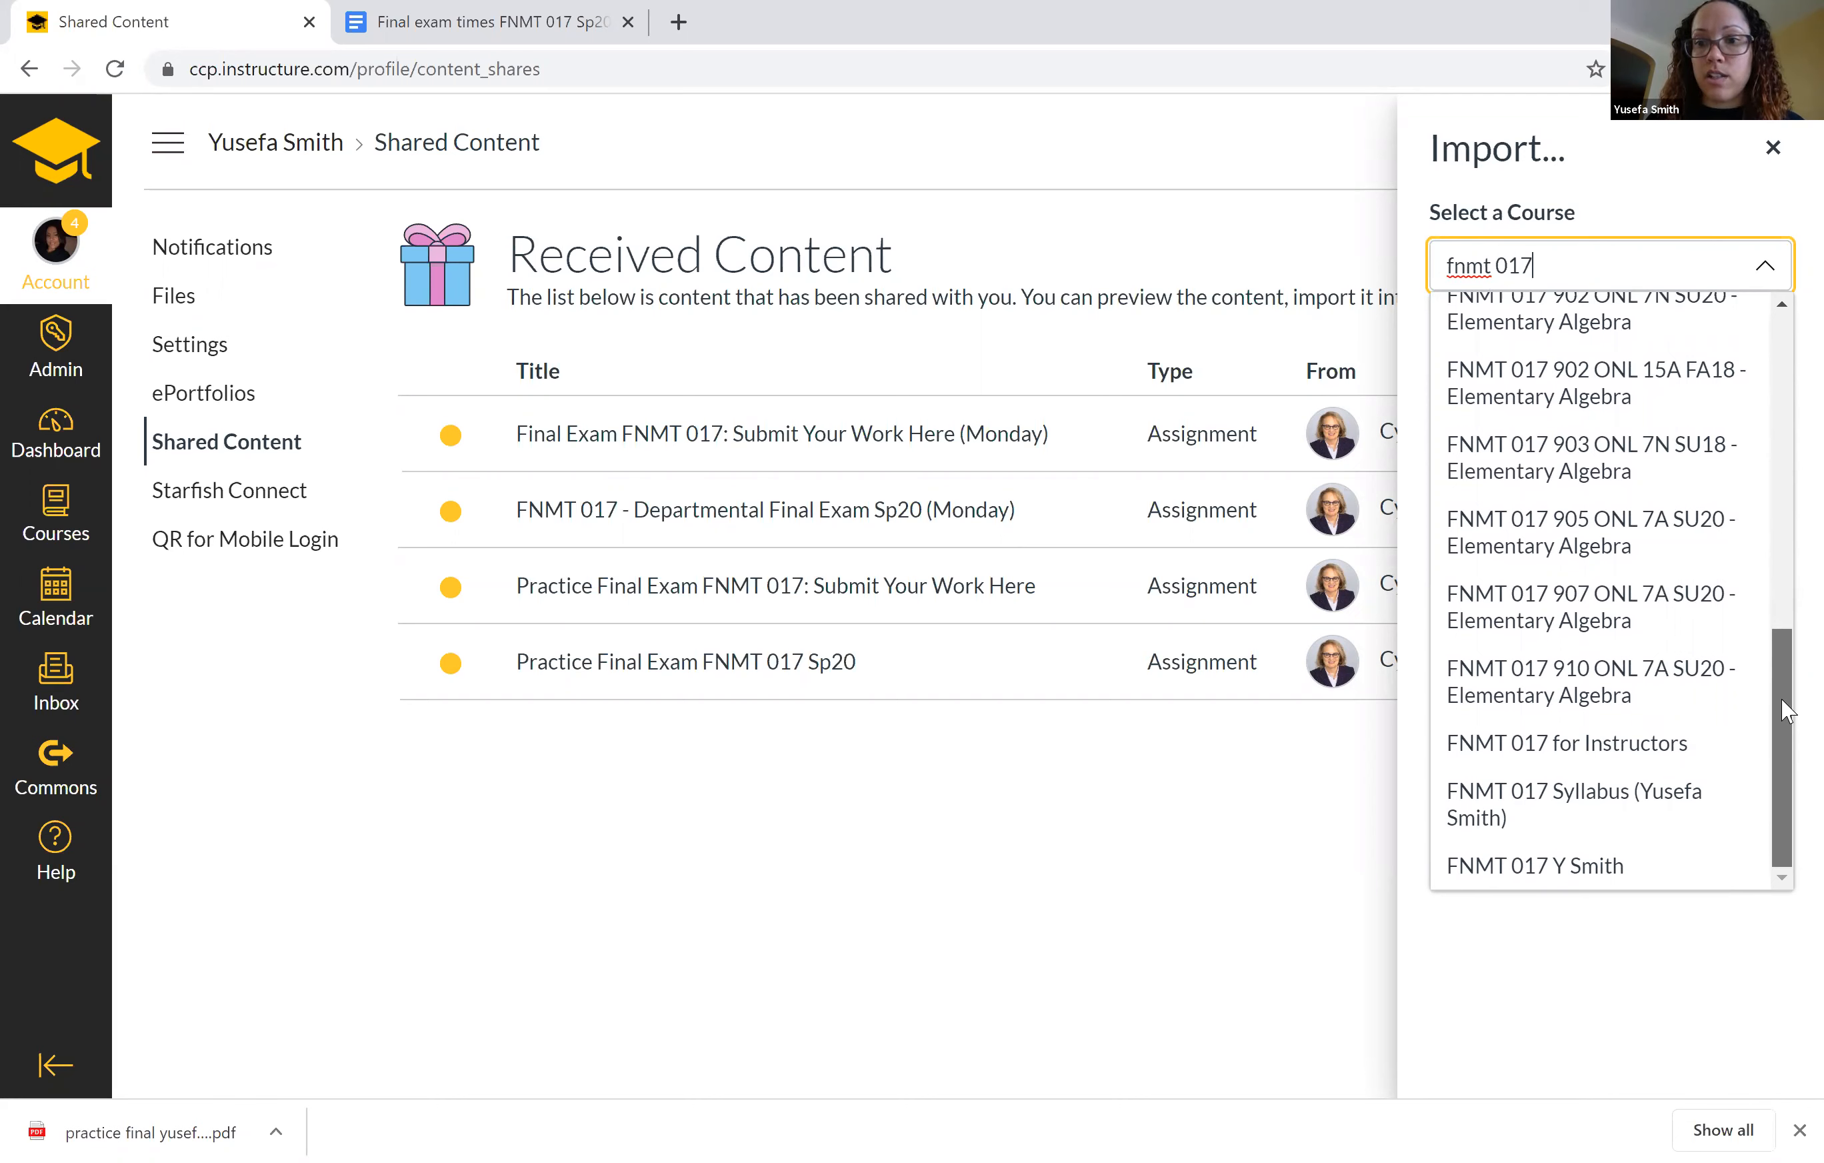
click(1606, 809)
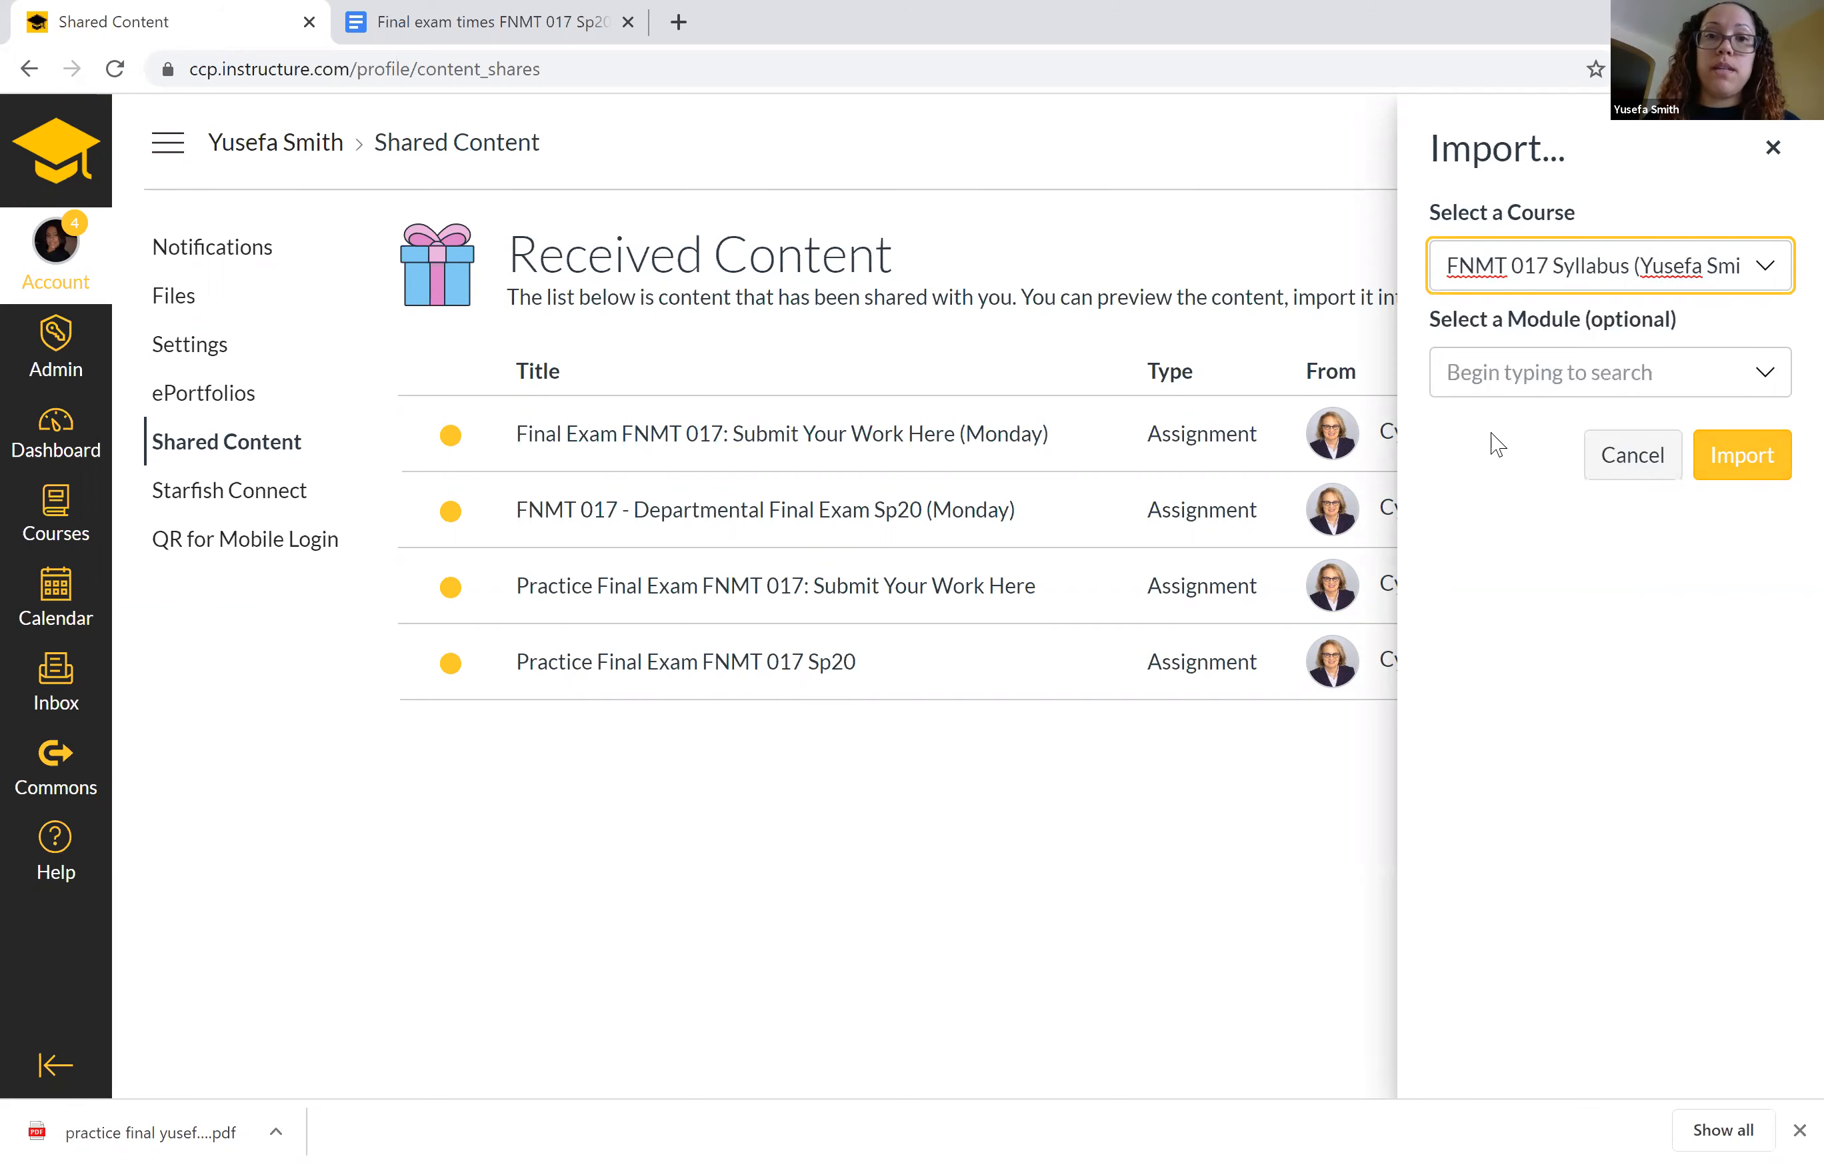
Choose "Week 14: May 4th - May 6th (Final Exam)" as the destination module for the import.
click(1767, 373)
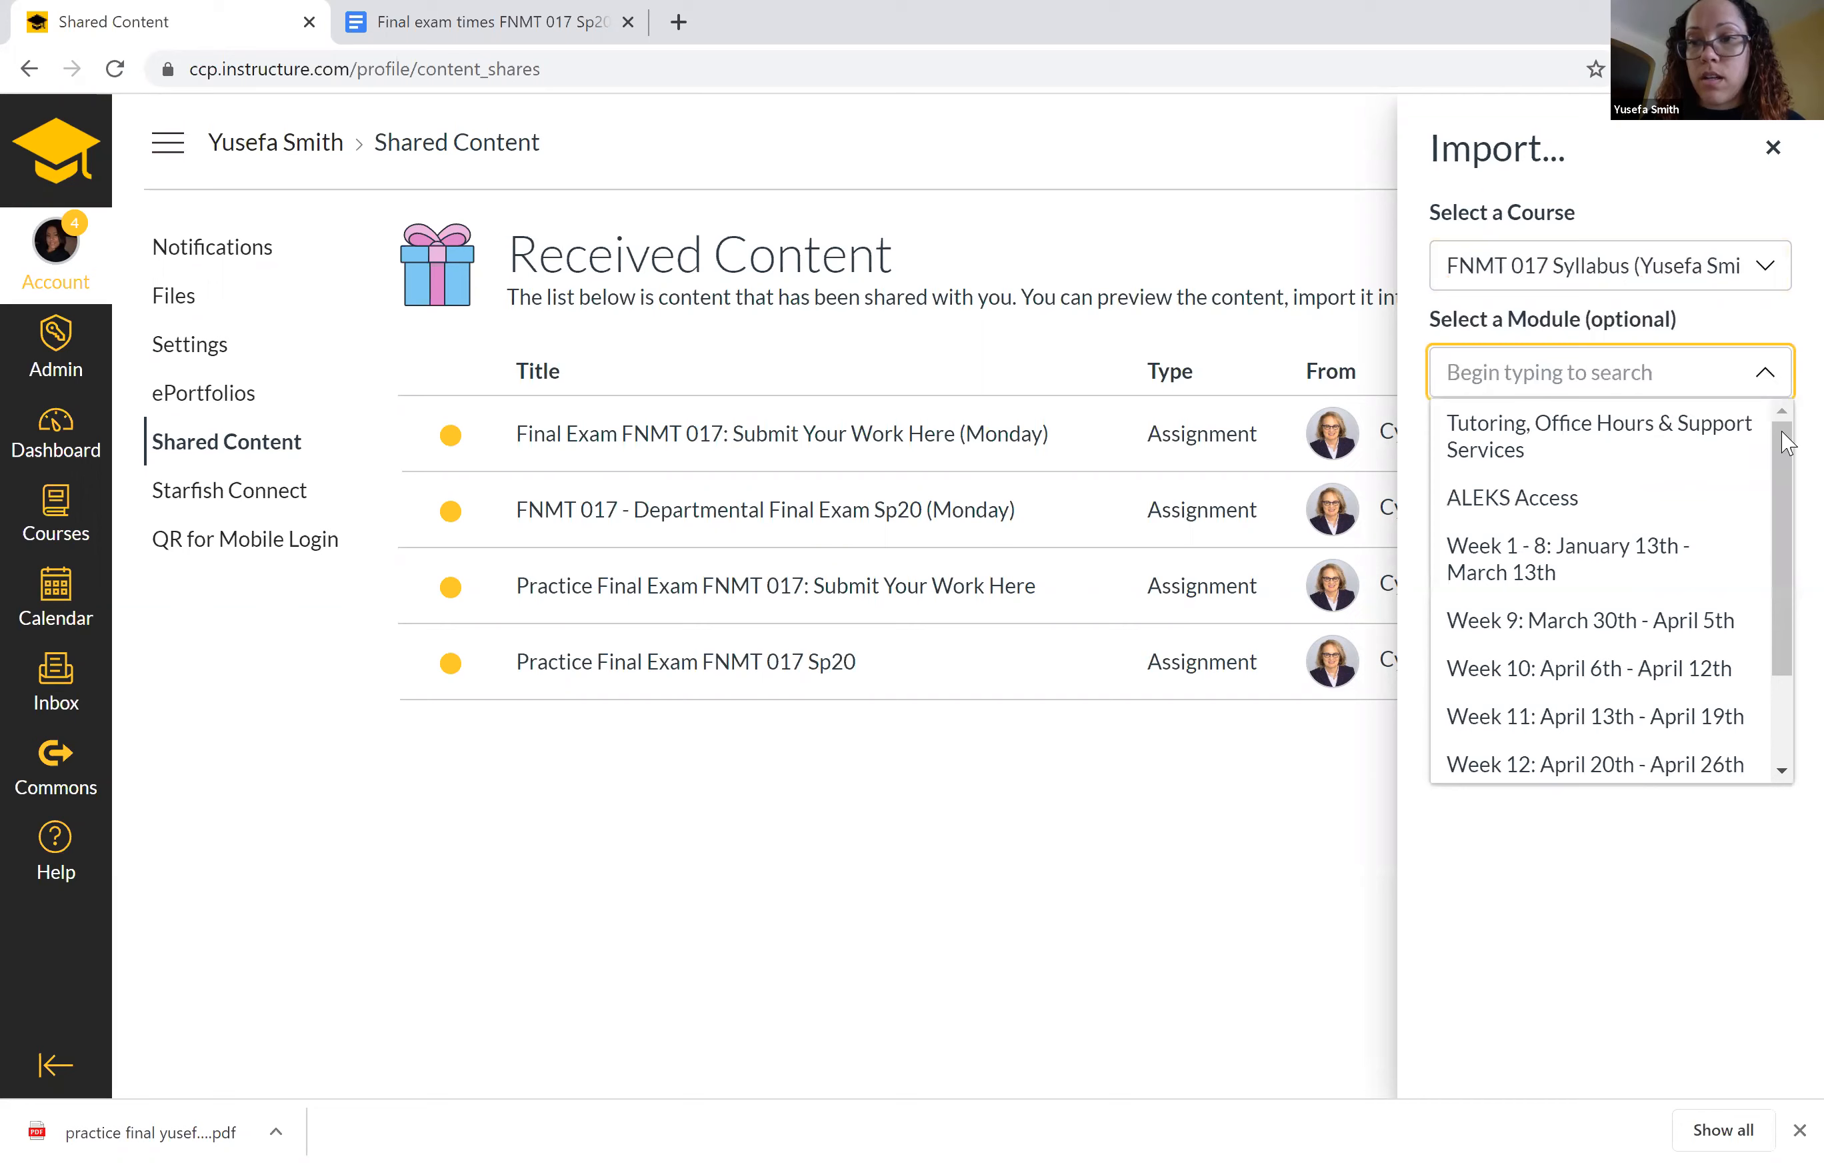
scroll(1772, 494, down, 2)
scroll(1773, 494, down, 2)
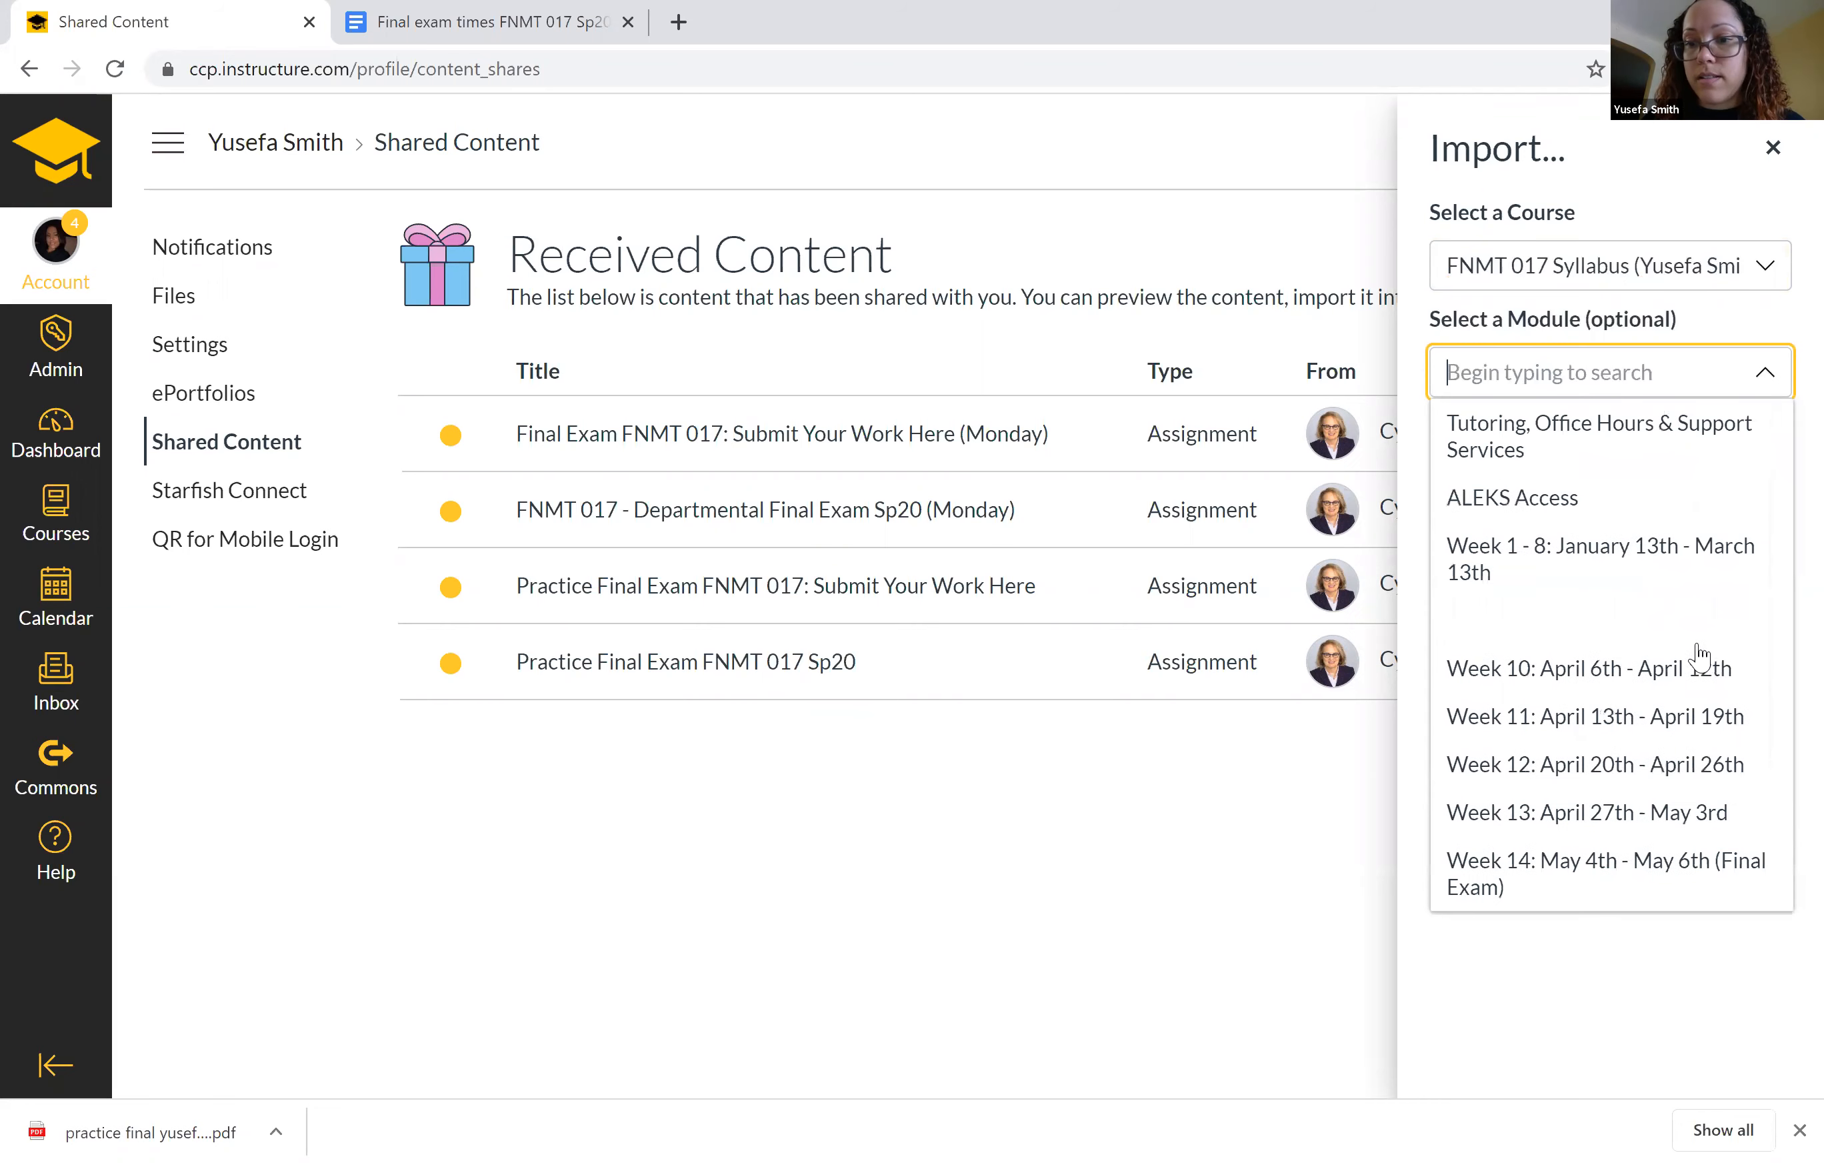
click(1541, 887)
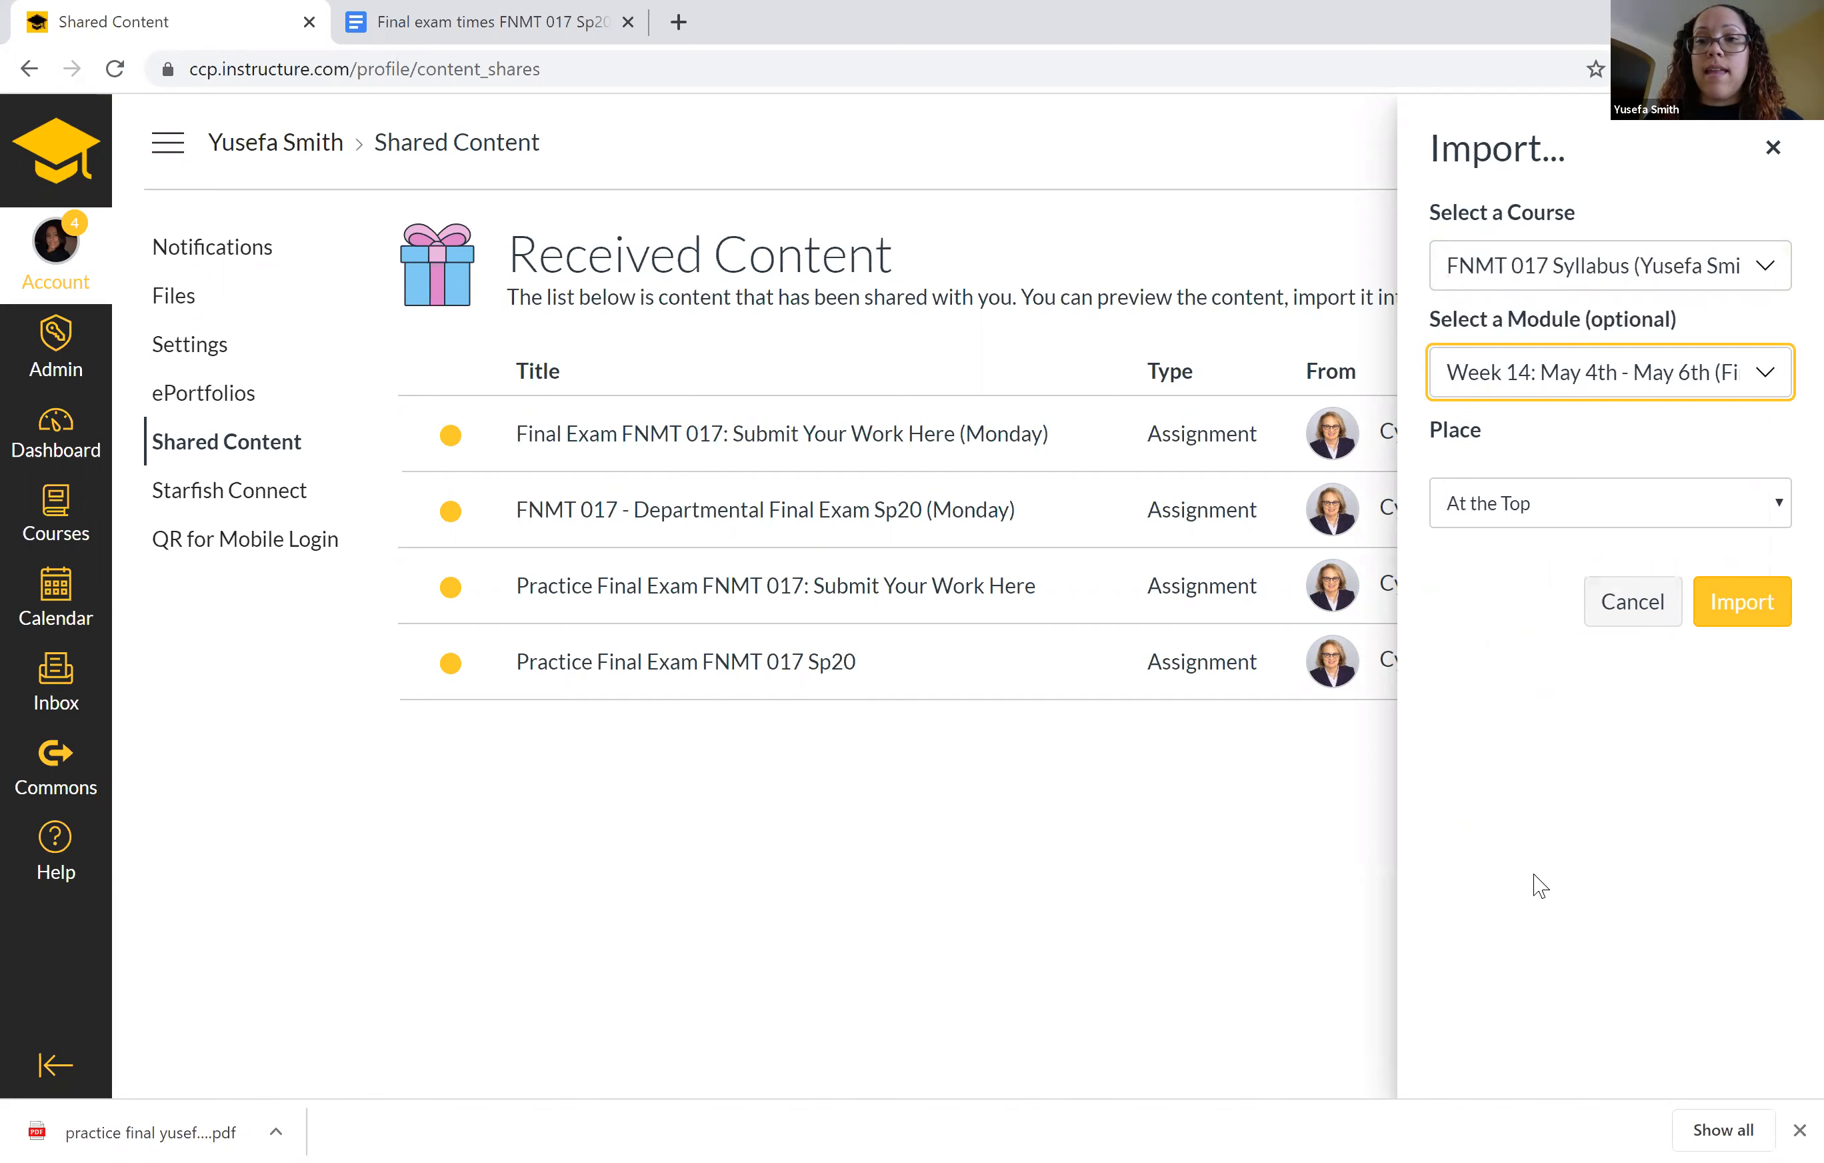
Place the exam after "NOTE: I DO NOT OFFER EXTRA CREDIT!!!", run the import and close the import form.
click(1769, 520)
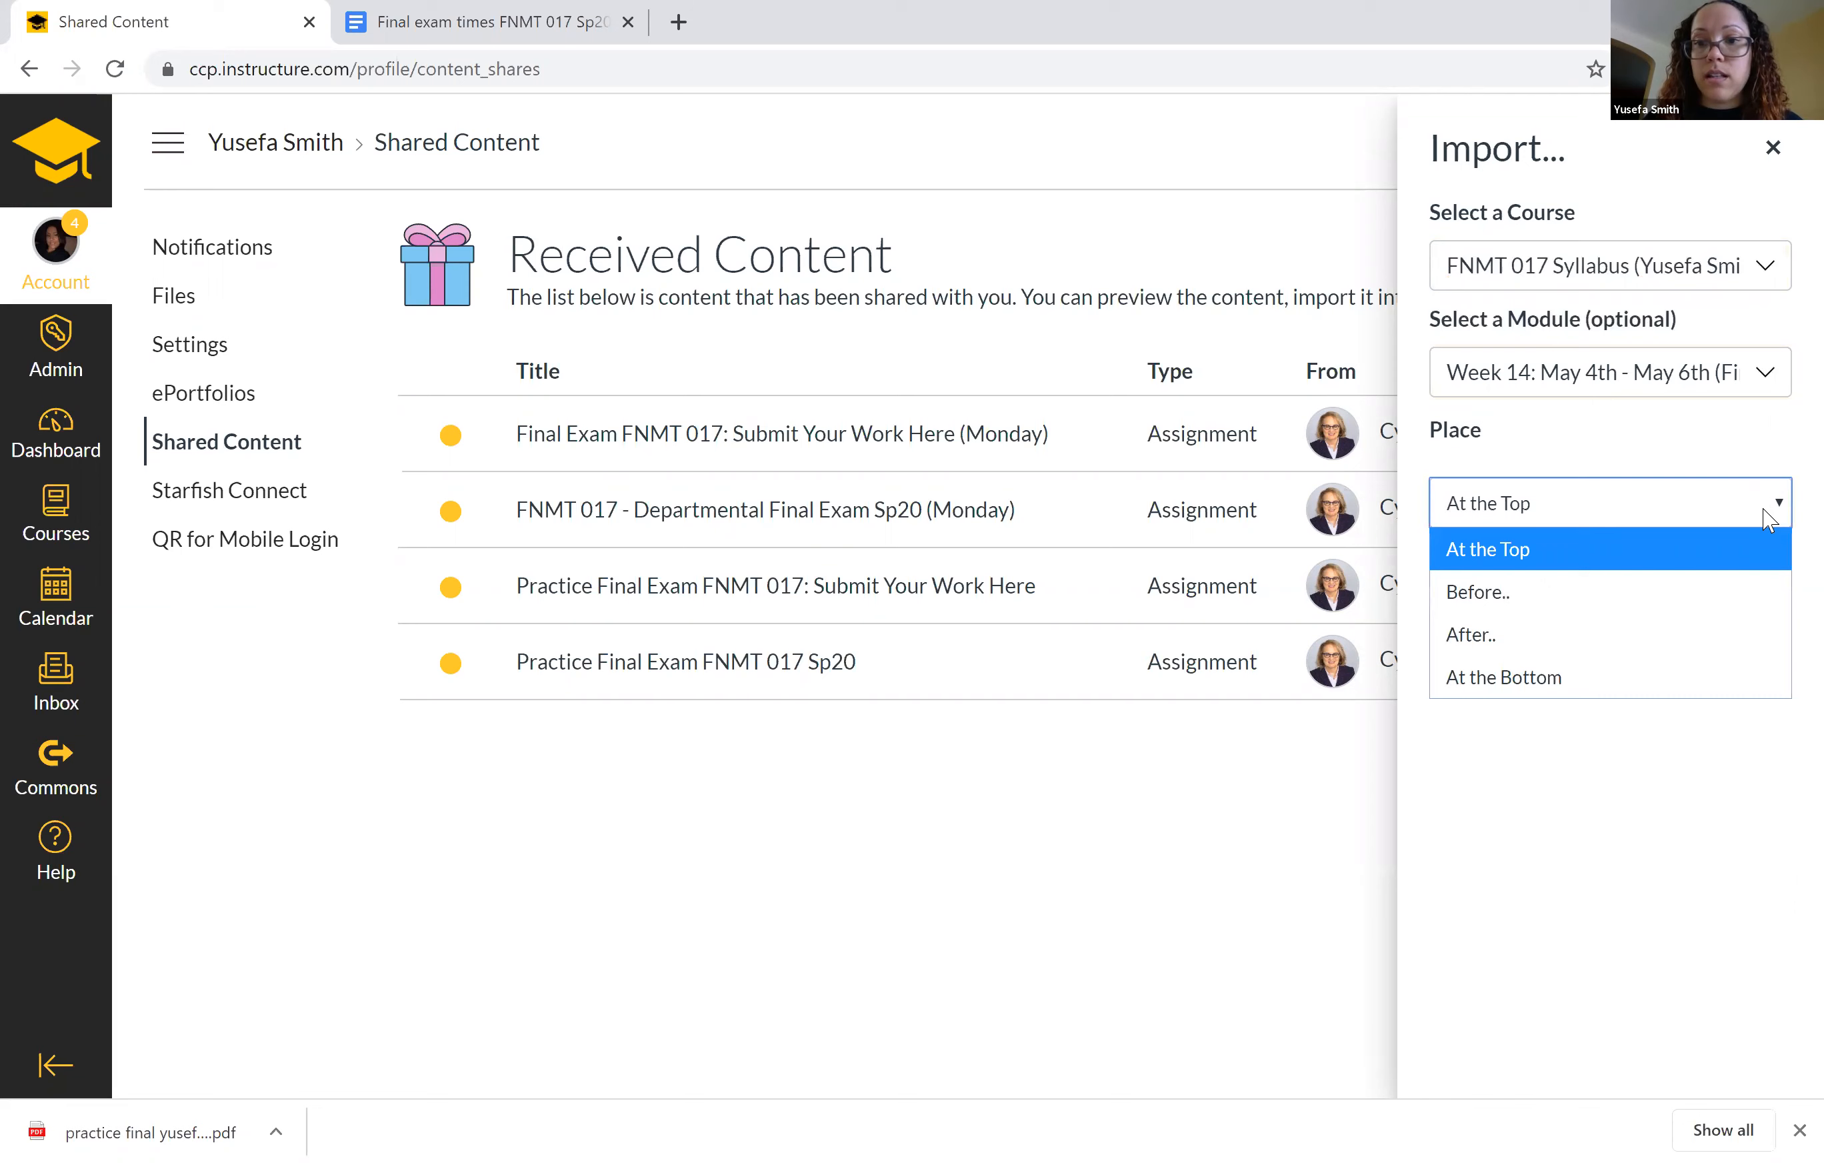
click(1510, 633)
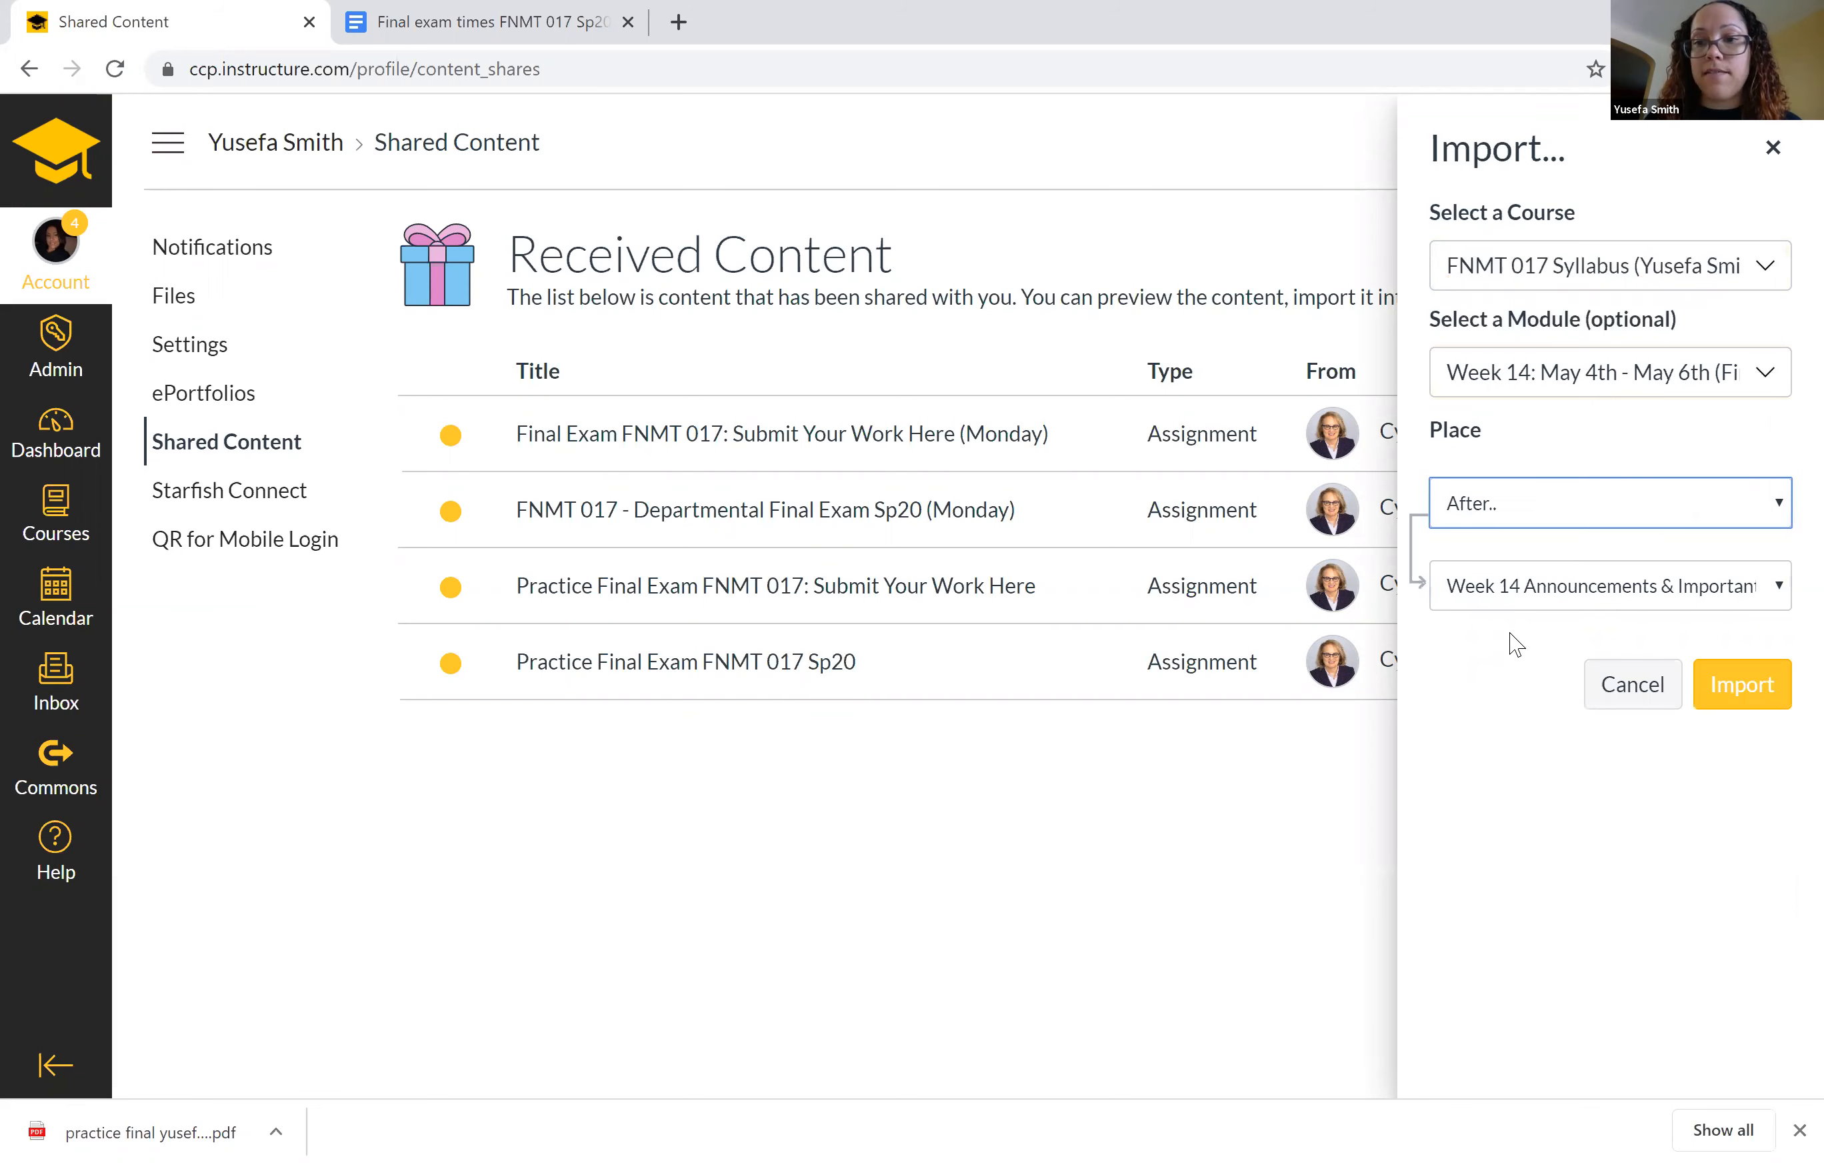
click(1510, 599)
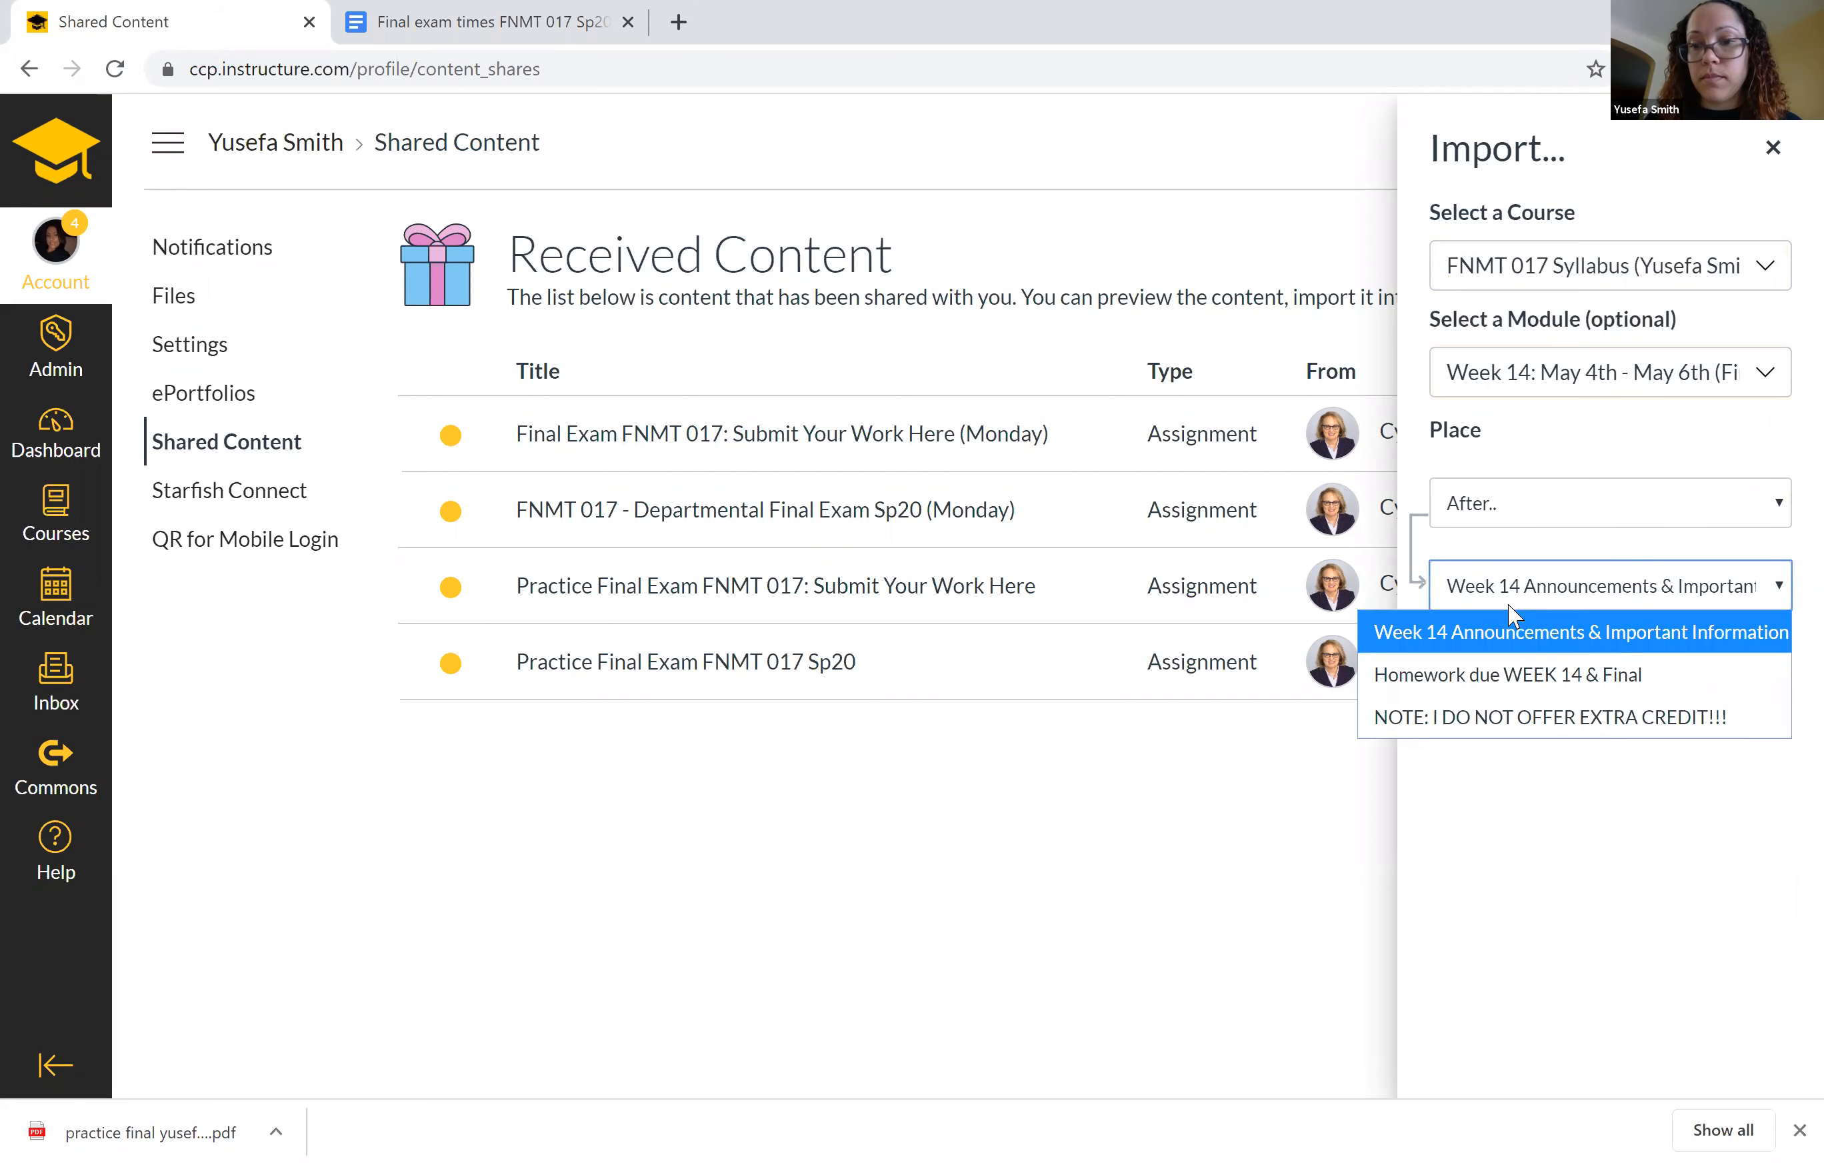
click(1455, 721)
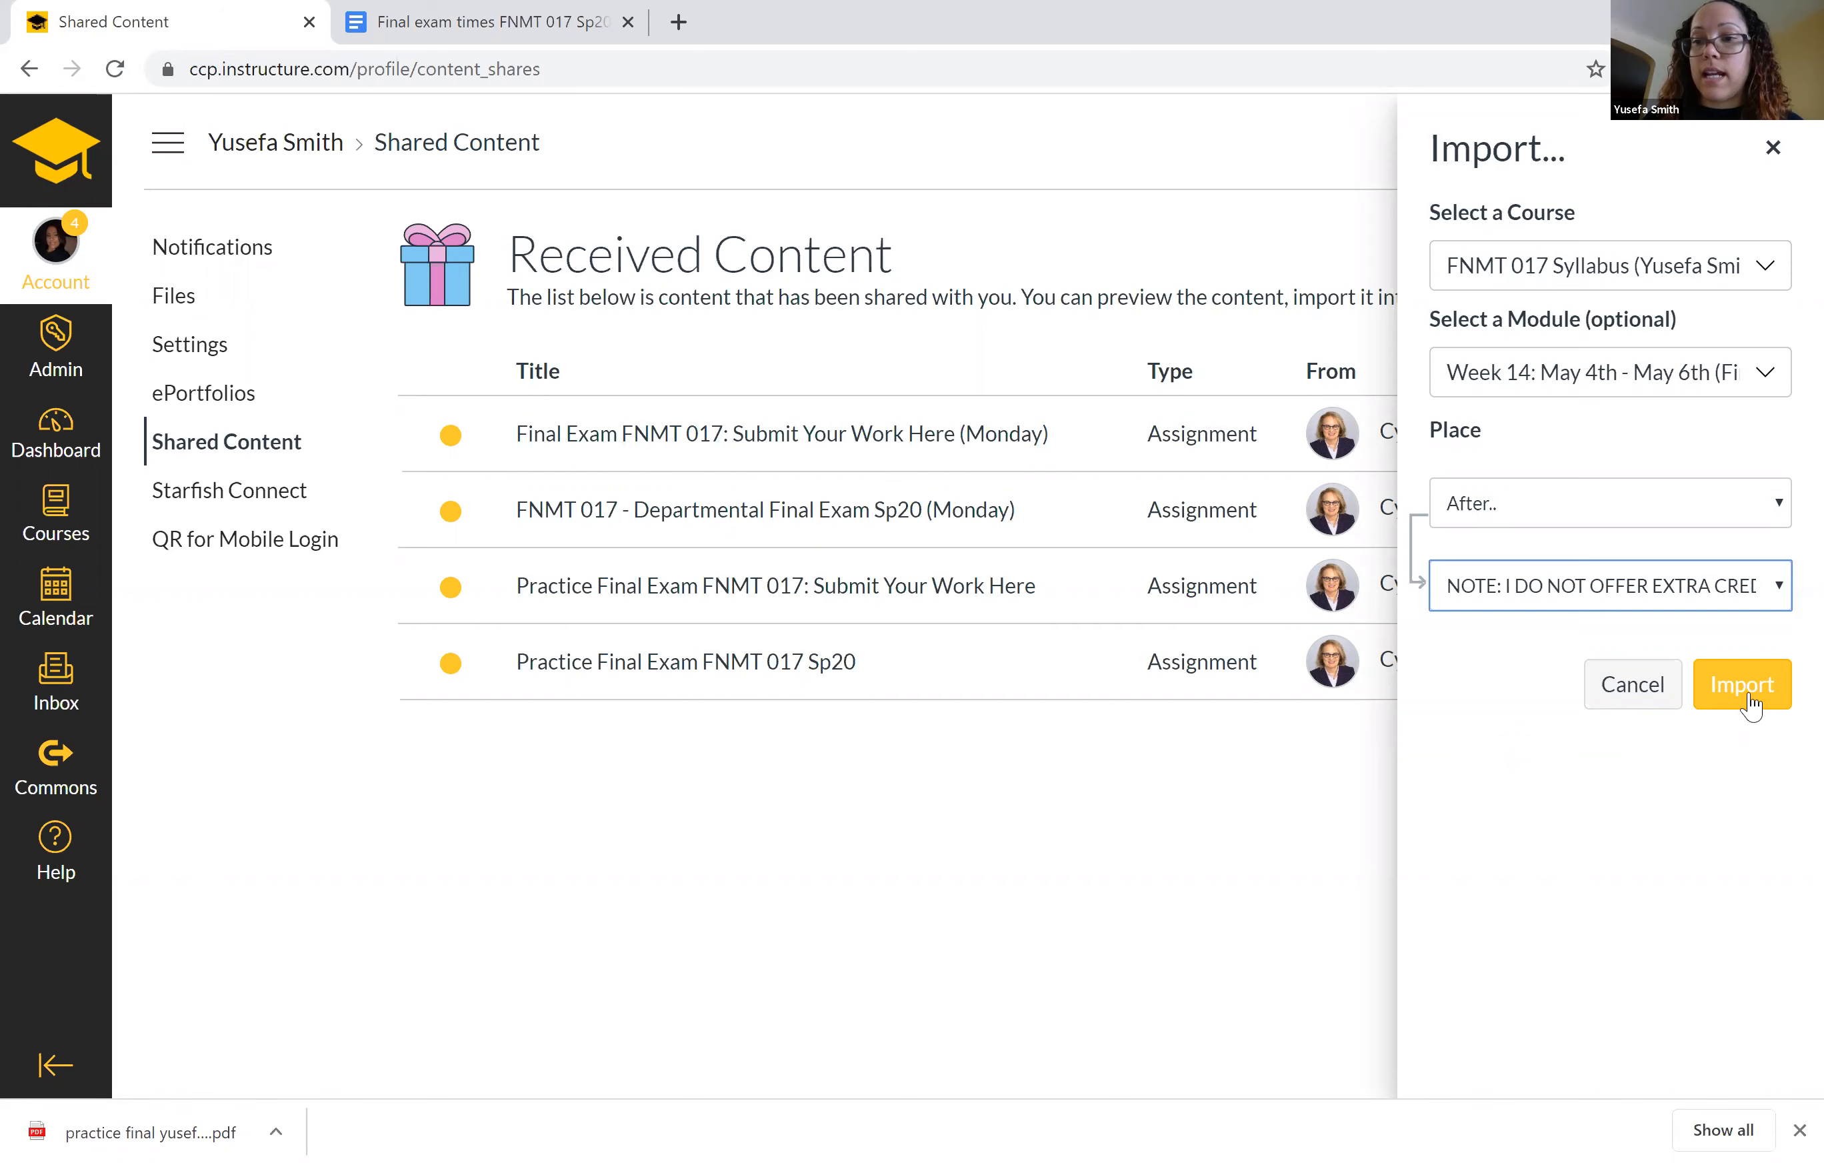
click(1727, 699)
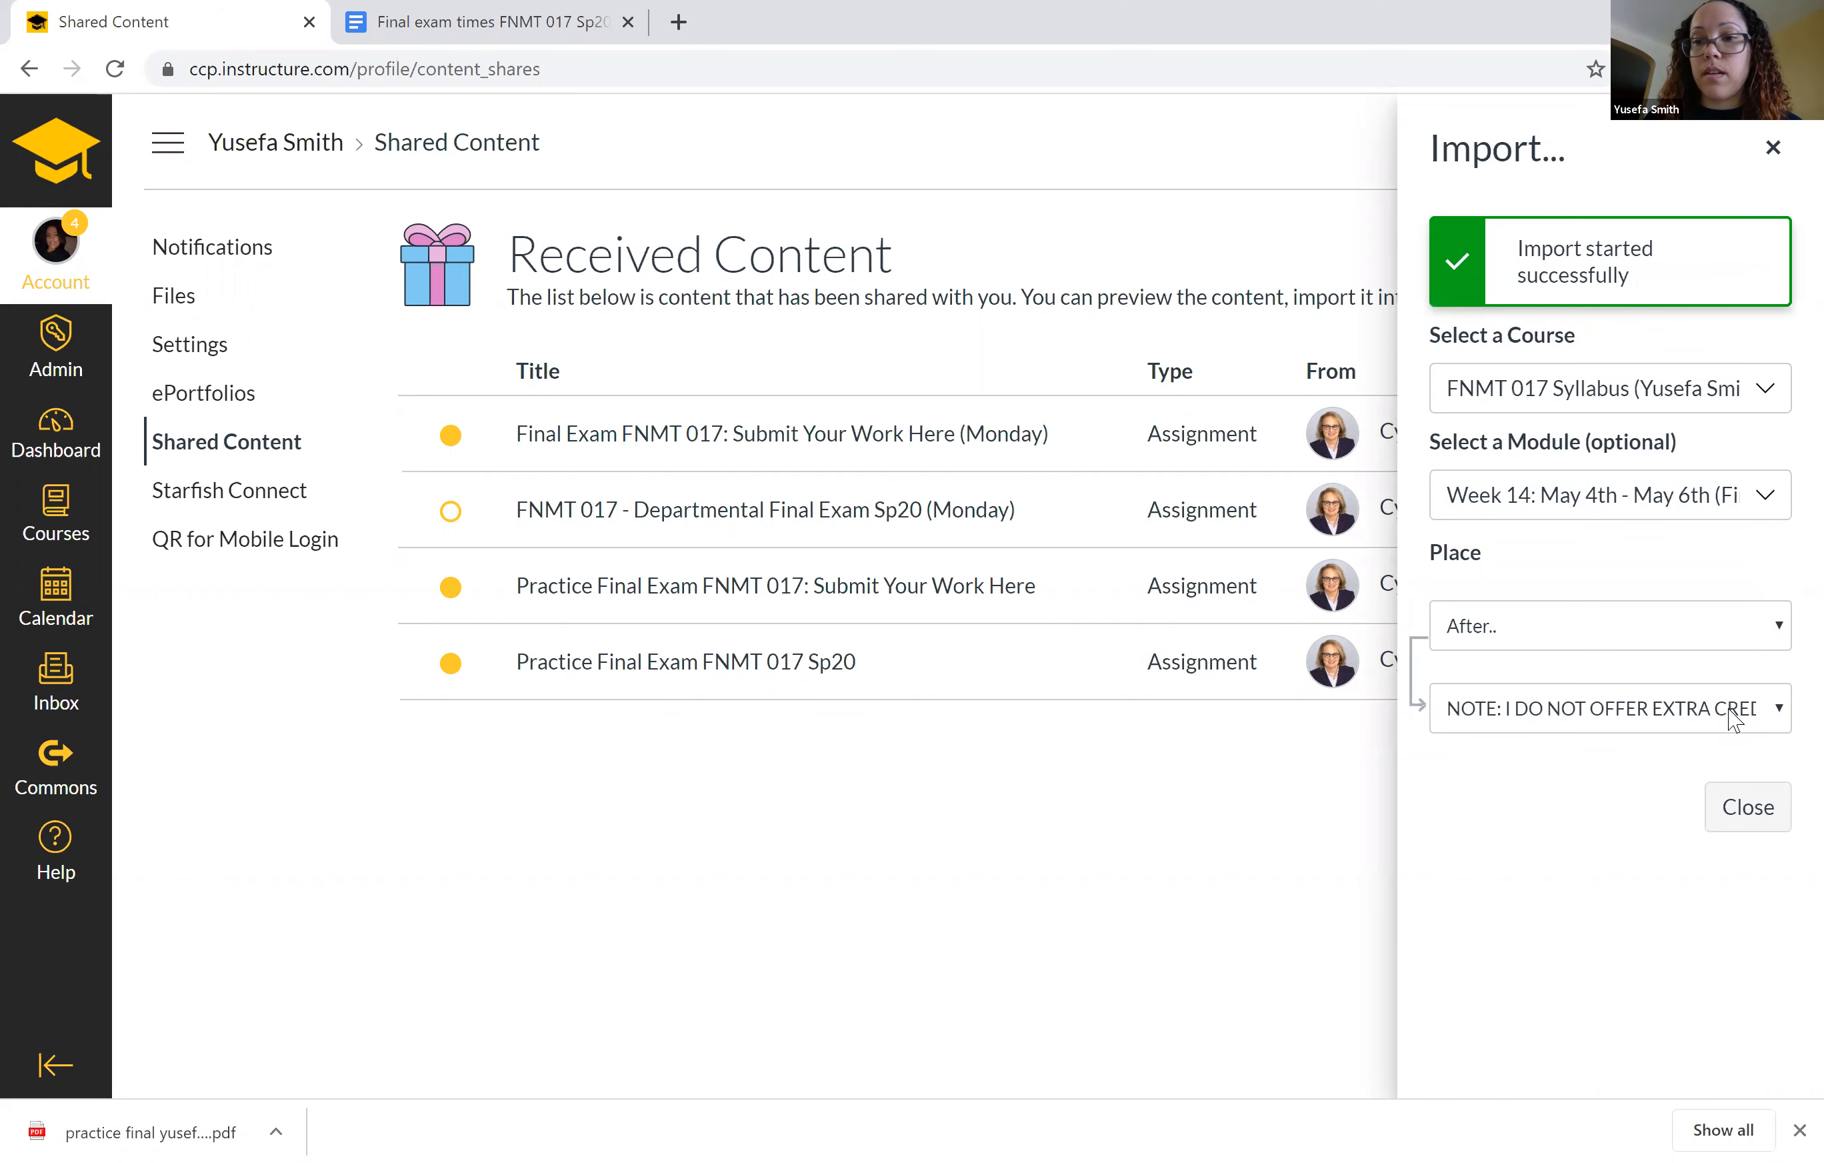
click(1736, 823)
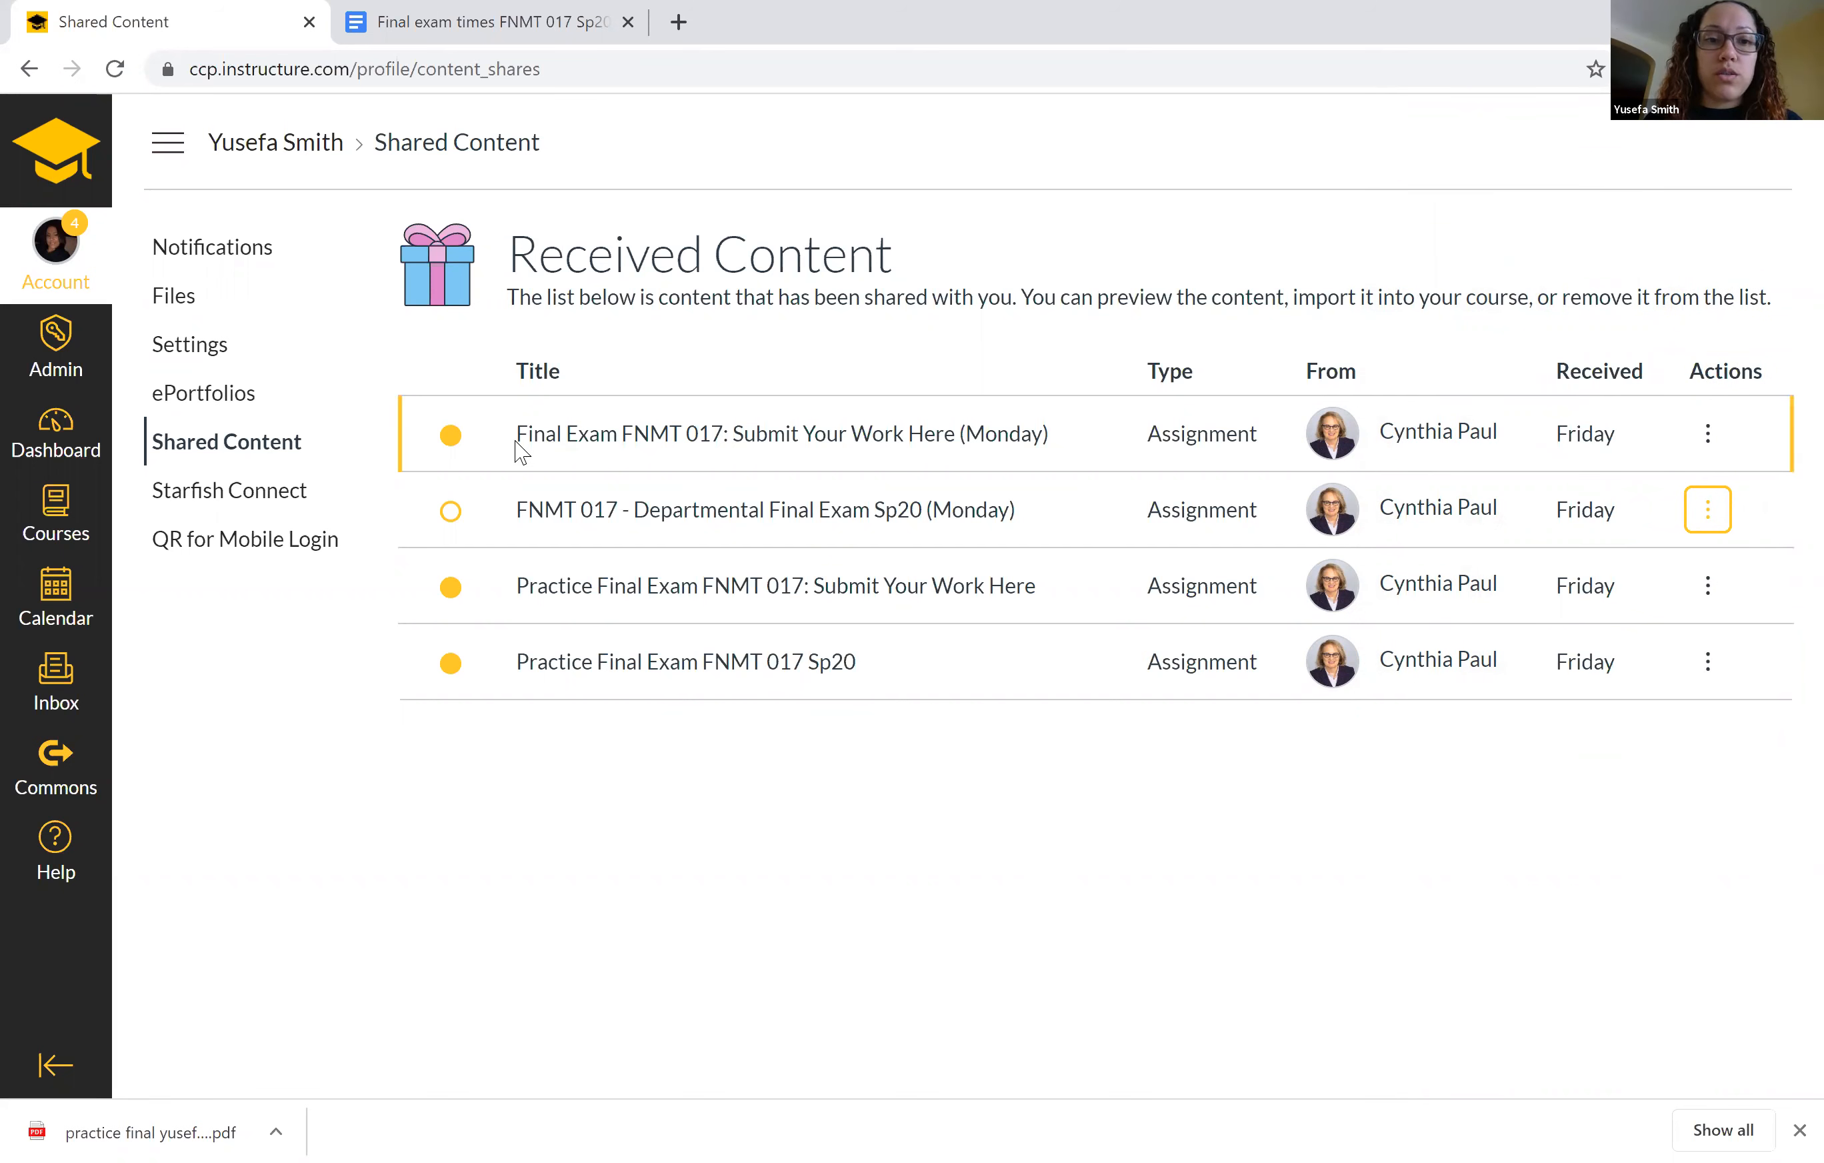
Start importing "Final Exam FNMT 017: Submit Your Work Here (Monday)", searching "fnmt 017 s" and choosing the FNMT 017 Syllabus course.
drag(516, 446, 1051, 453)
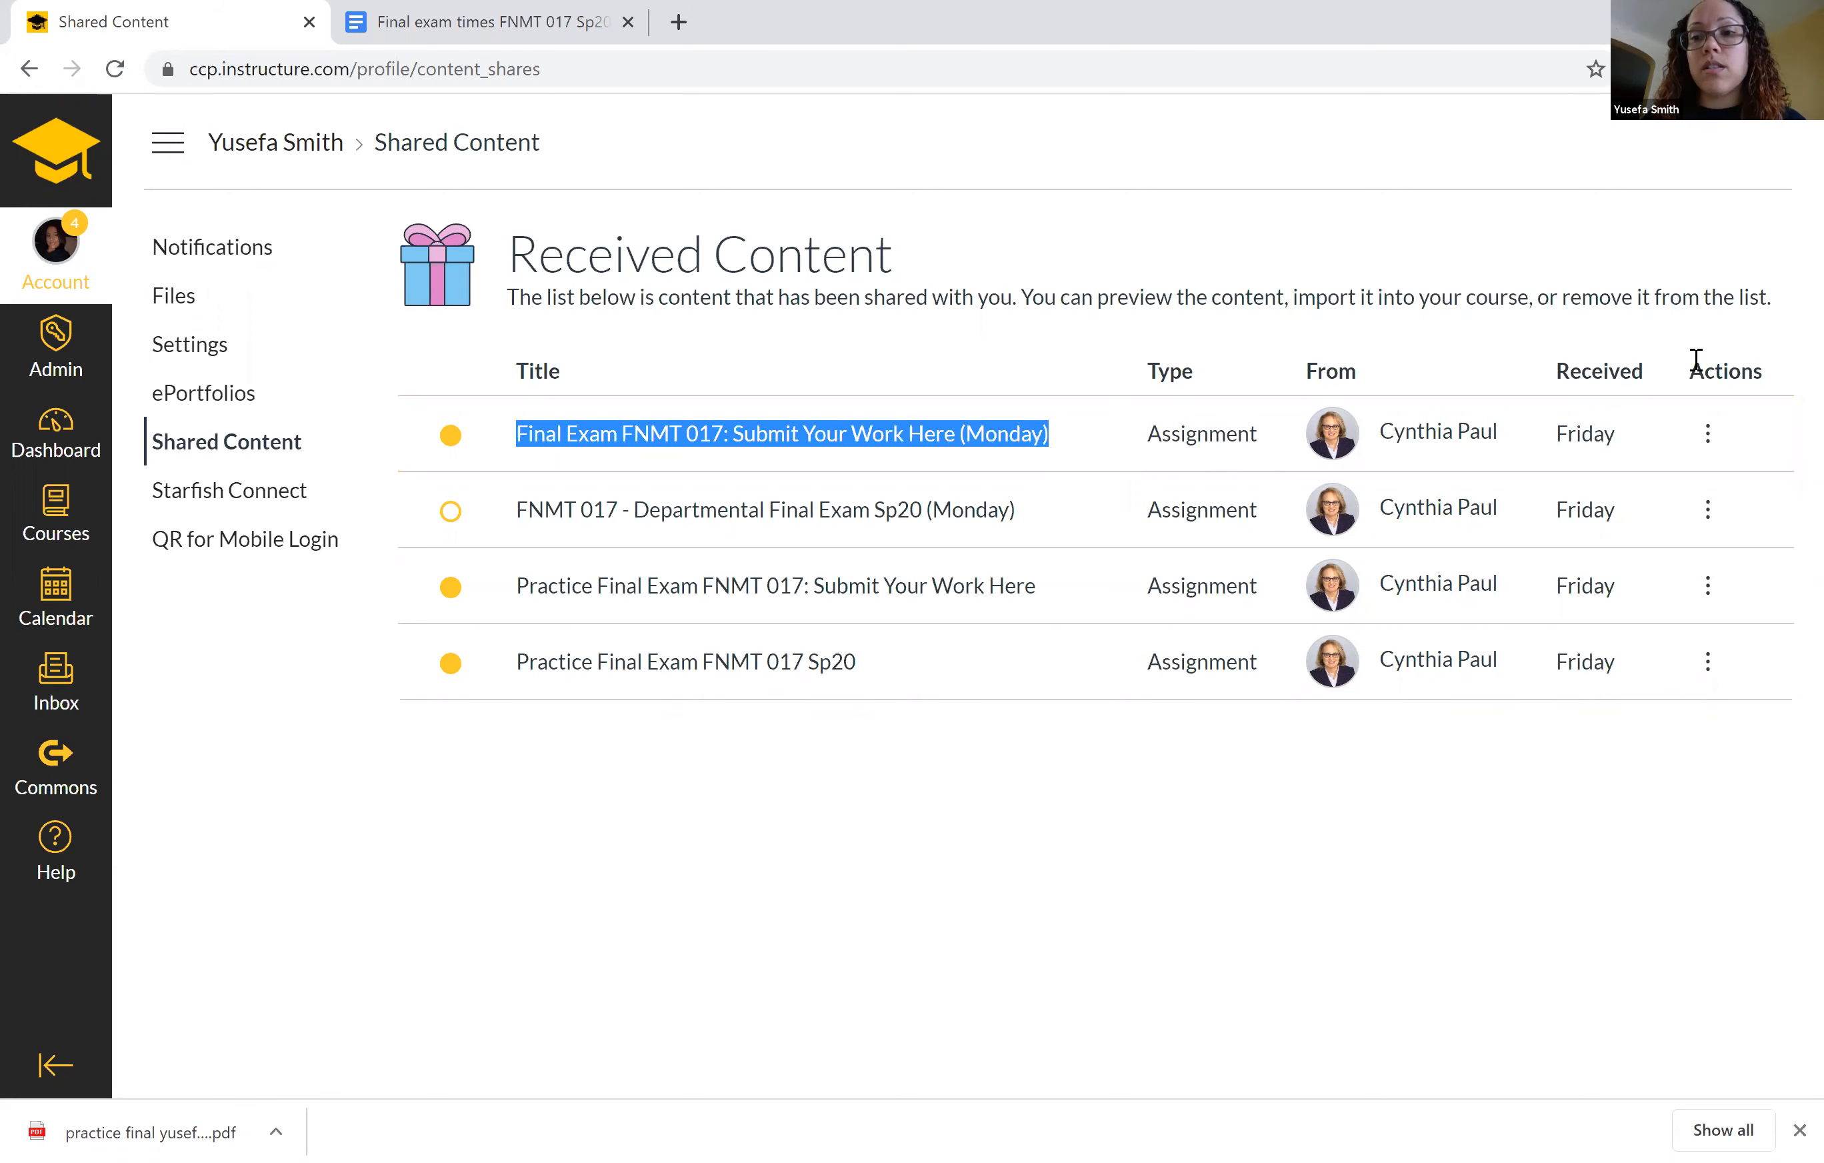
click(1708, 436)
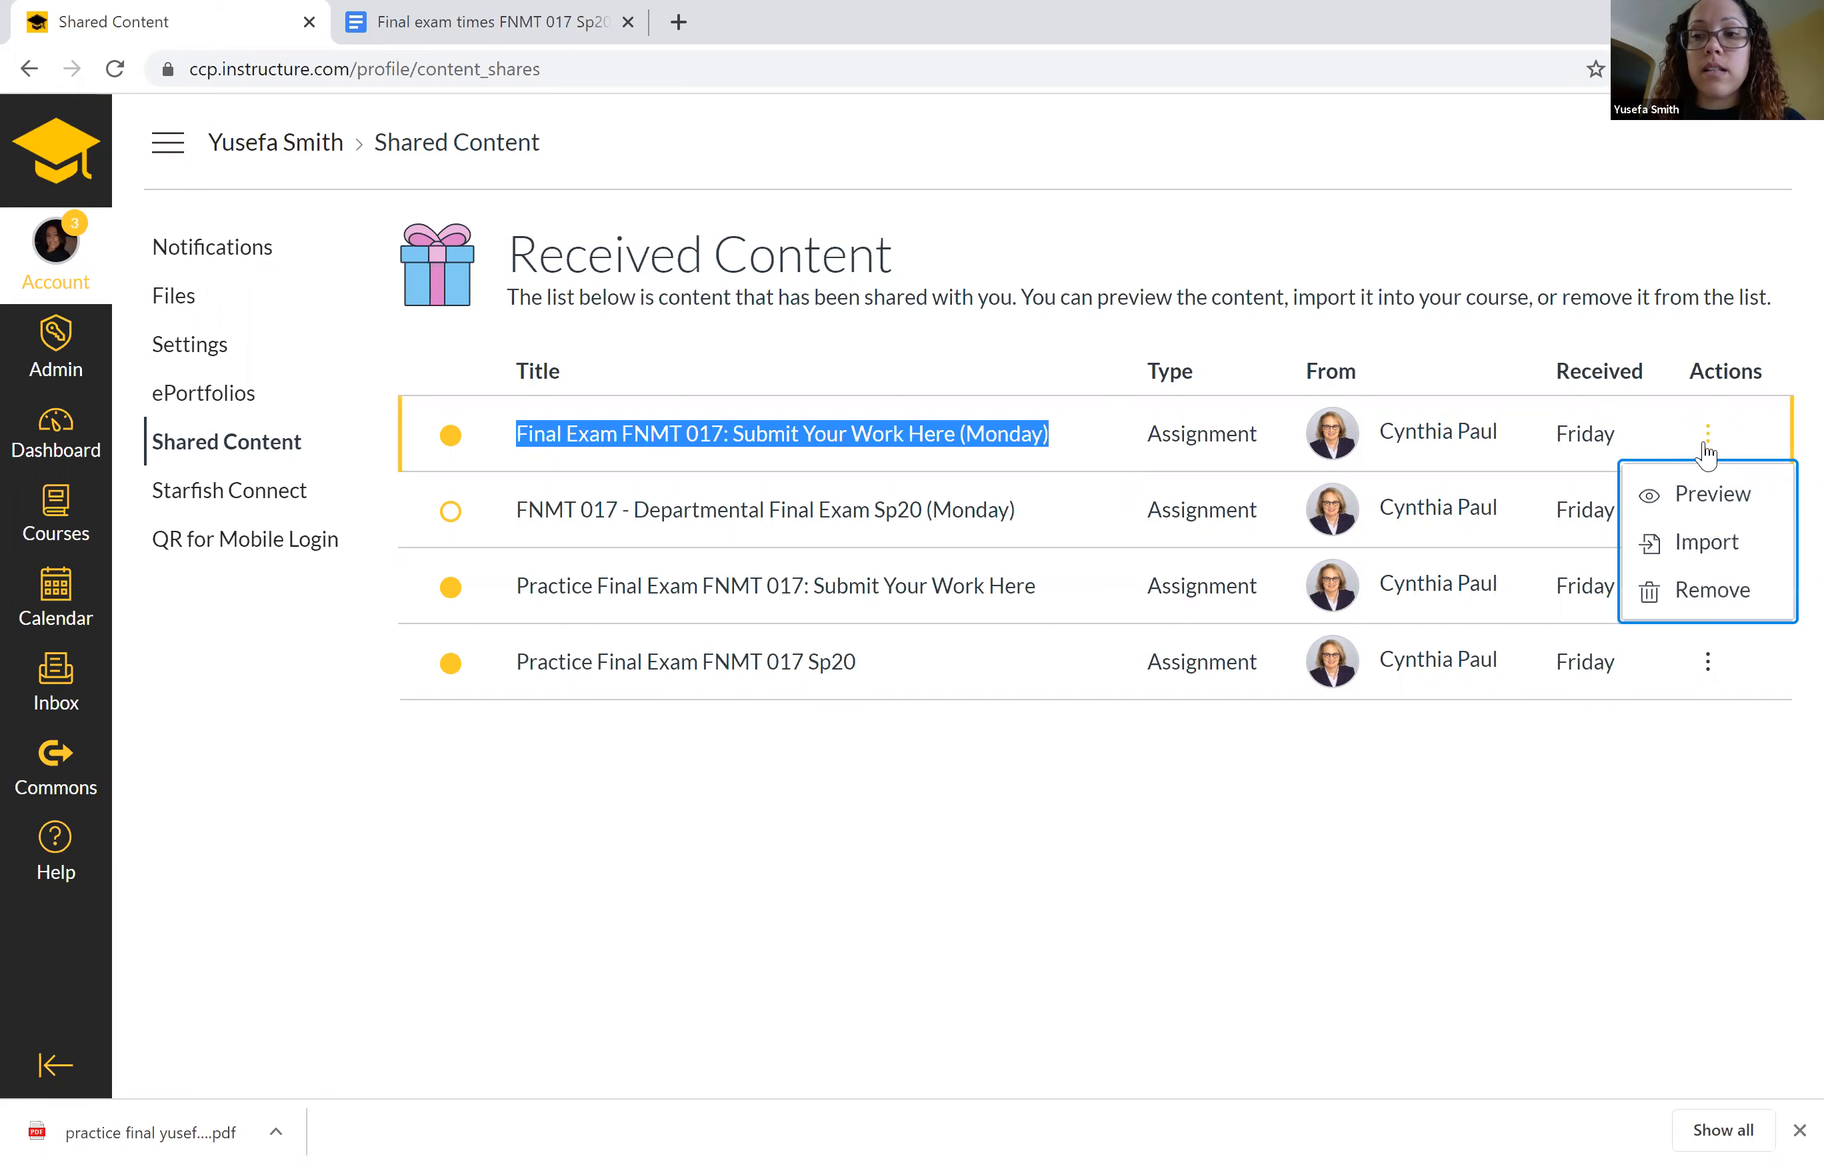
click(1697, 546)
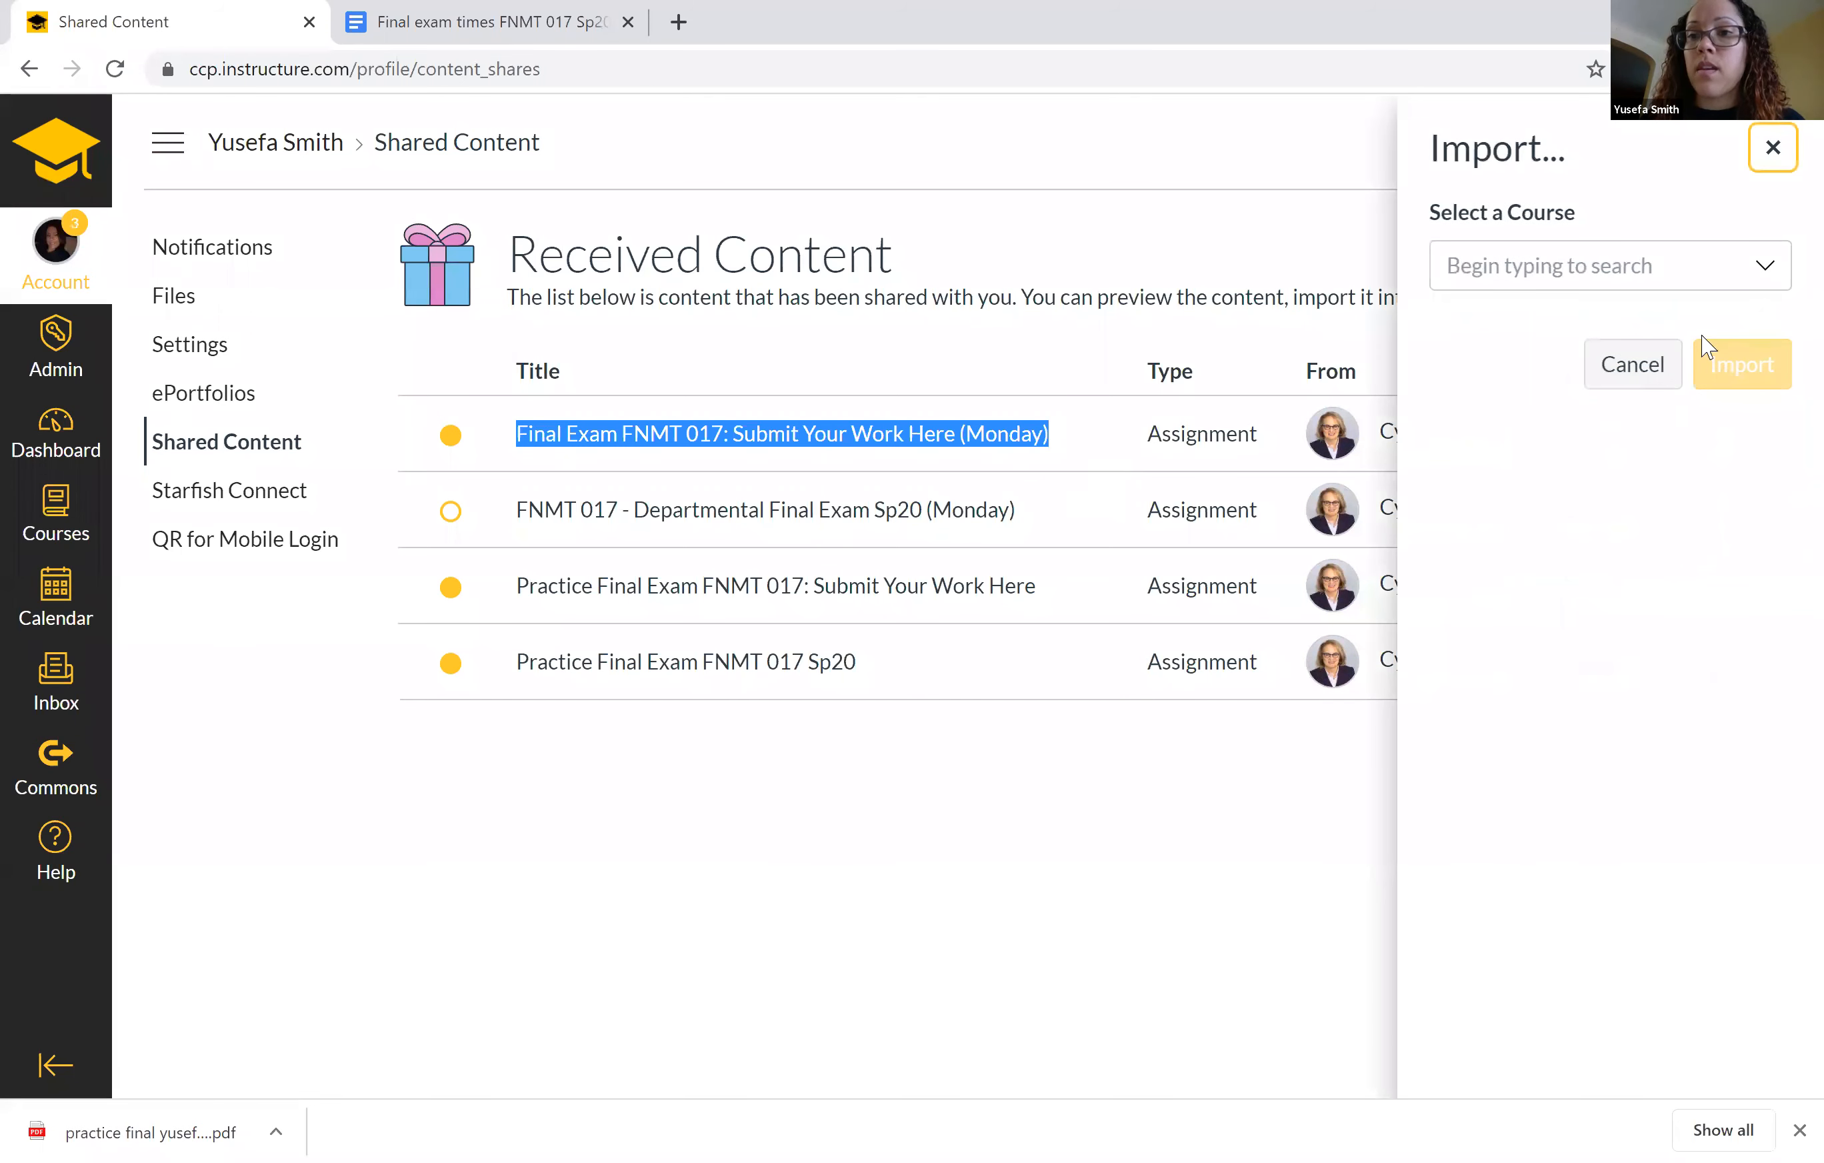
click(1683, 268)
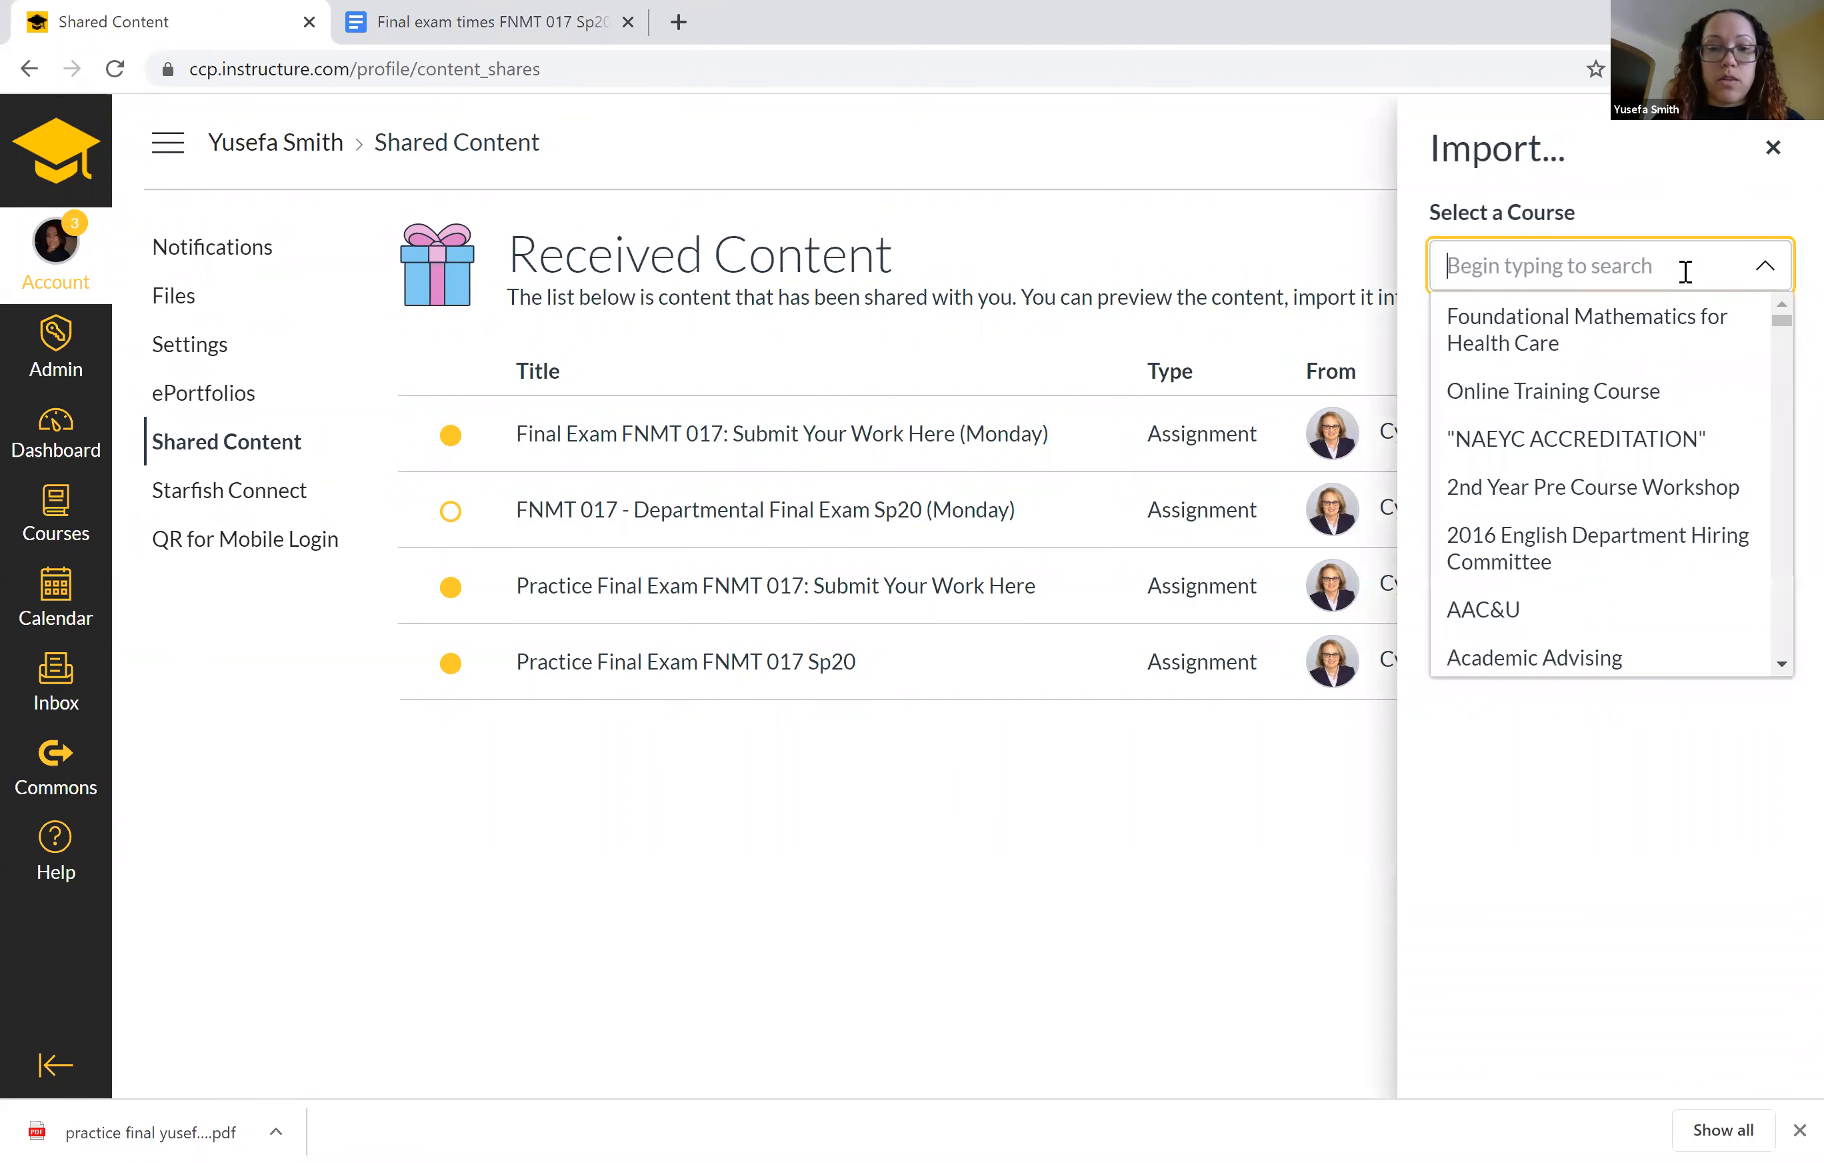
text(fnmt )
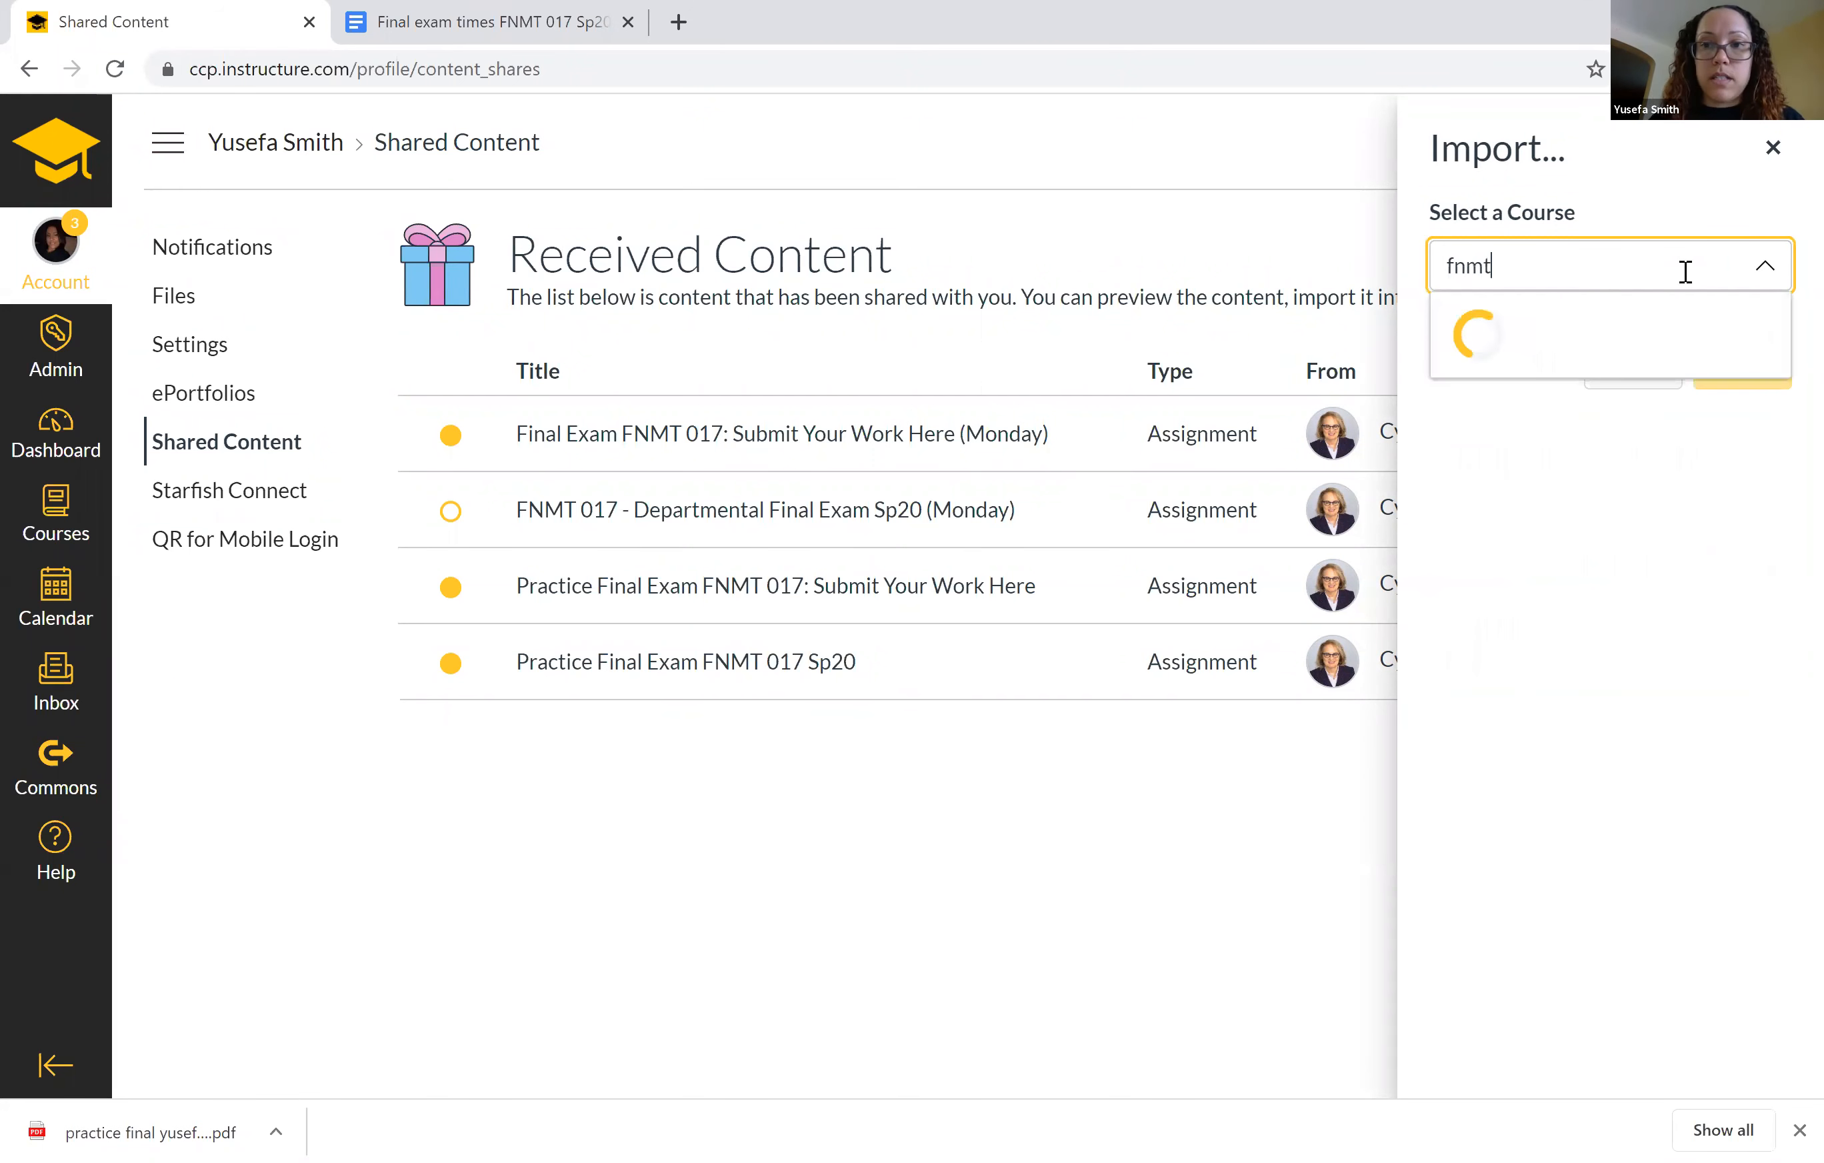
text(017)
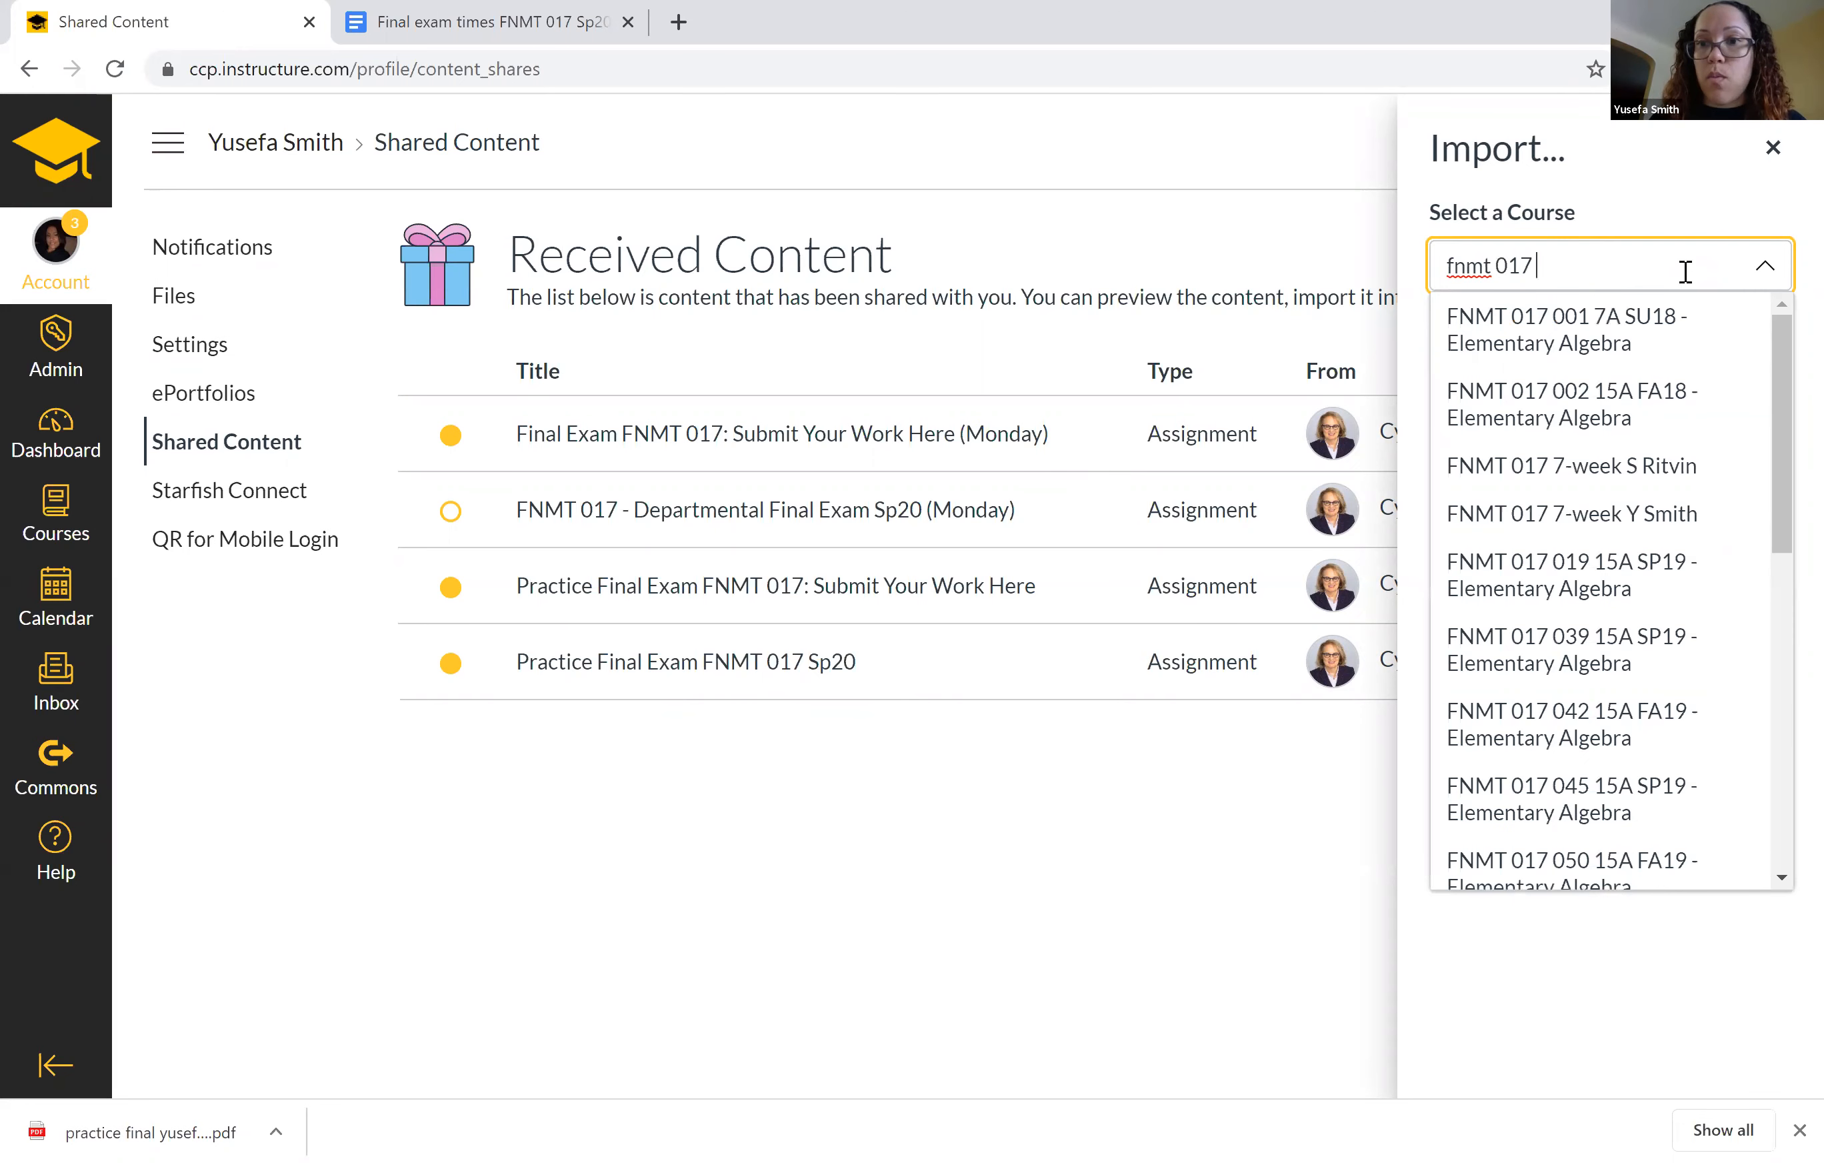
text( s)
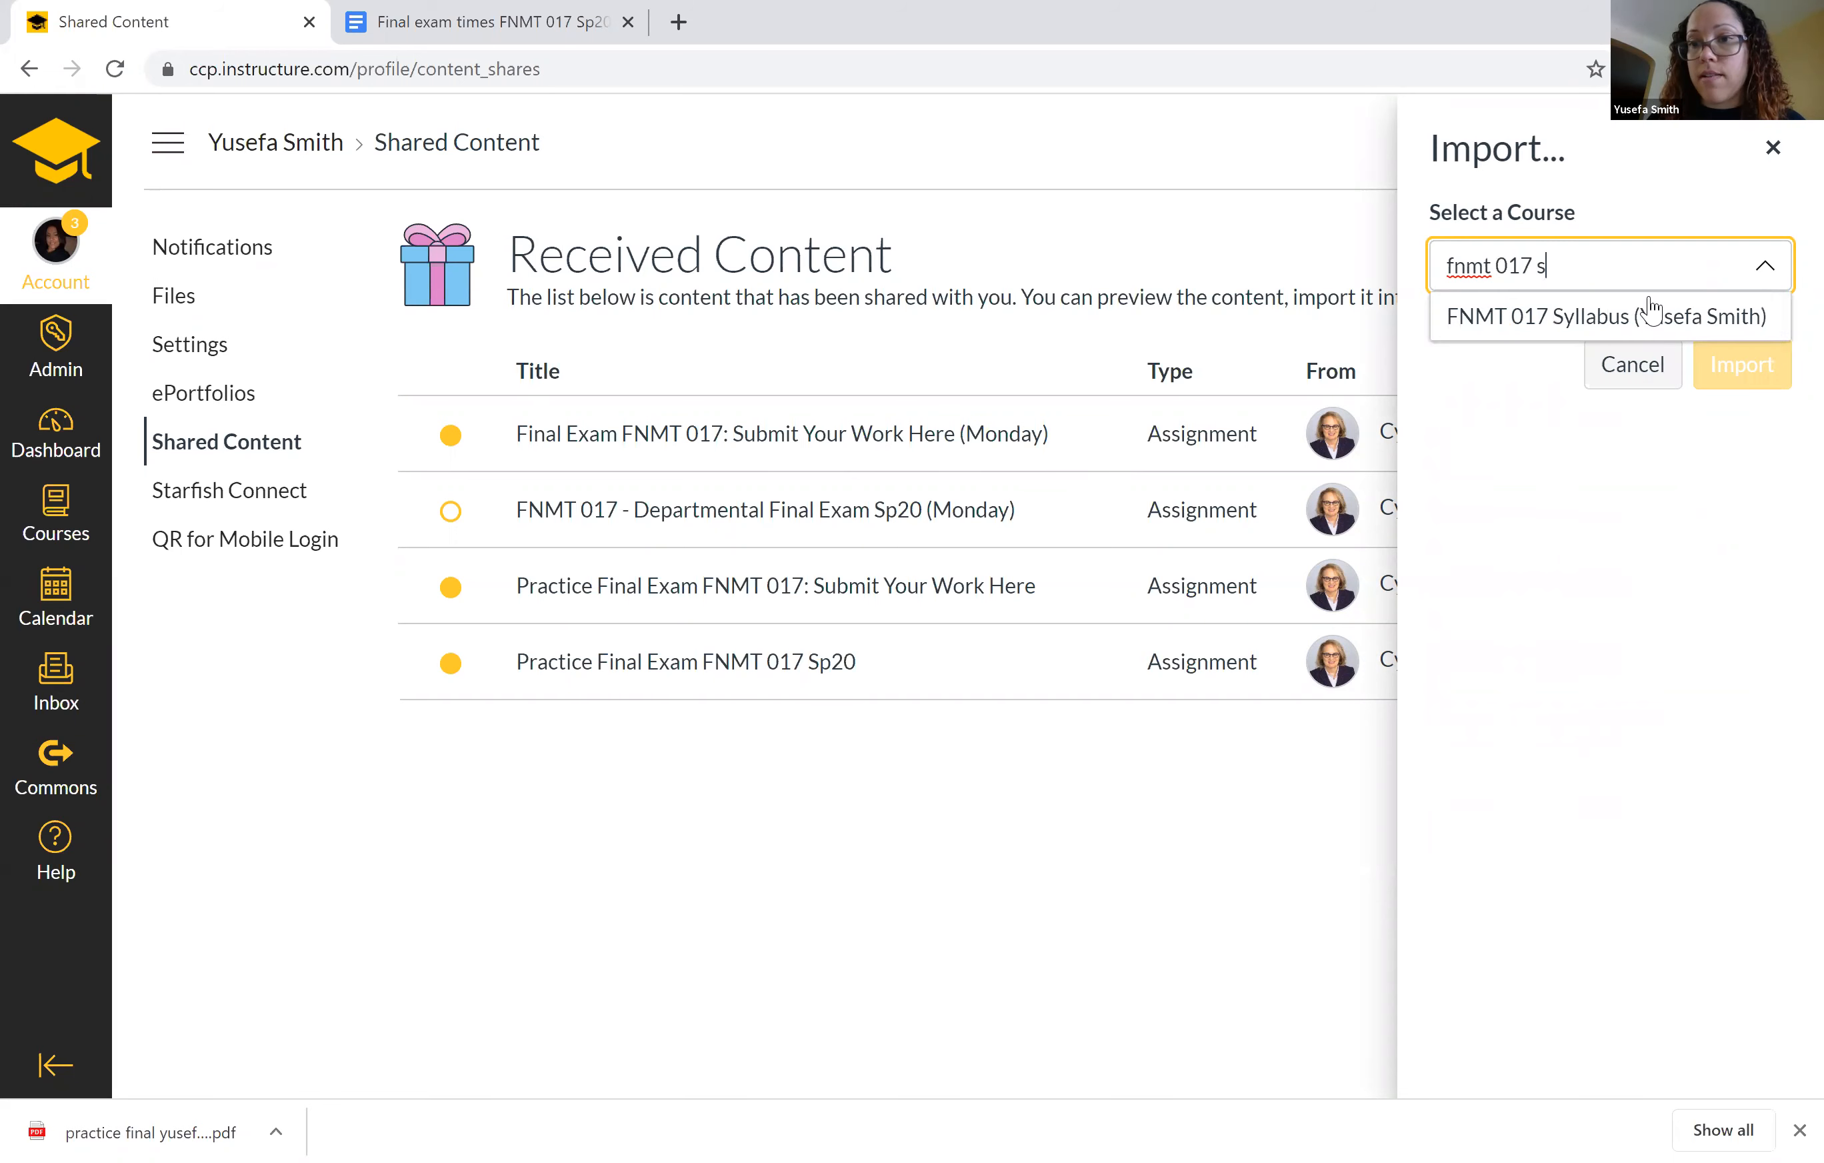
click(1641, 318)
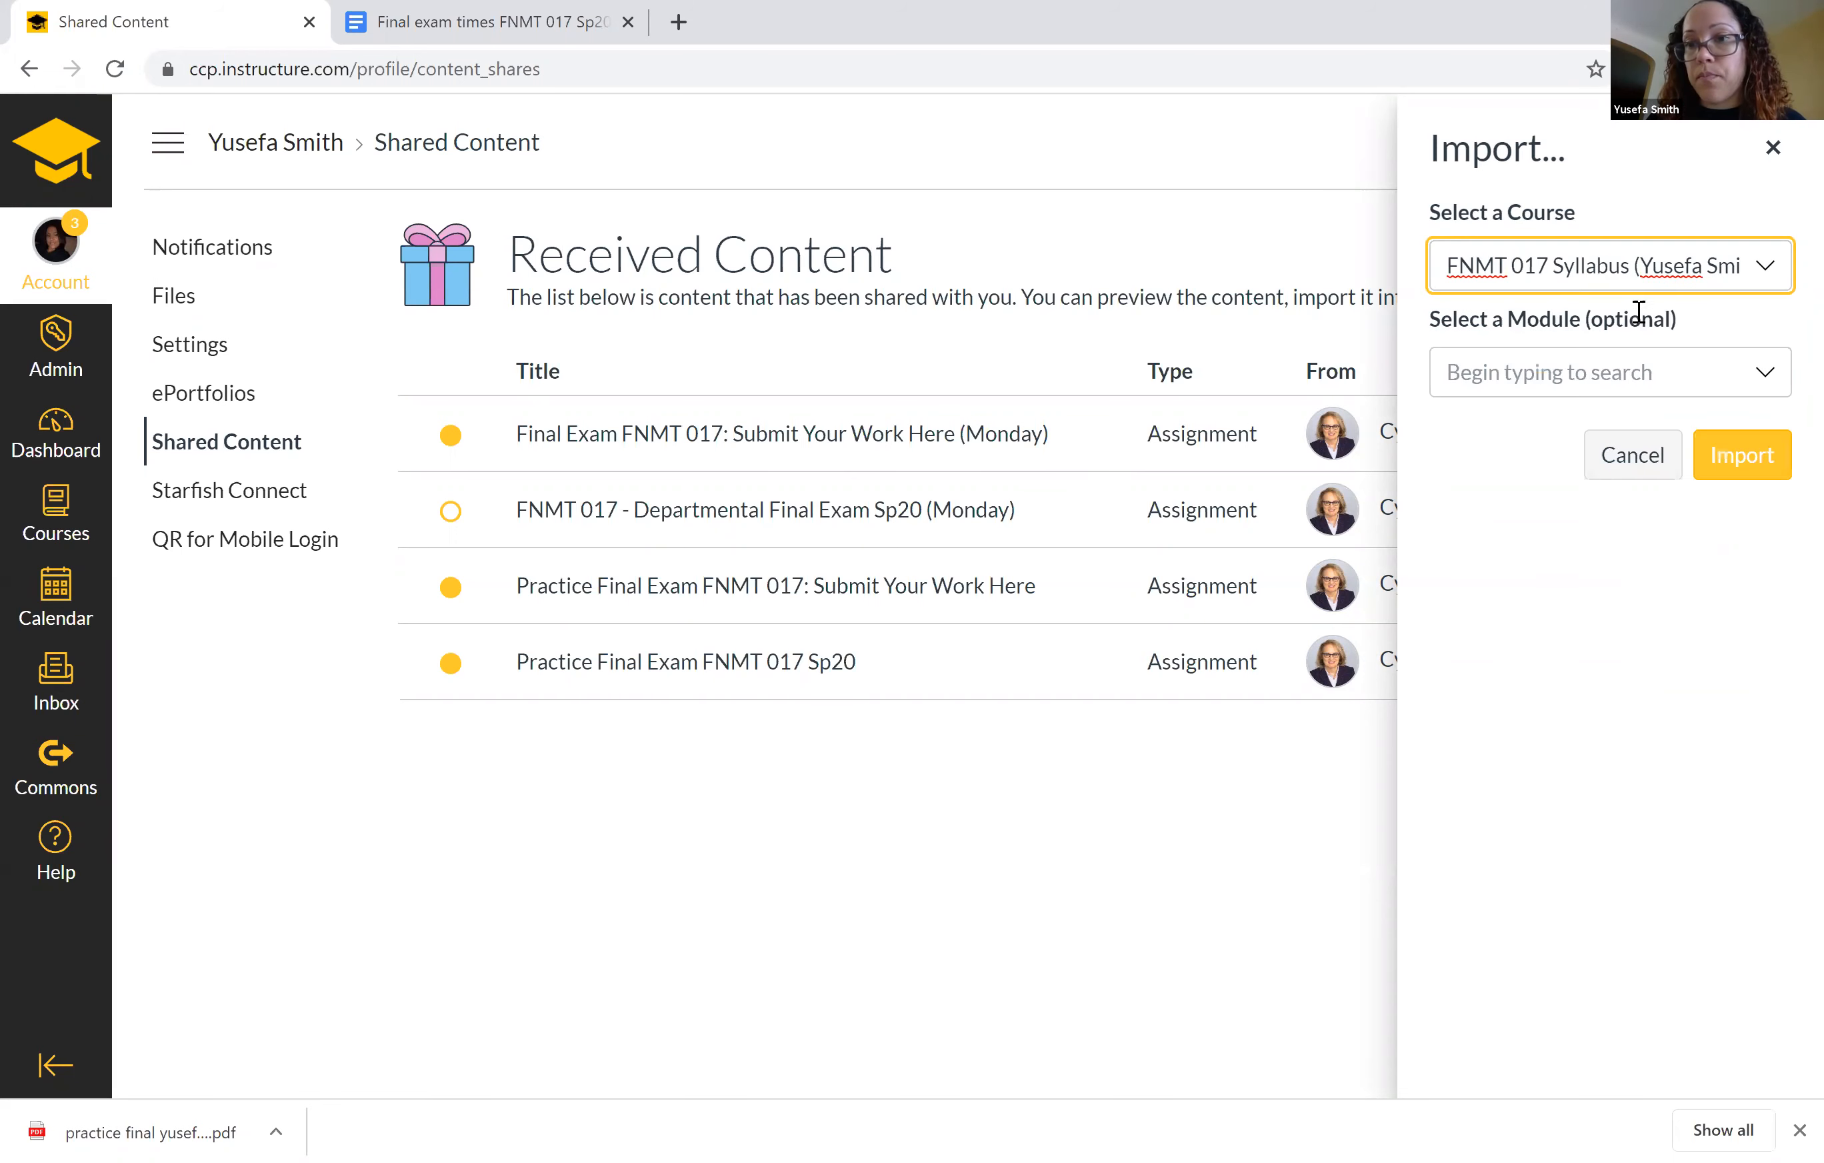
Import the submission assignment at the bottom of "Week 14: May 4th - May 6th (Final Exam)" and close the import form.
click(1765, 380)
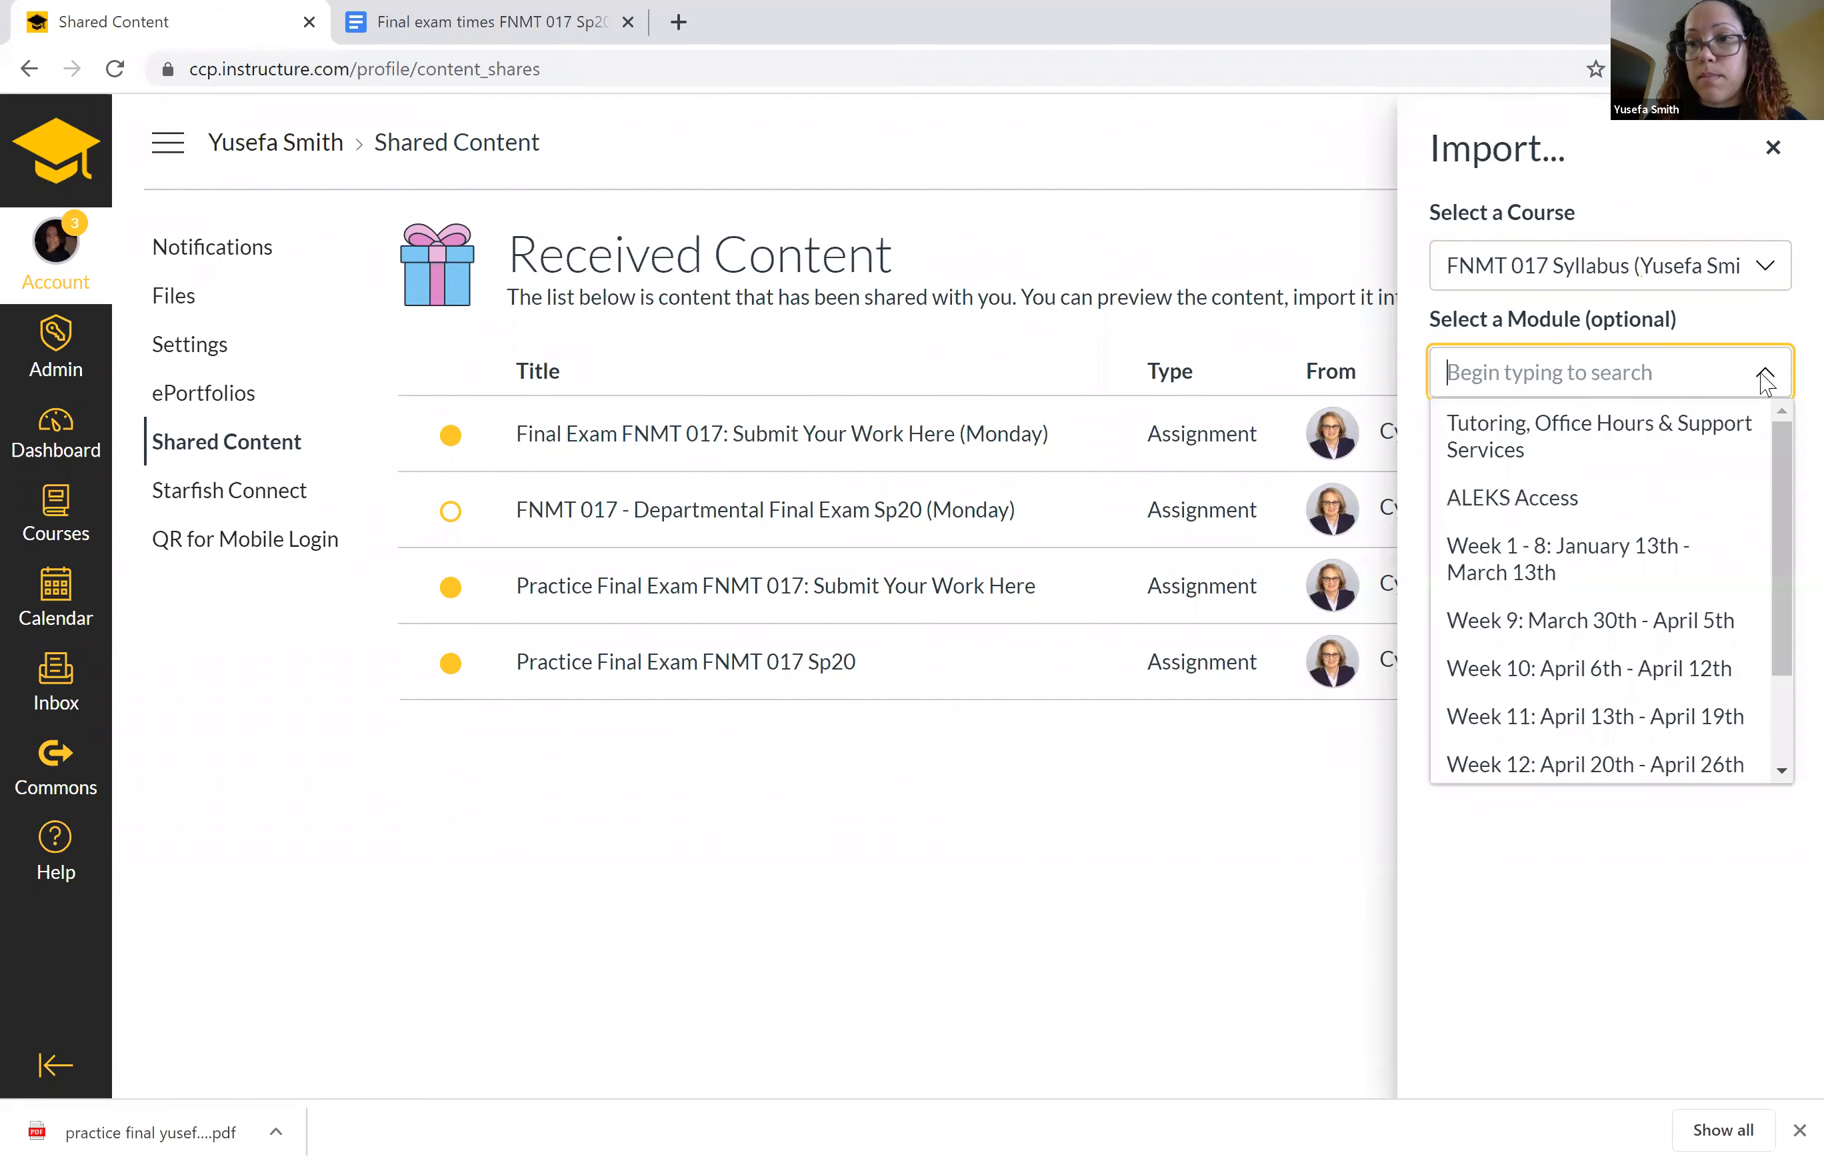
click(1601, 891)
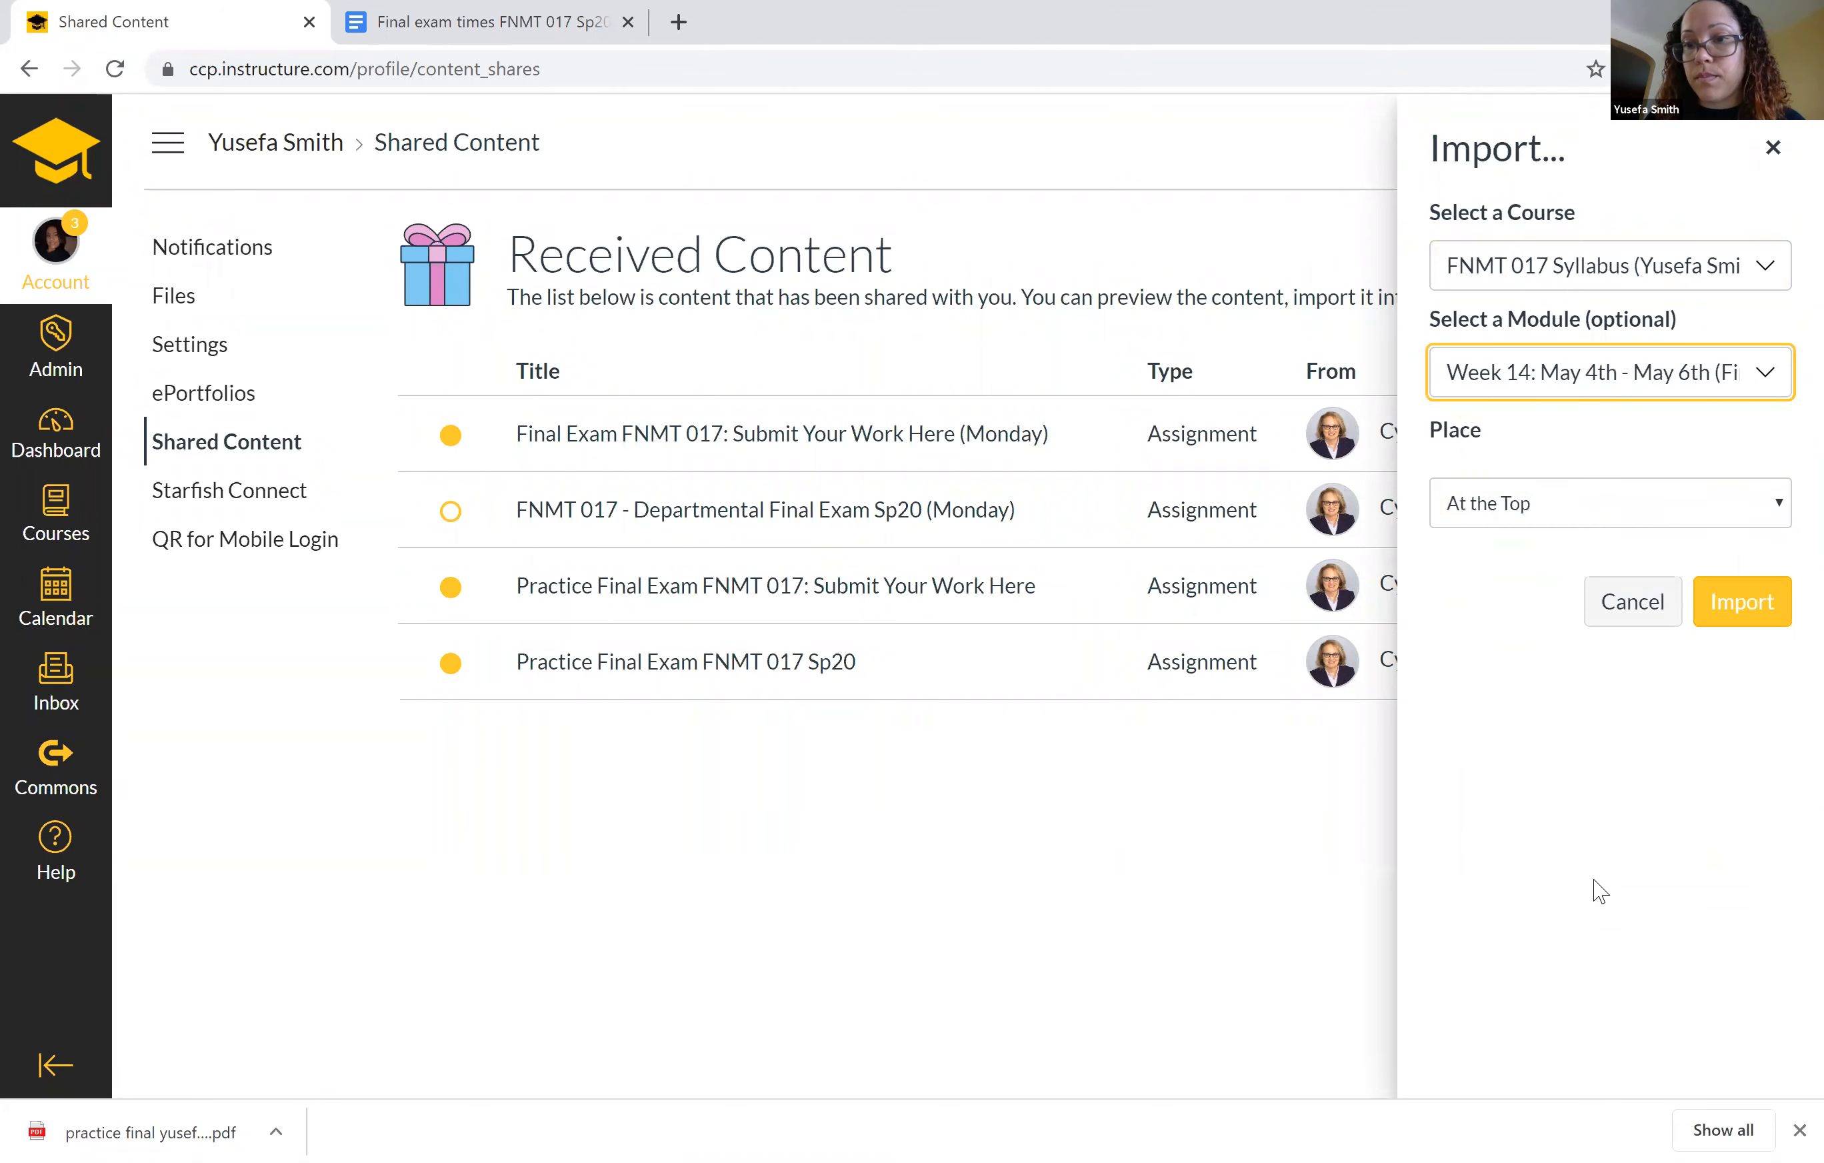
click(1557, 503)
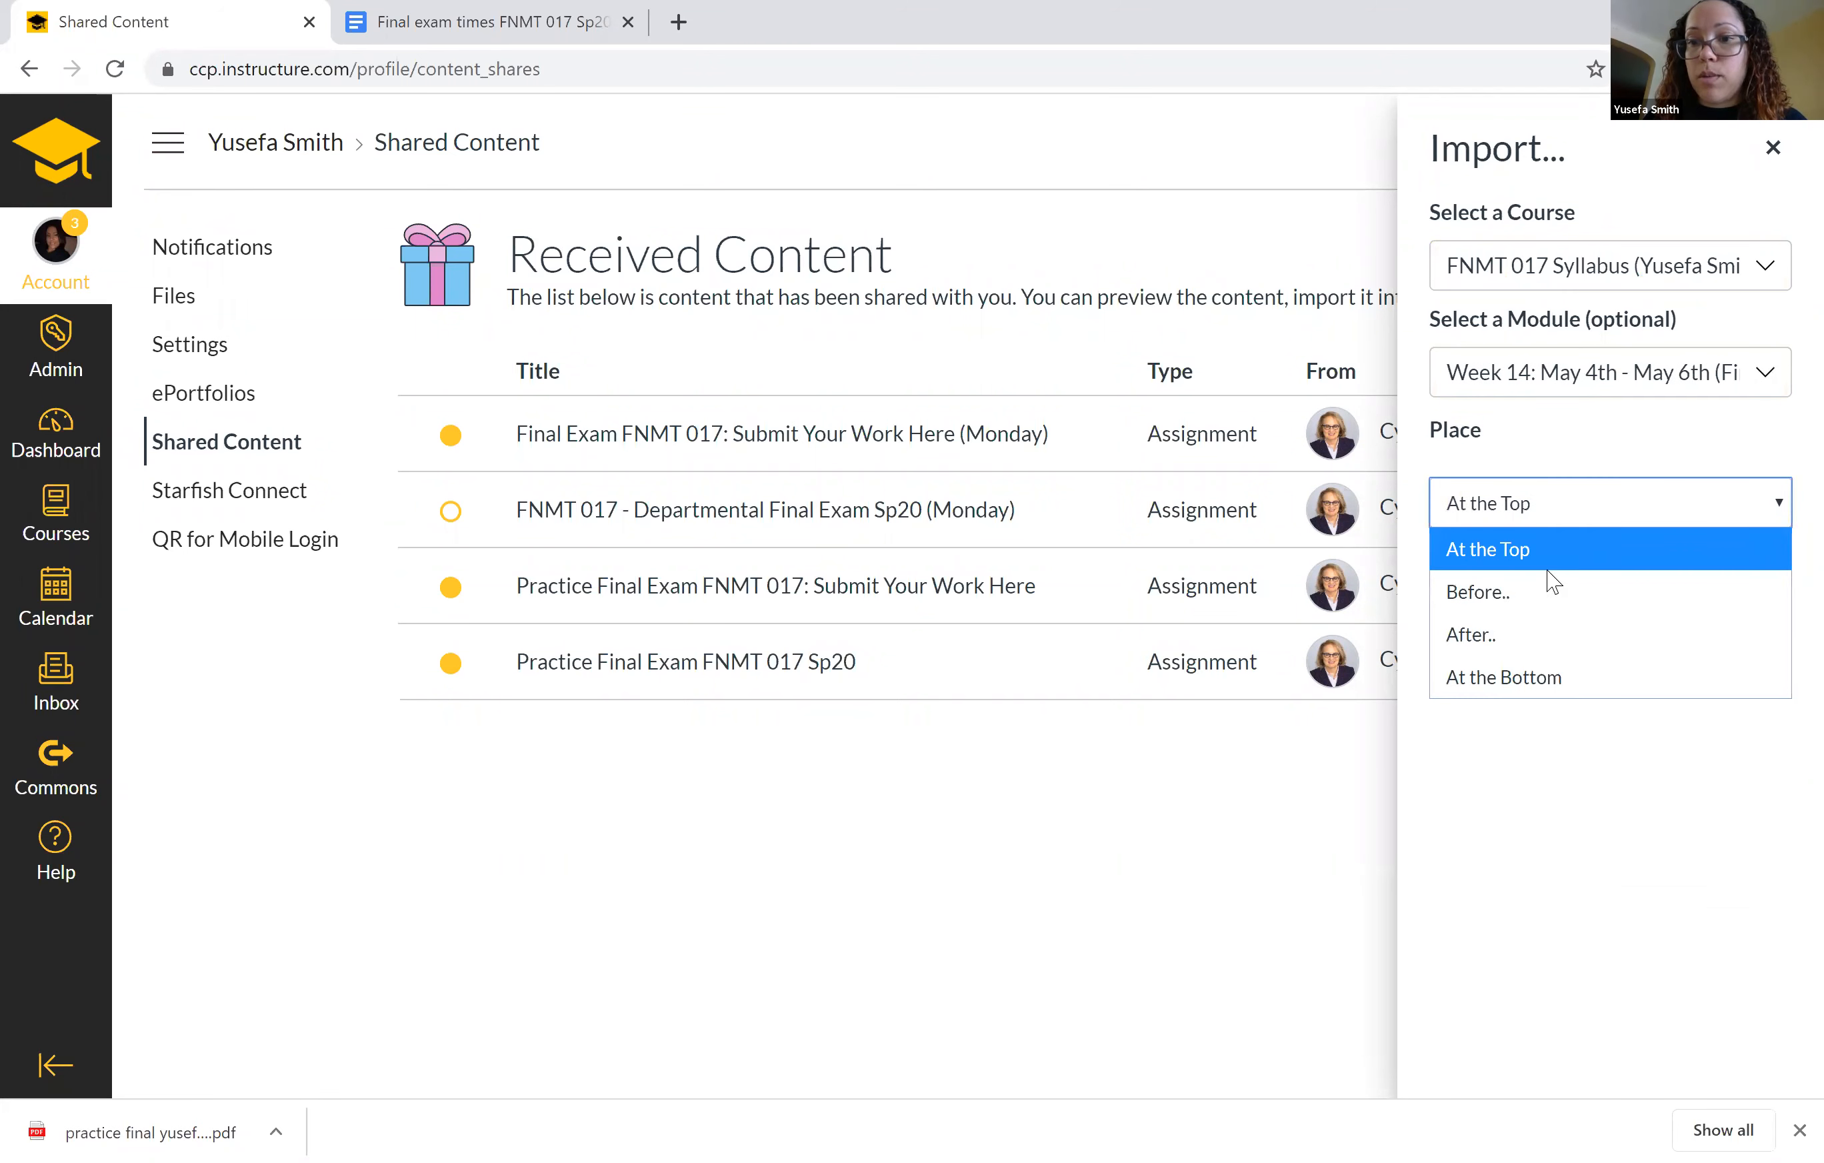
click(1537, 684)
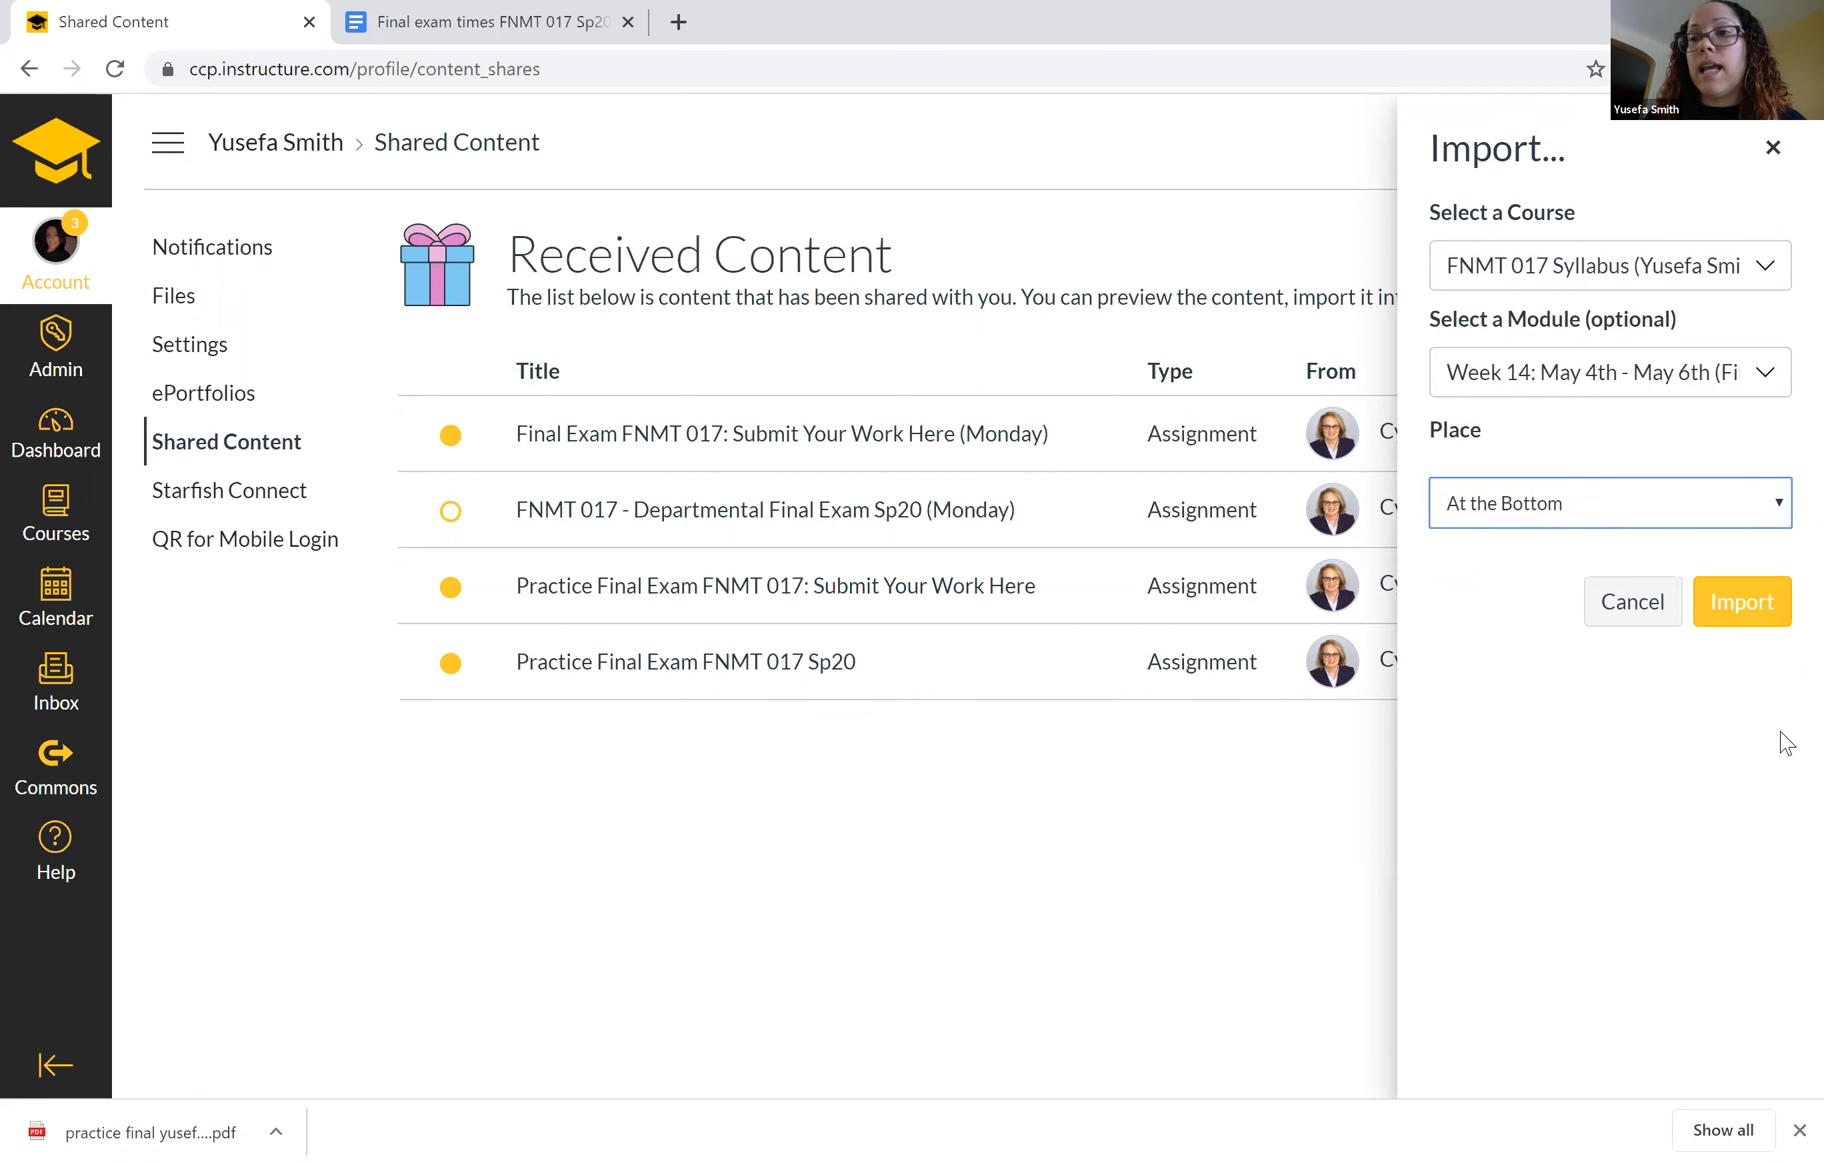
click(1748, 610)
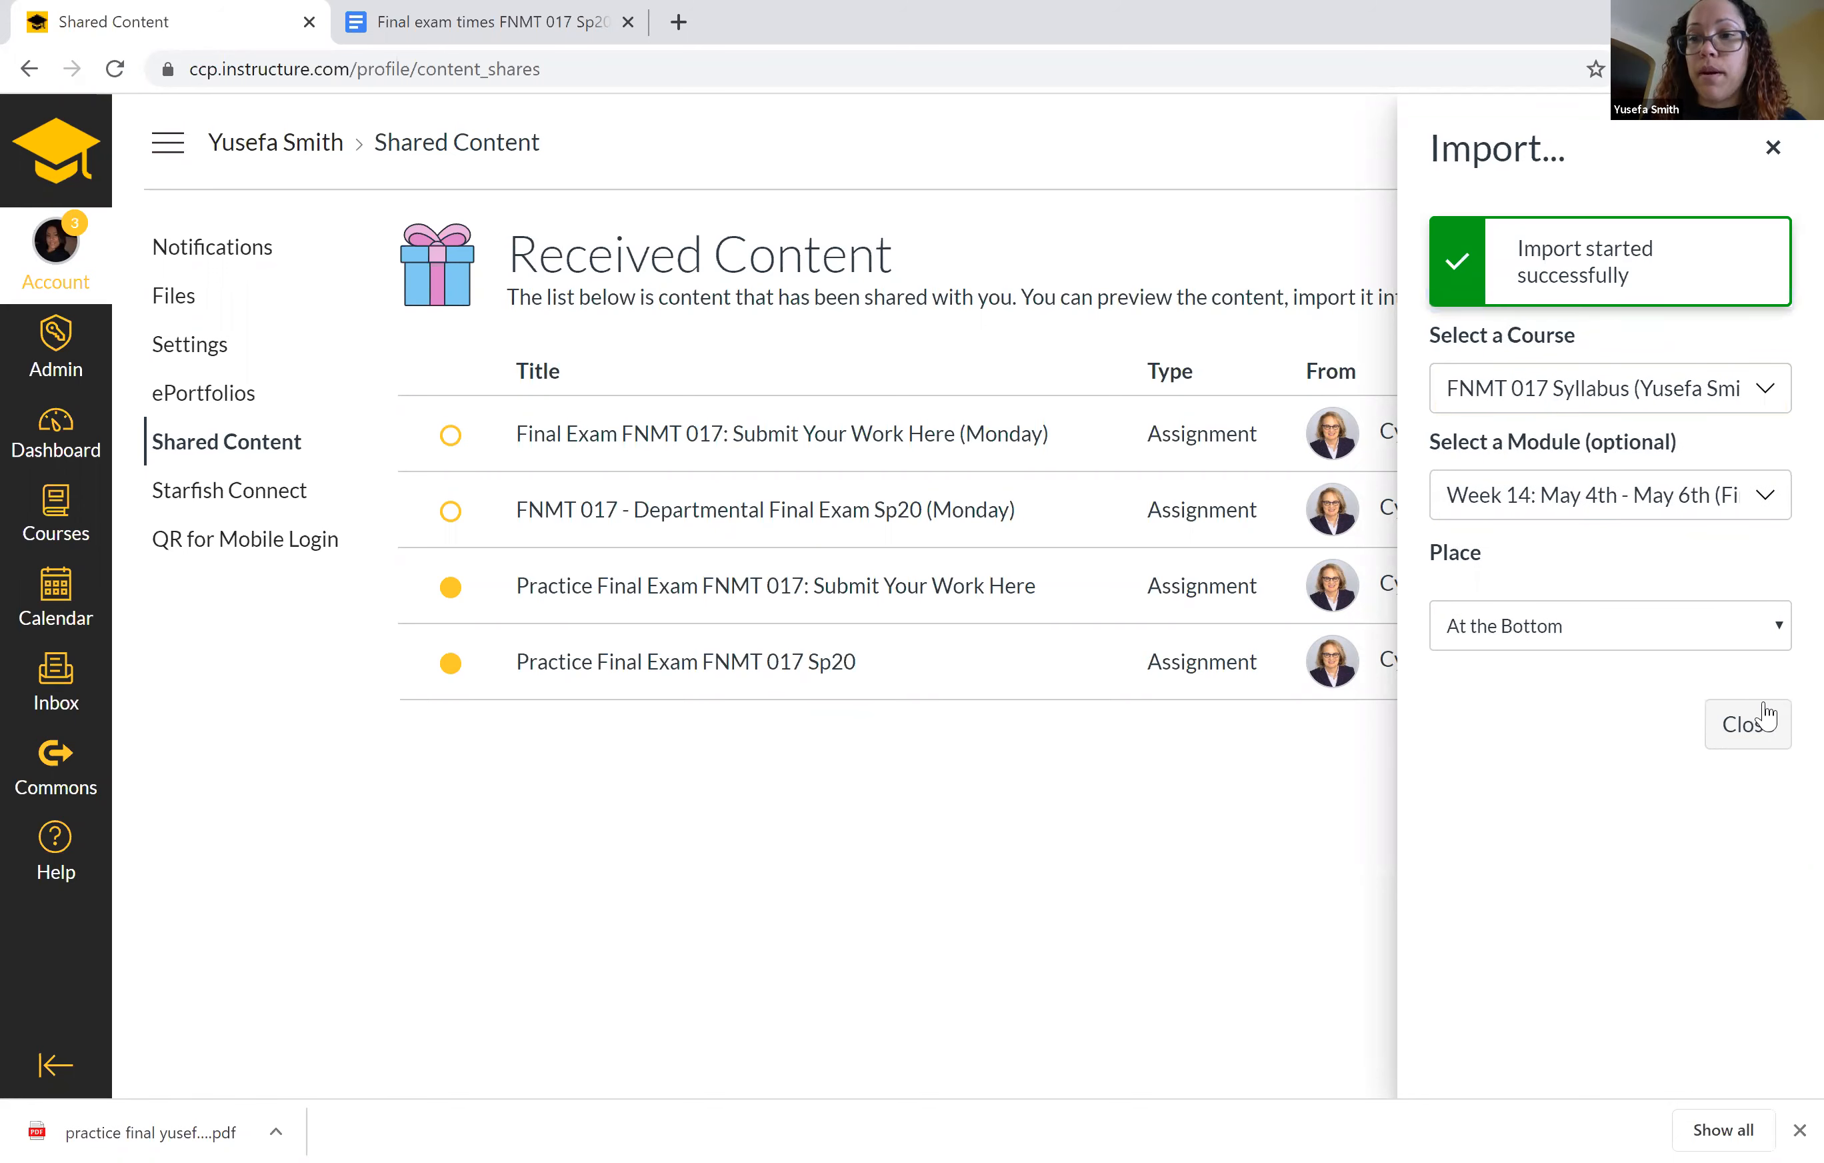
click(1750, 737)
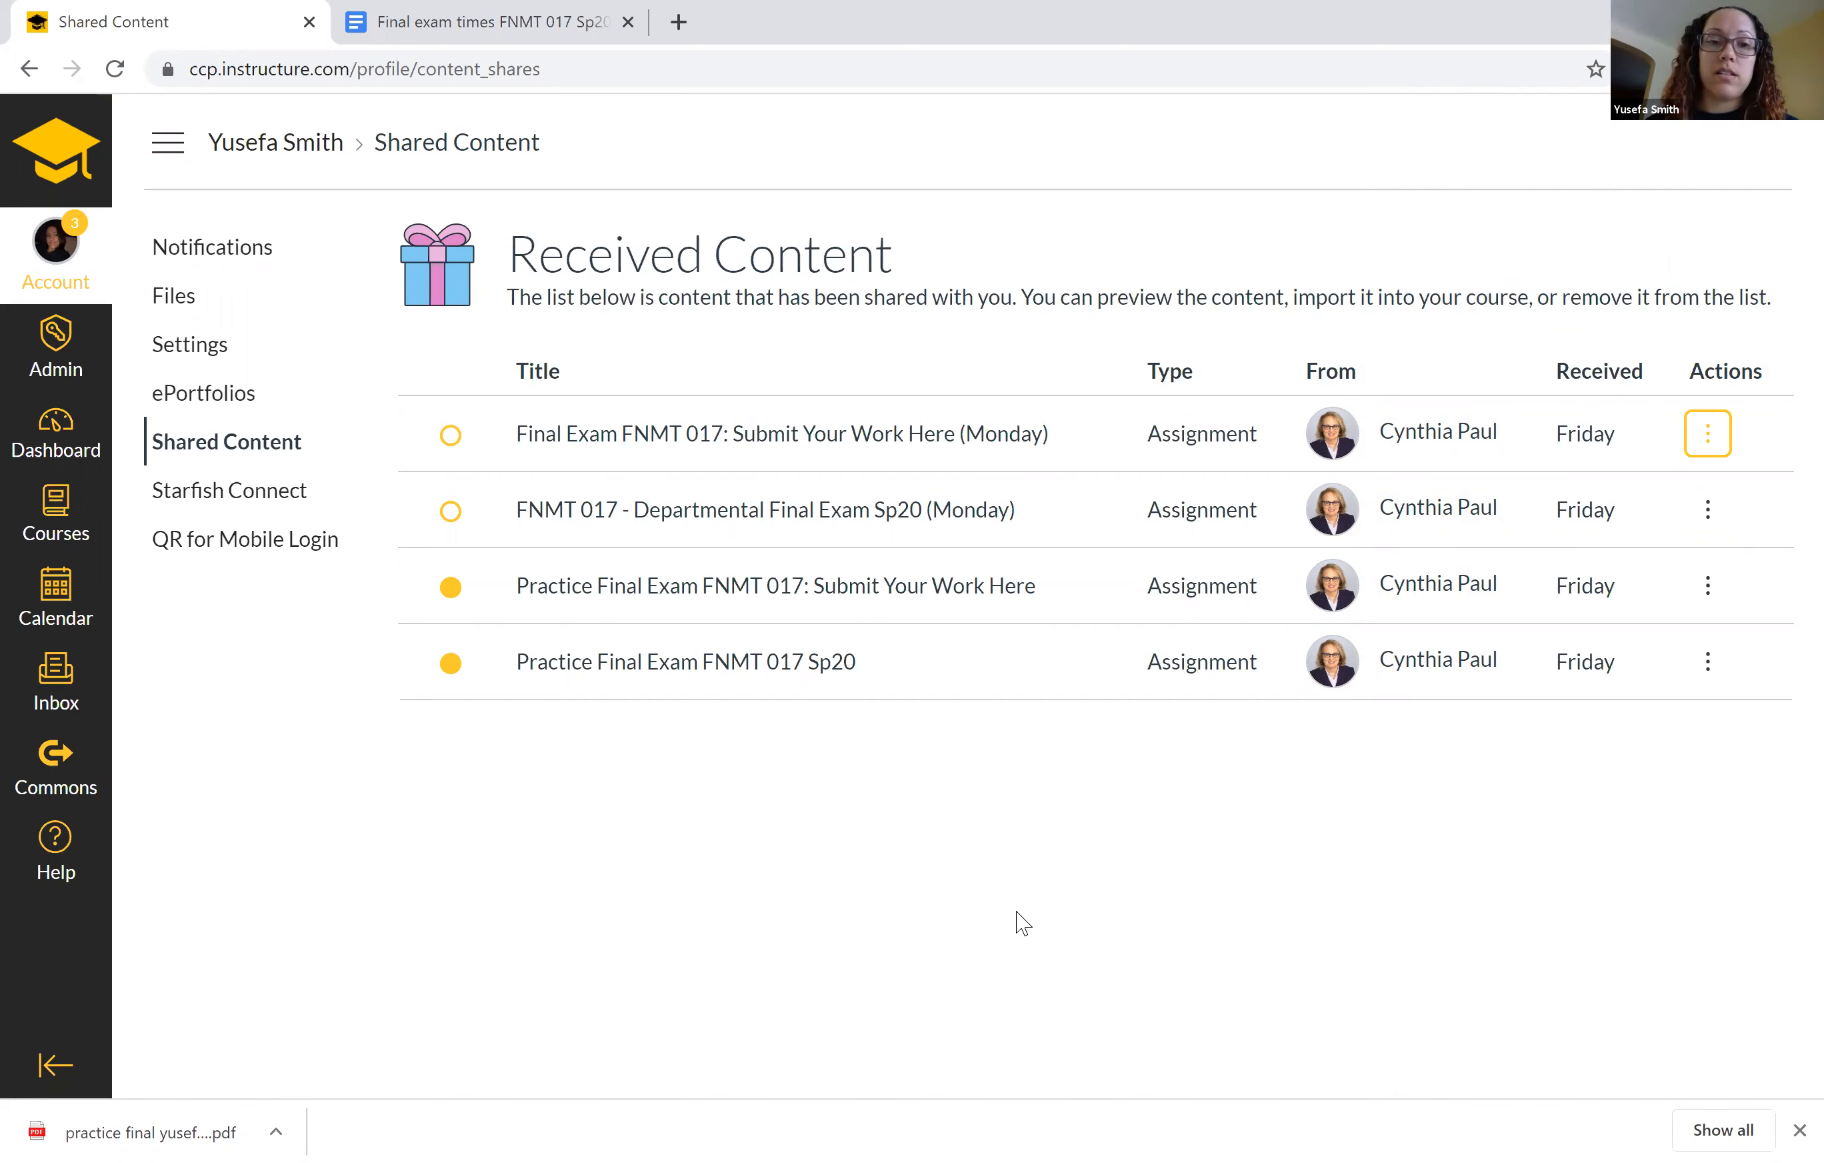
click(1711, 593)
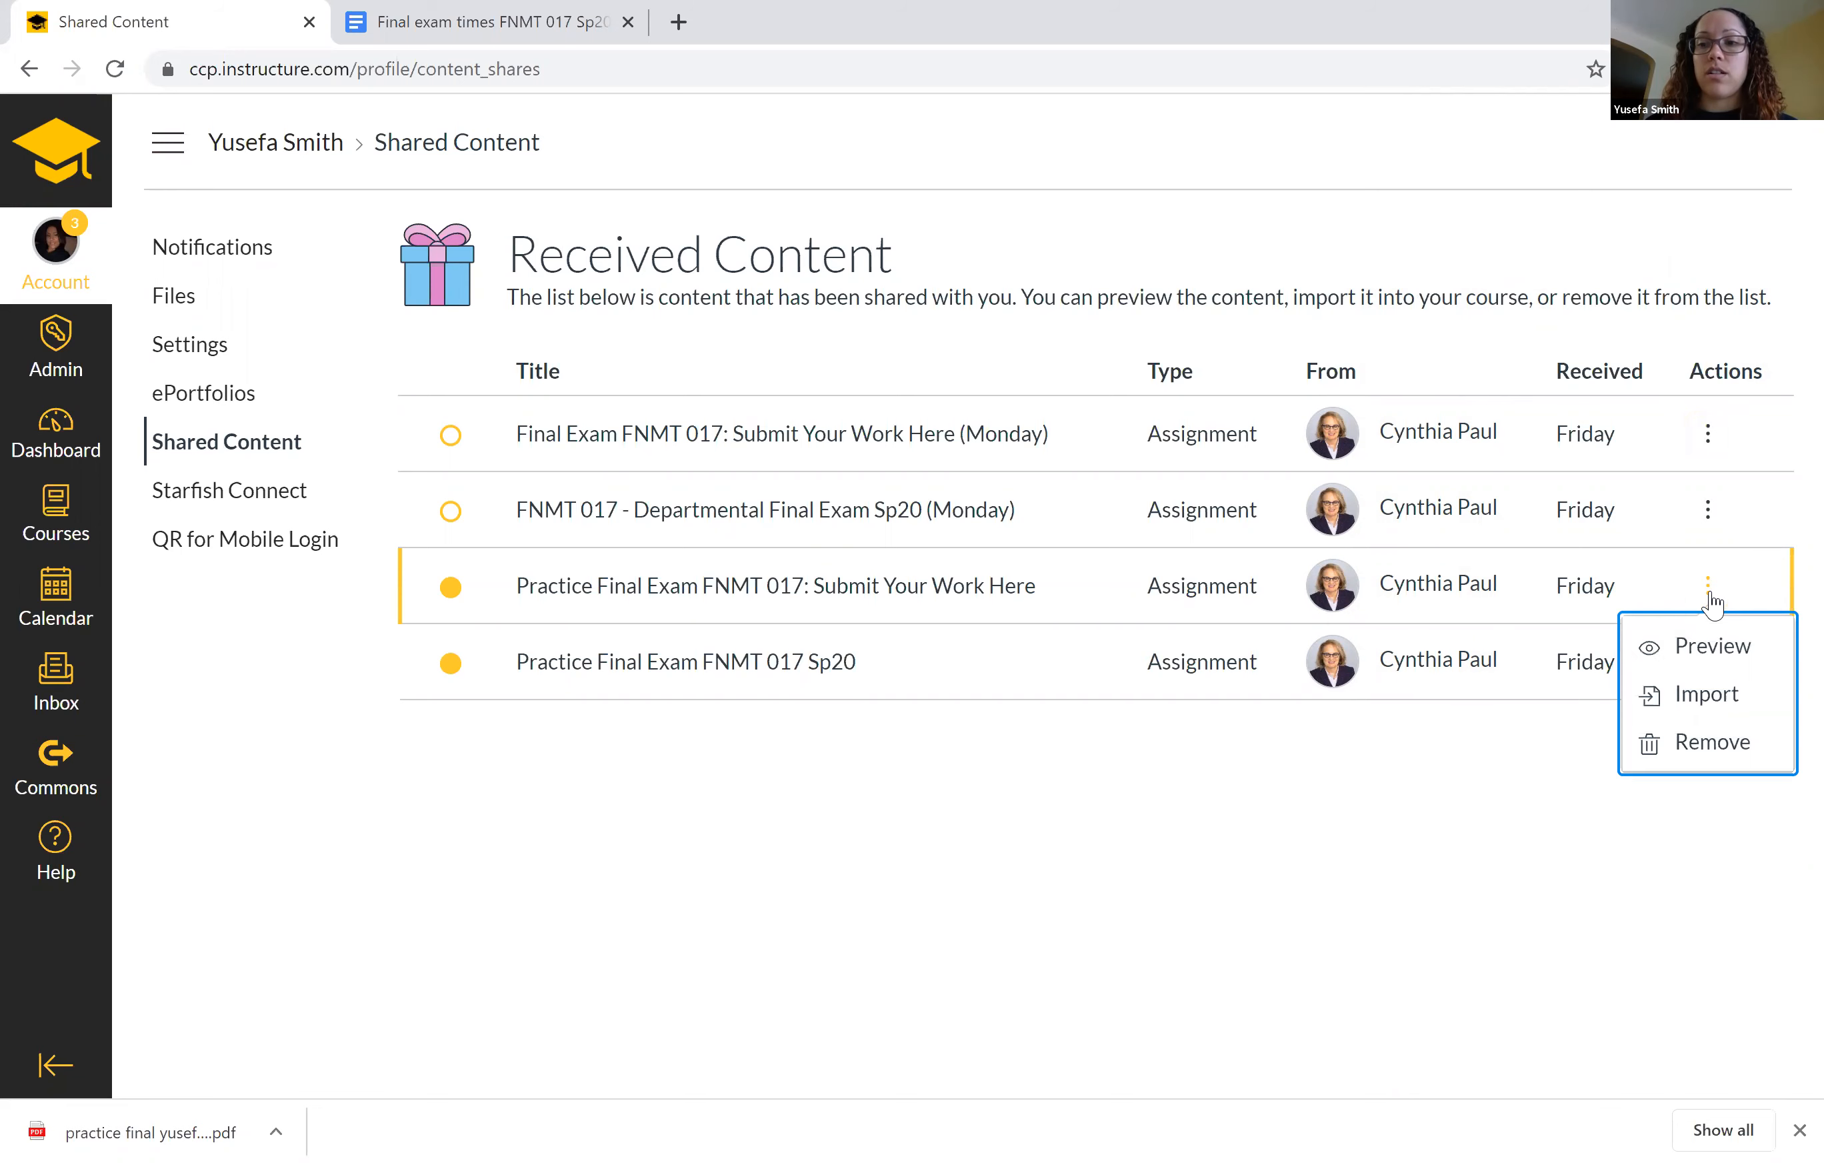
click(964, 923)
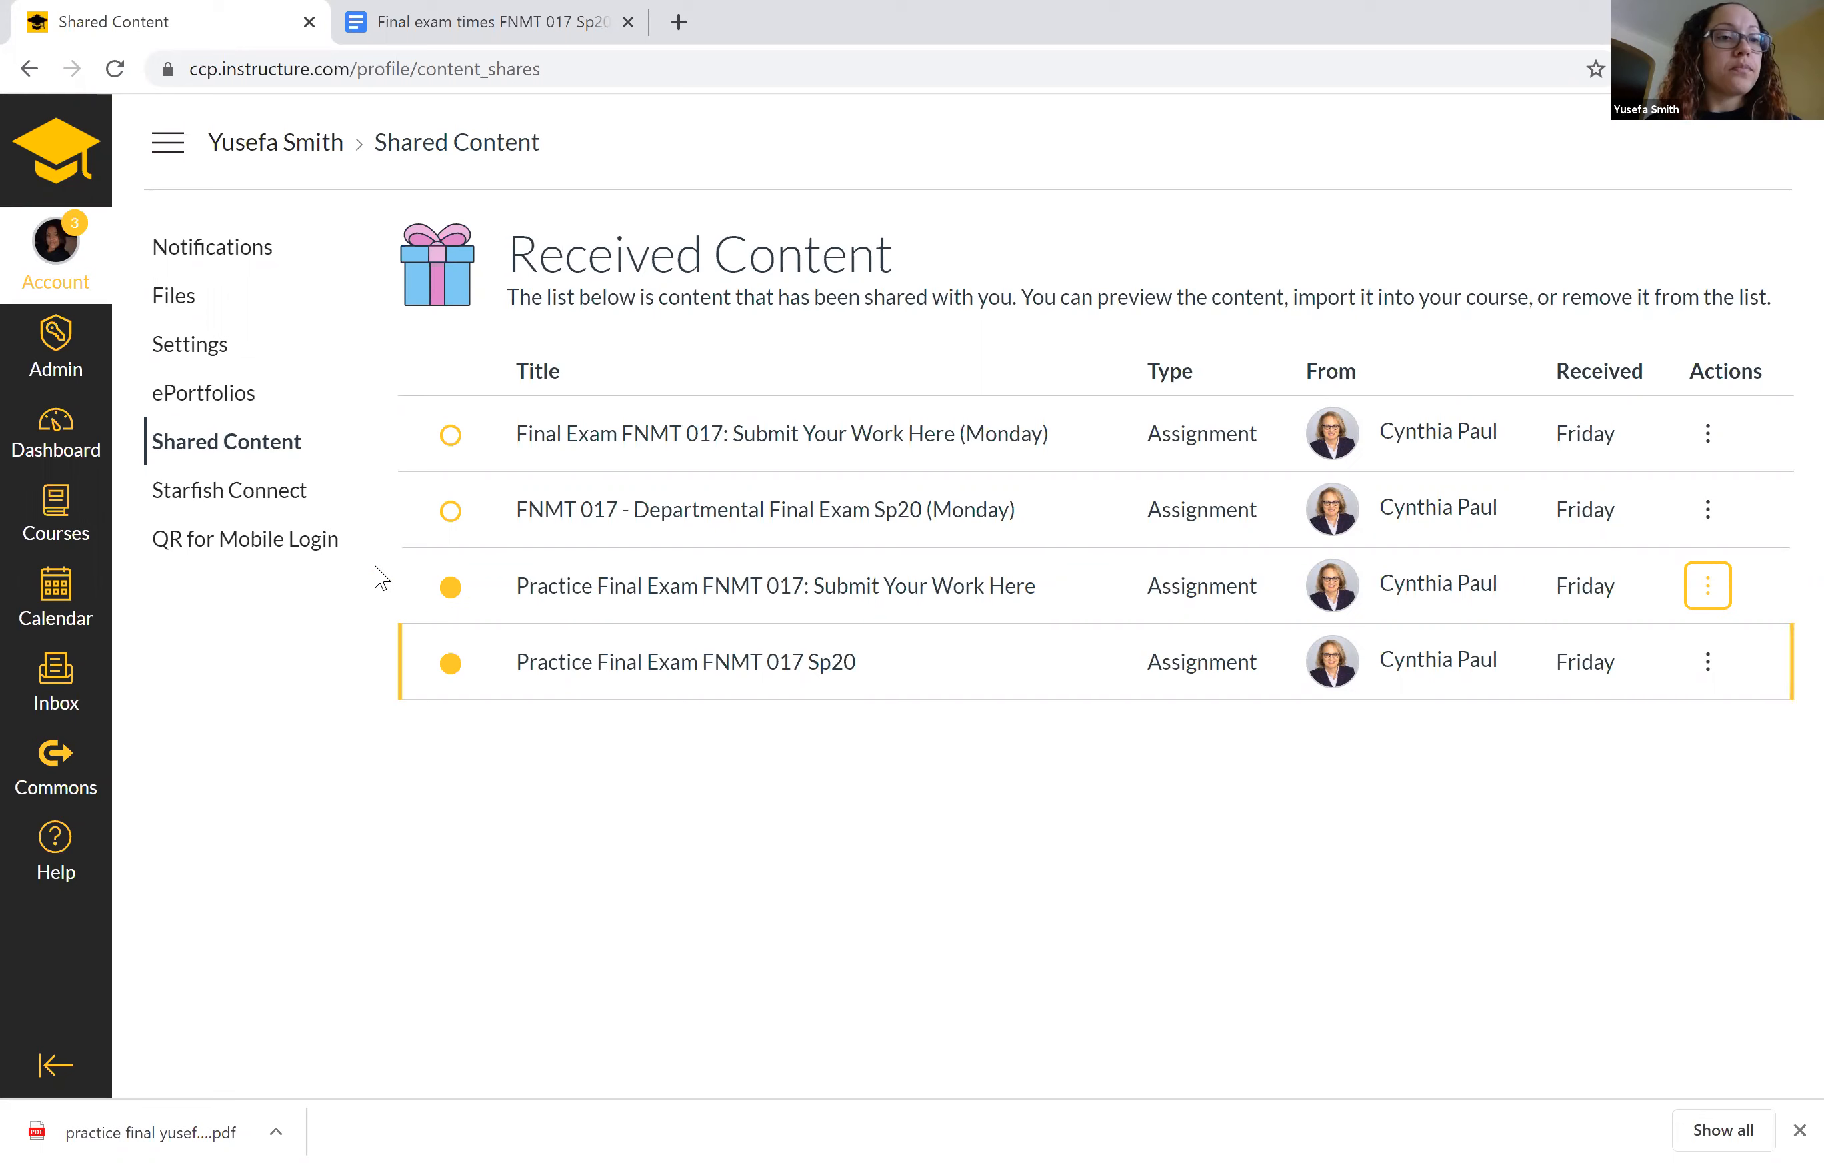
Open the FNMT 017 Syllabus course and check its Week 14 module for the two imported final exam items.
click(67, 536)
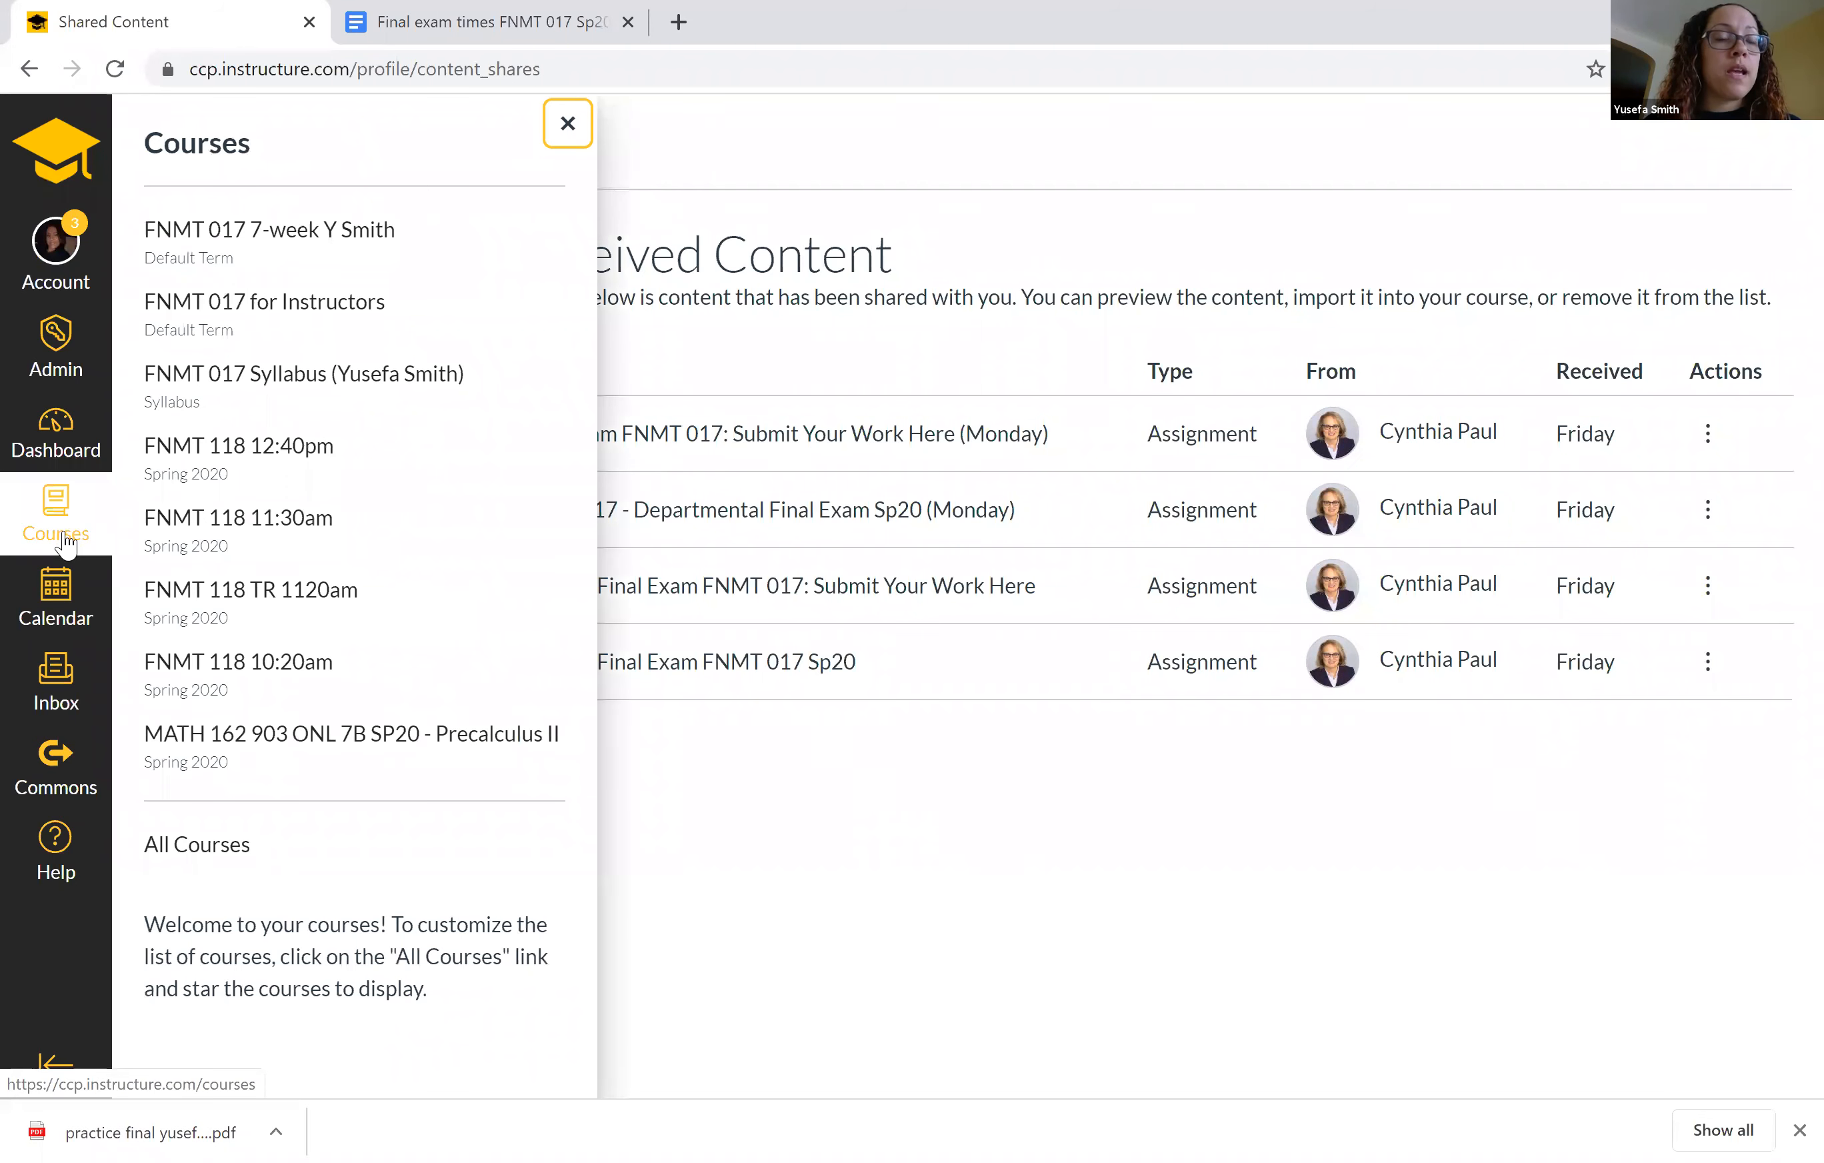
click(263, 383)
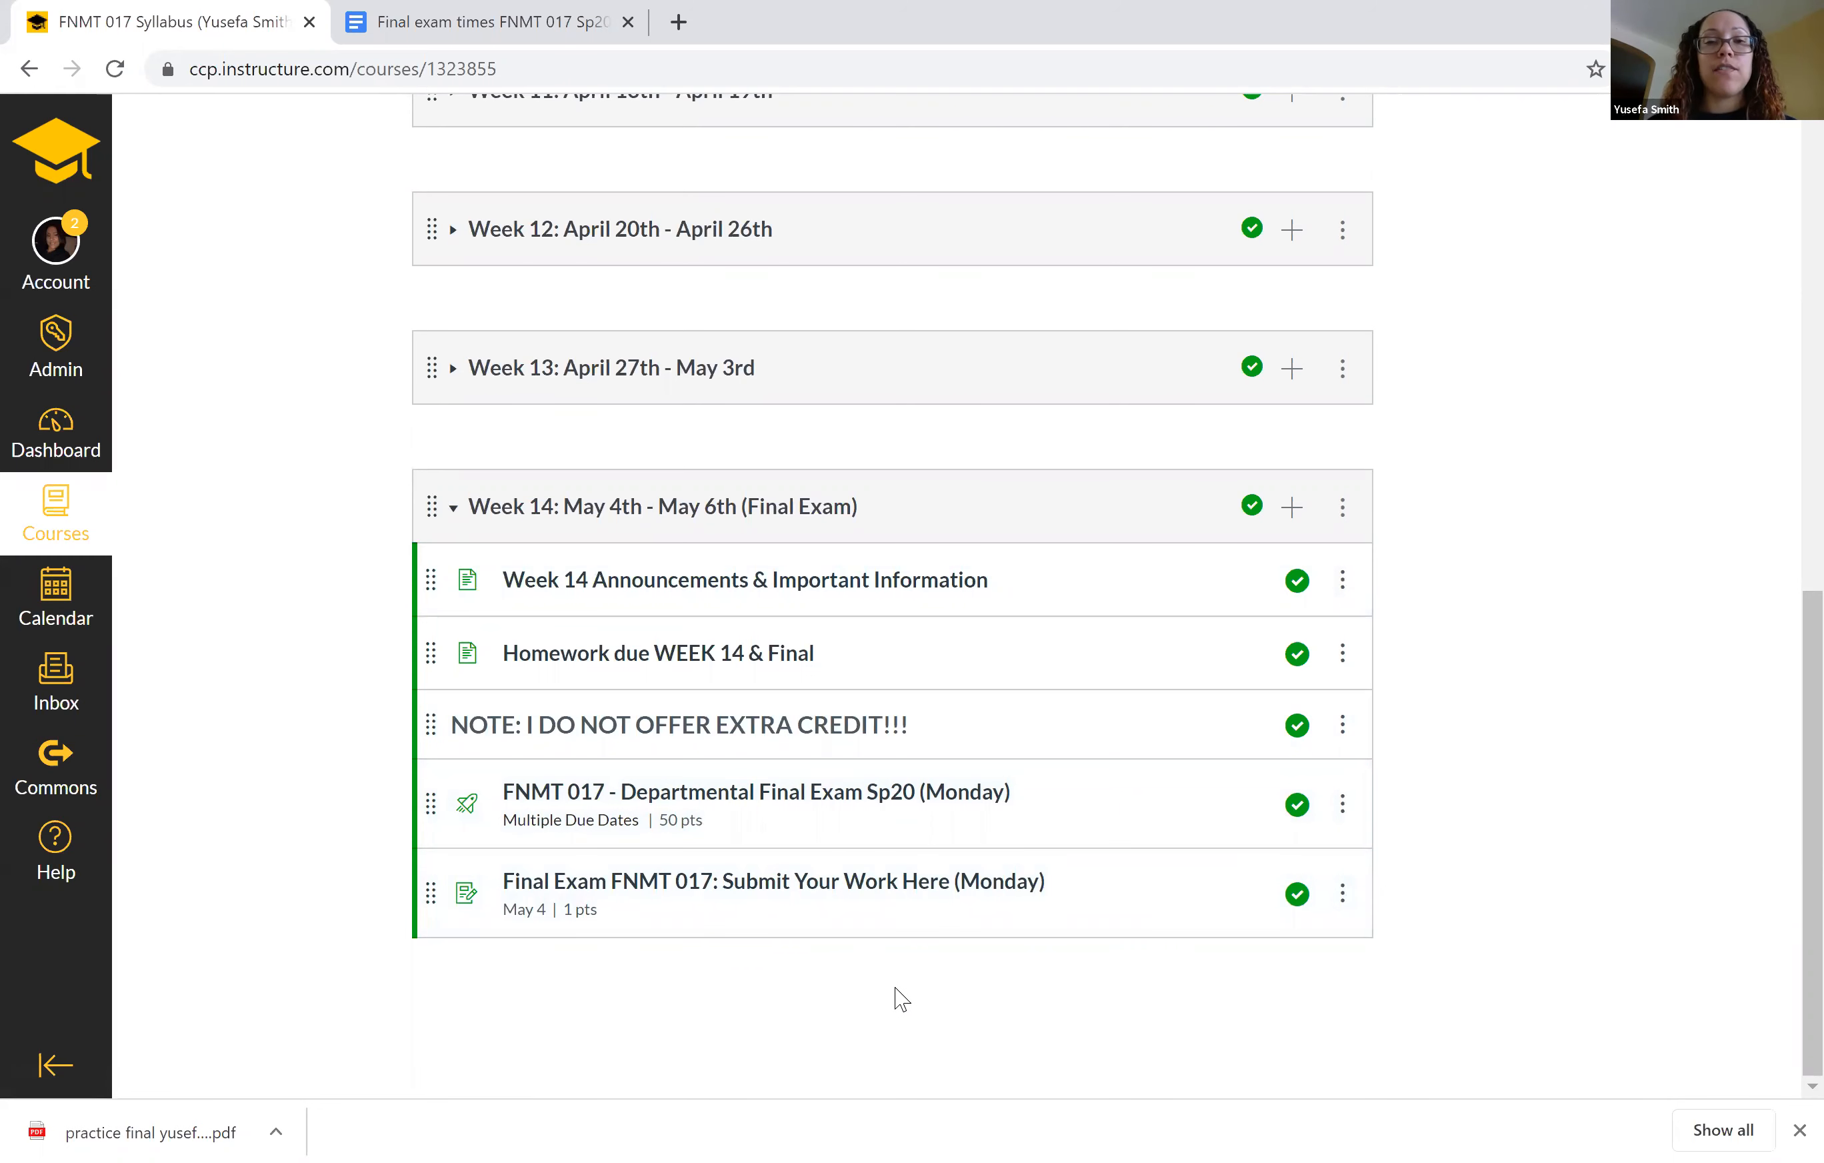
scroll(890, 983, up, 10)
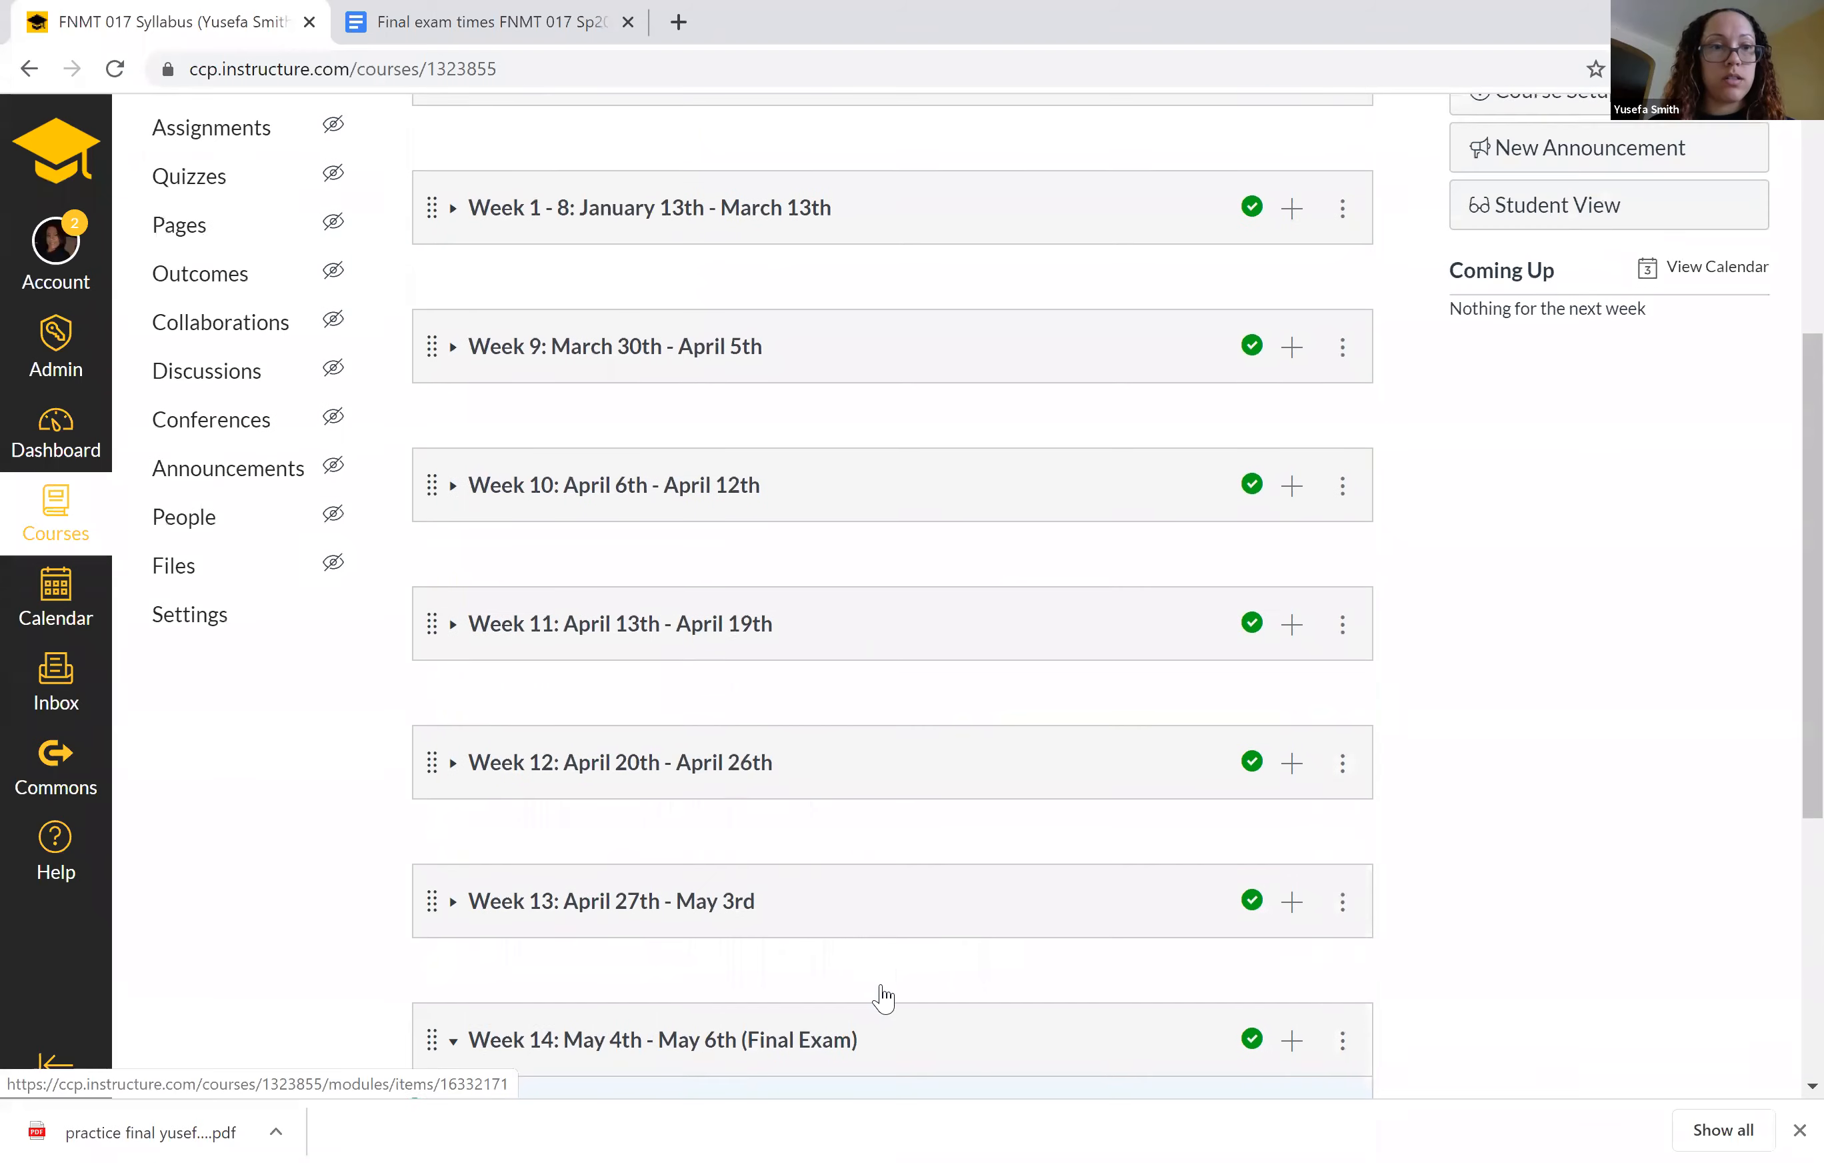
scroll(881, 992, up, 3)
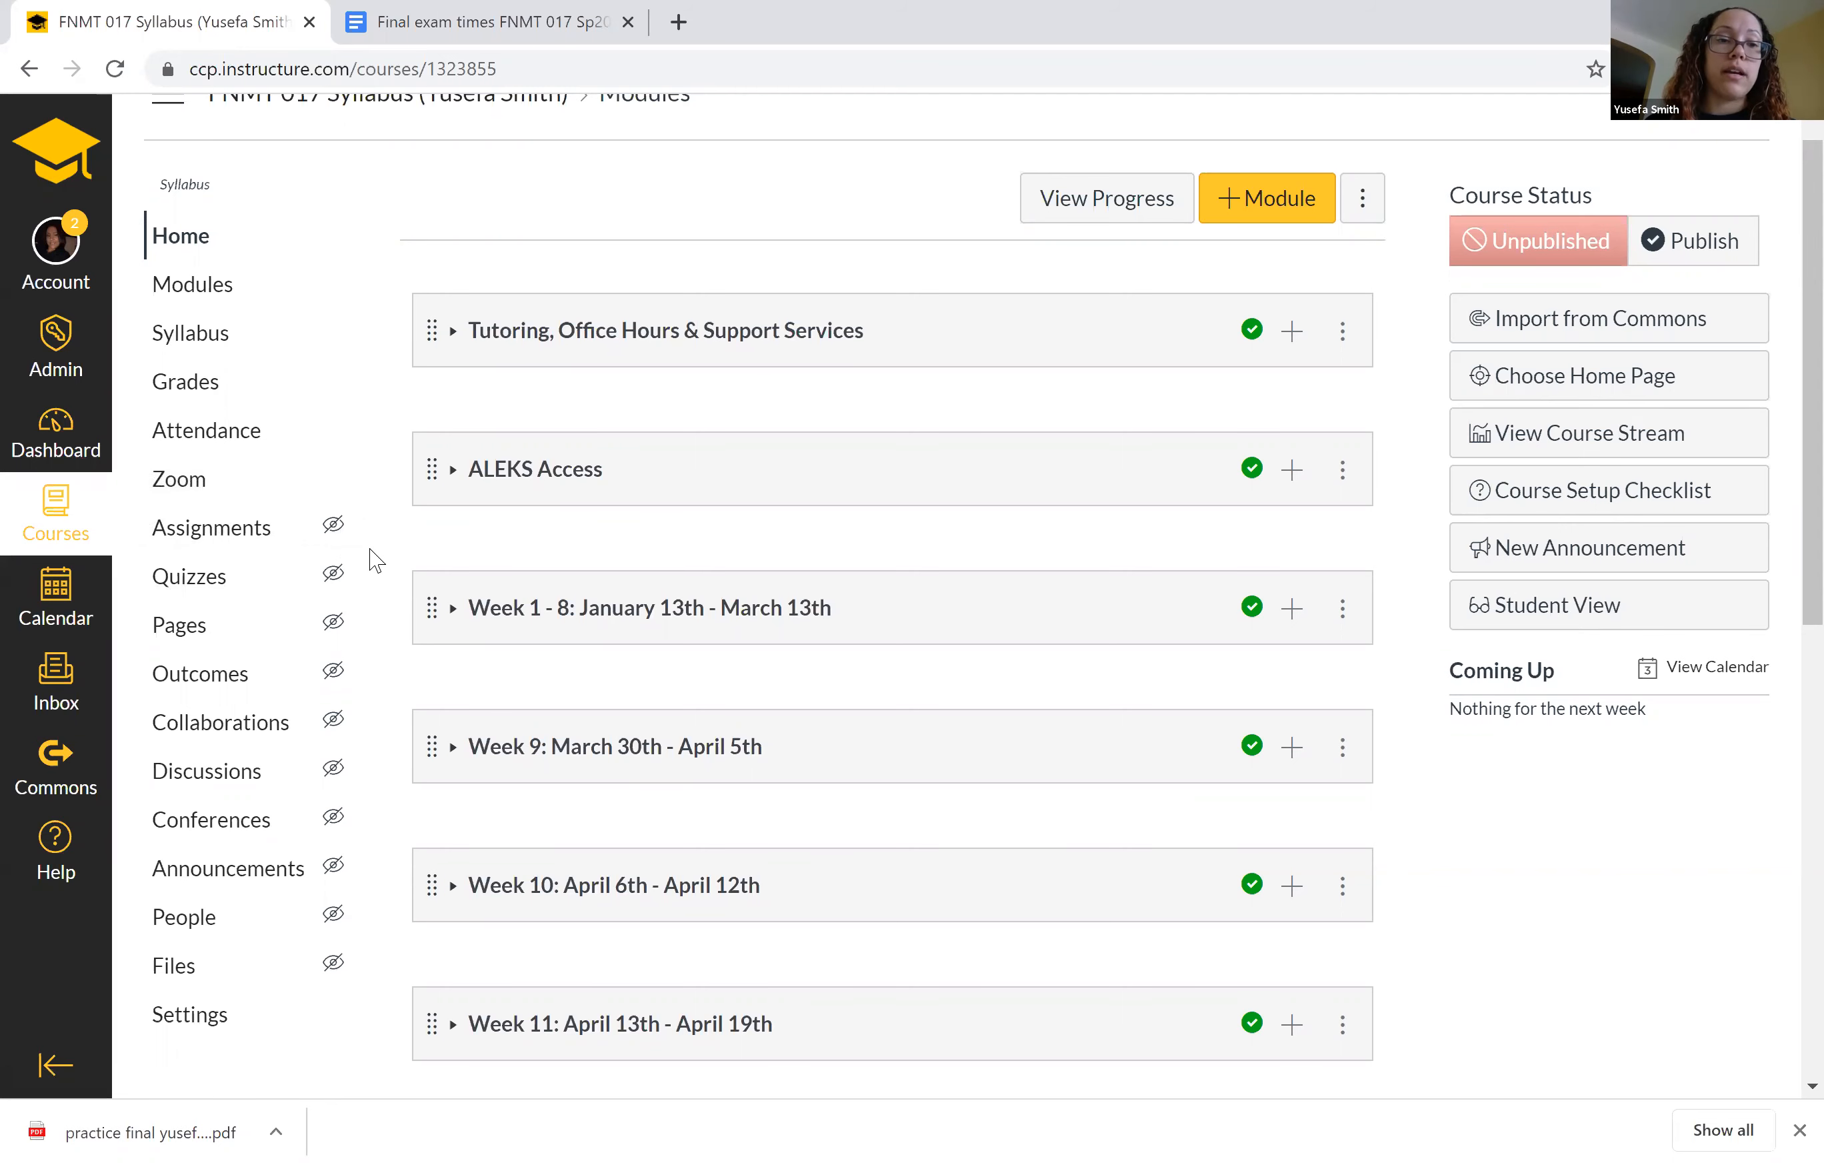
Open the course's Navigation settings and enable the hidden Assignments item for students.
scroll(377, 560, down, 2)
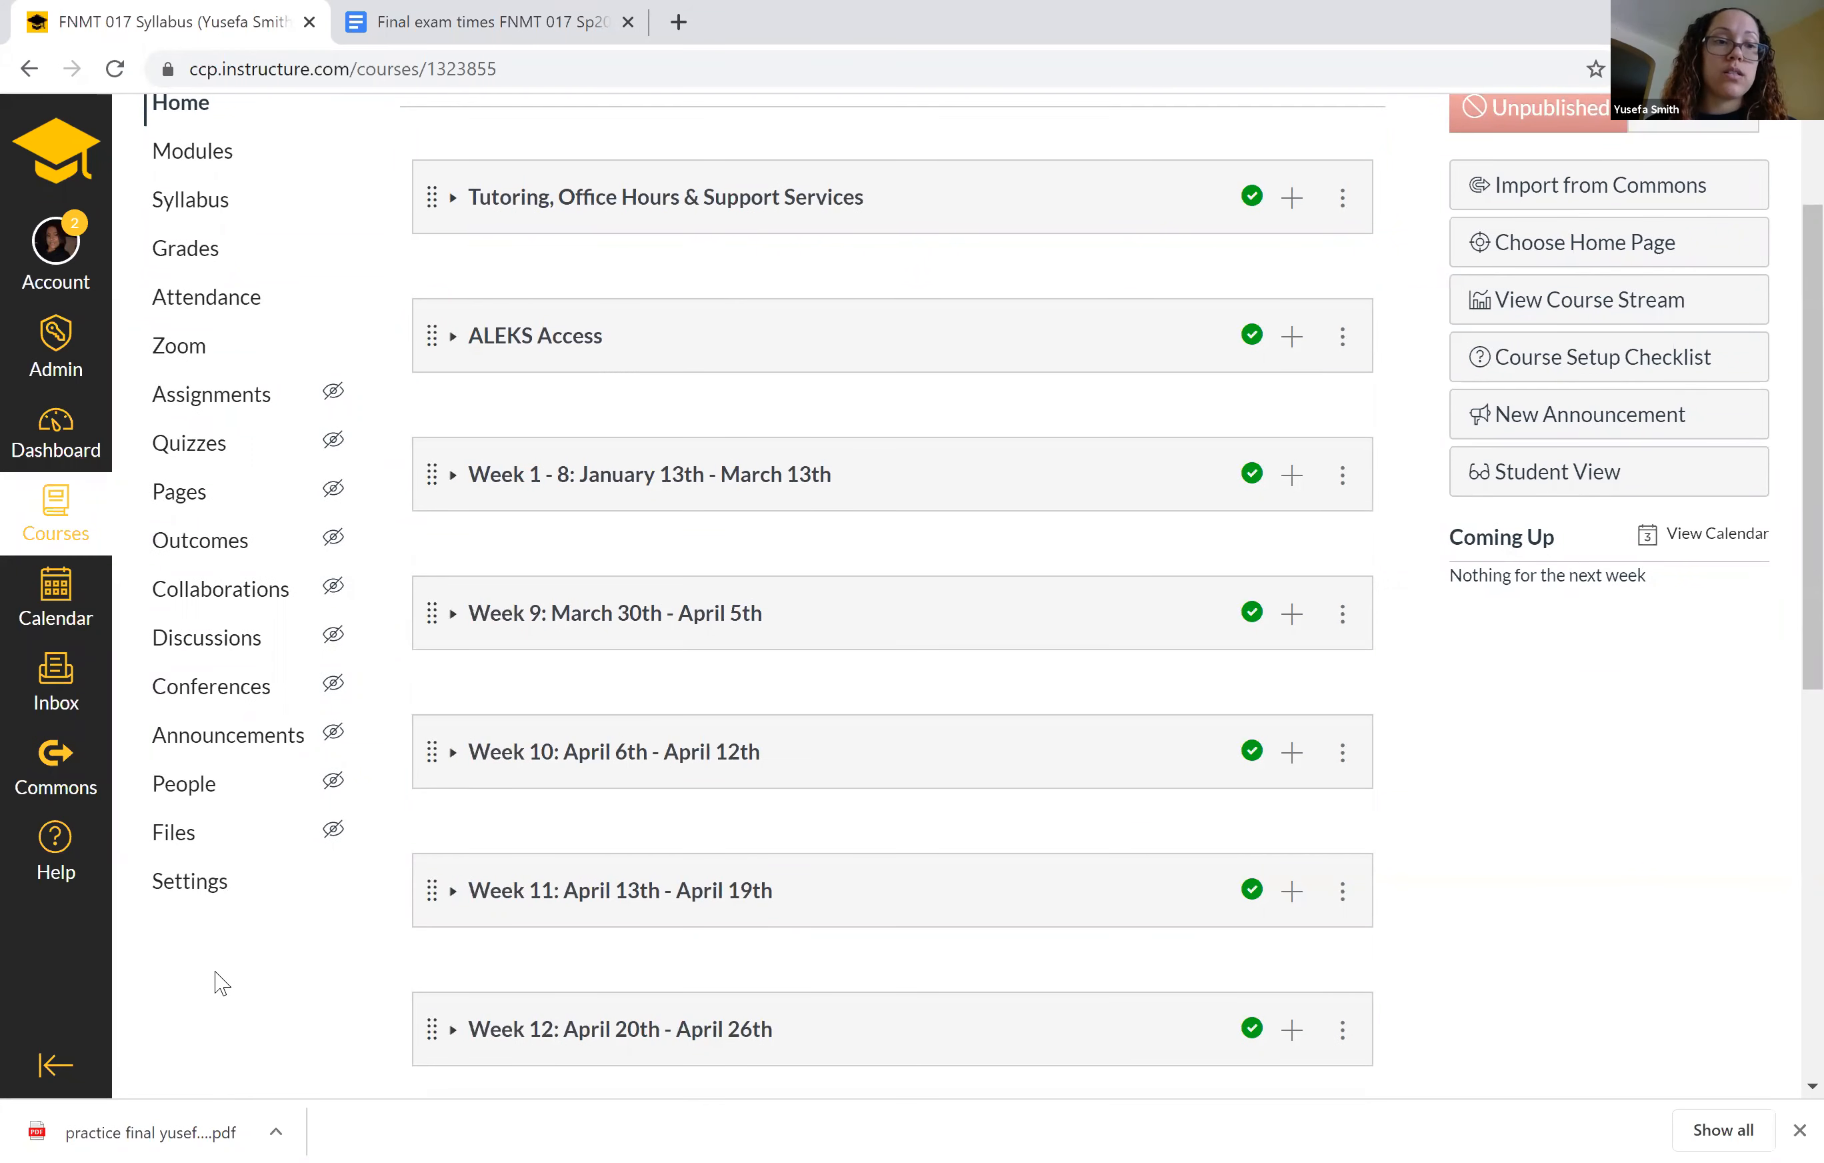
click(201, 891)
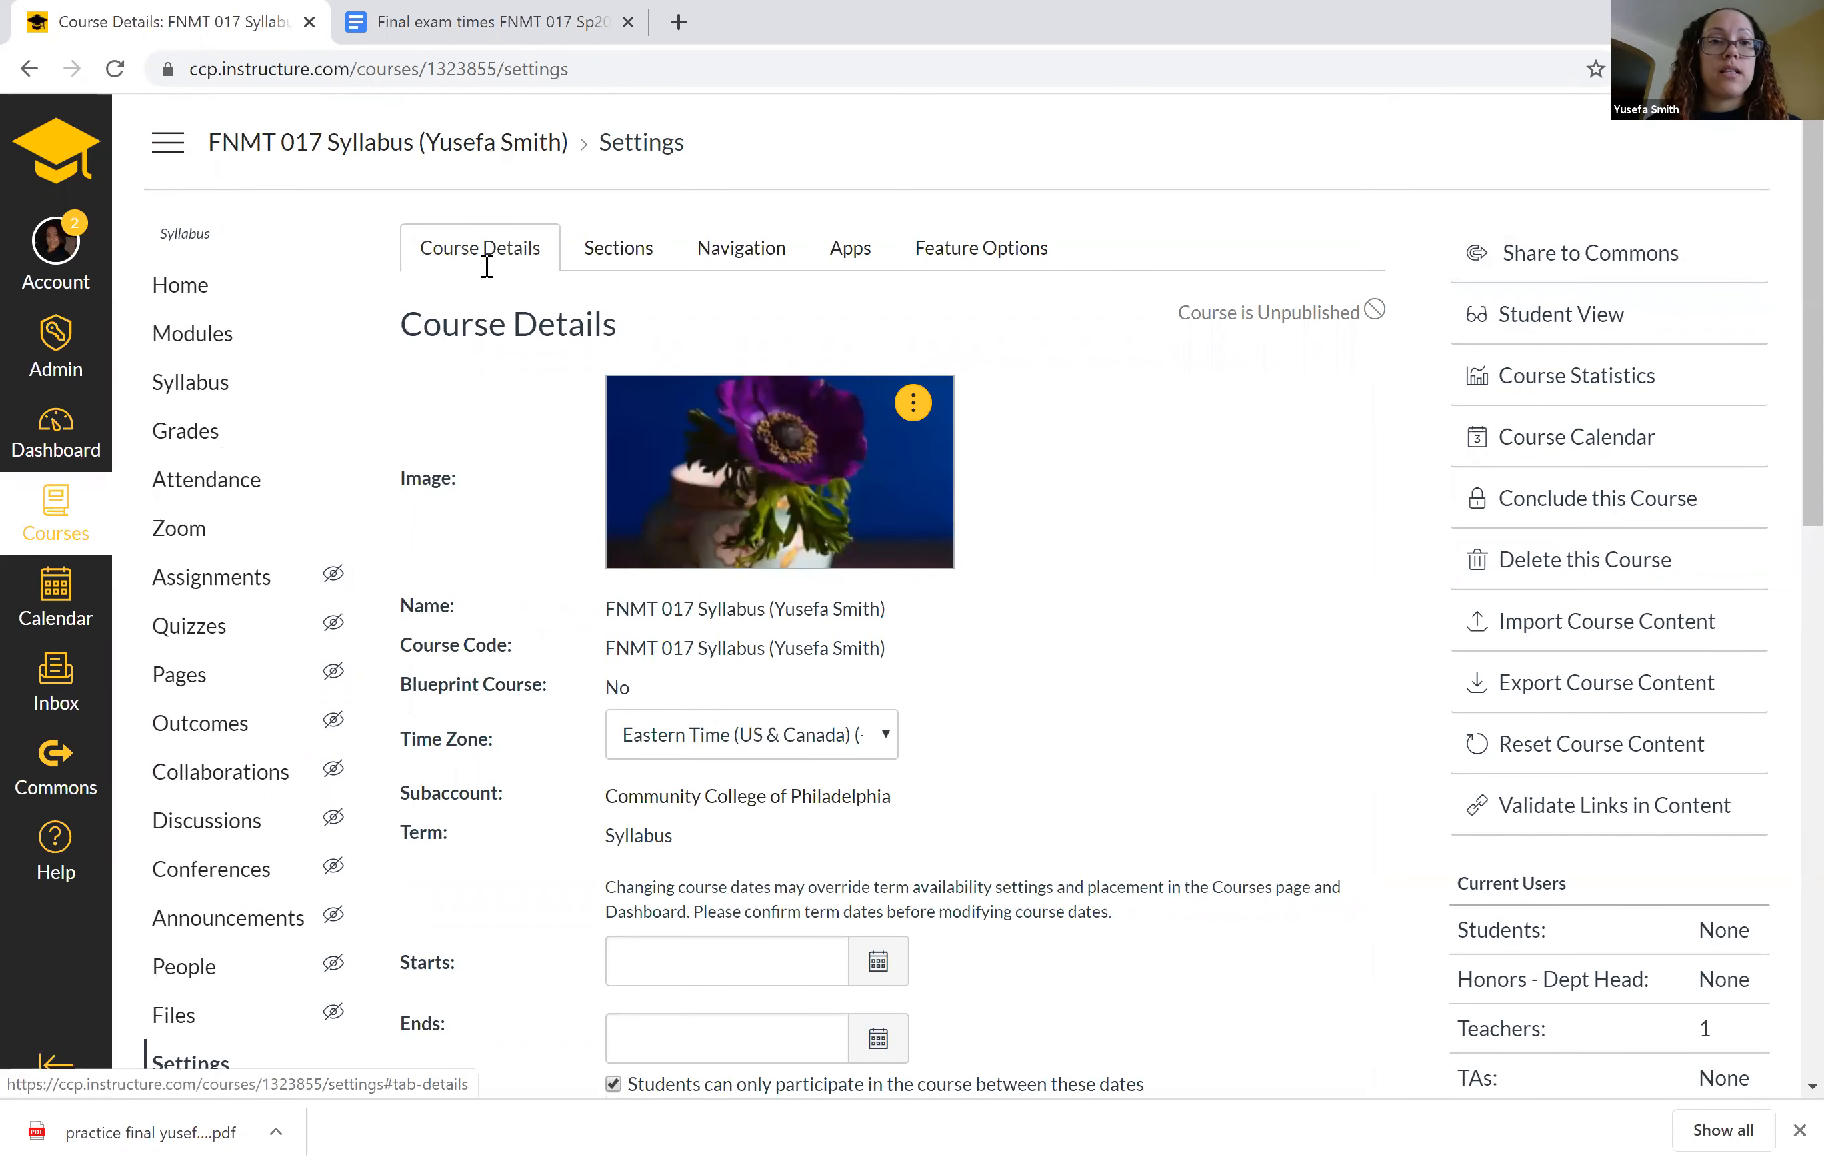
click(611, 258)
click(711, 252)
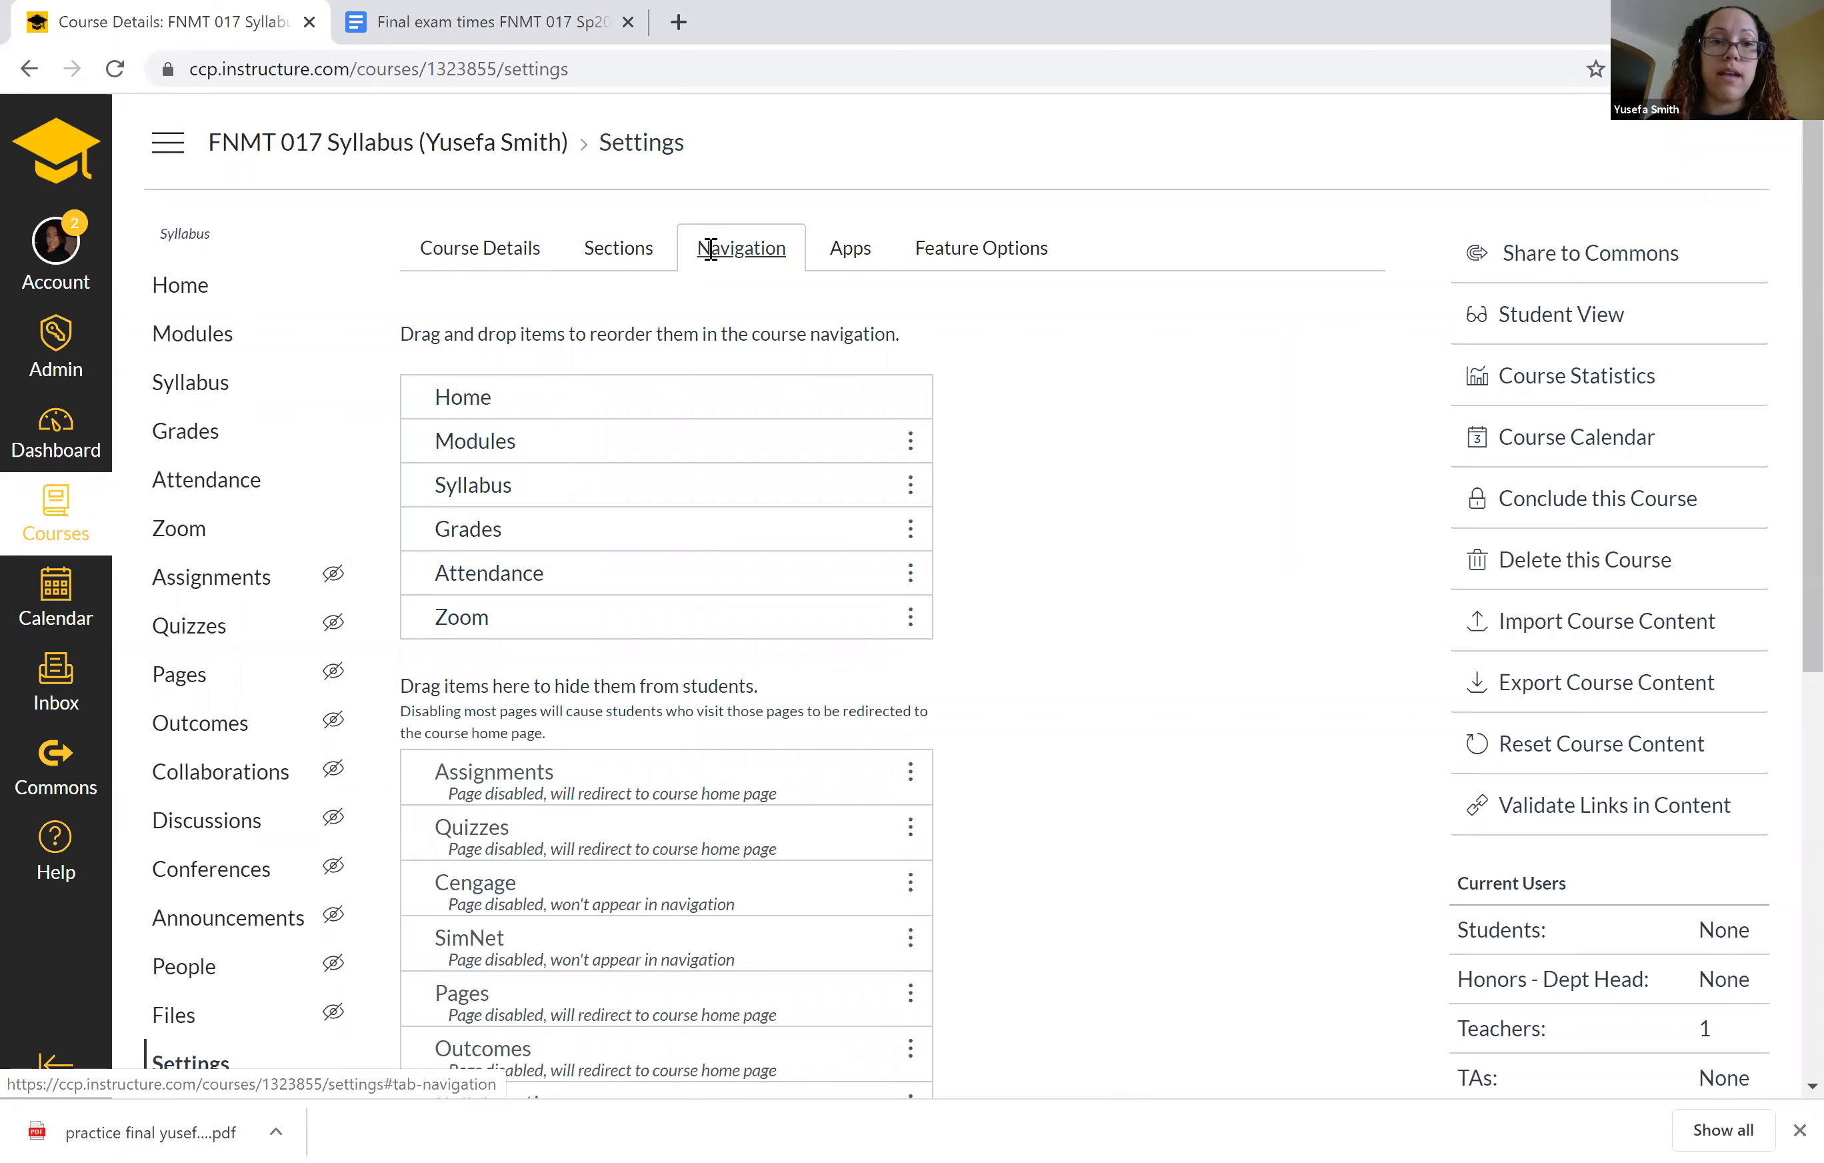
scroll(1190, 797, down, 3)
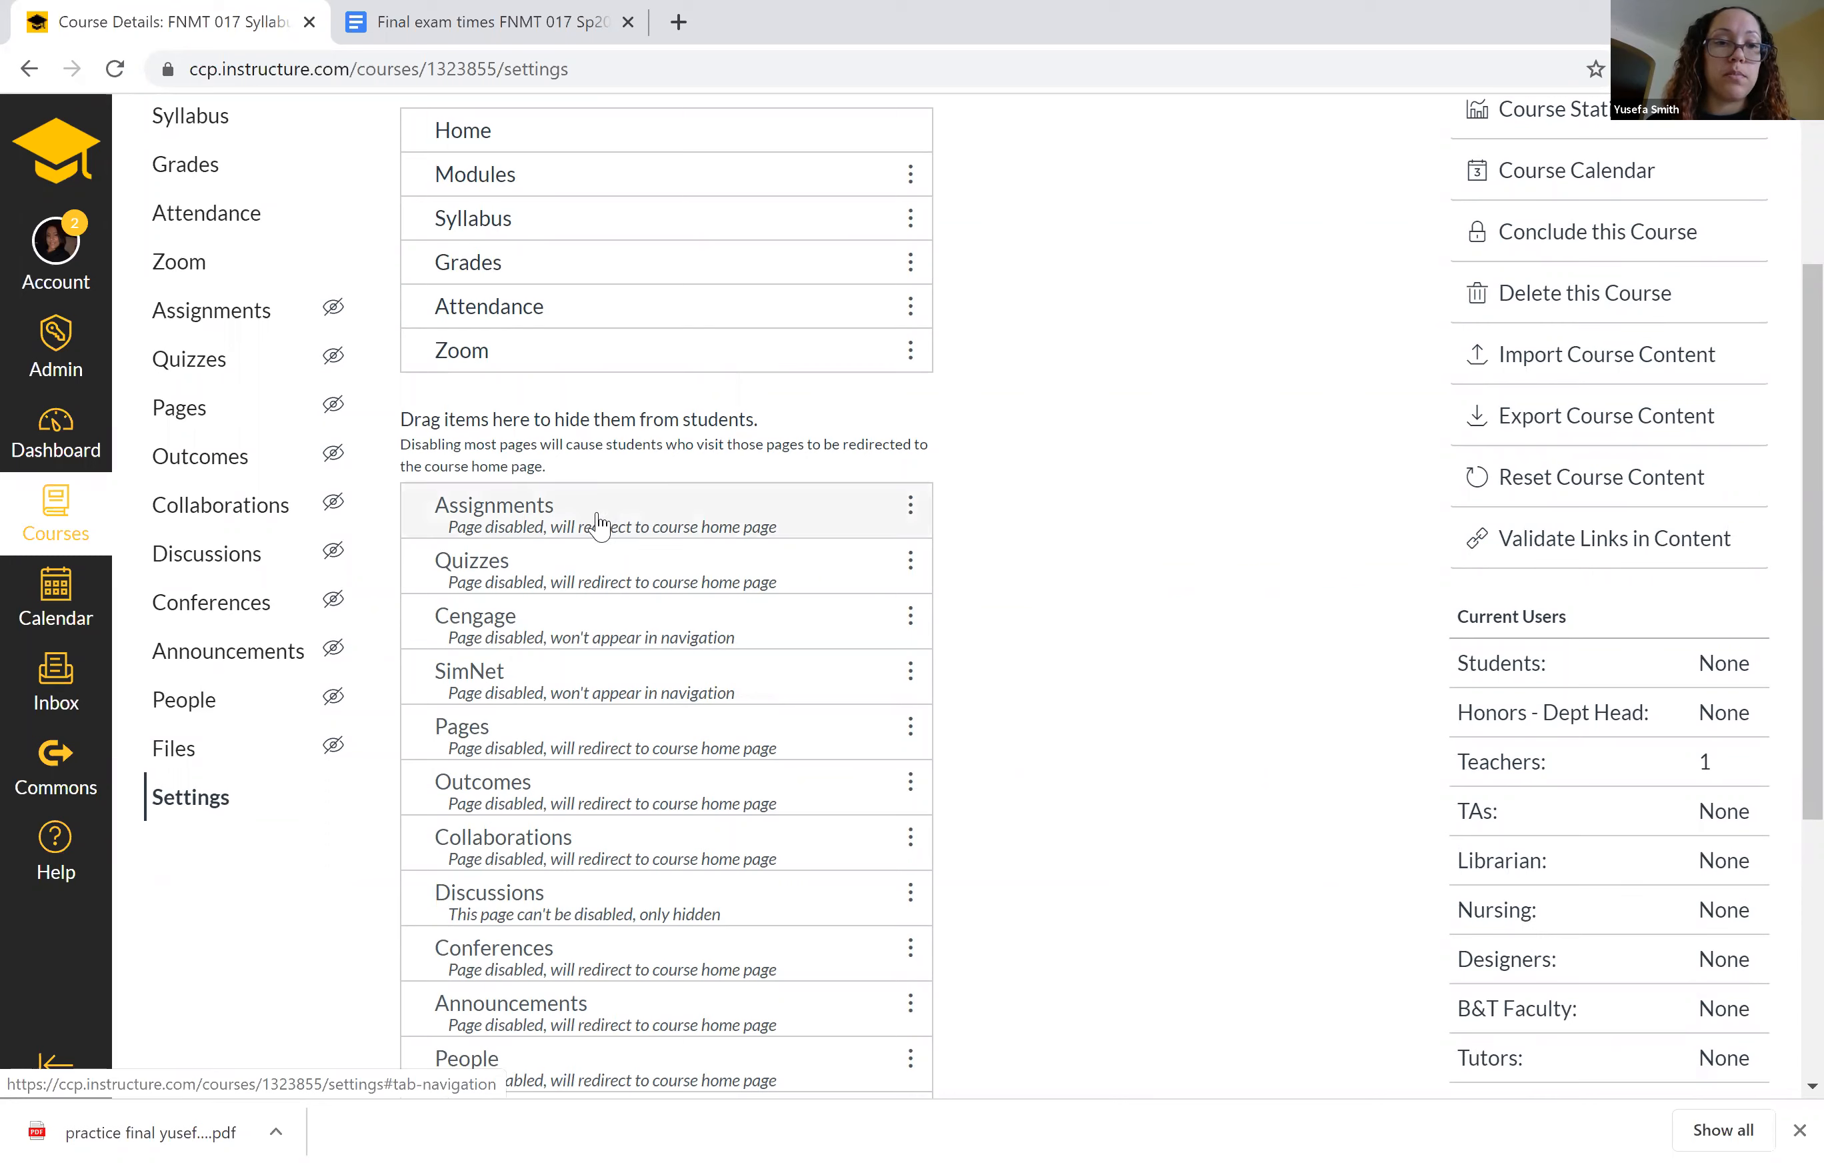
mouse_move(843, 516)
mouse_down()
mouse_move(847, 341)
mouse_move(819, 550)
mouse_move(856, 540)
mouse_up()
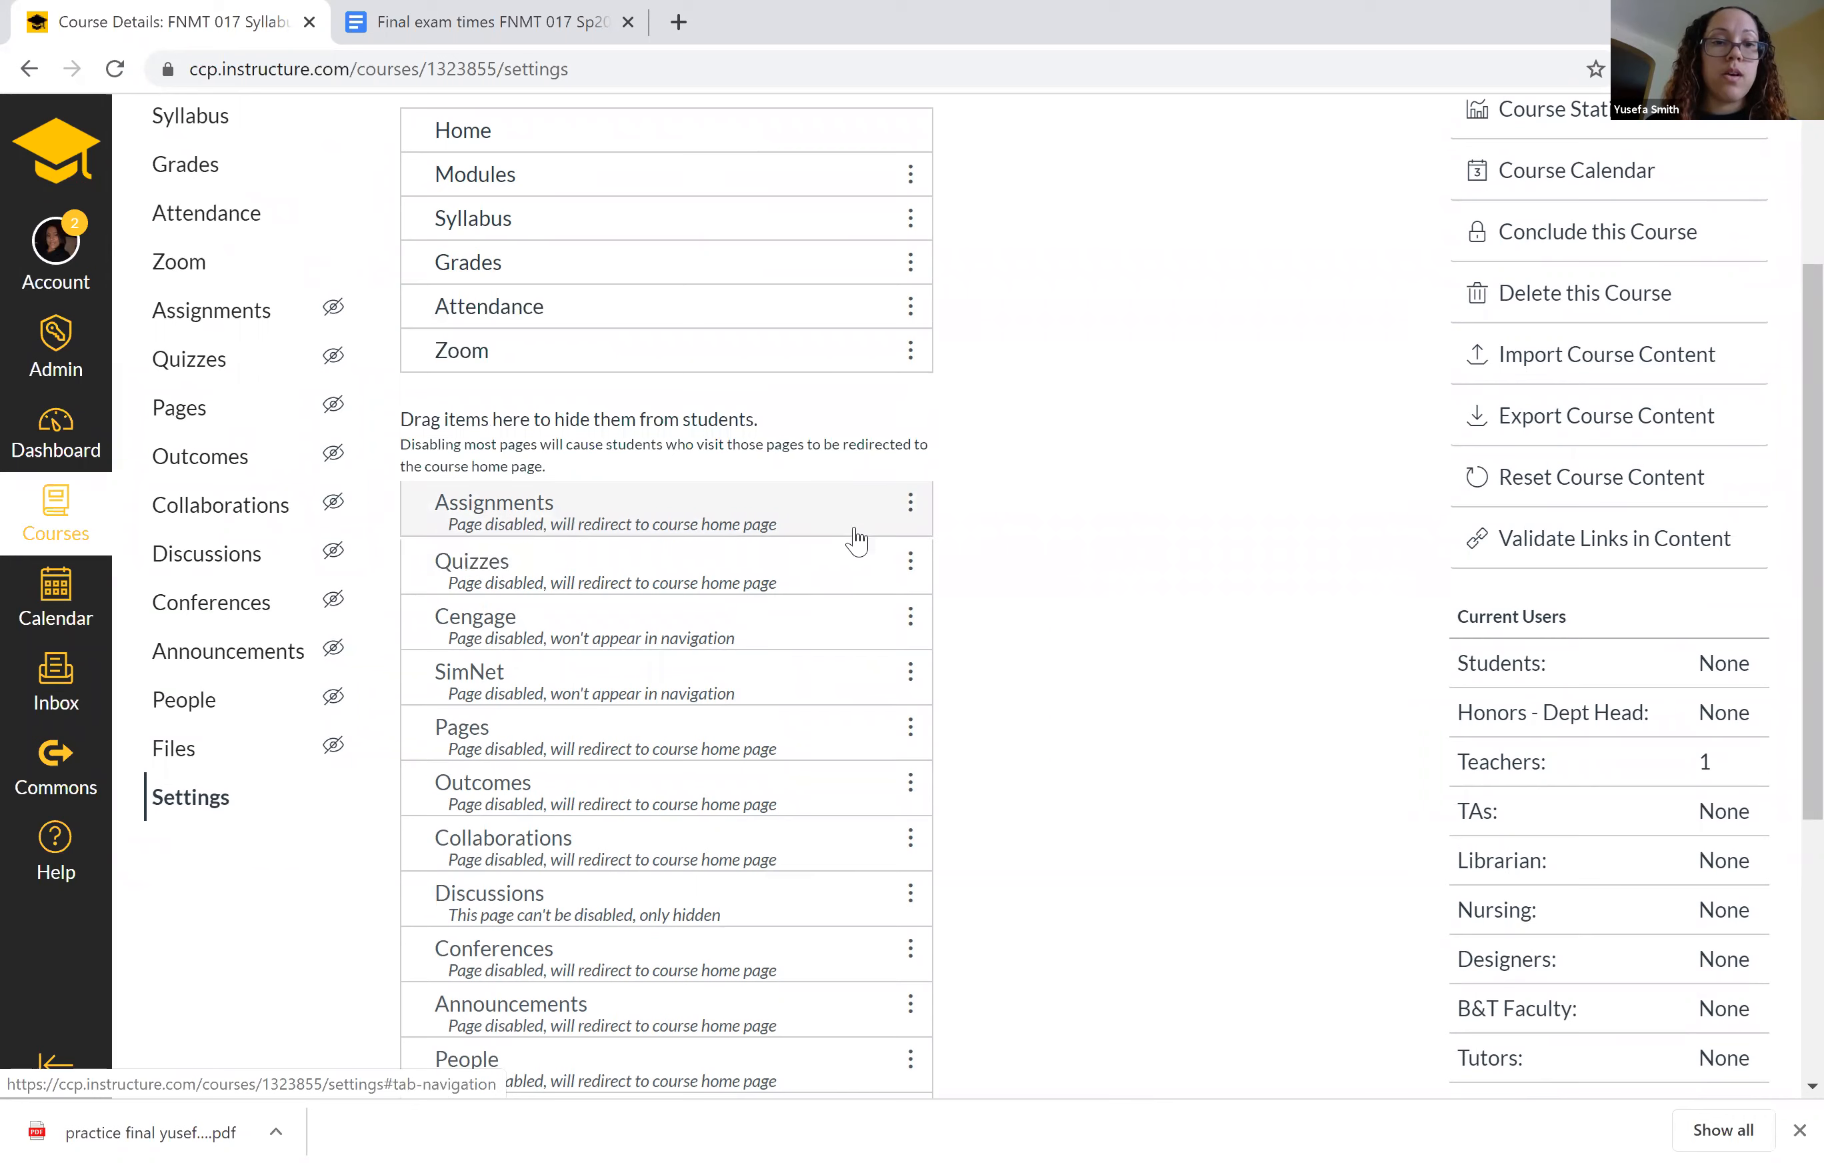
click(910, 504)
click(889, 581)
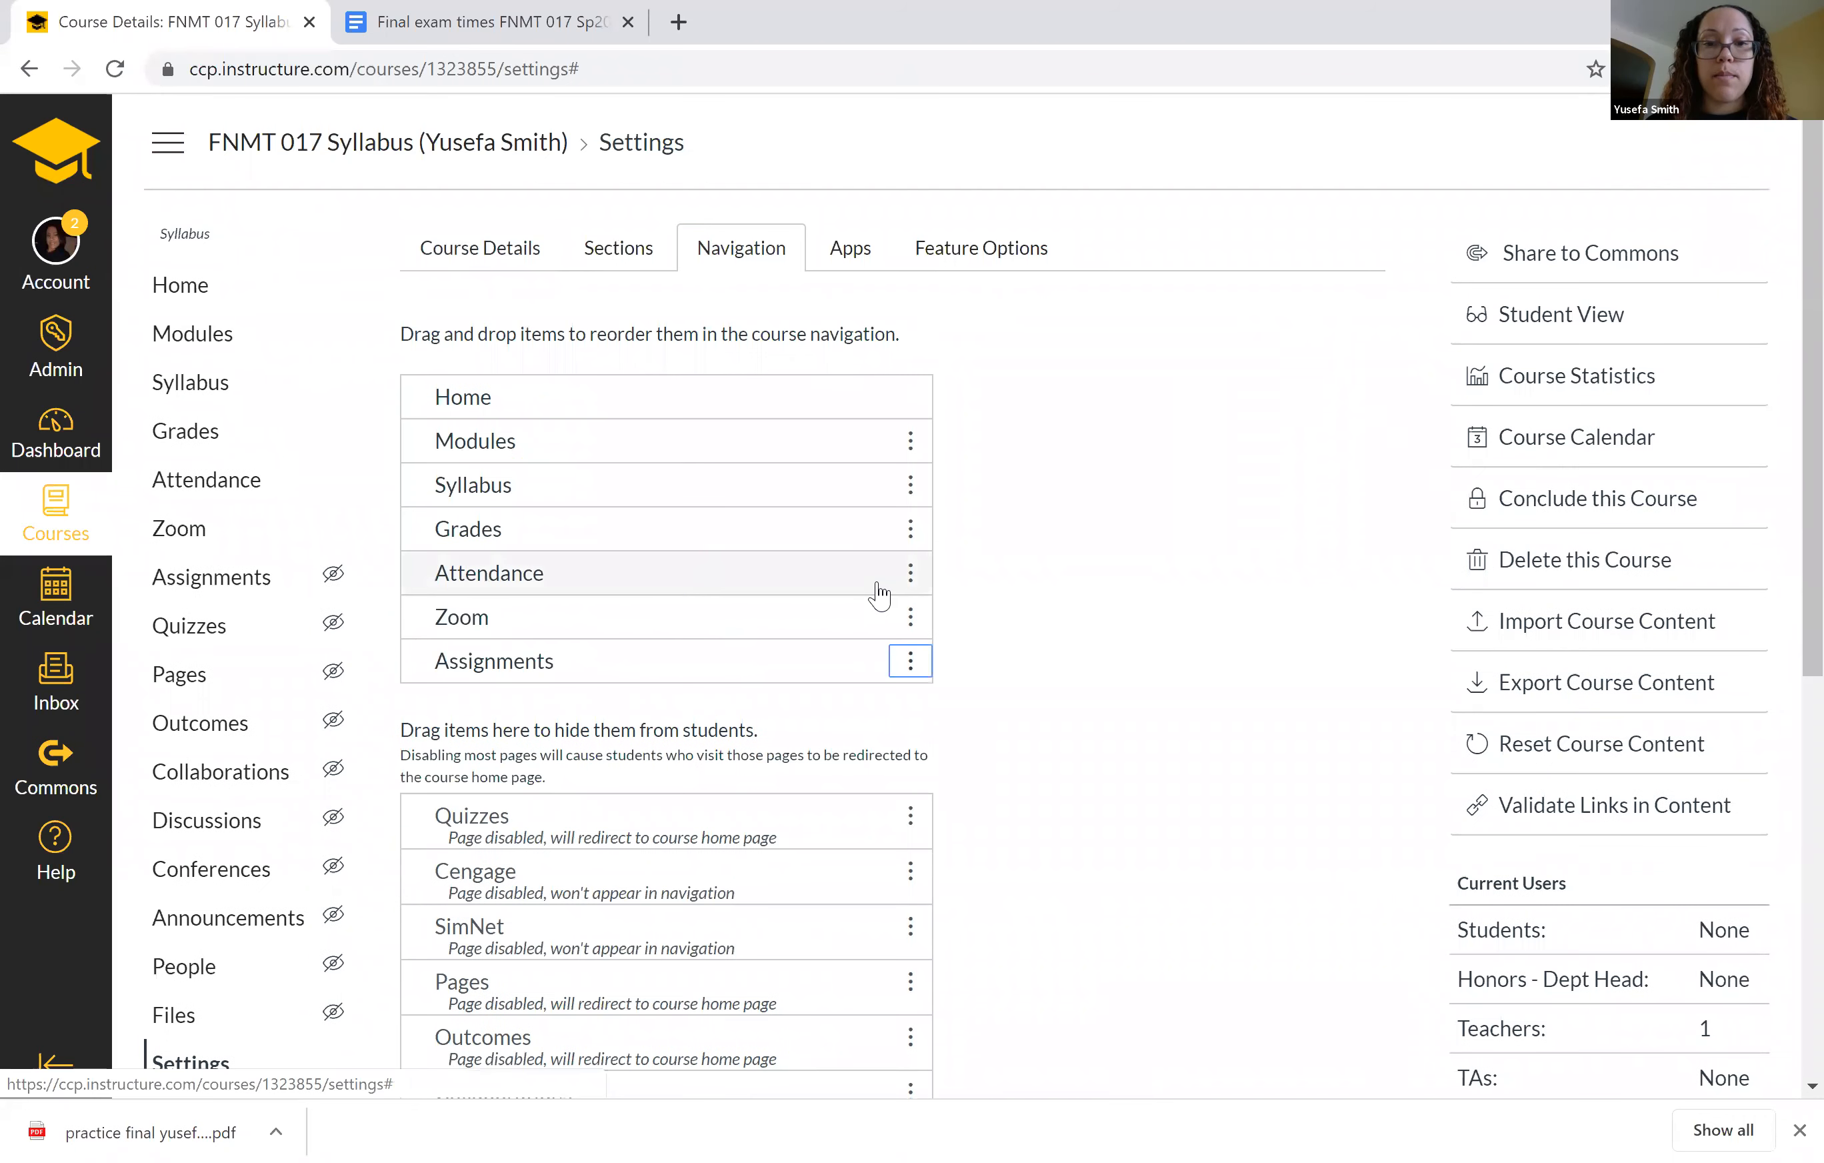
Enable the Quizzes item in the course navigation and save the navigation changes.
click(910, 826)
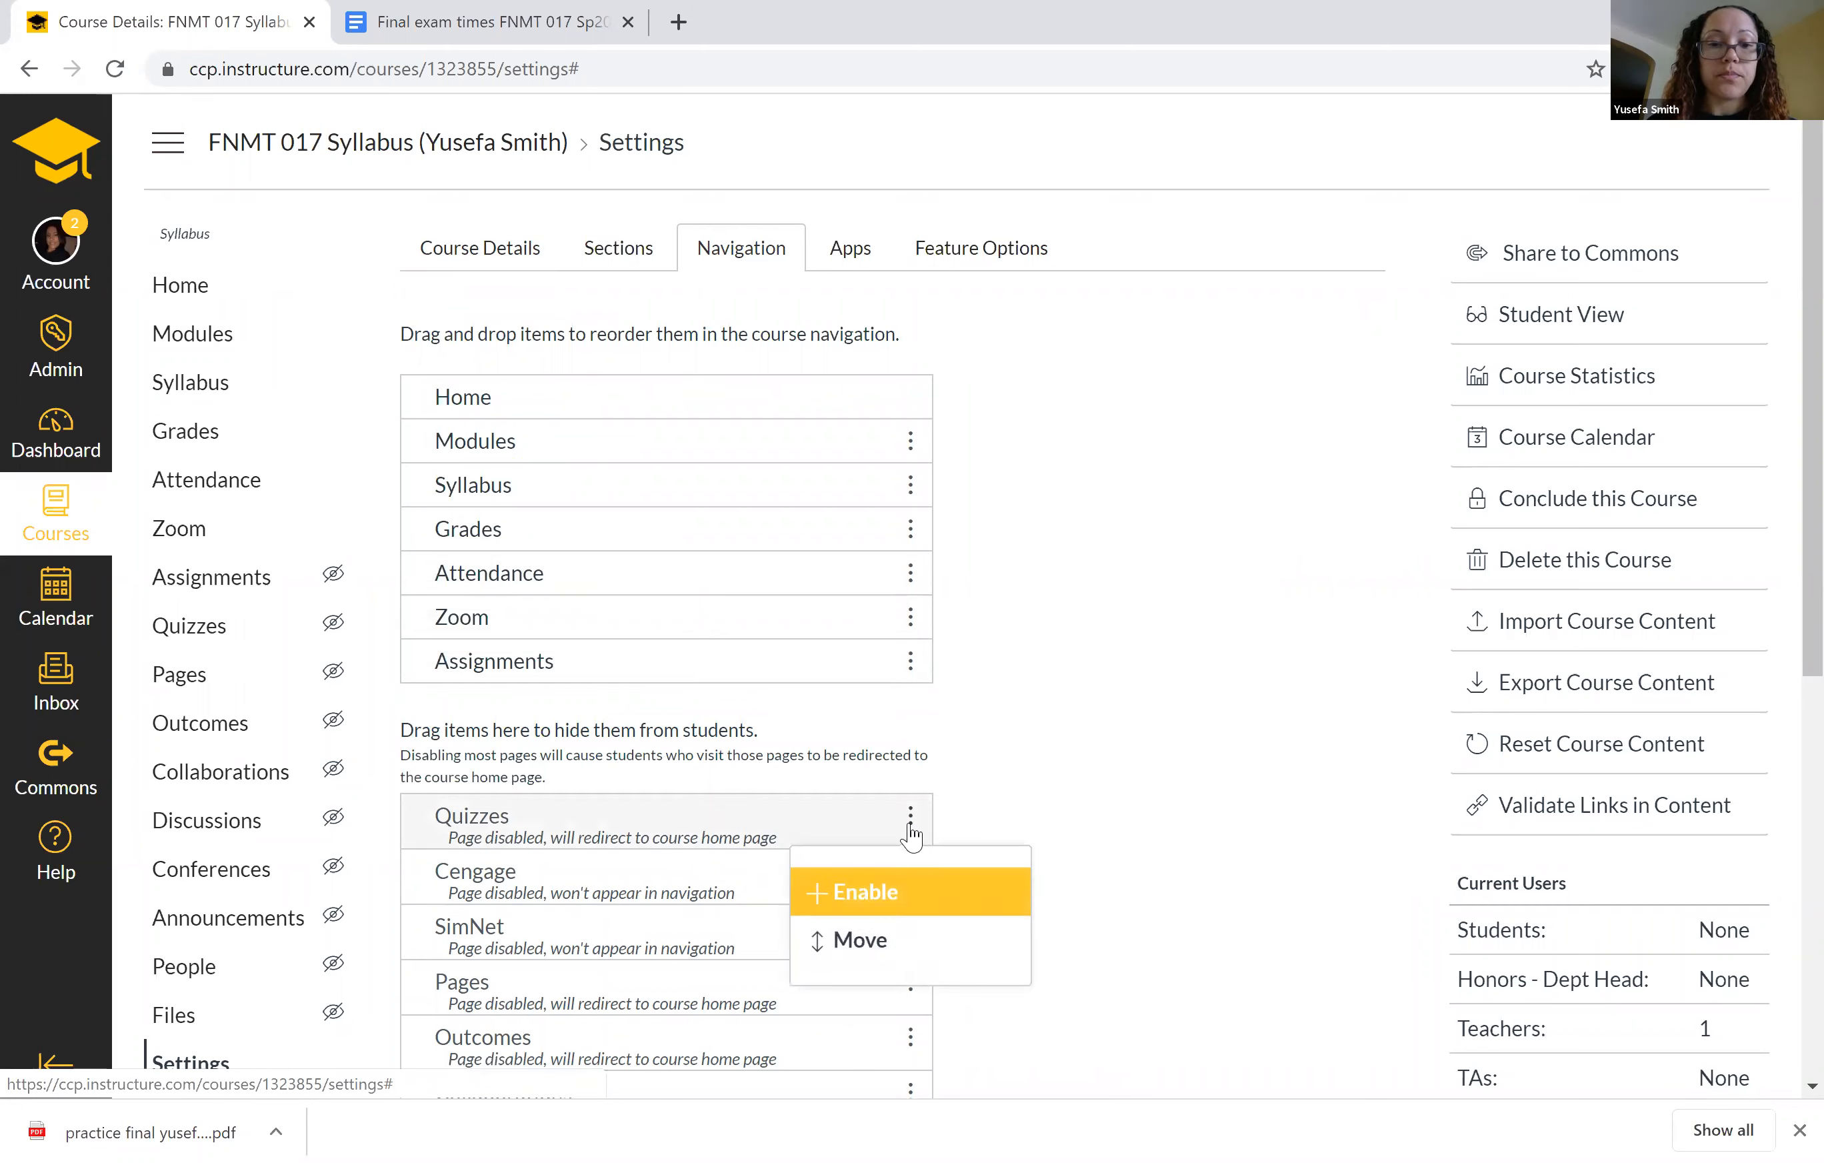
click(881, 892)
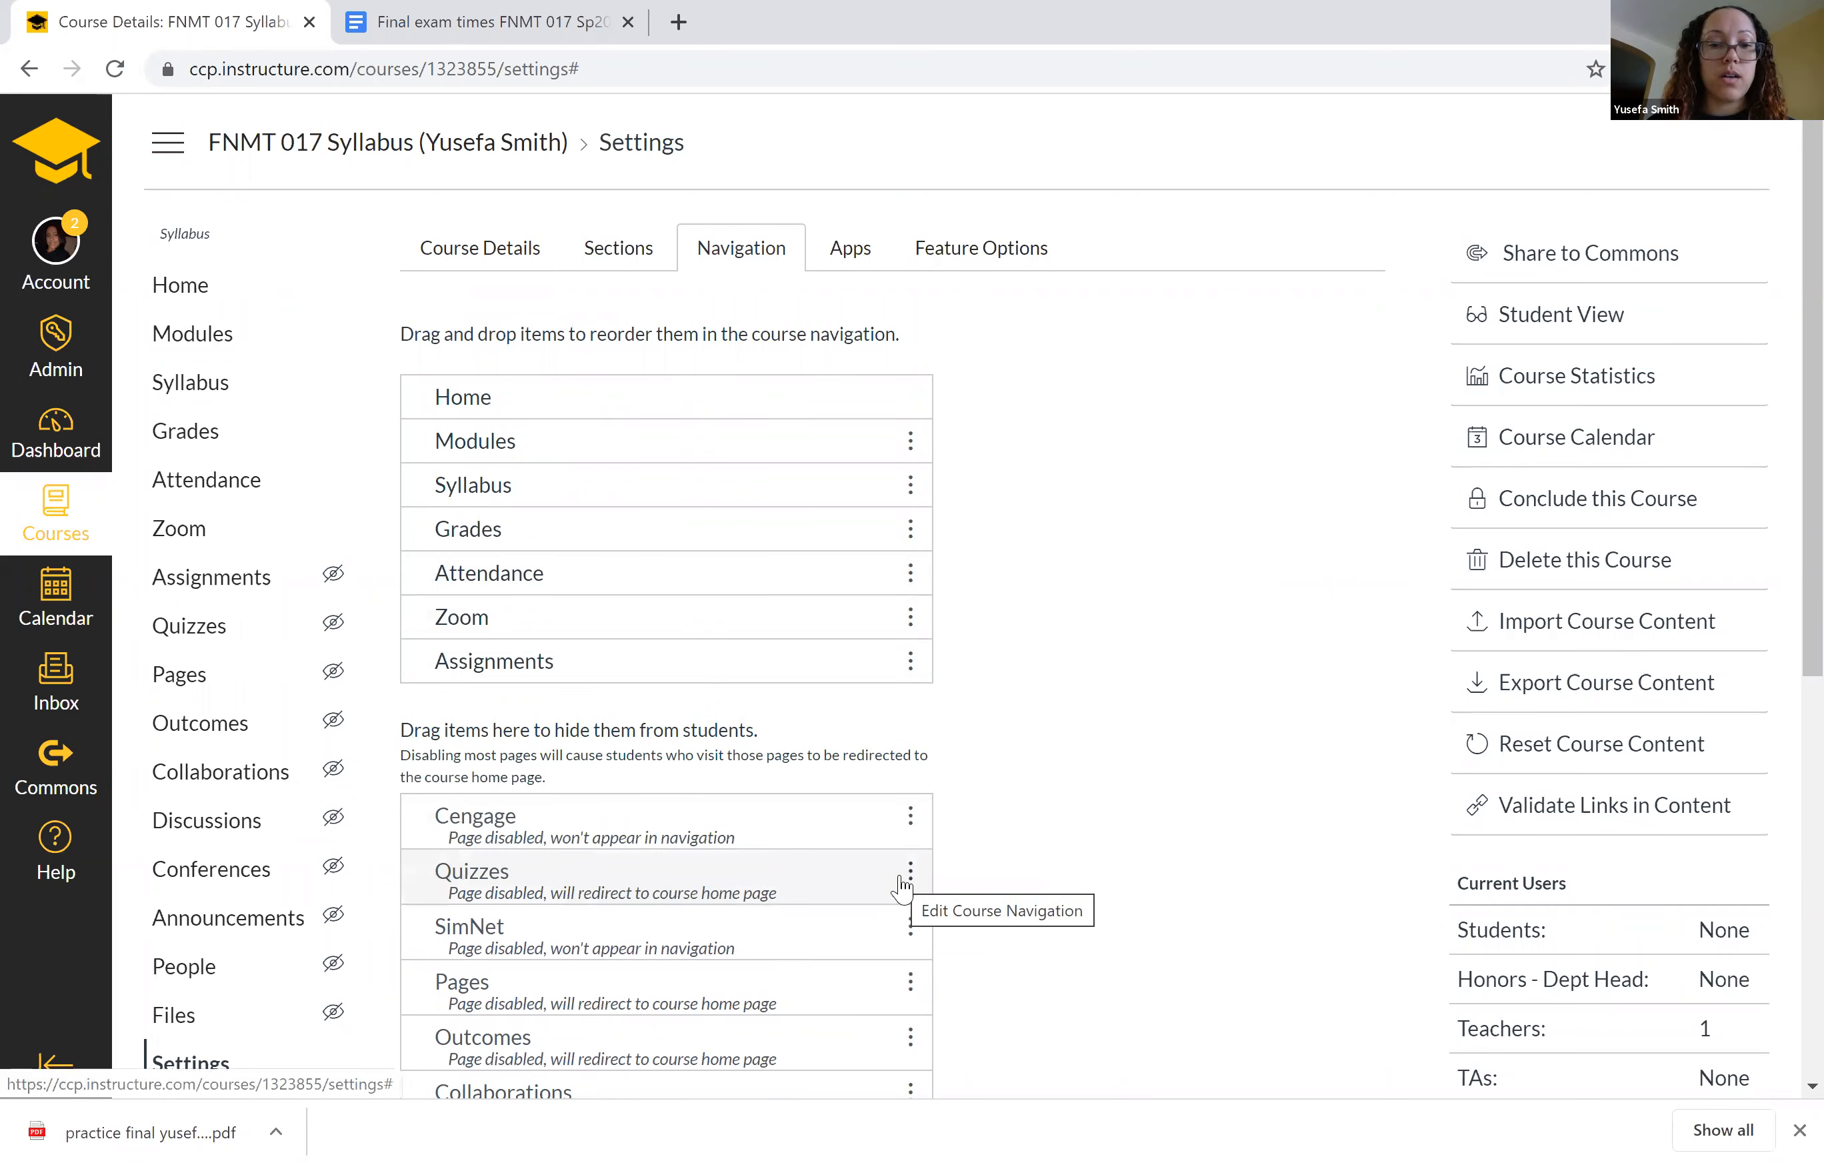
click(909, 871)
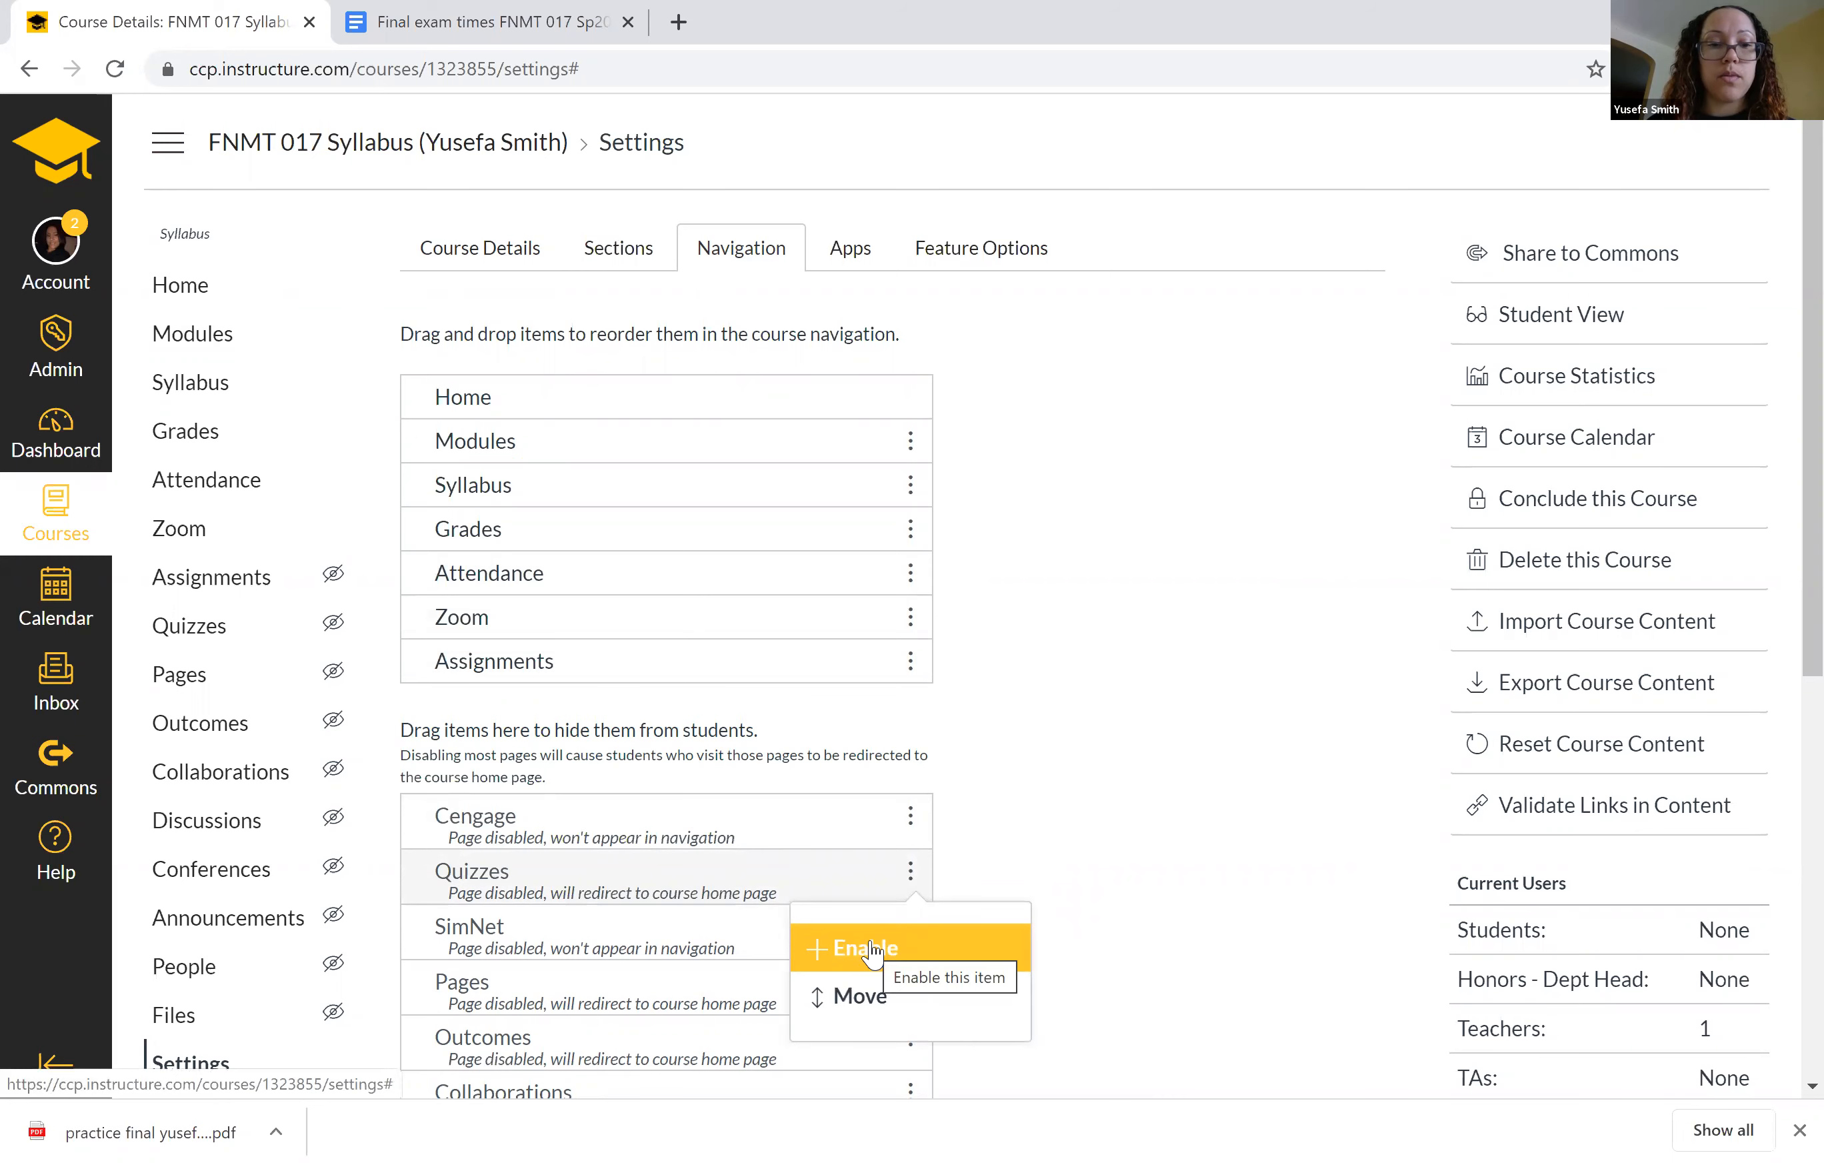
click(881, 941)
click(1129, 752)
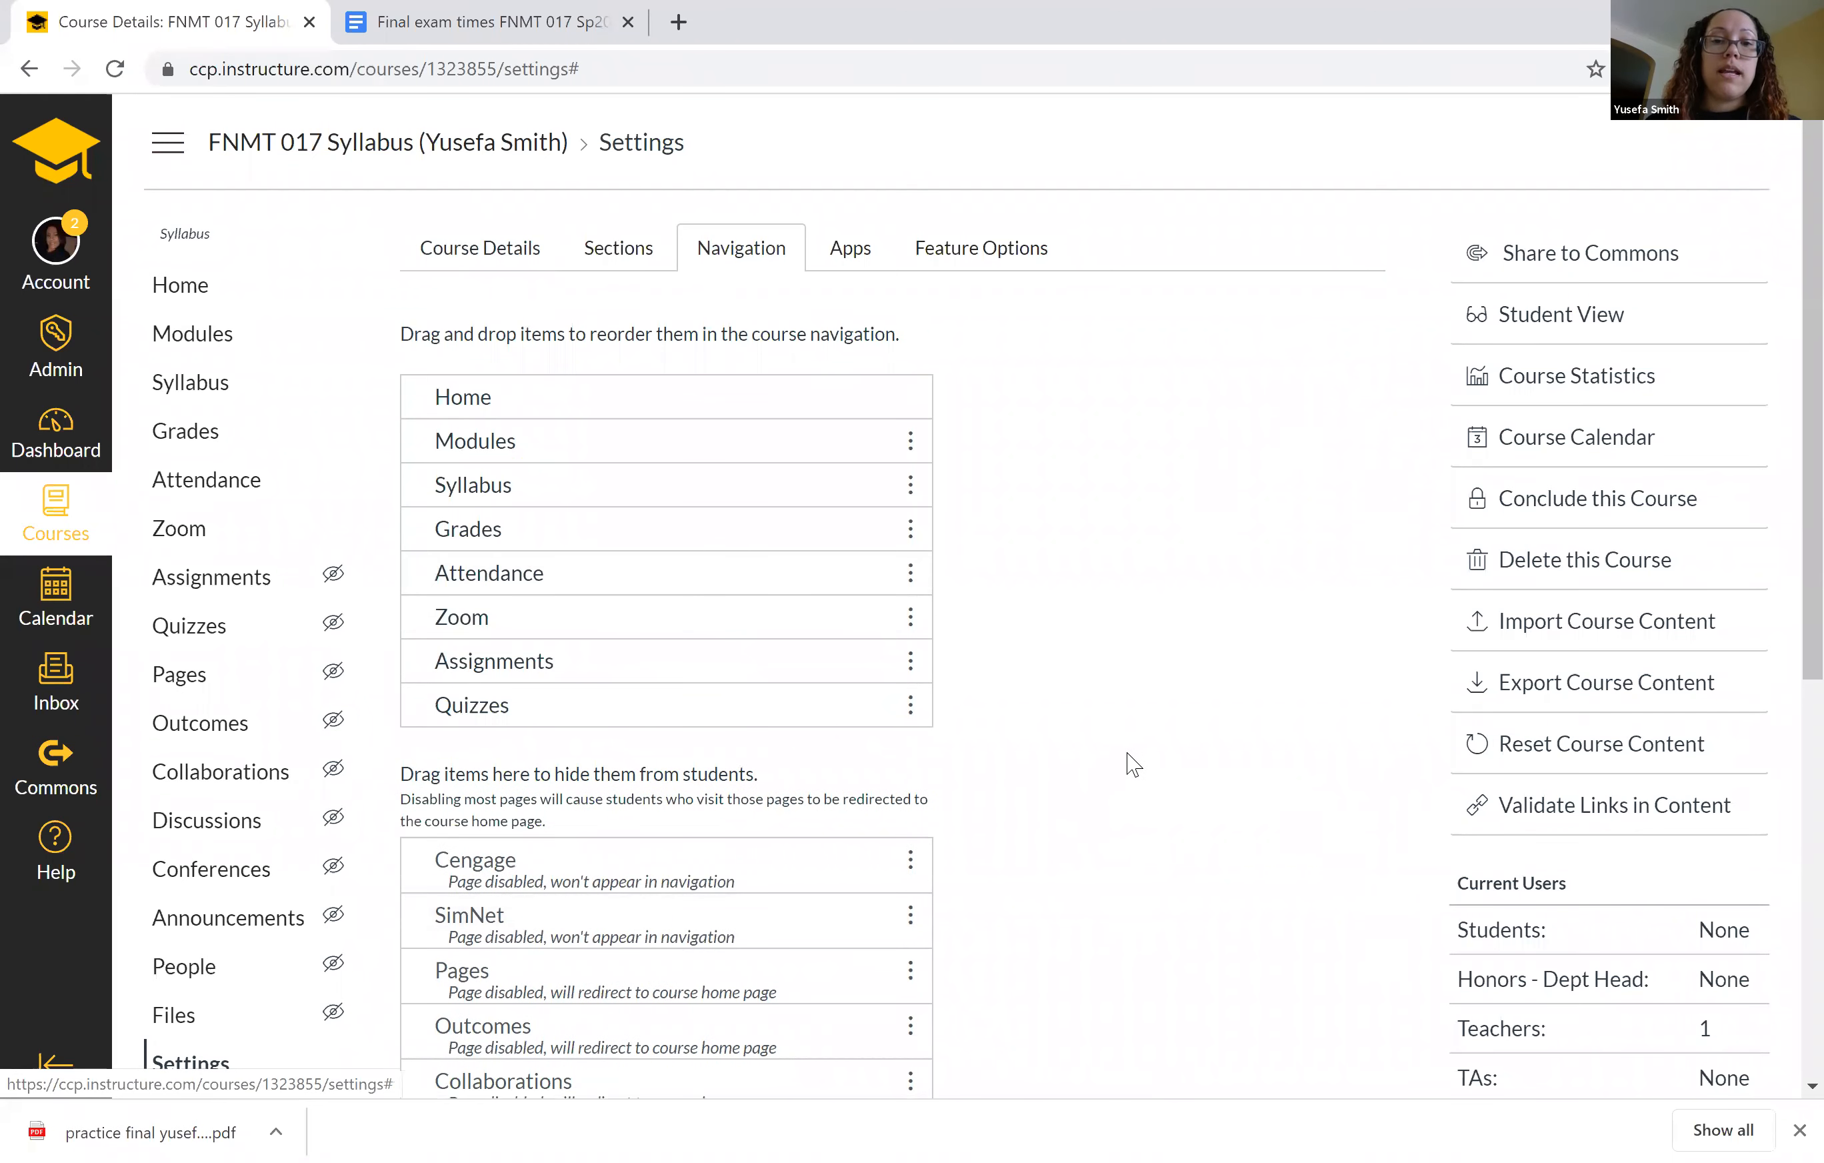
drag(1784, 463, 1780, 1029)
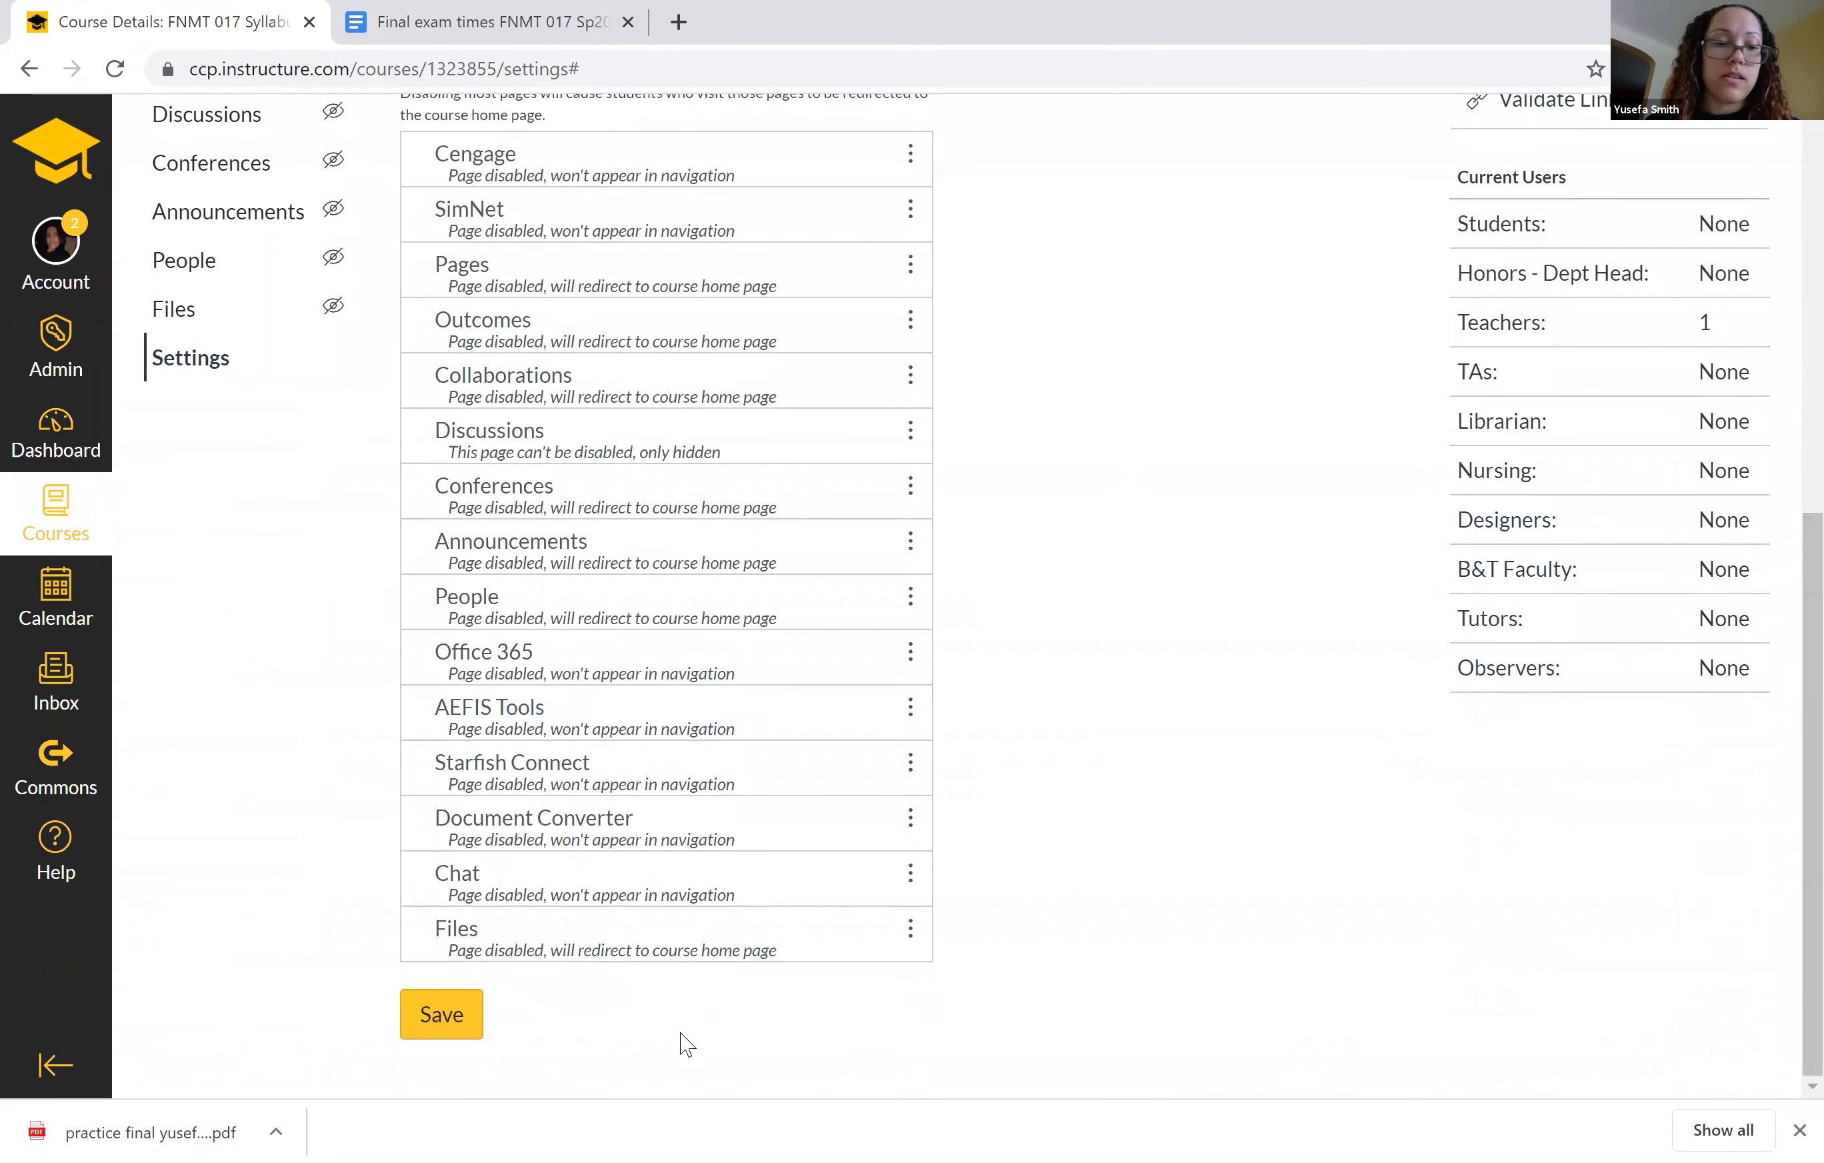
click(471, 1031)
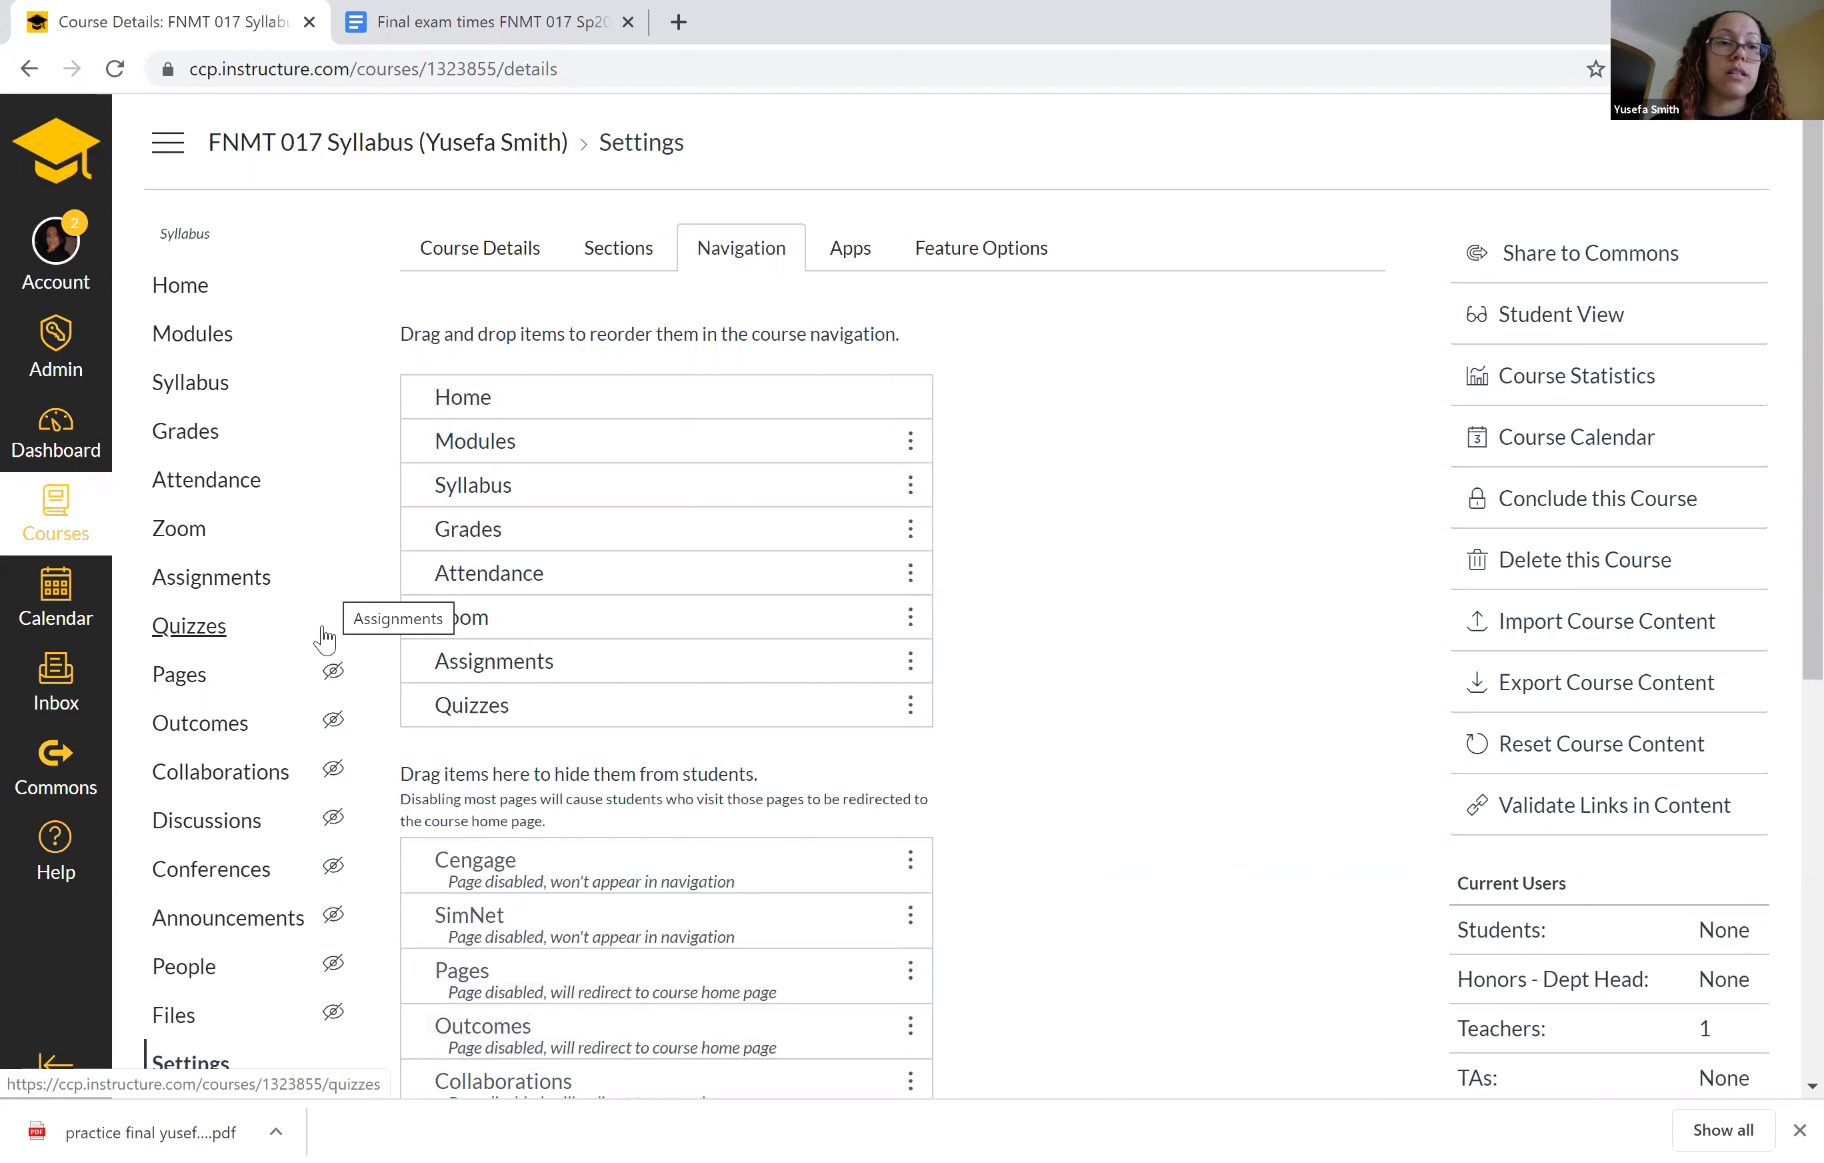
Move the FNMT 017 - Departmental Final Exam Sp20 (Monday) quiz from the Pie Completion group to the Final Exam assignment group.
click(186, 629)
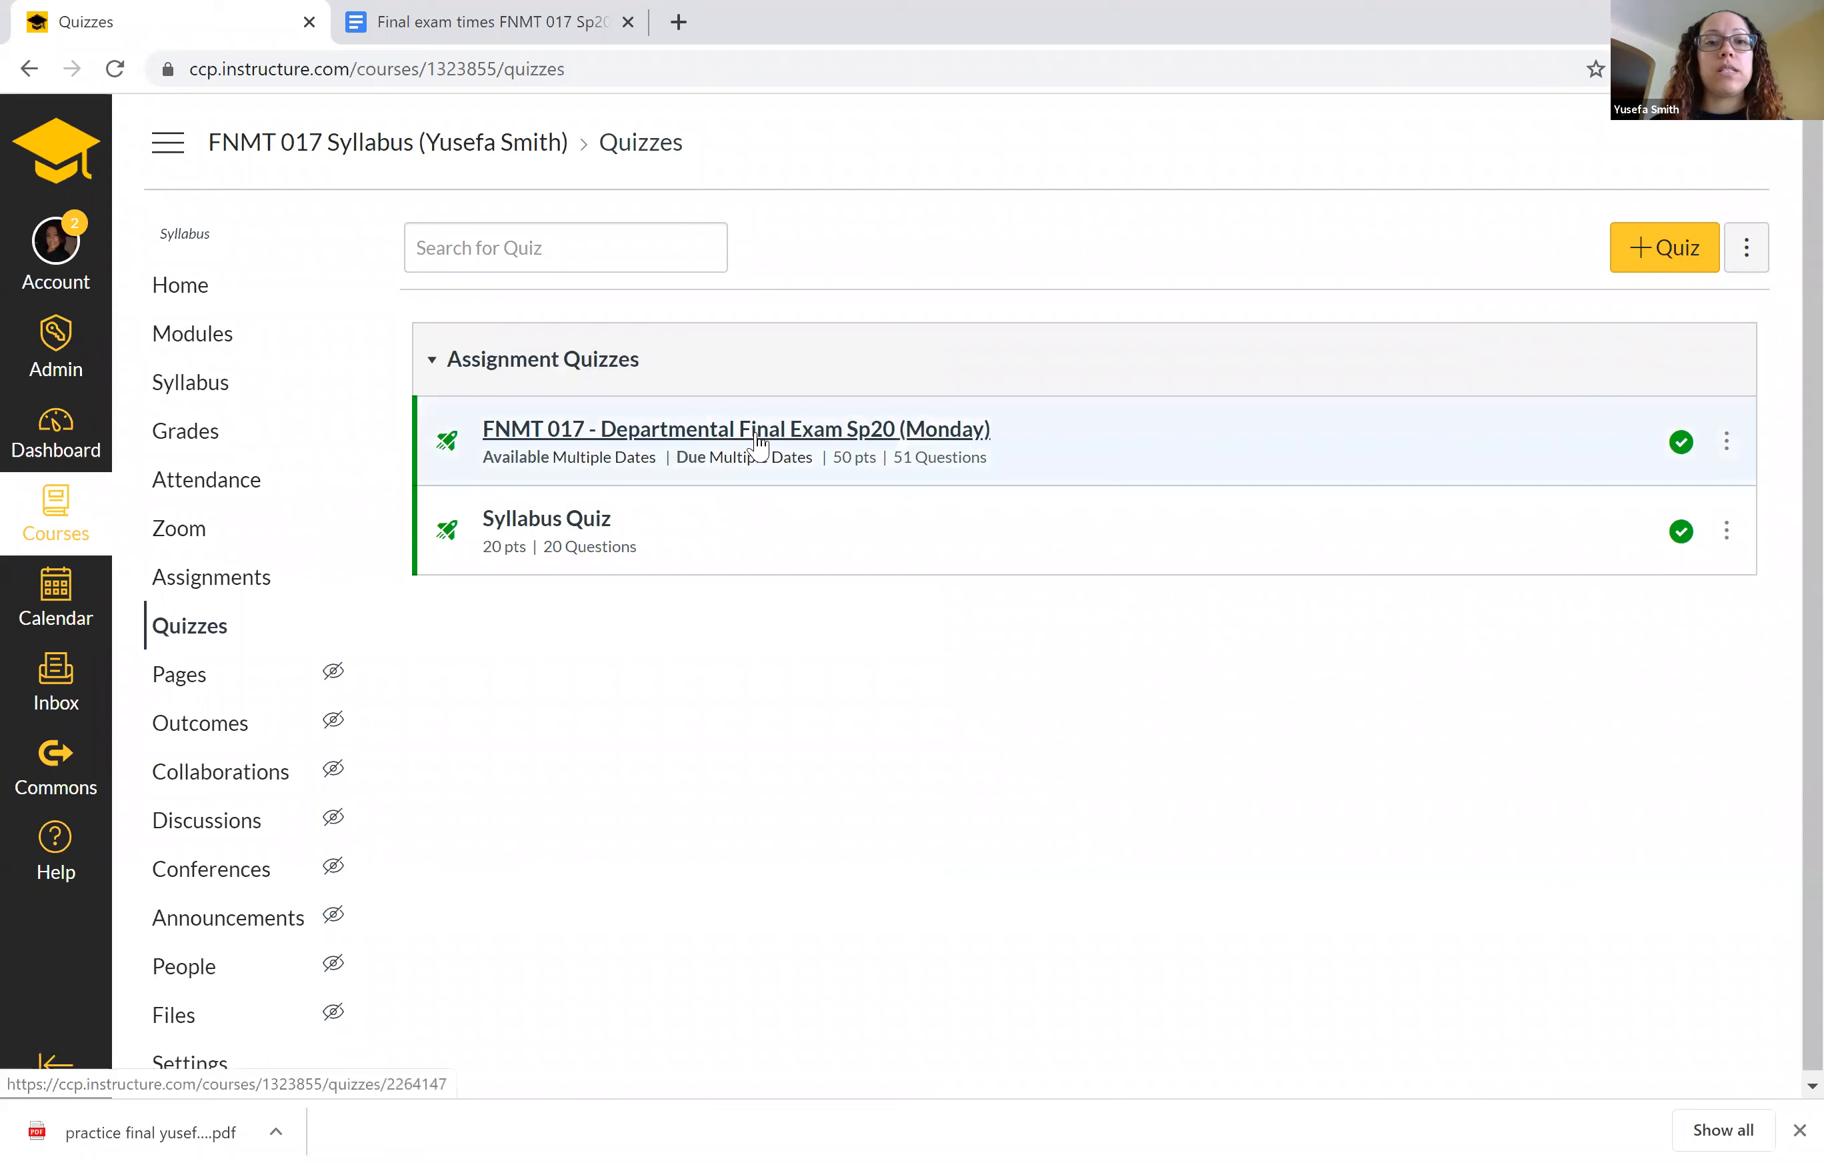
click(209, 602)
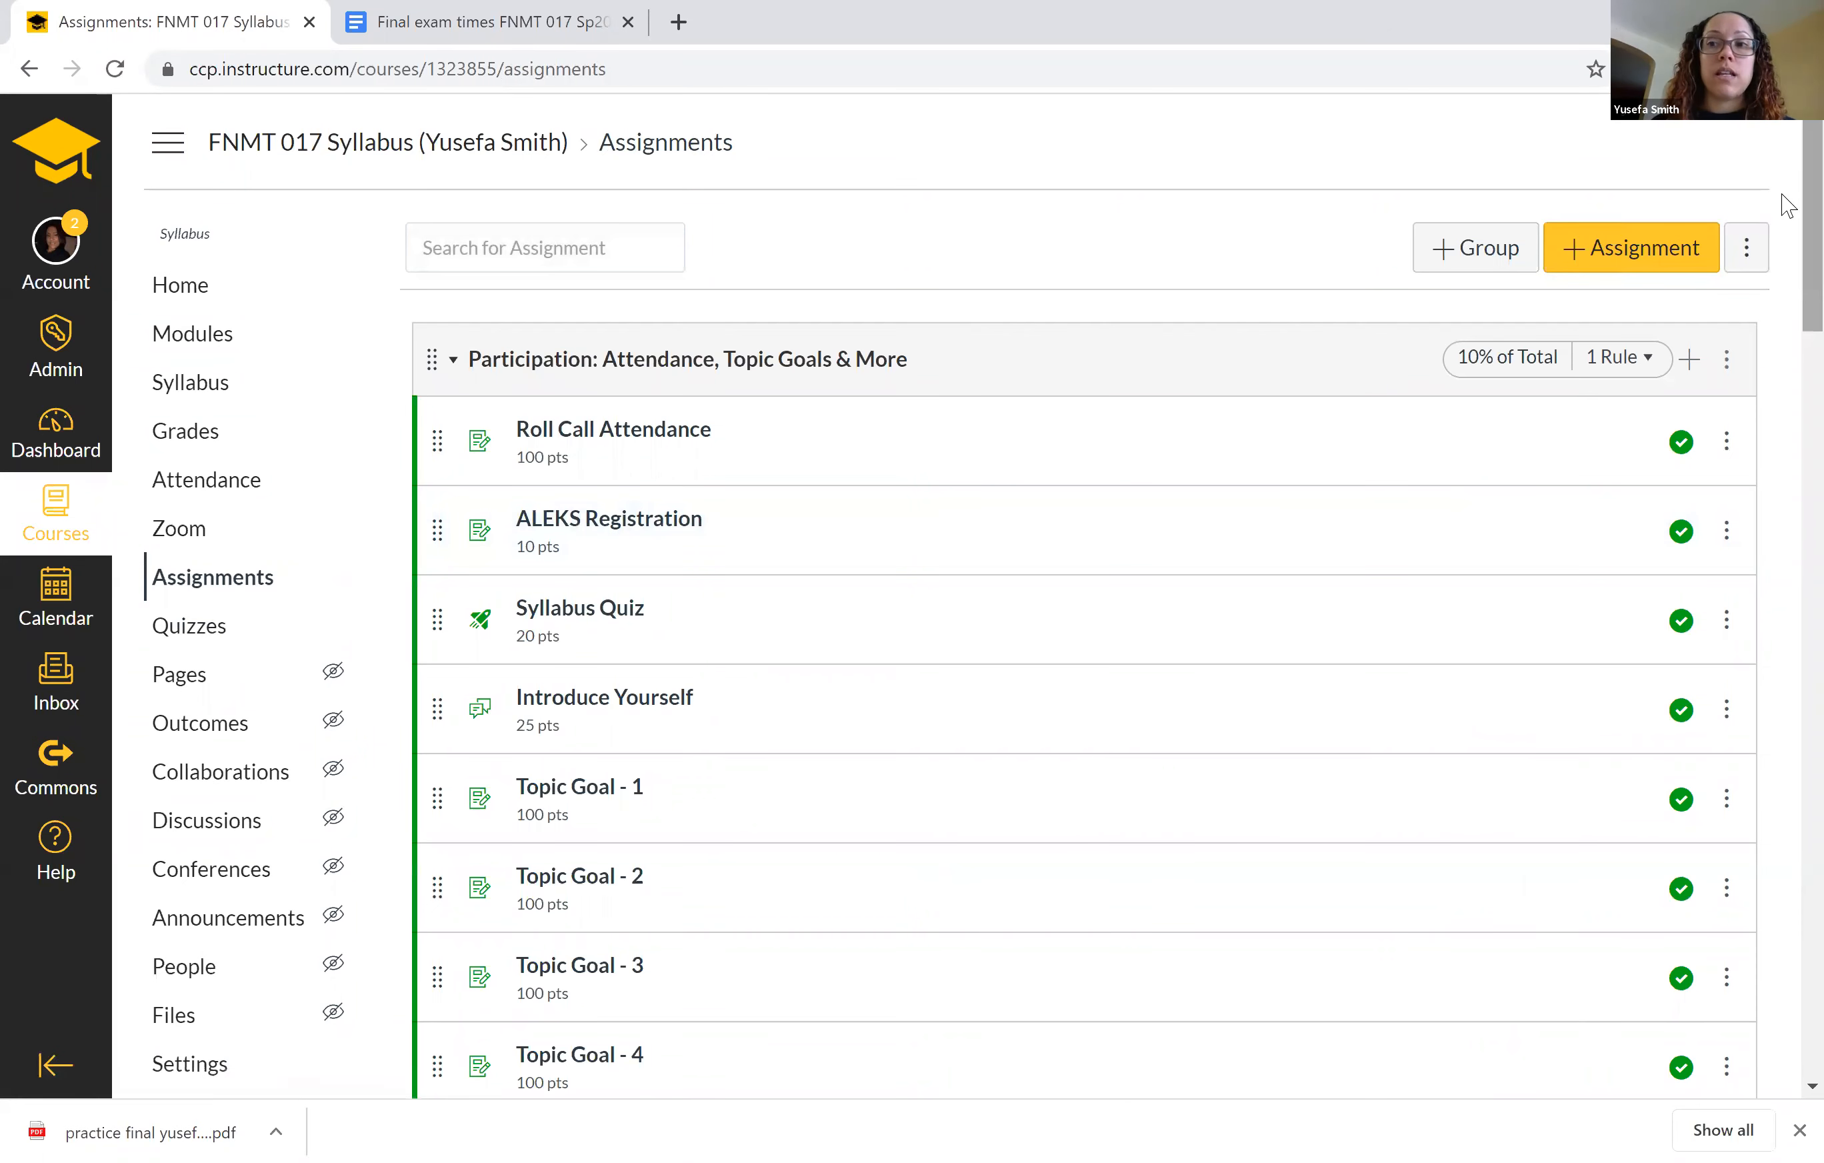
scroll(1789, 202, down, 10)
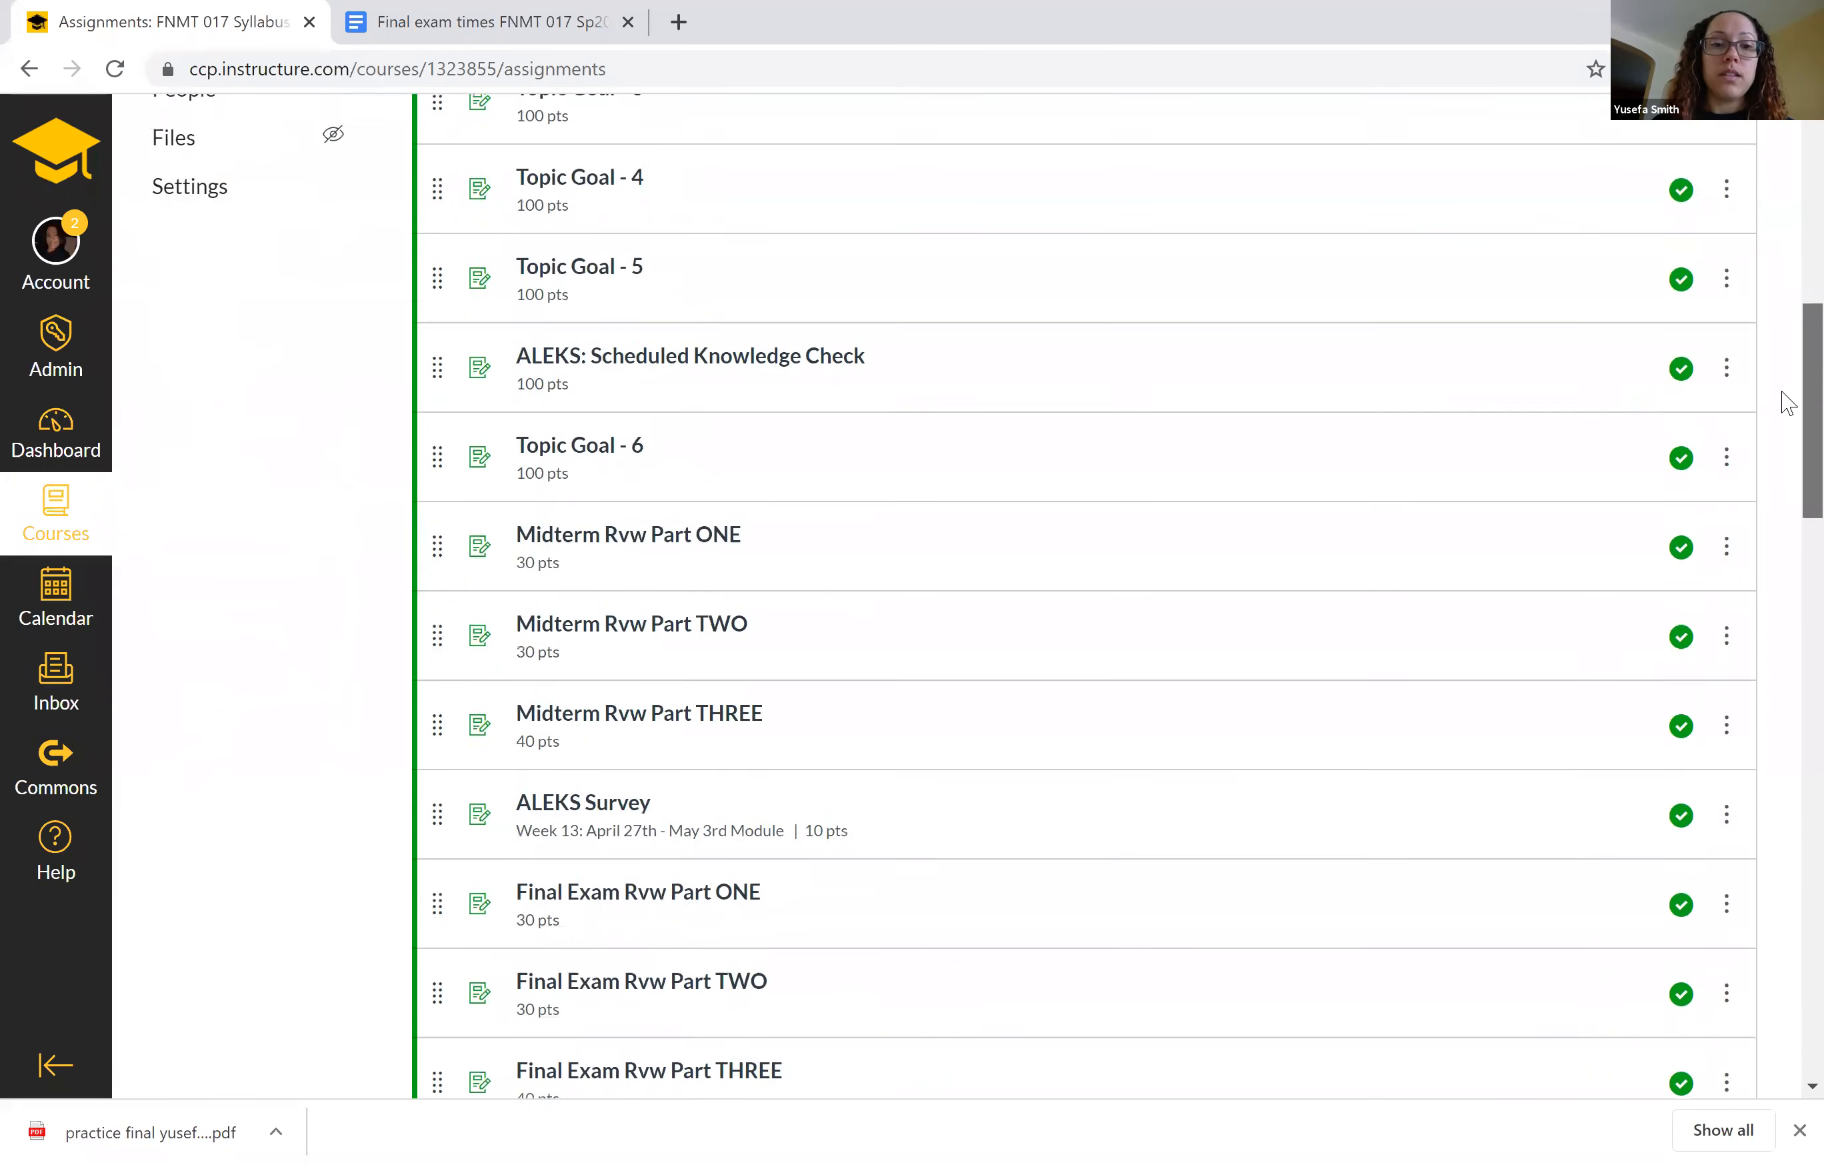
scroll(1789, 450, down, 12)
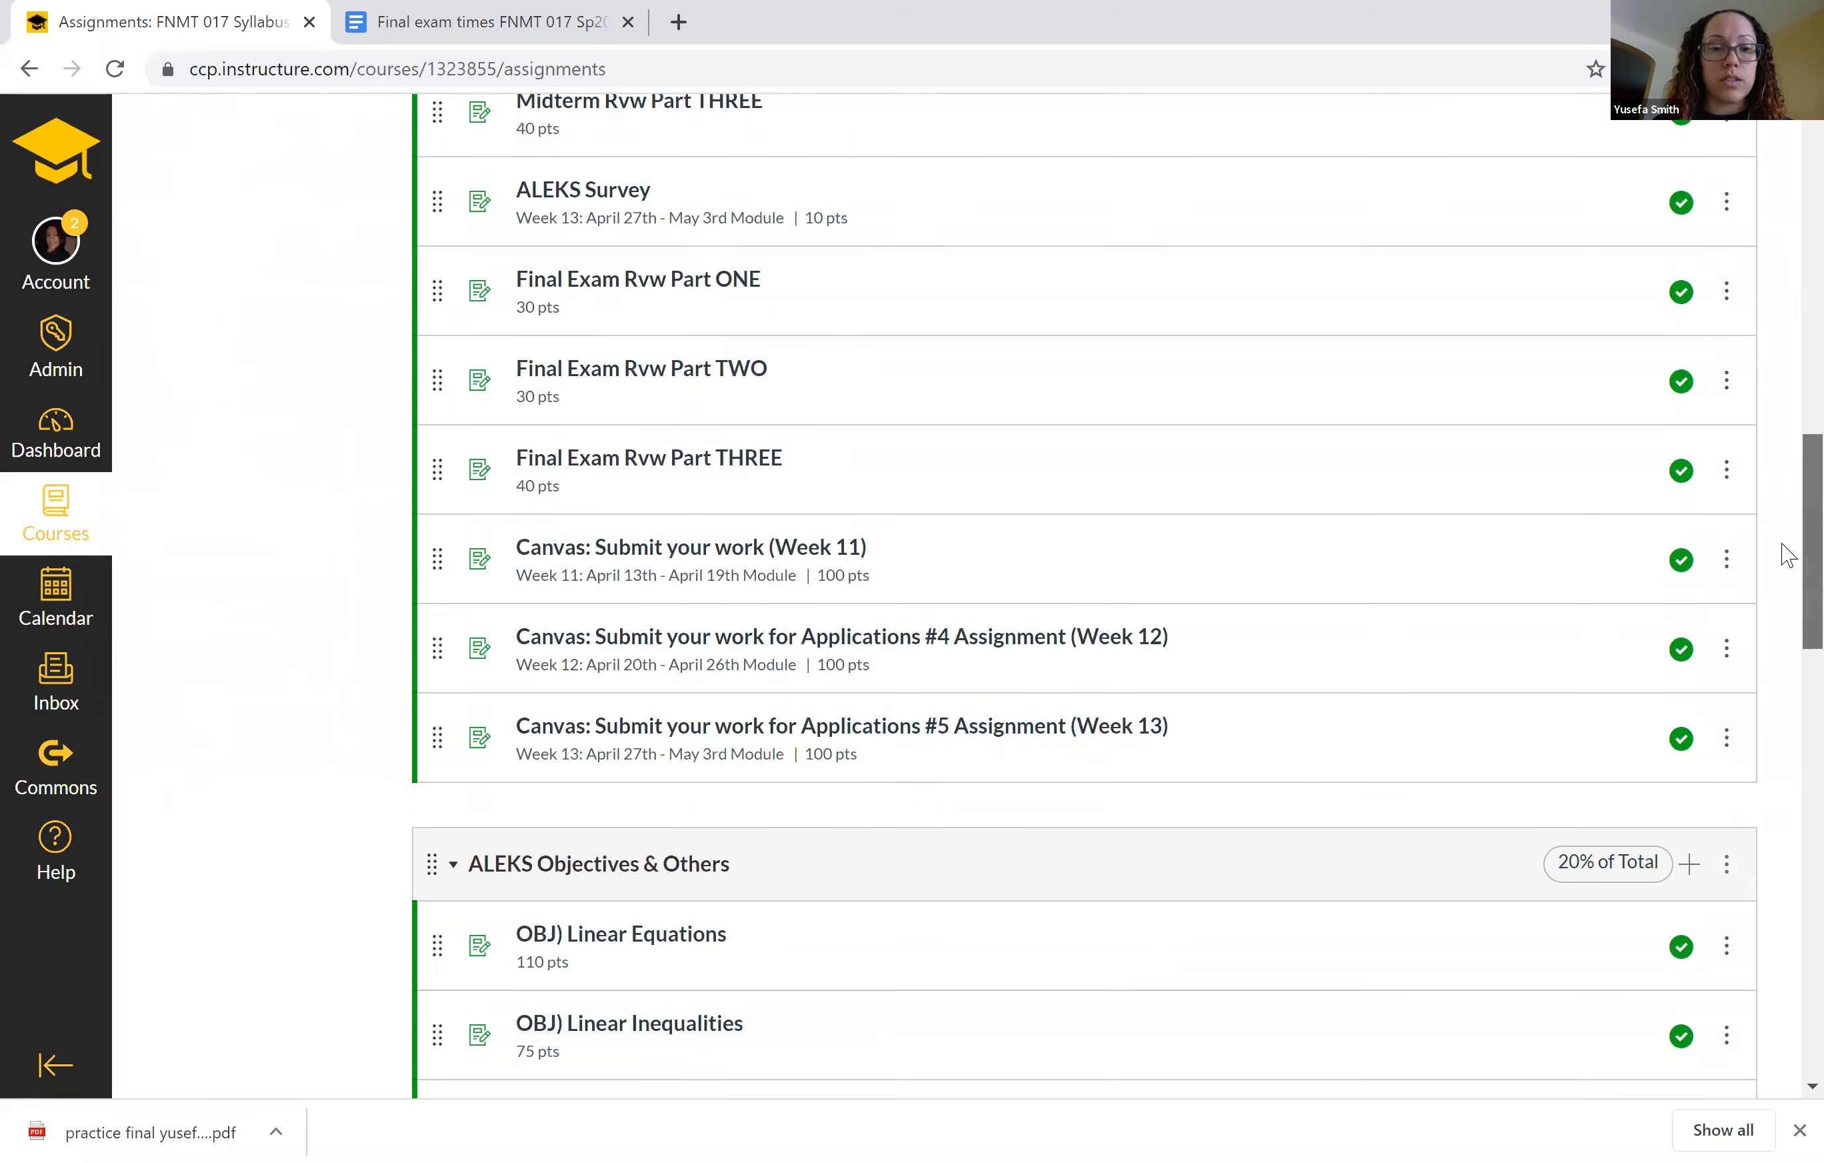
scroll(1788, 701, down, 15)
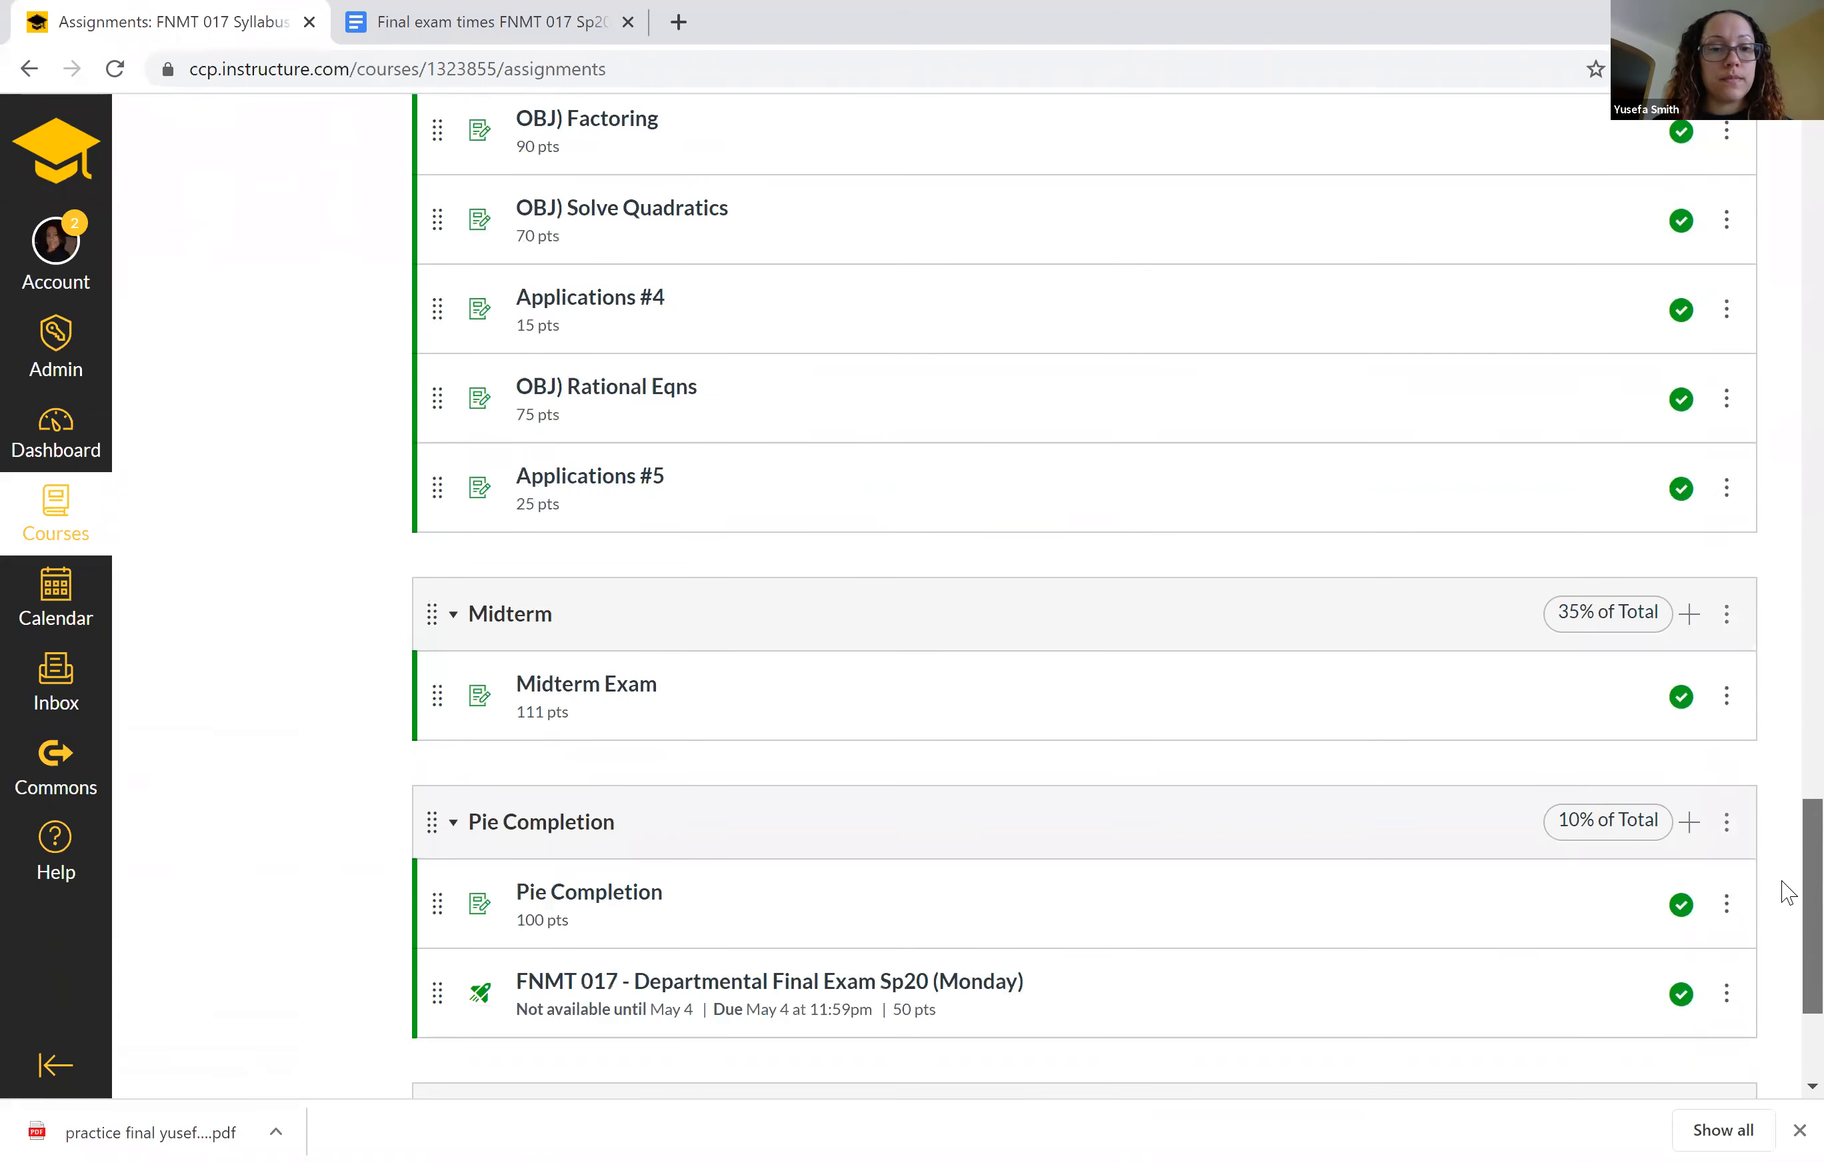
scroll(1788, 930, down, 5)
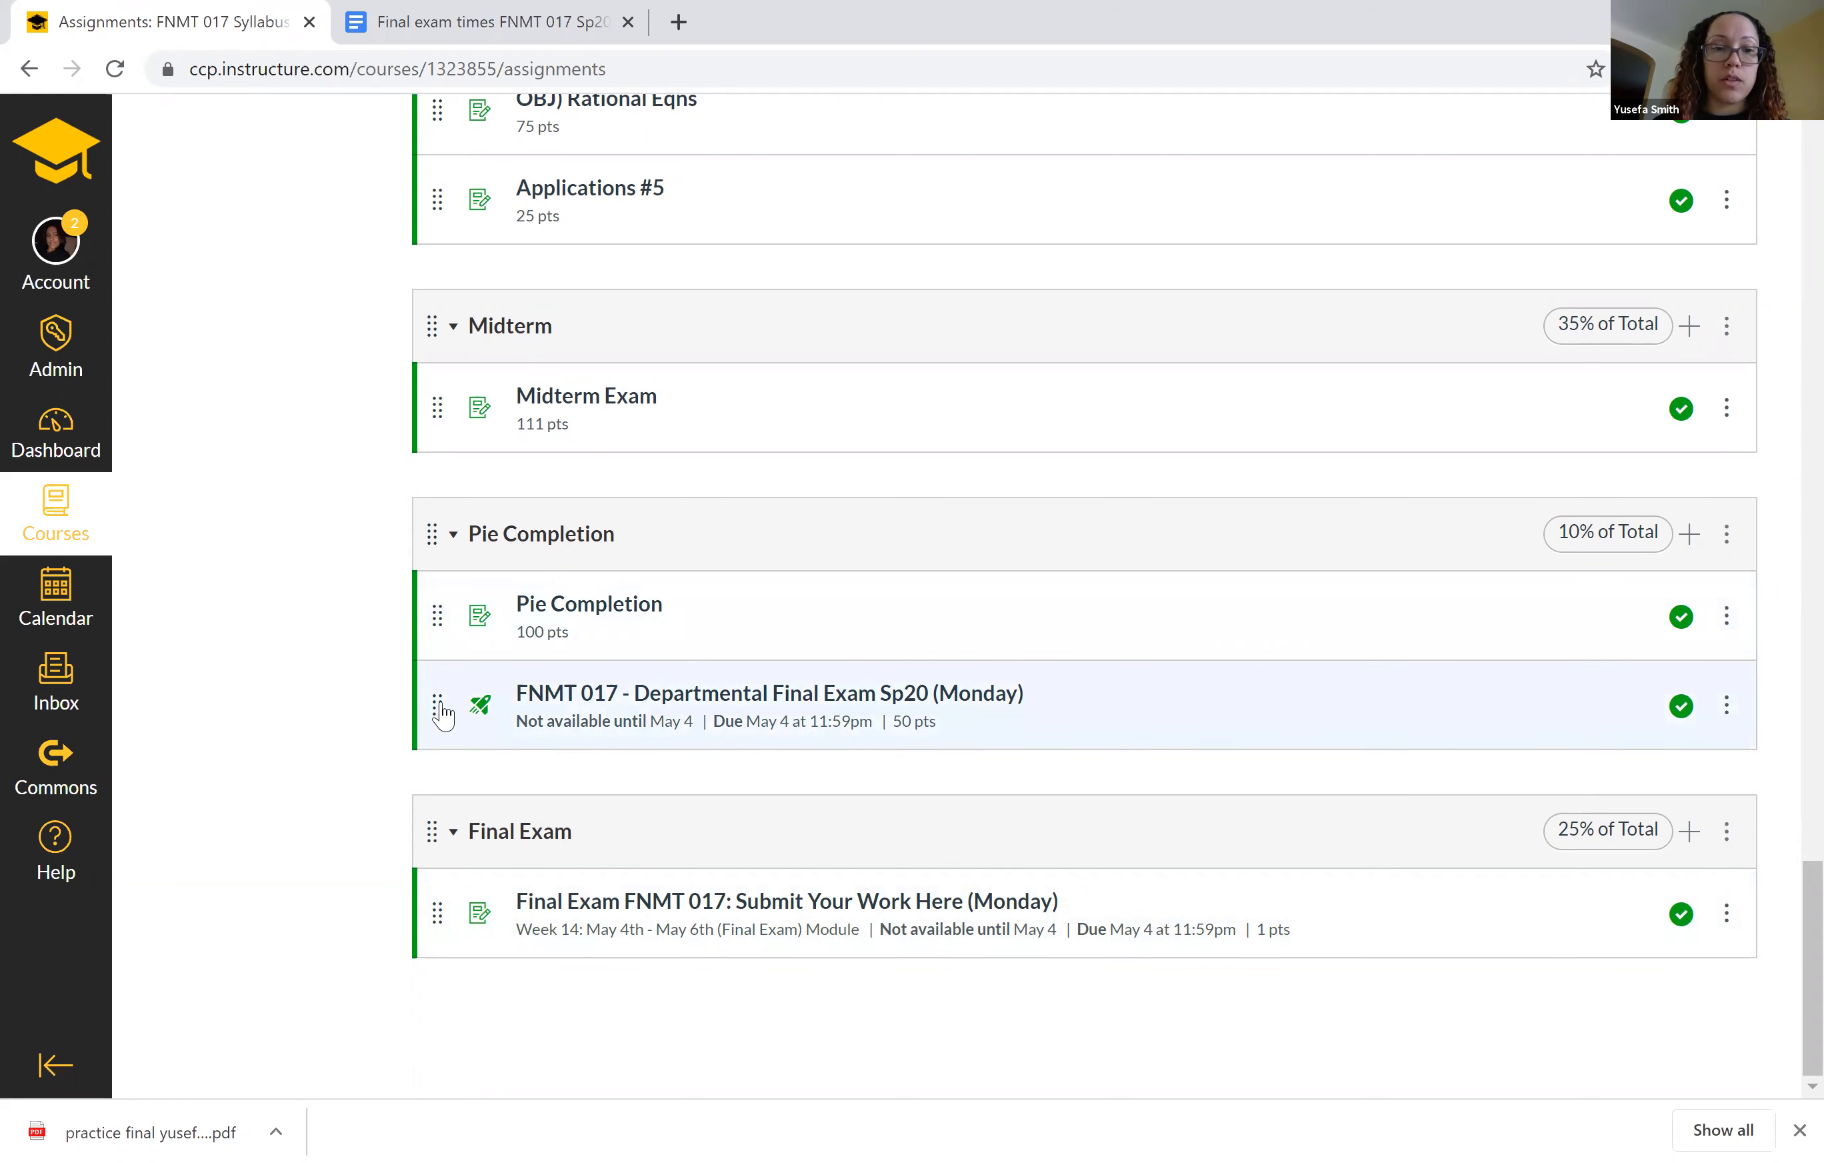
drag(435, 704, 443, 915)
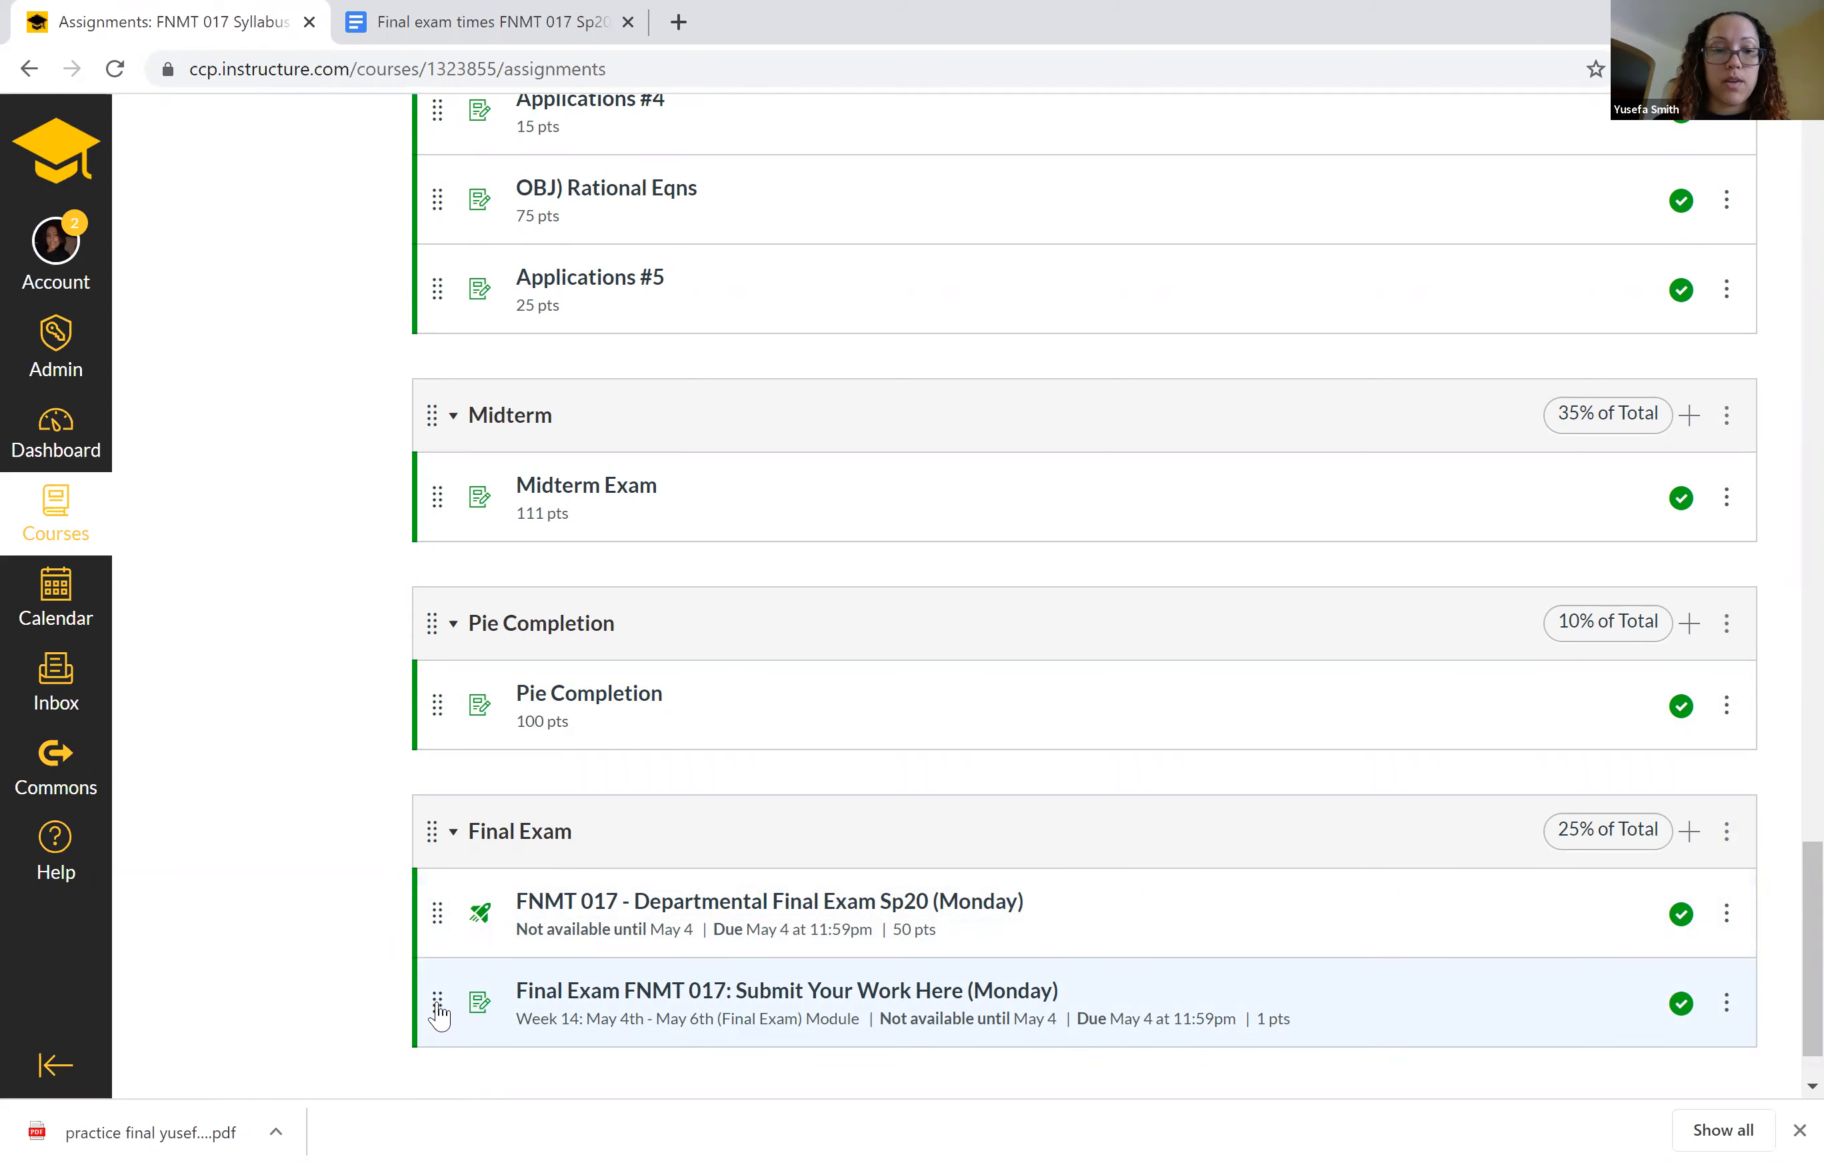
Move the Submit Your Work Here (Monday) assignment to the ALEKS Objectives & Others group, and return it to the Final Exam group.
drag(440, 1010, 494, 360)
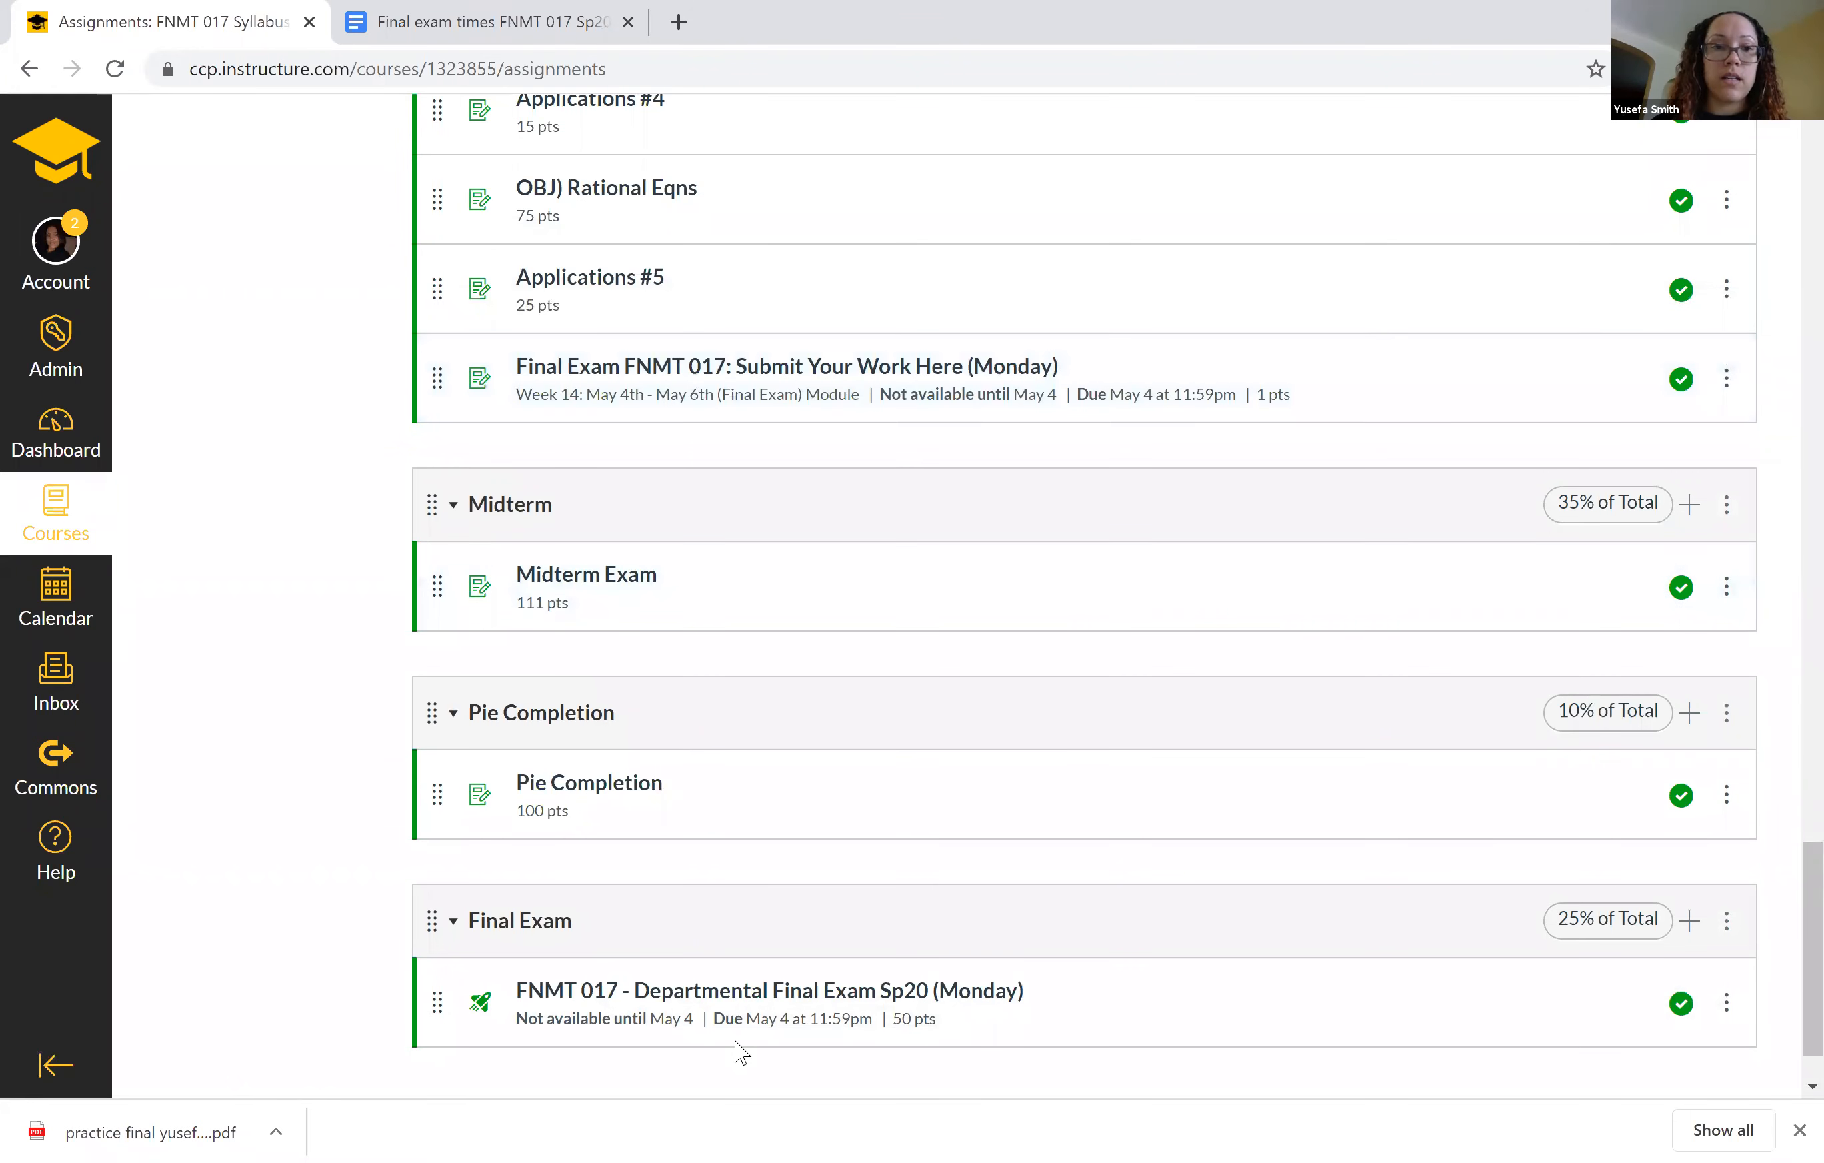
drag(436, 376, 438, 1035)
scroll(329, 747, down, 2)
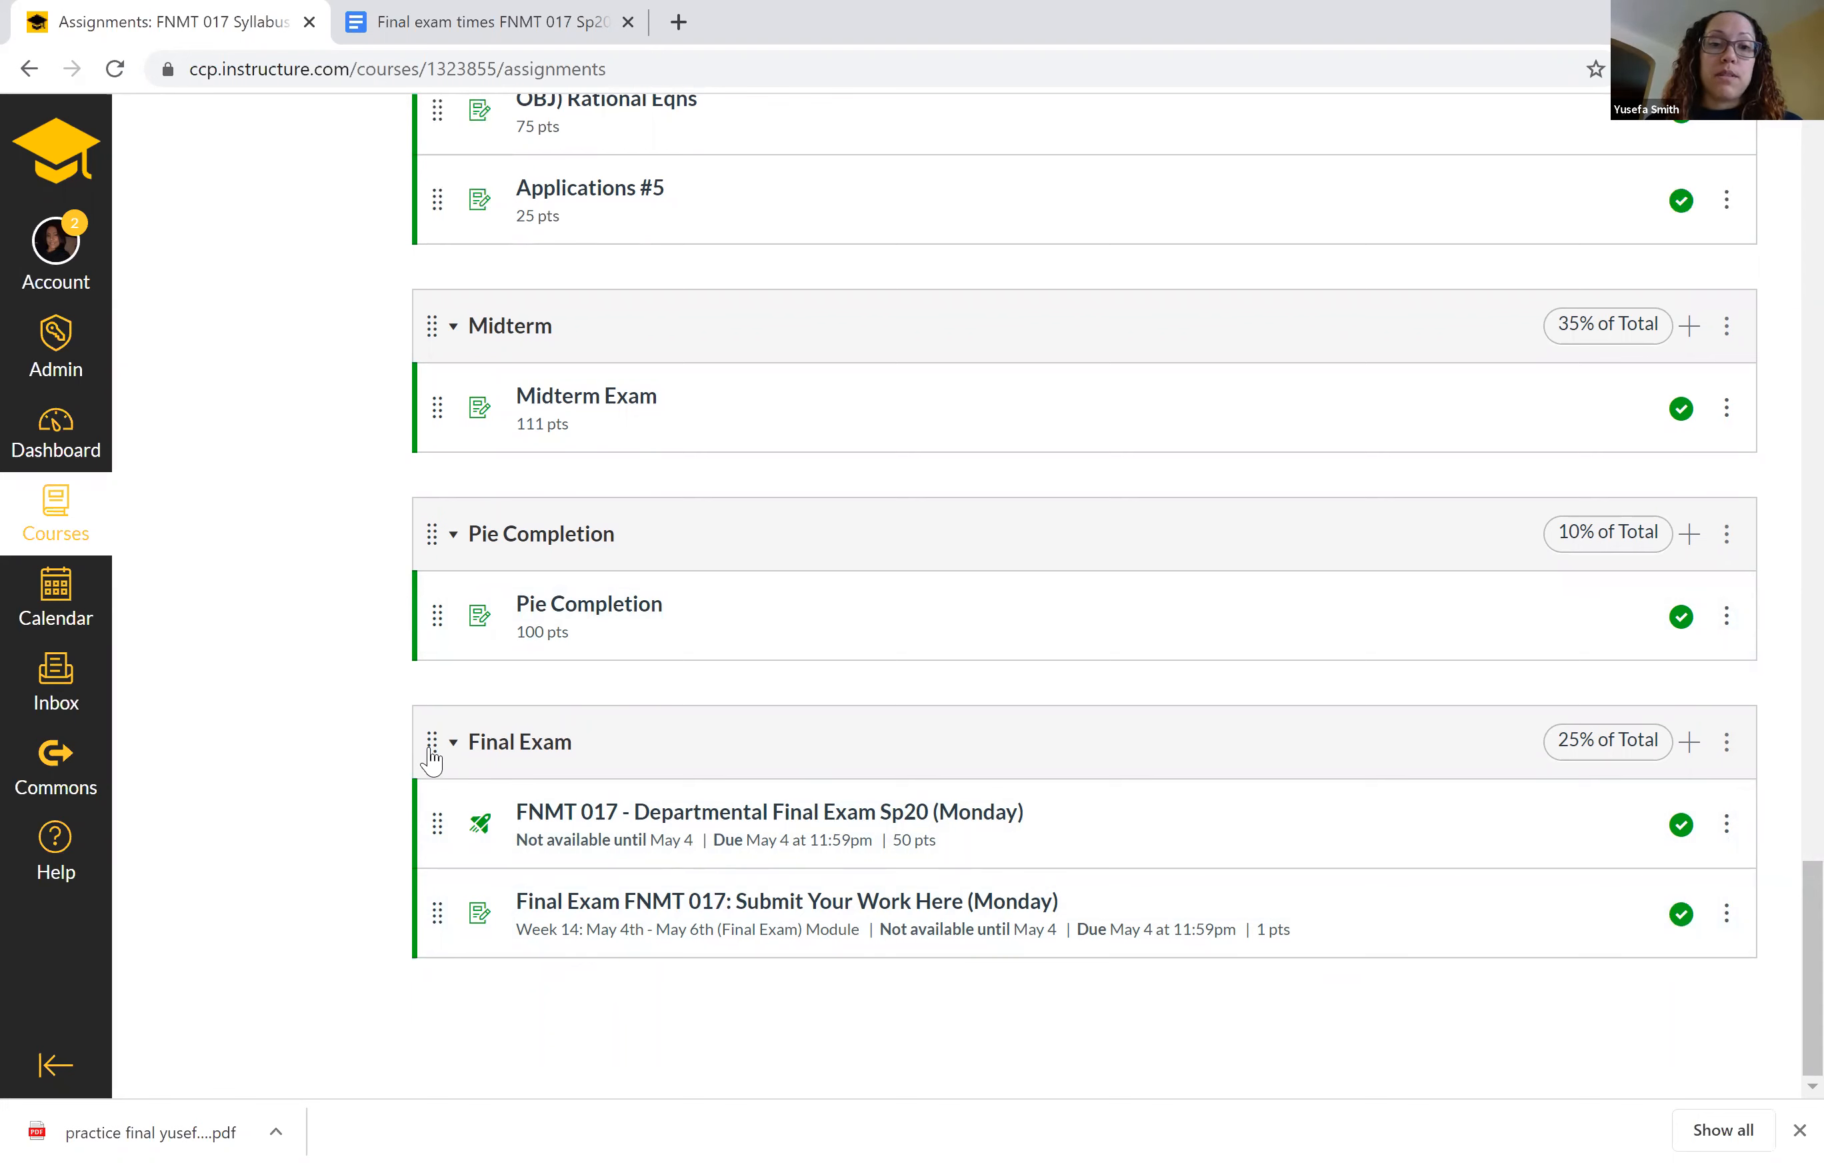
Open the Departmental Final Exam Sp20 (Monday) quiz for editing and select Final Exam as its assignment group.
click(721, 822)
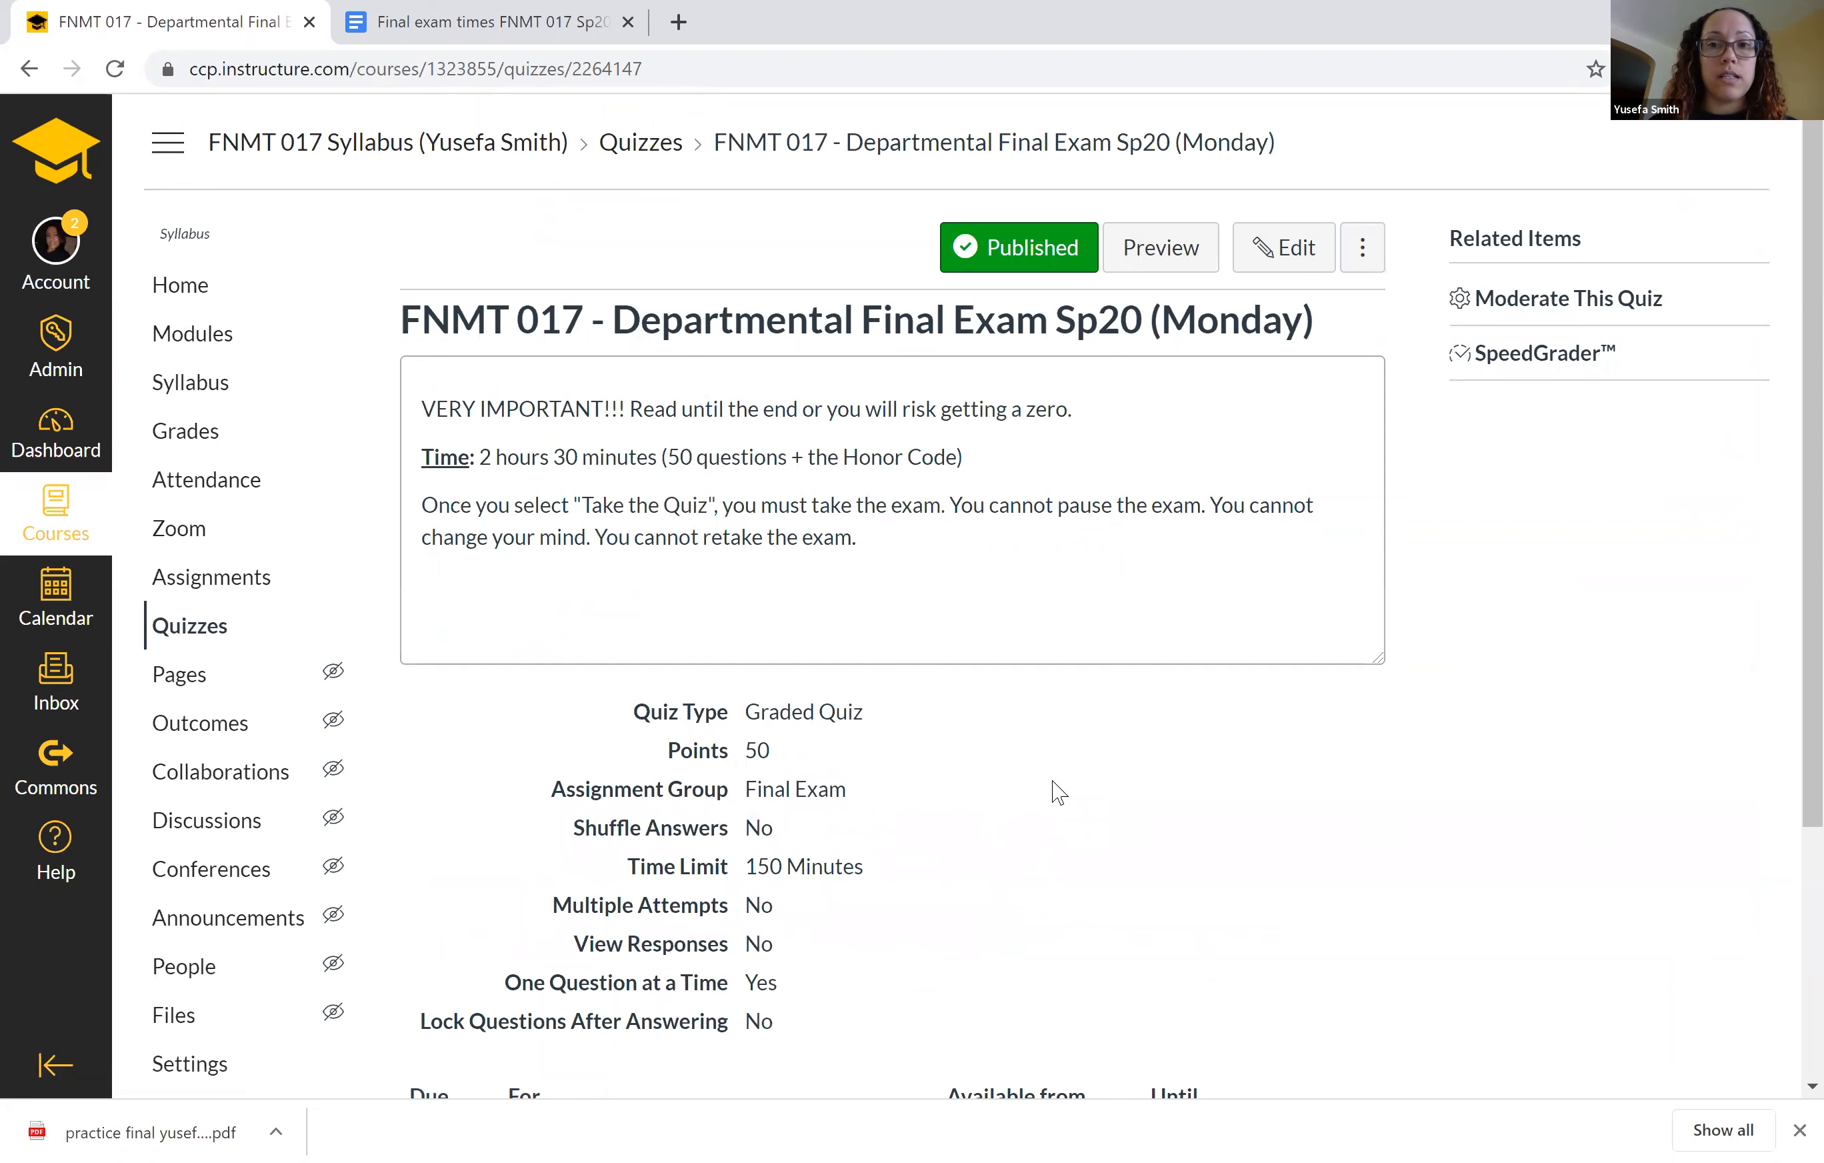
scroll(1059, 792, down, 3)
scroll(1059, 791, up, 3)
click(1279, 249)
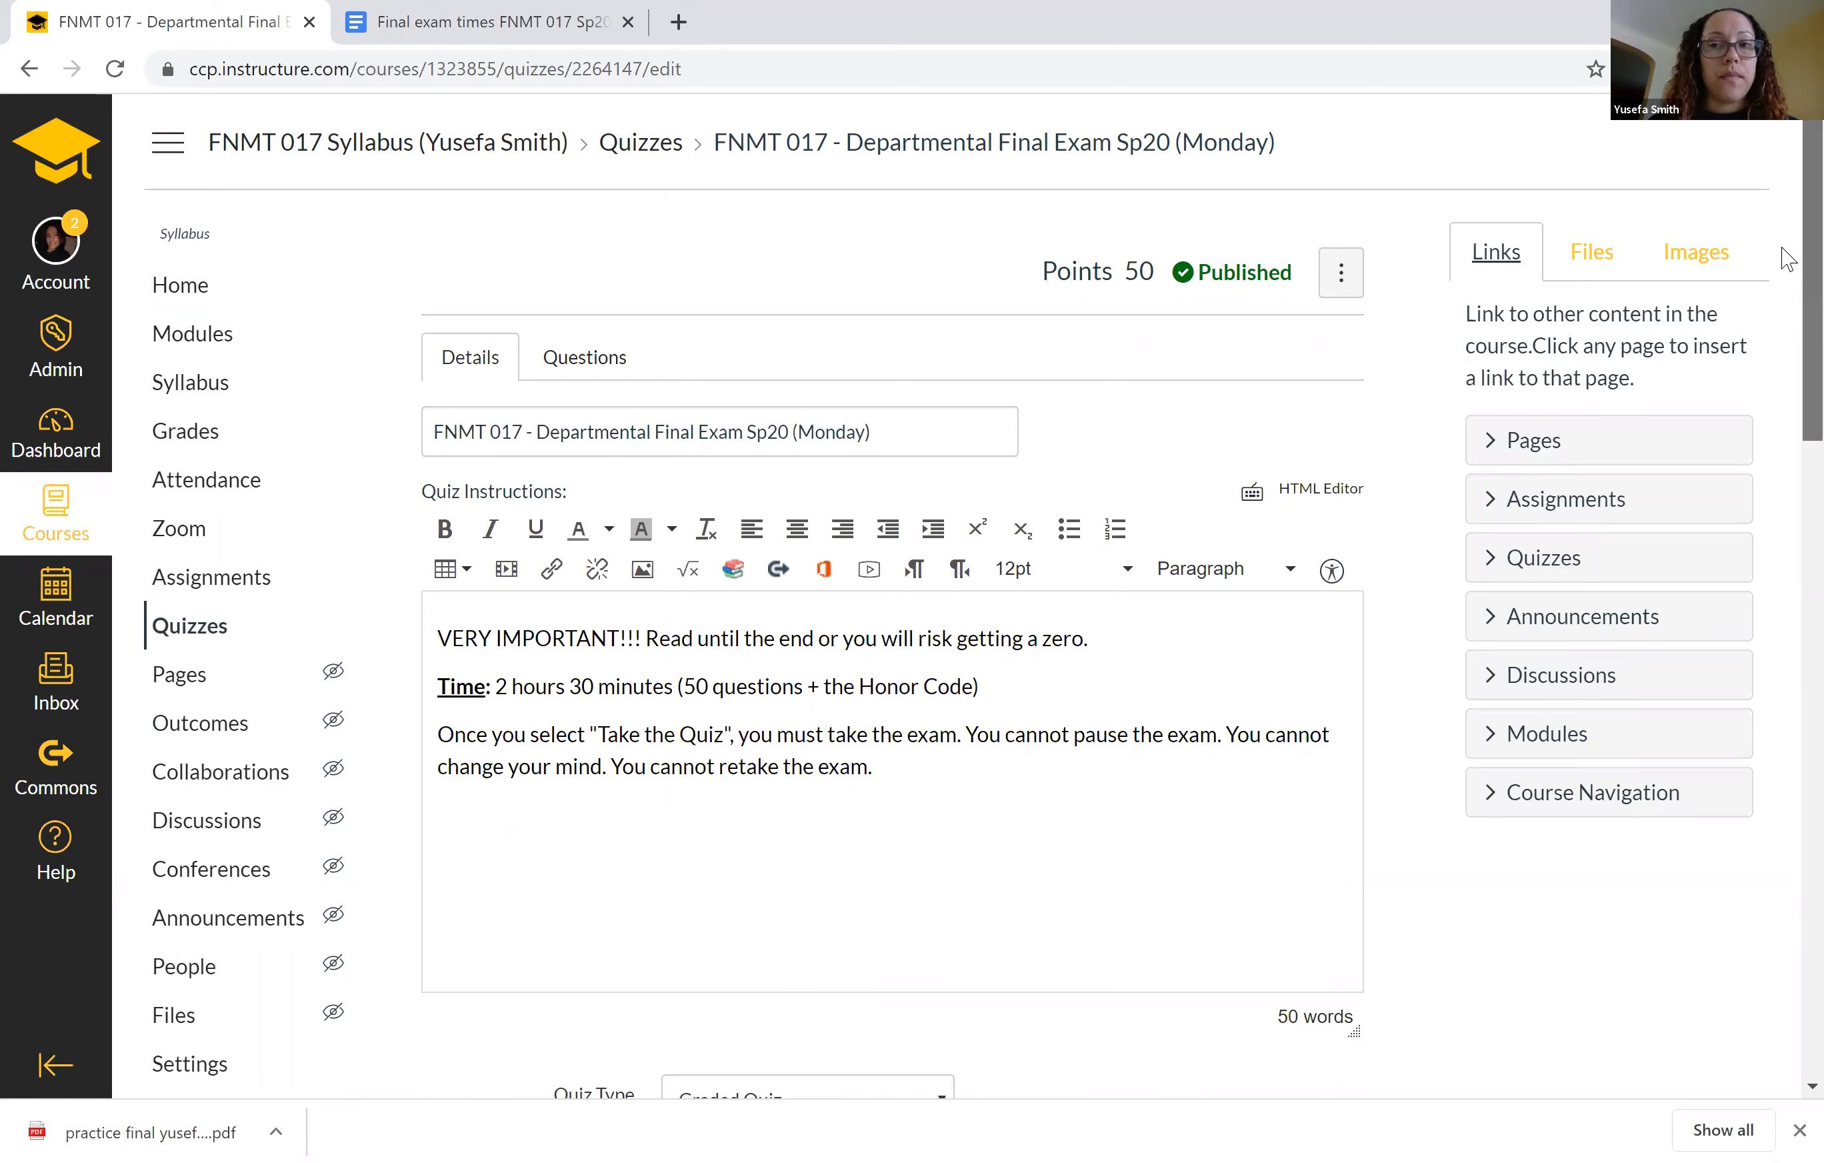
scroll(1788, 318, down, 12)
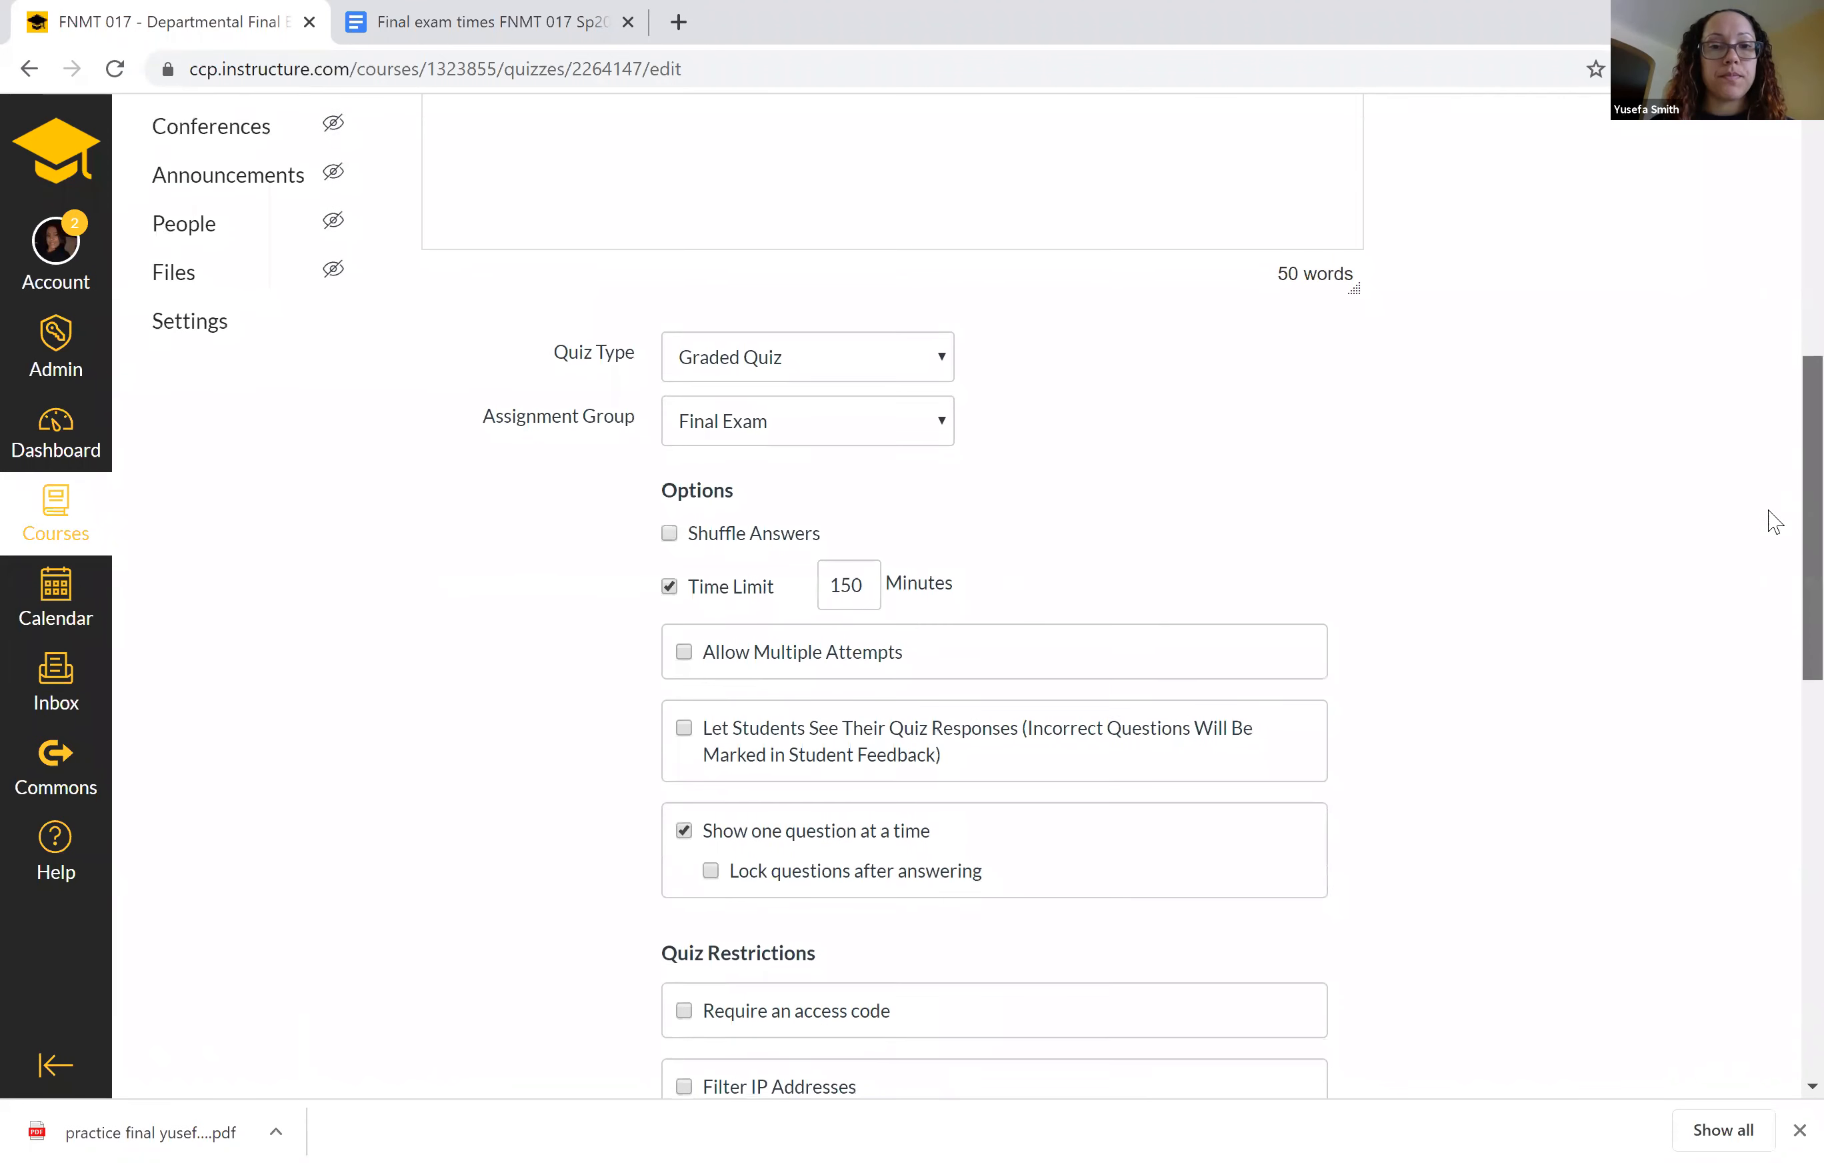
scroll(1771, 536, up, 2)
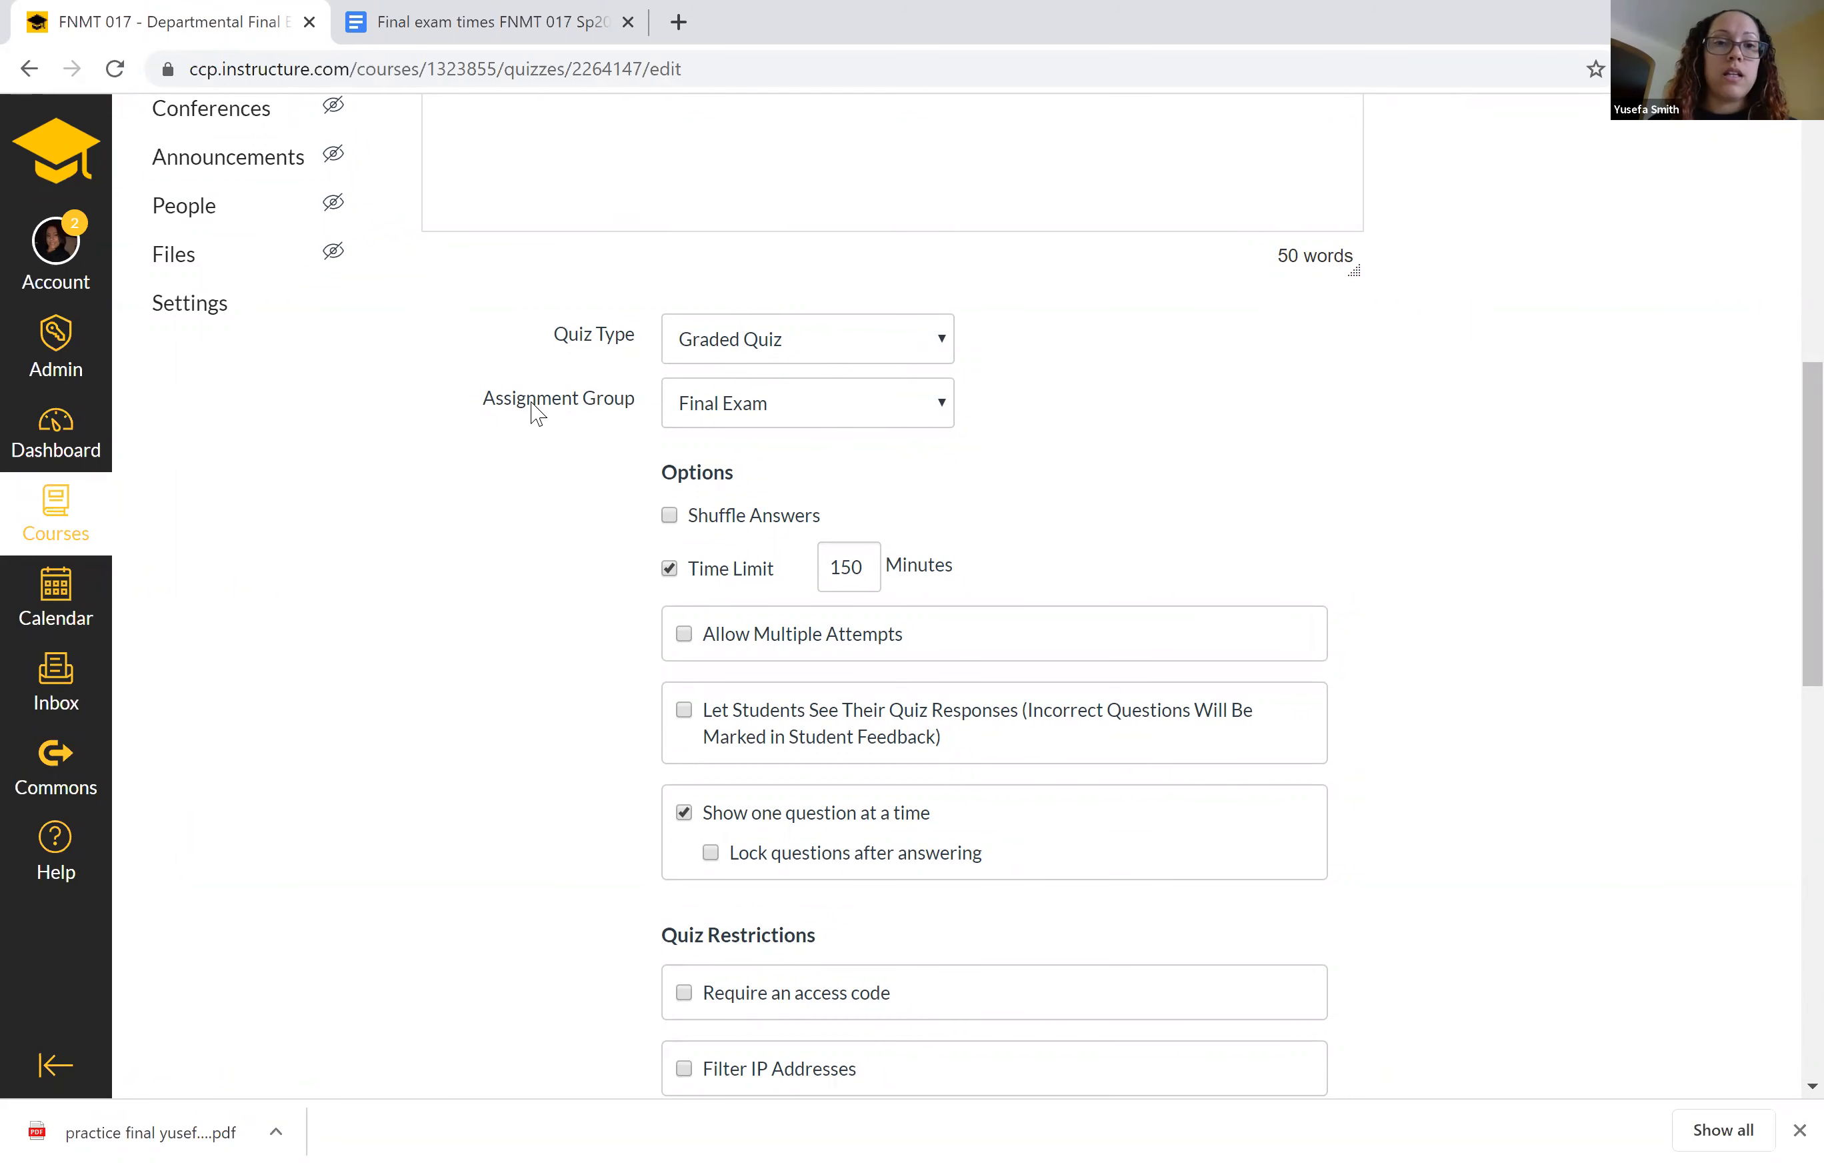
click(940, 418)
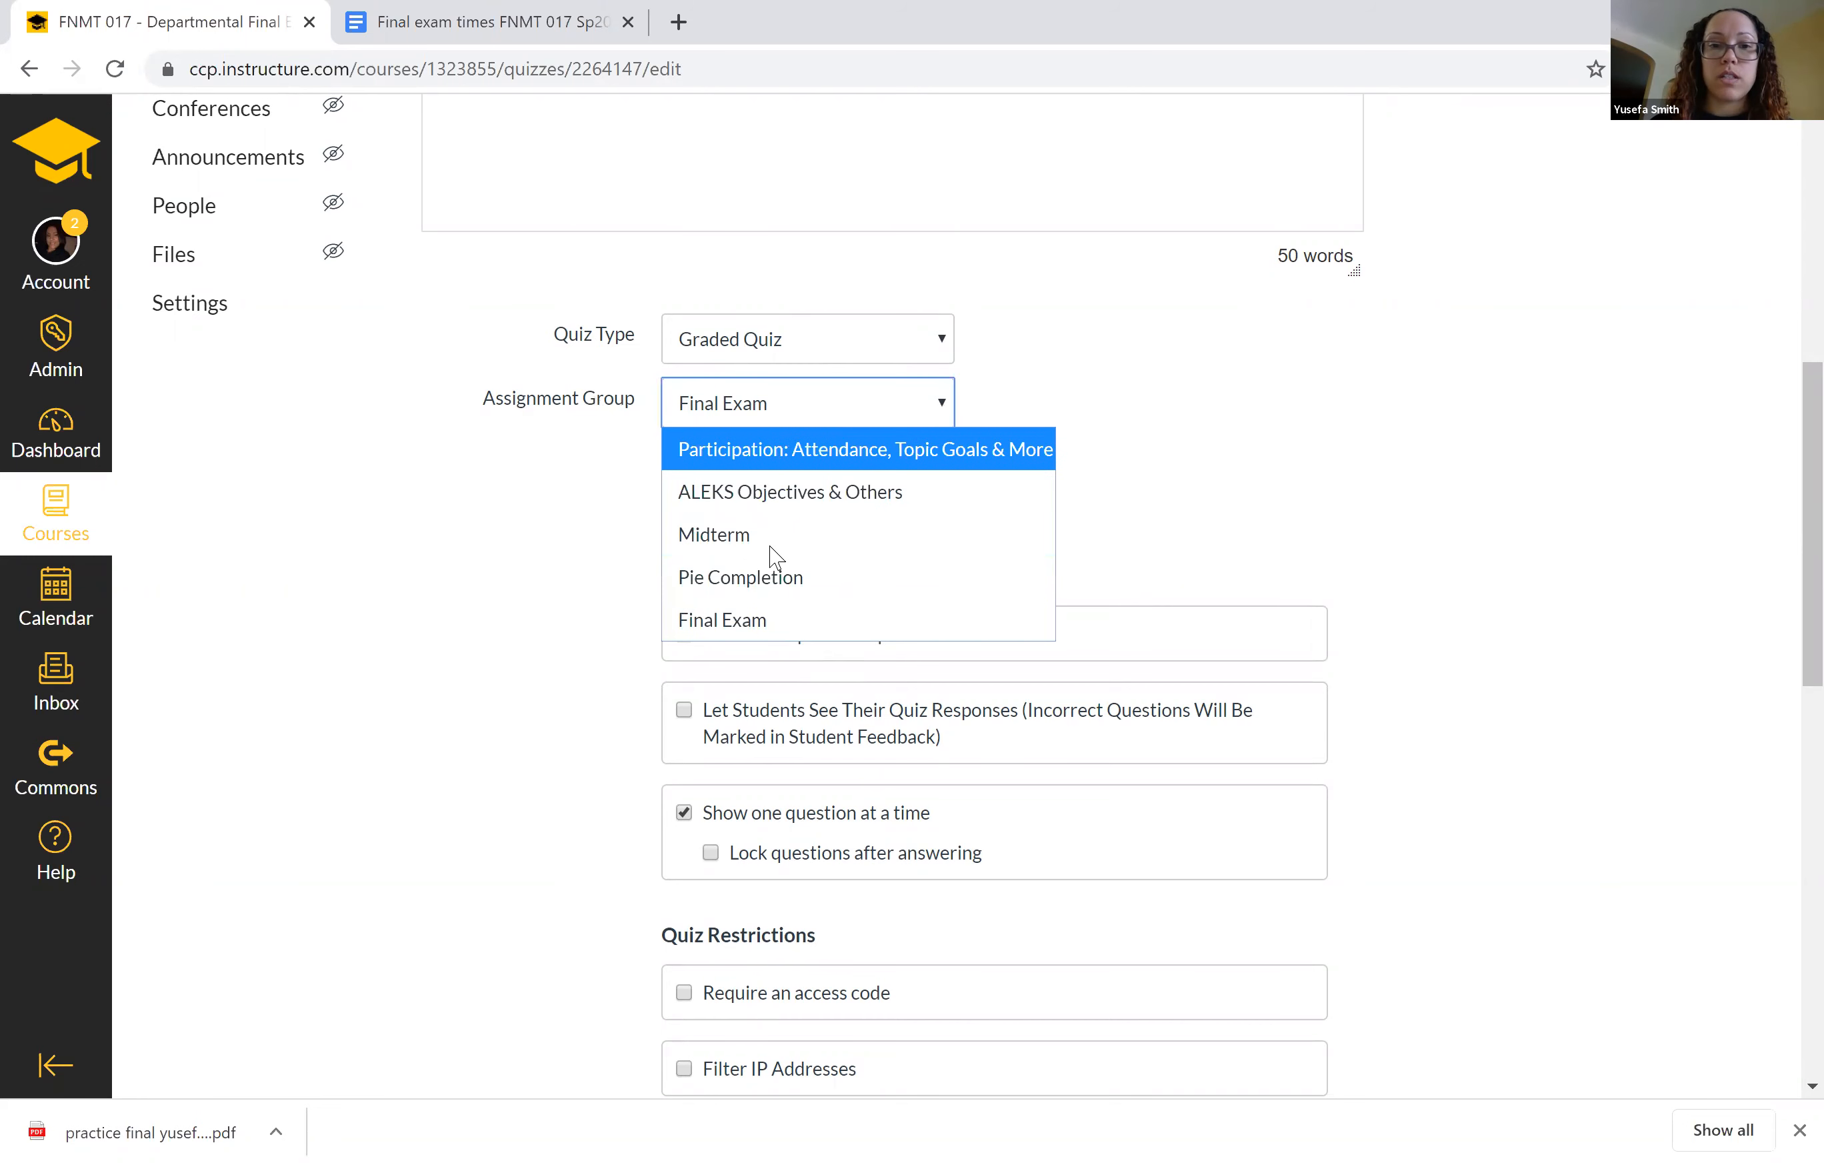
click(763, 619)
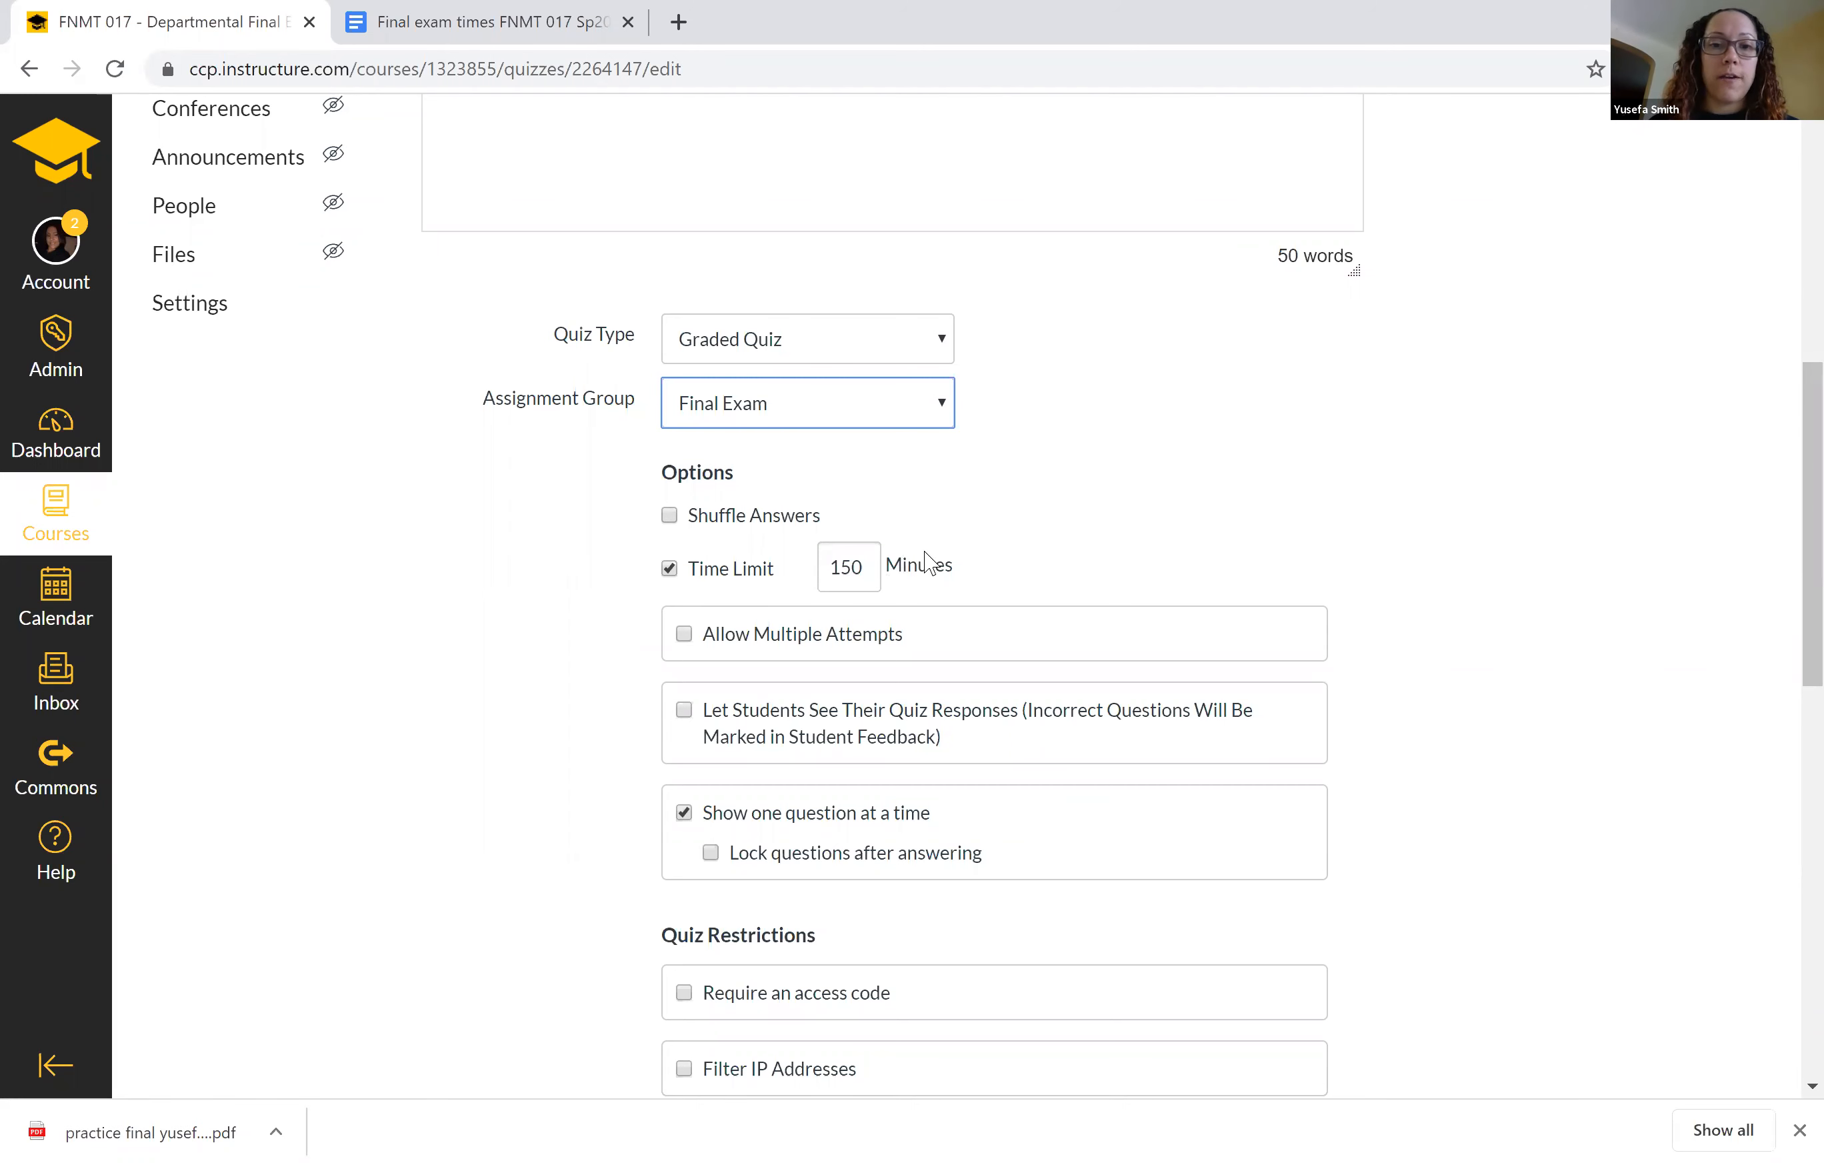
Review the quiz options and remove the May 6 assignment entry for the FNMT 017 Syllabus section.
scroll(919, 560, down, 2)
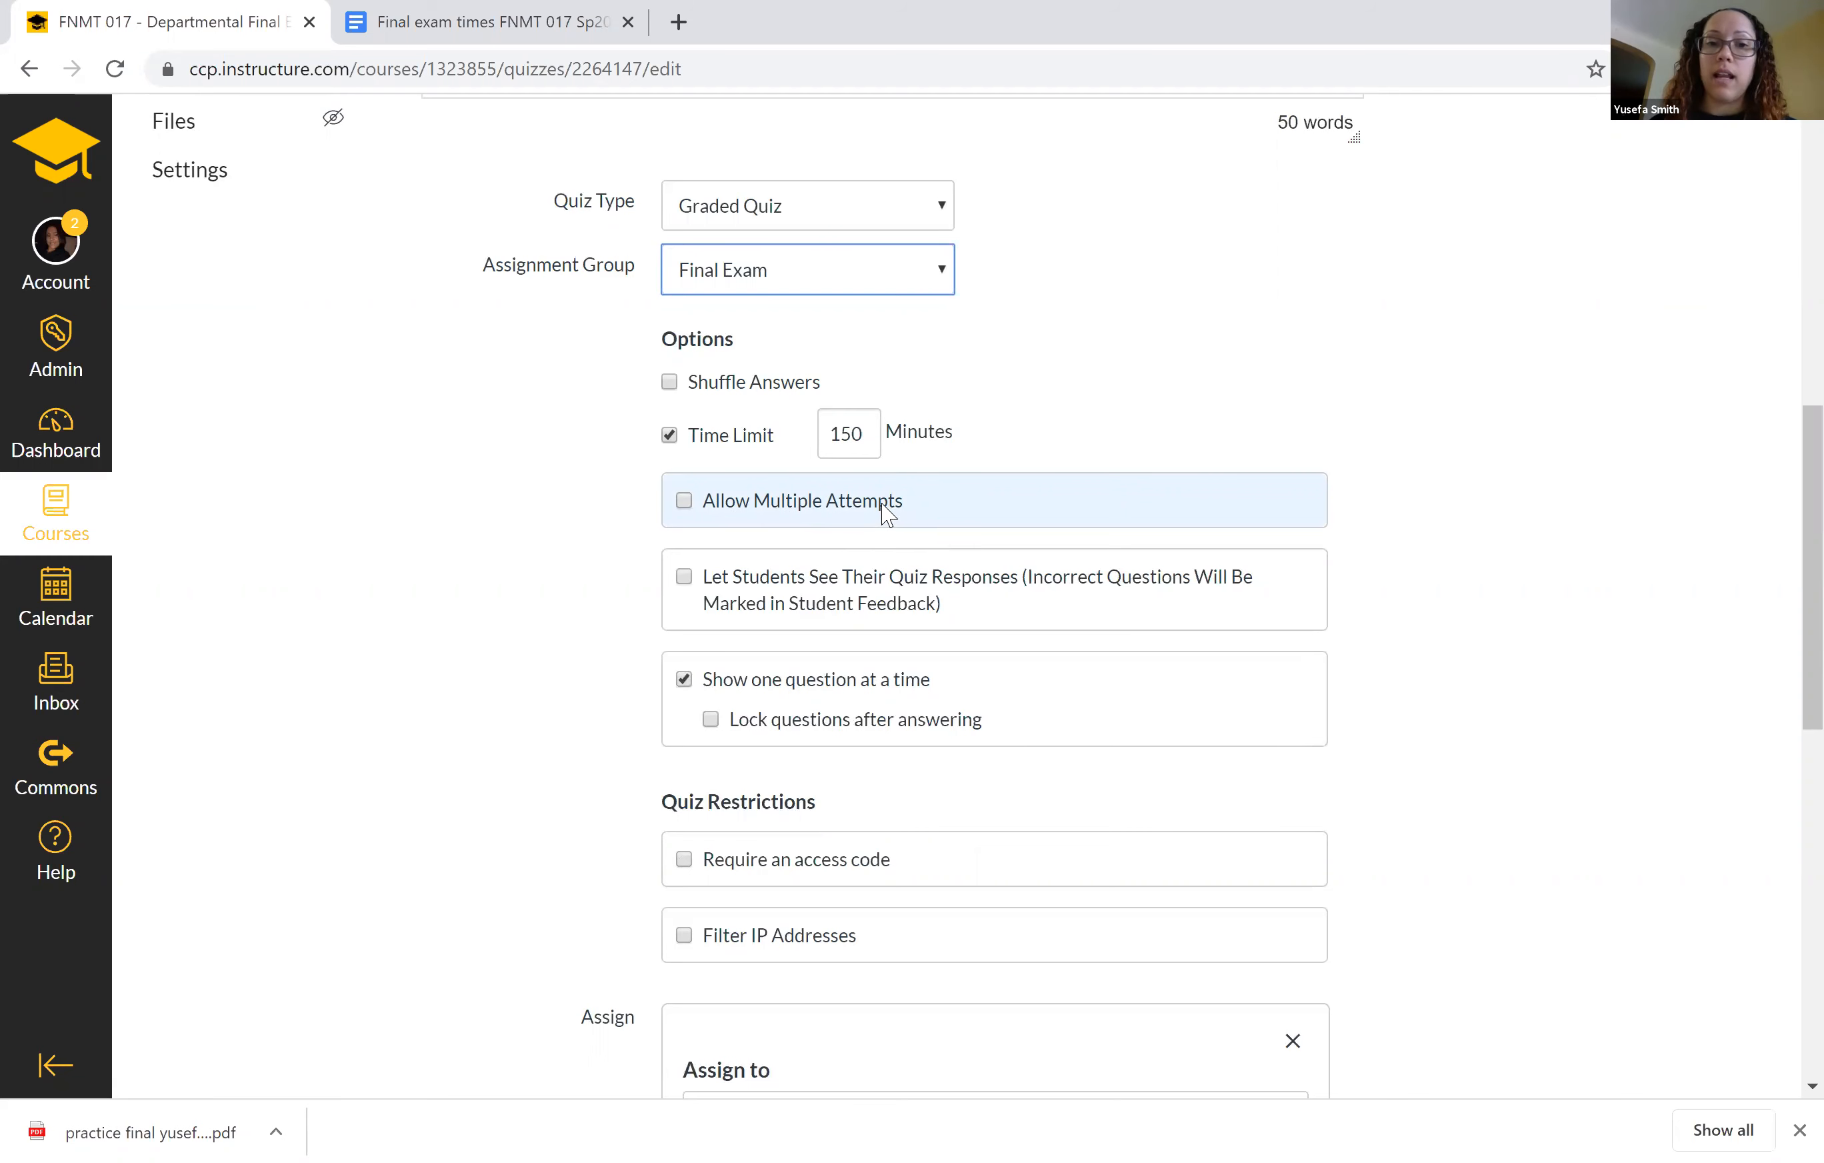
scroll(524, 541, down, 2)
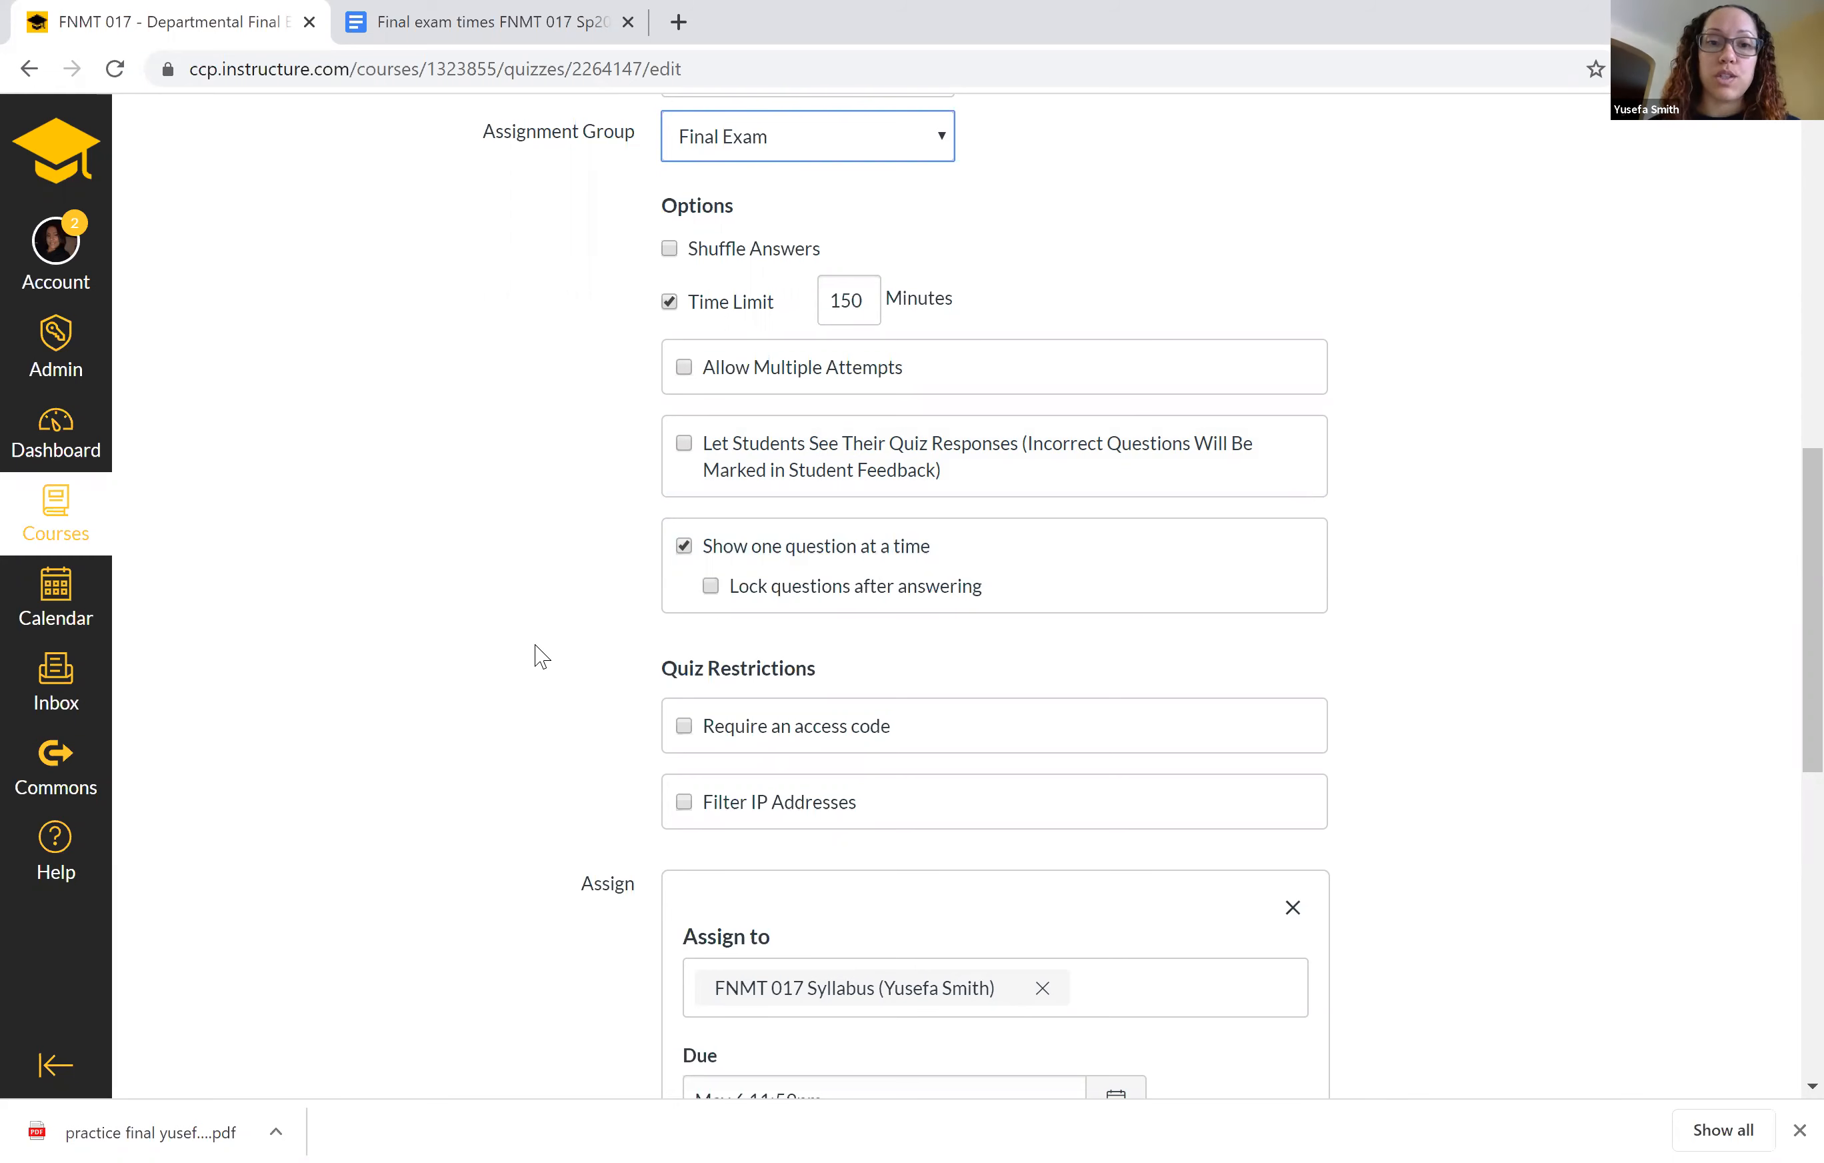
scroll(538, 651, down, 4)
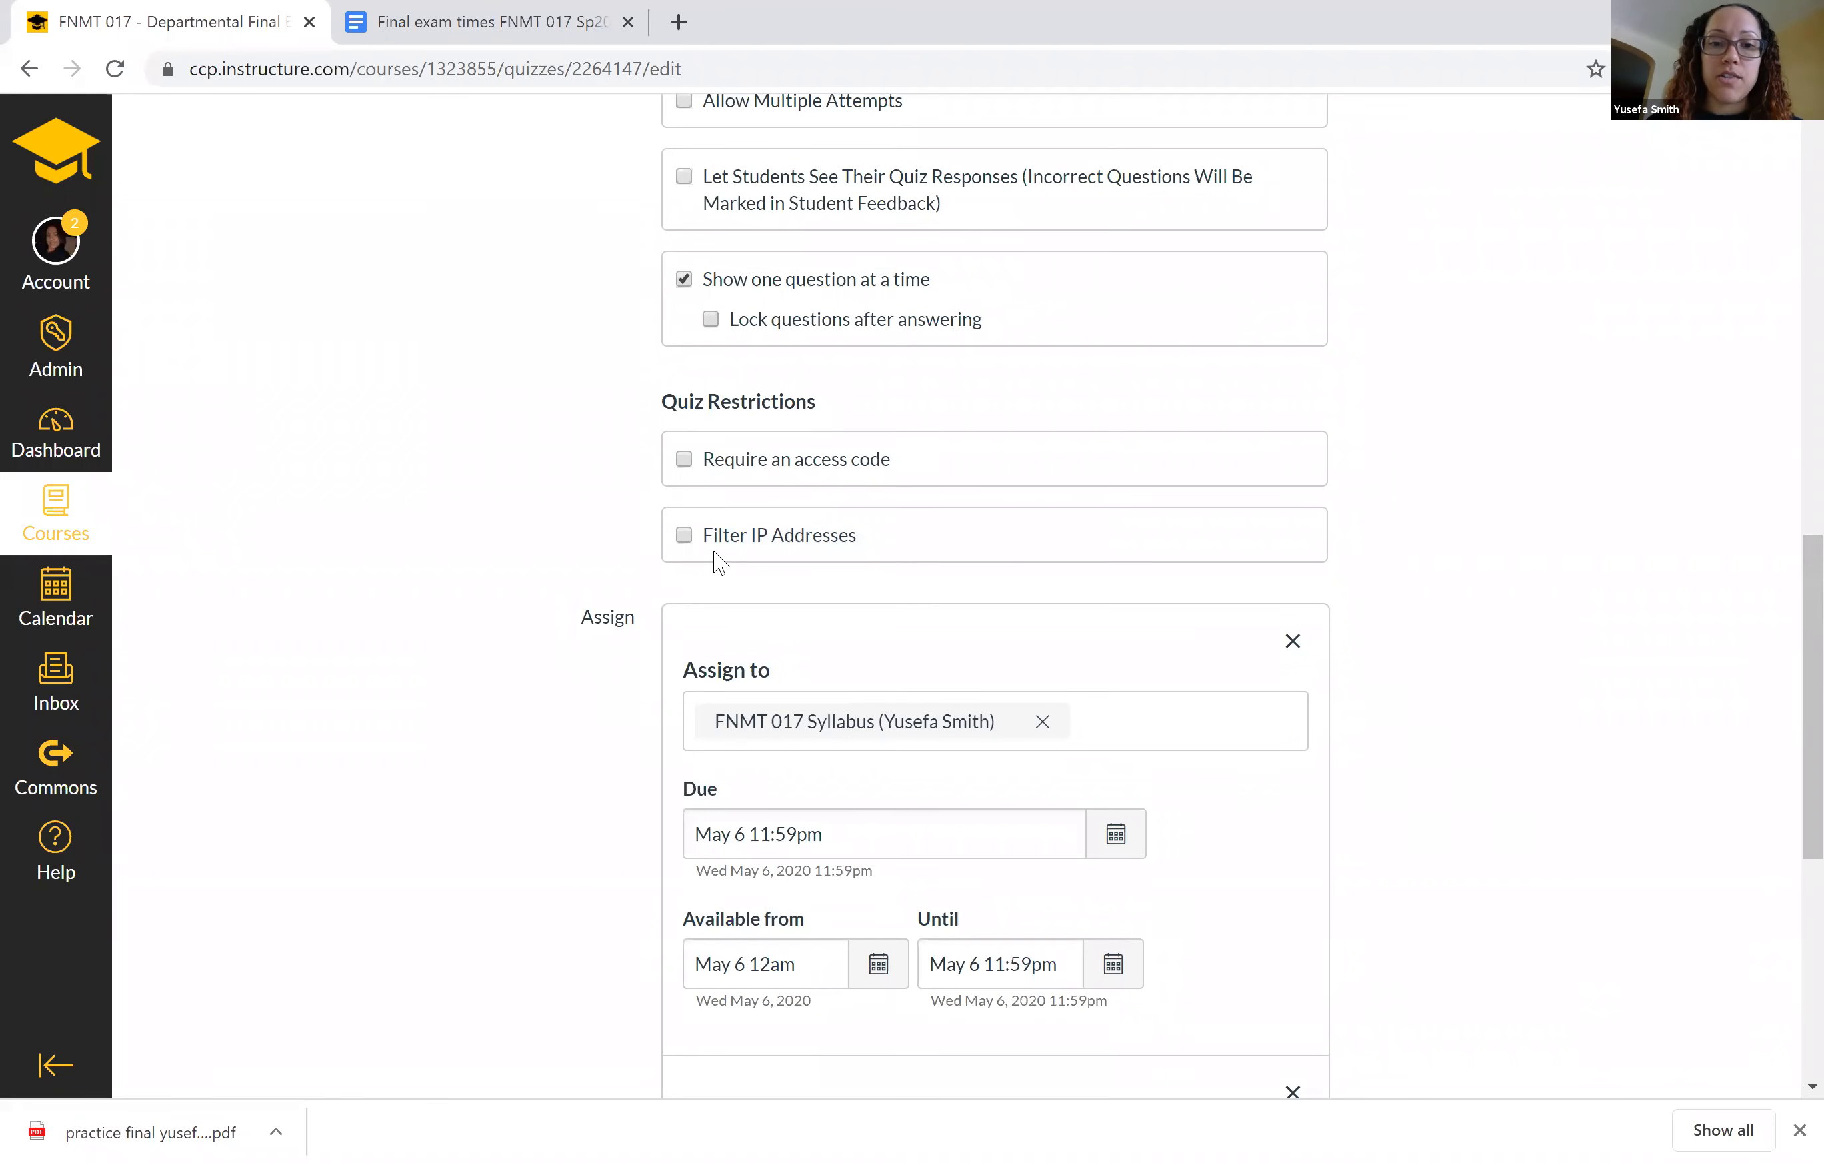
scroll(647, 575, down, 3)
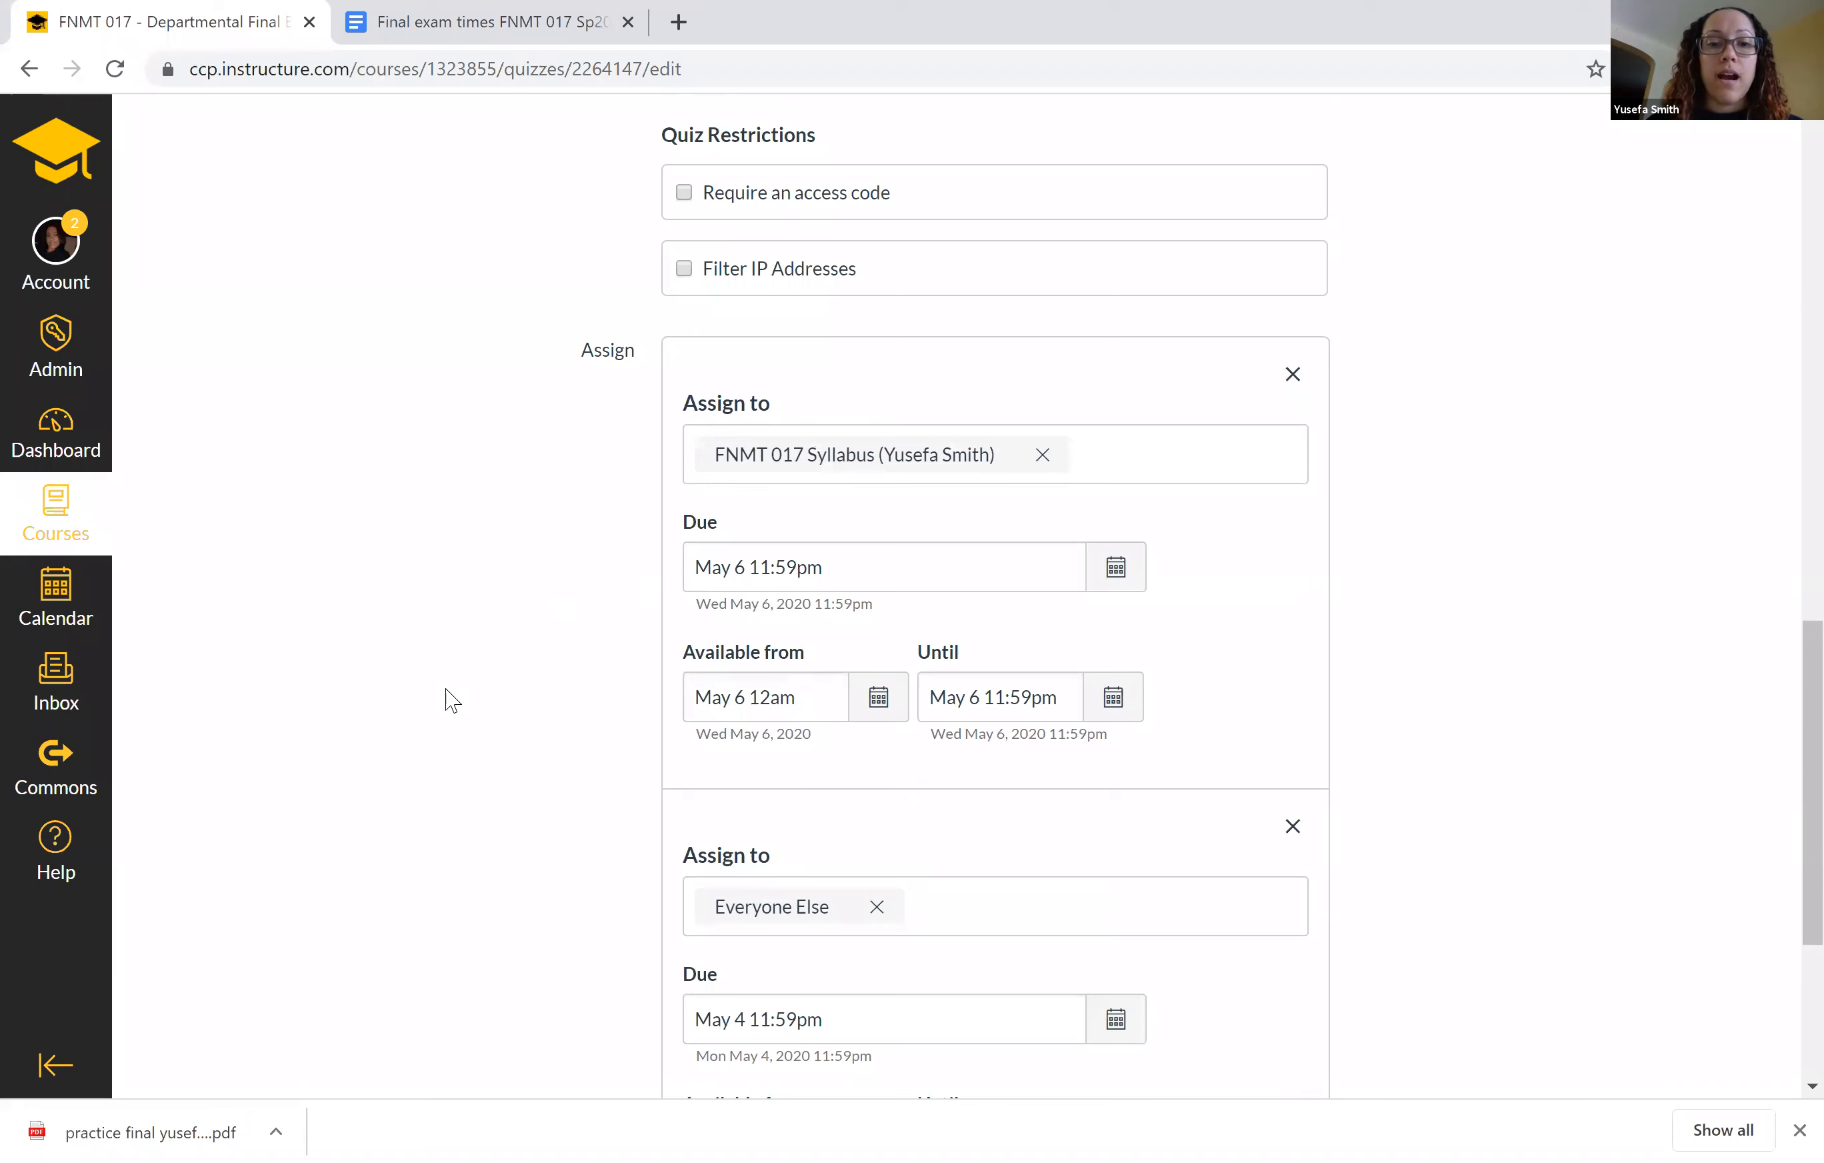
click(1293, 375)
click(1490, 711)
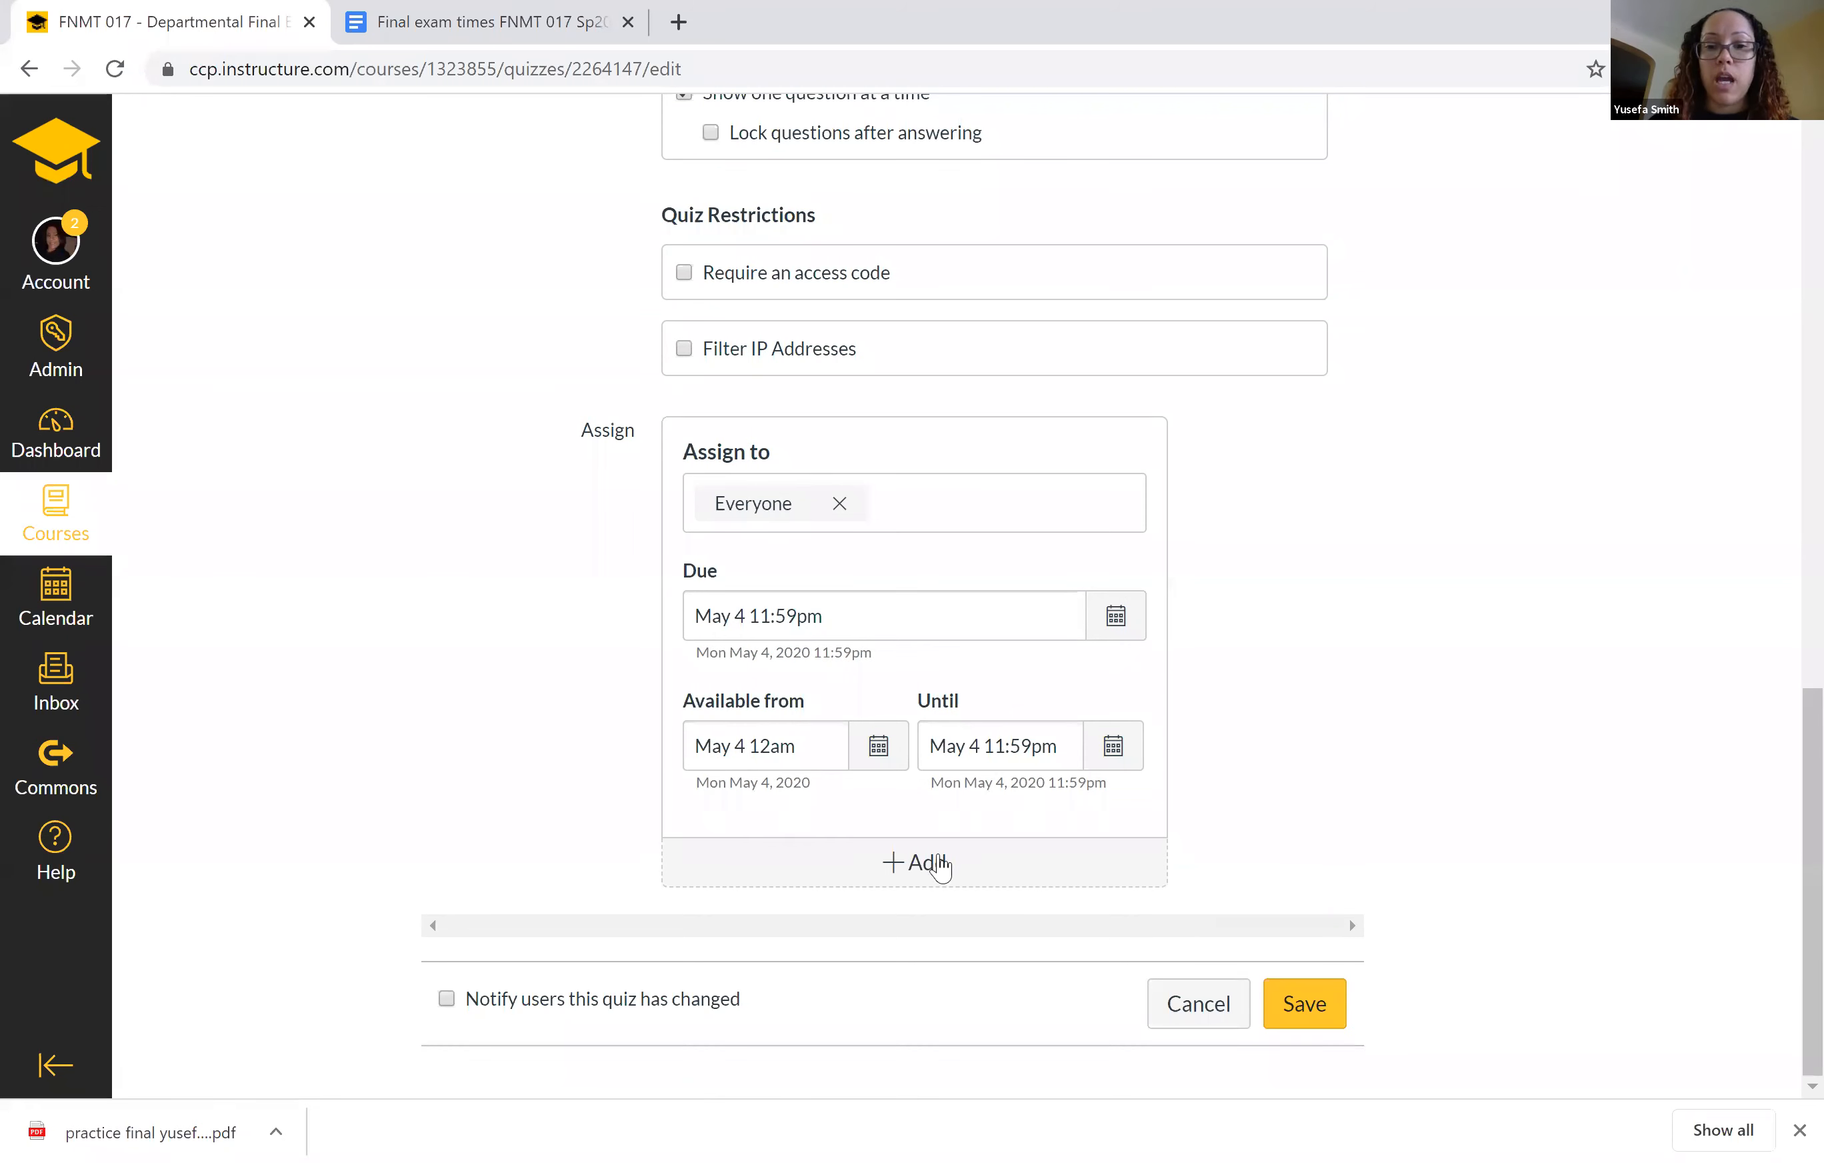
Add another assignment entry to the quiz and assign it to the FNMT 017 Syllabus course section.
click(905, 864)
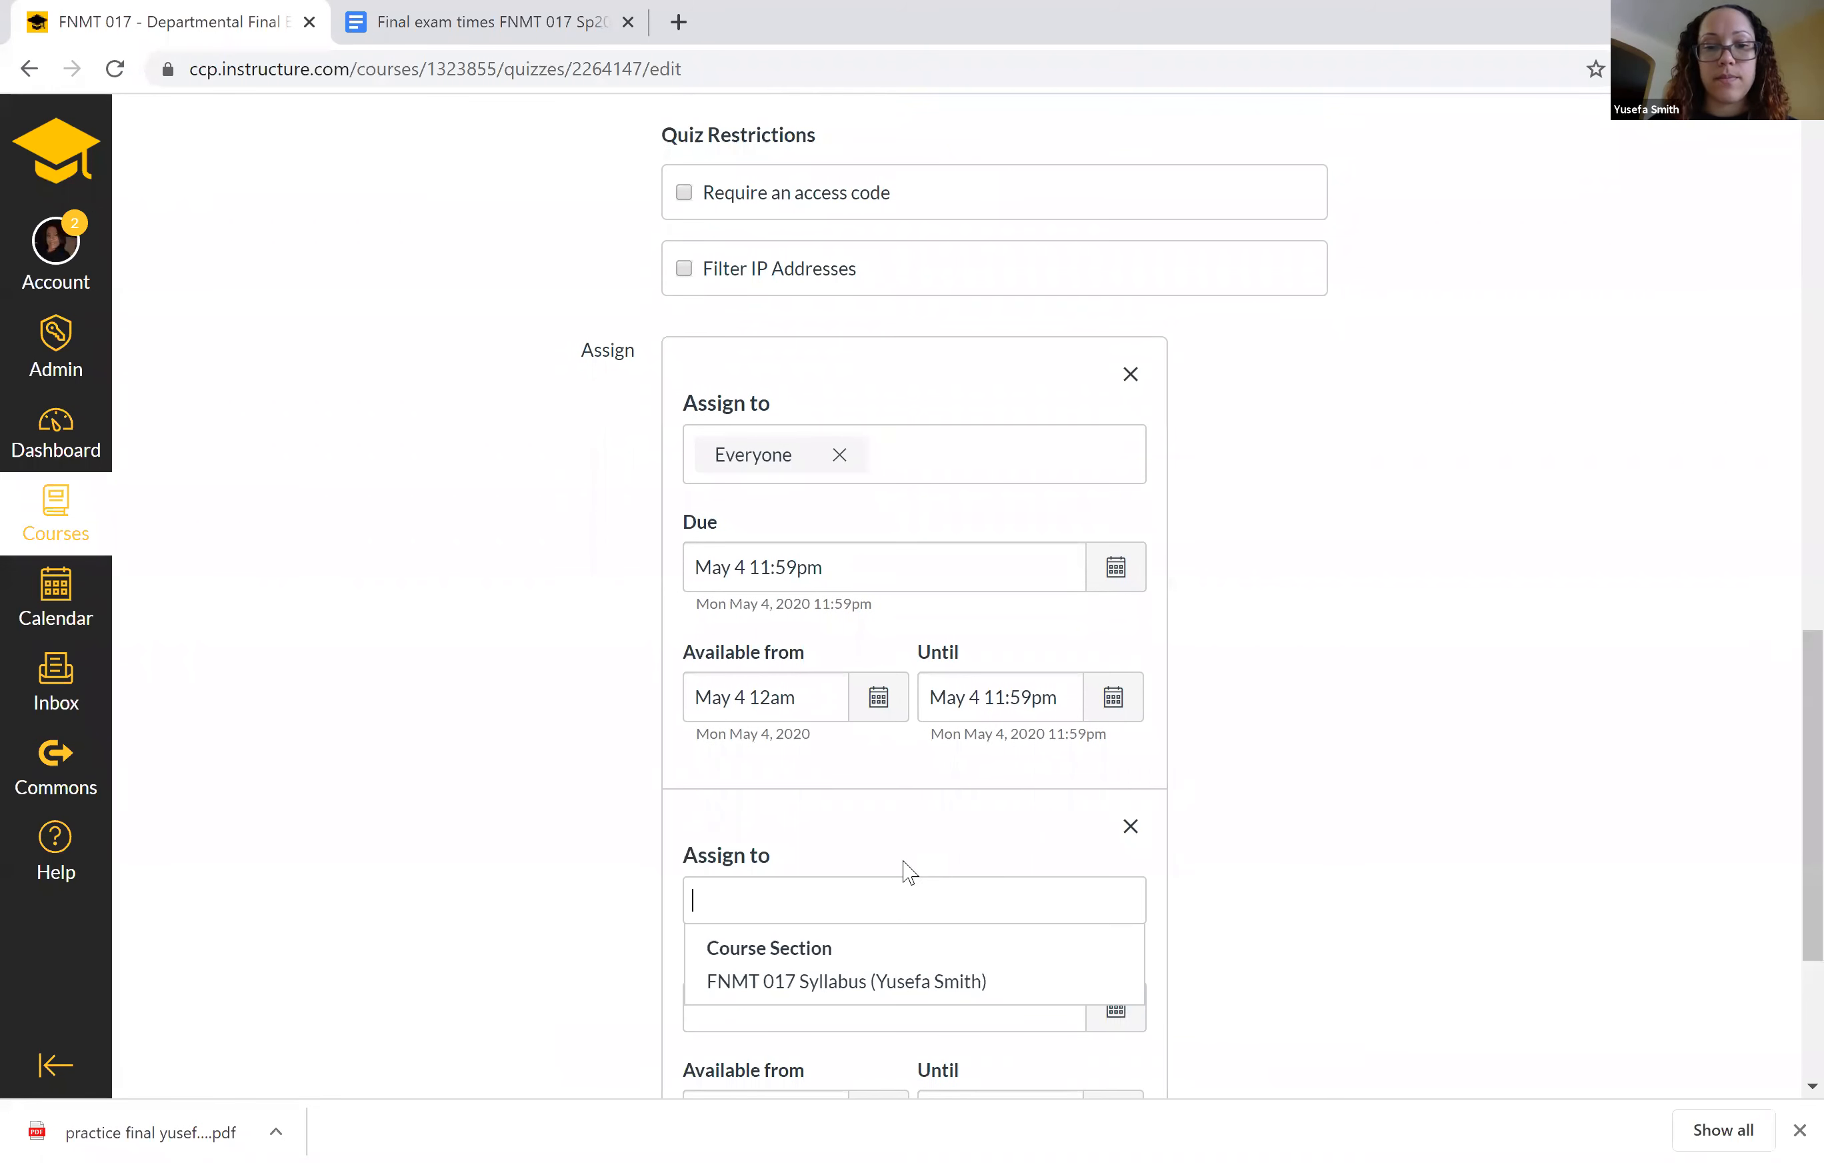
scroll(1610, 792, down, 2)
scroll(1612, 795, down, 1)
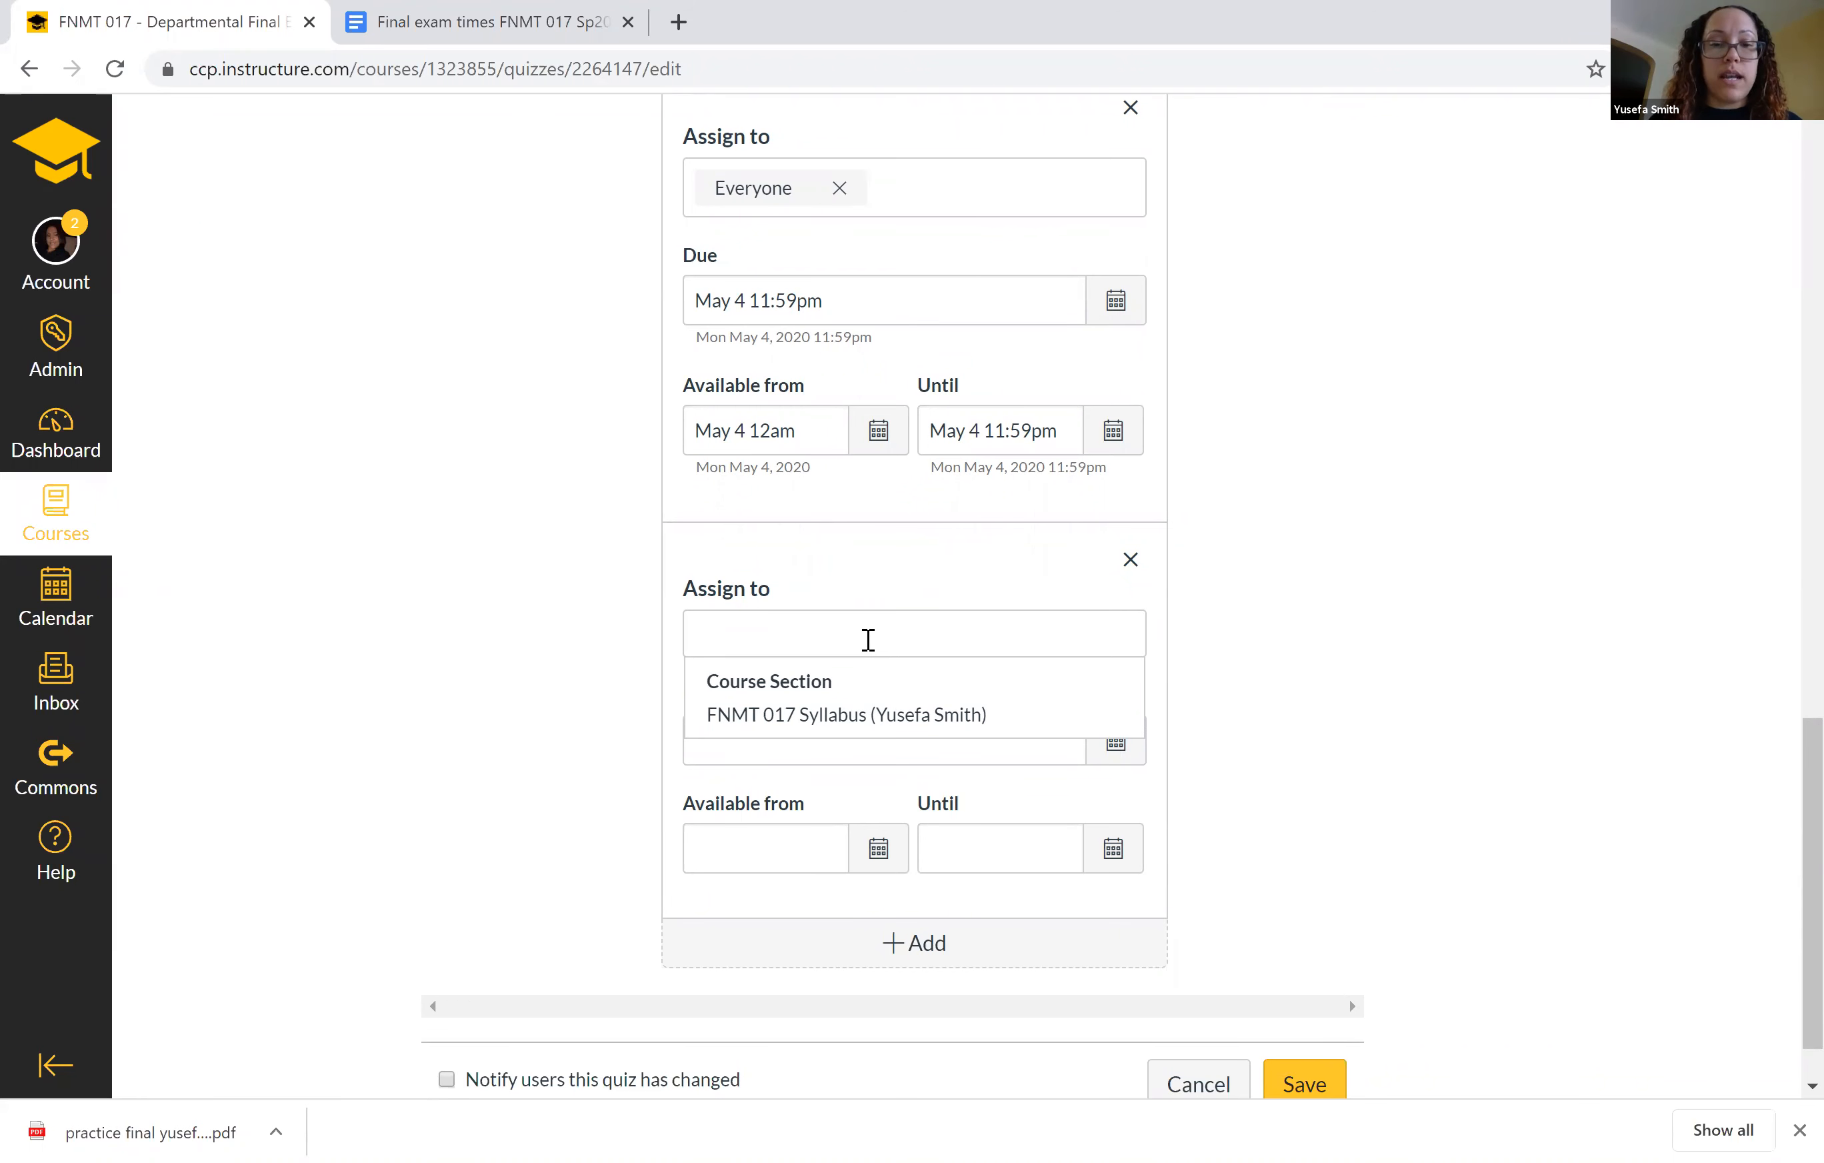
text(yusefa)
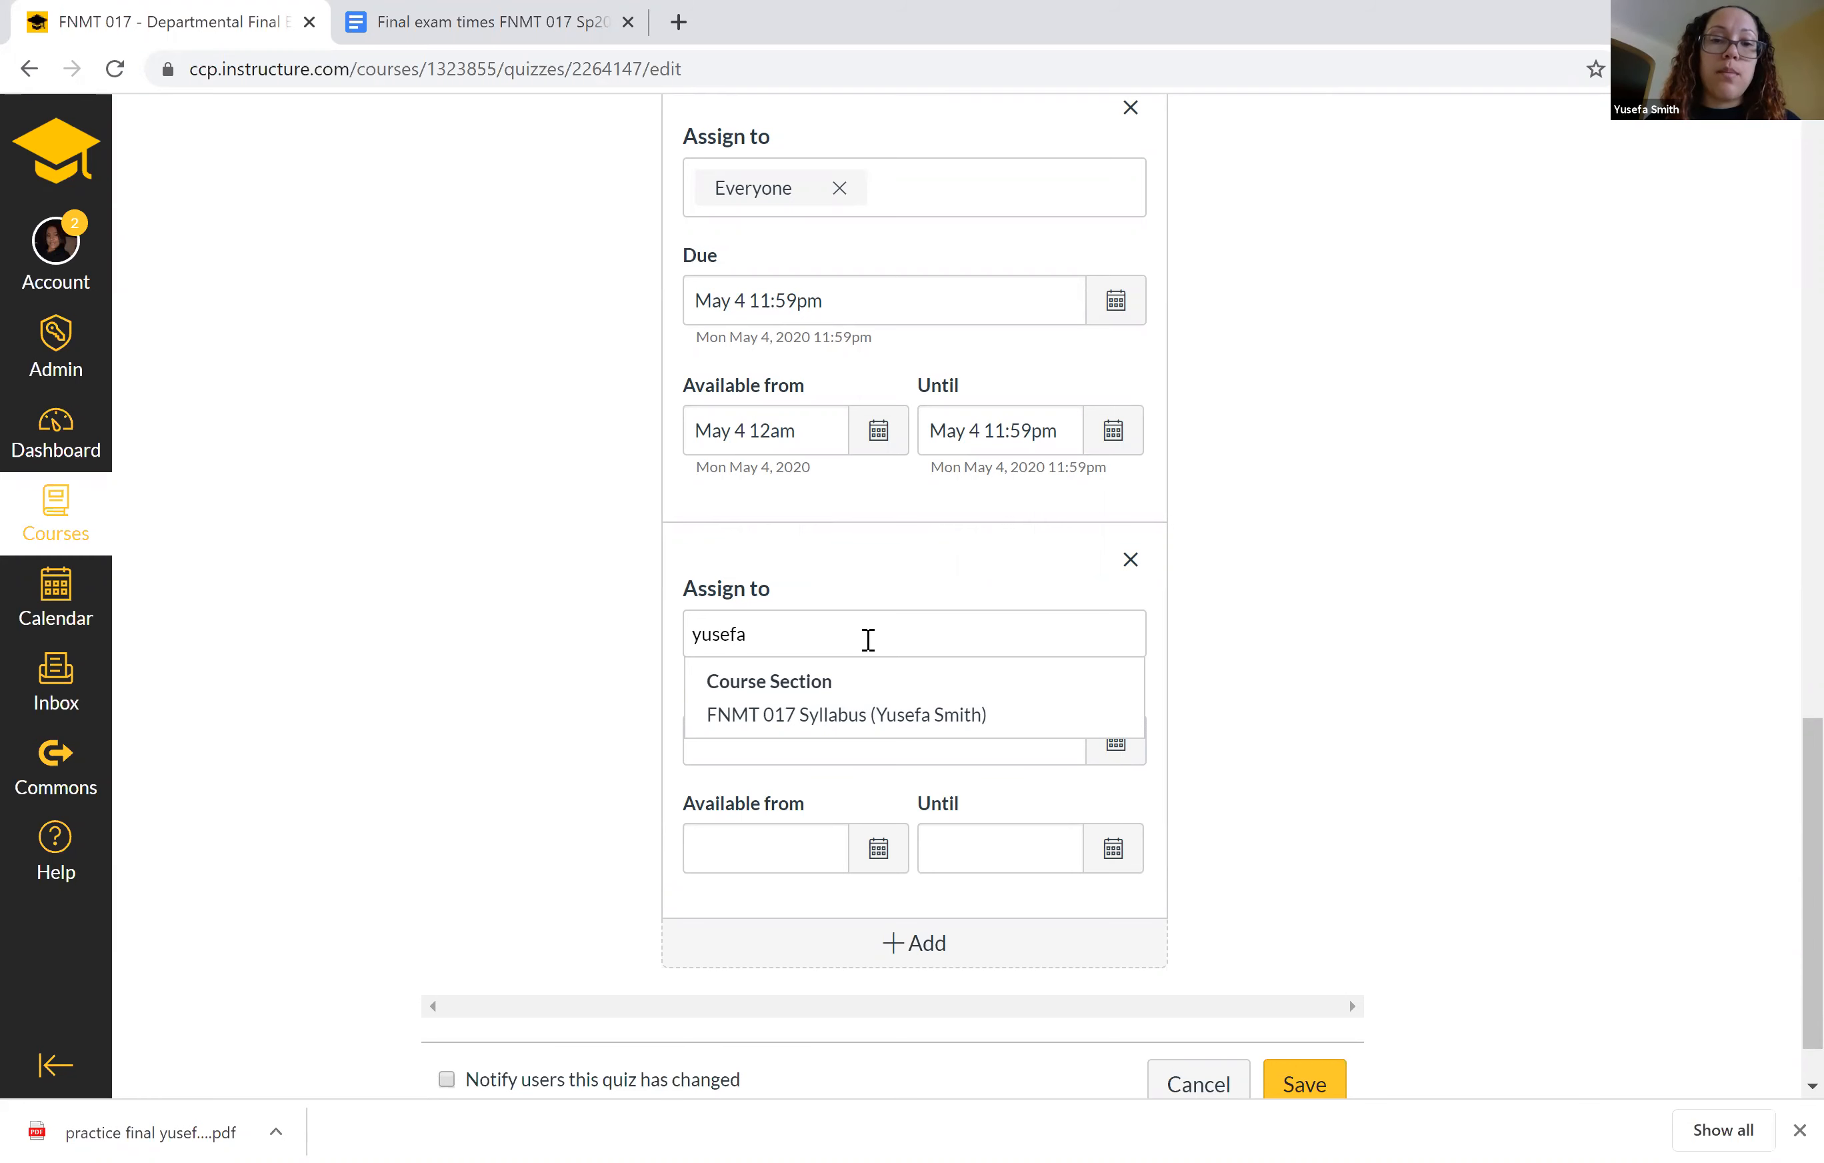
click(839, 723)
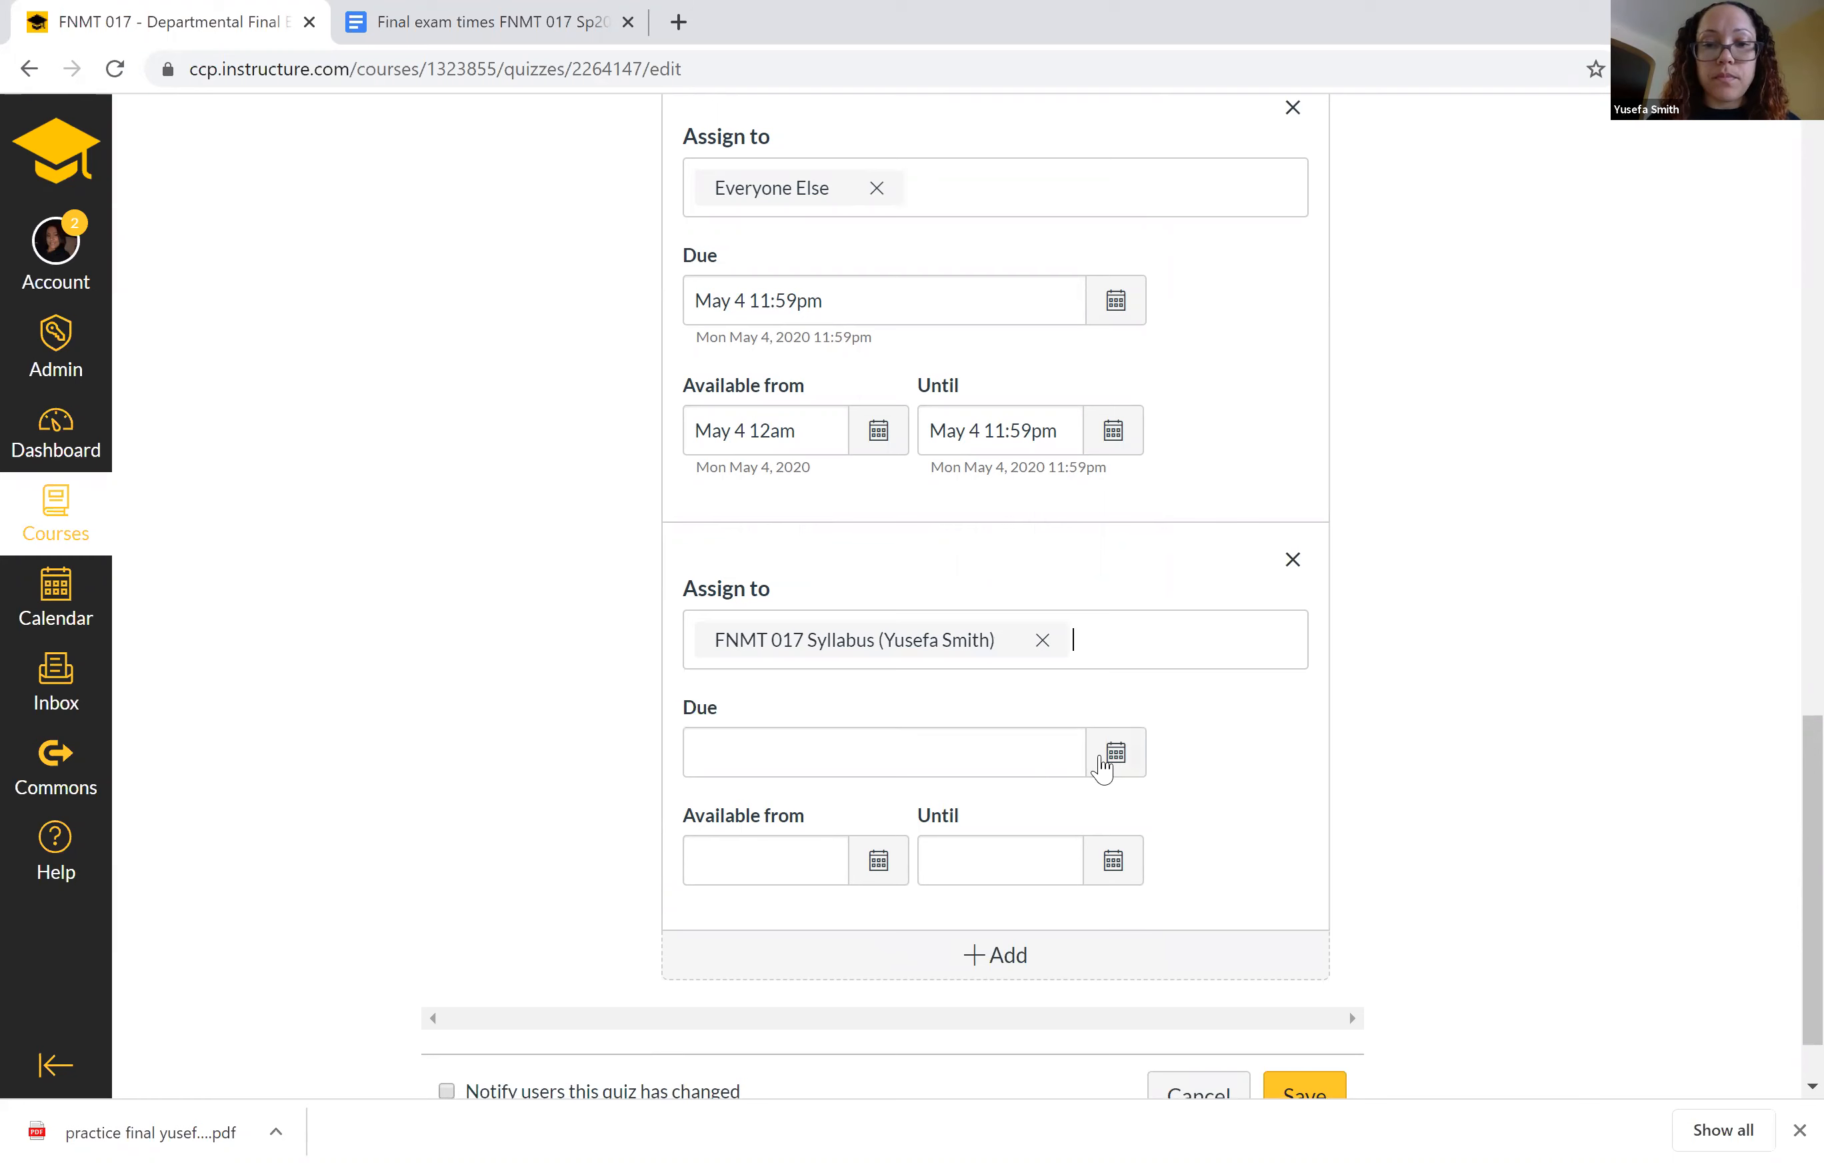
Set the section entry's due date to May 6, 2020 at 11:59pm.
click(1111, 755)
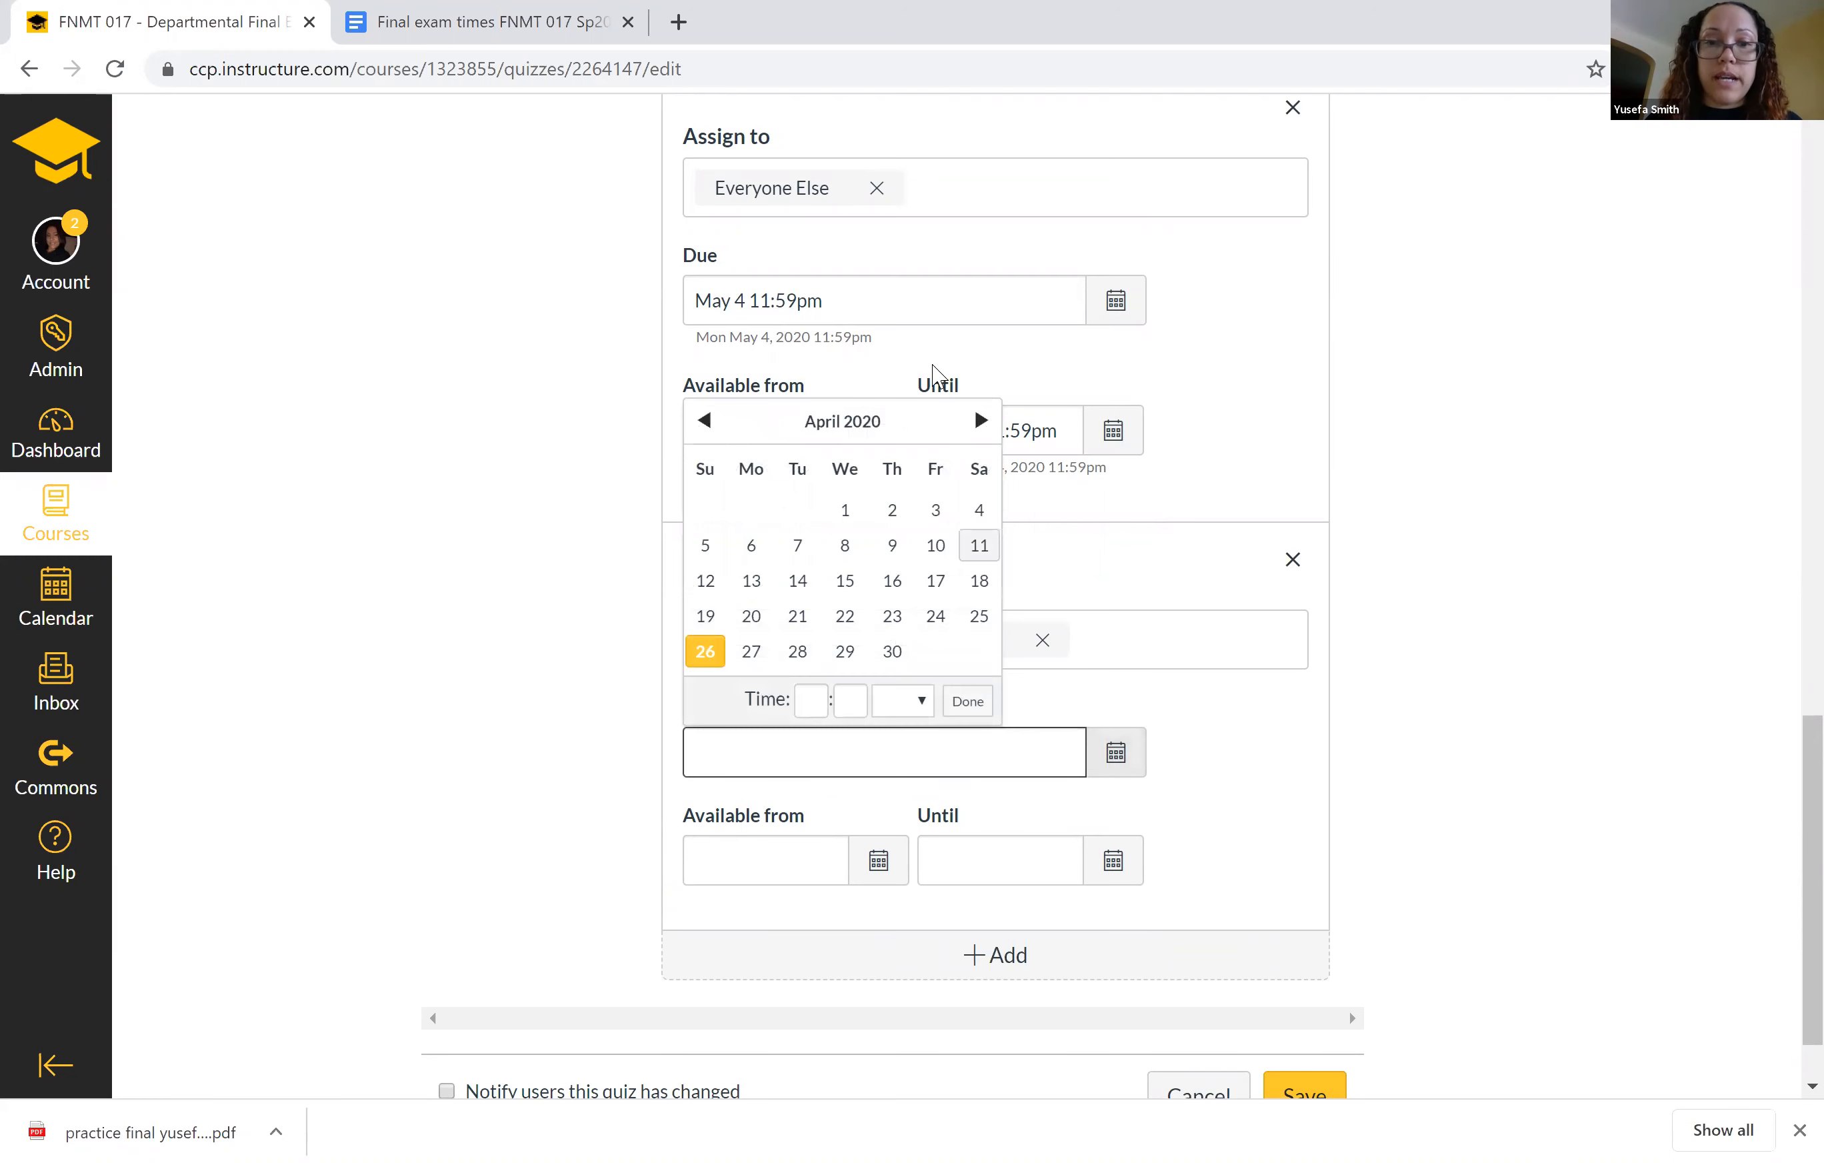
click(979, 421)
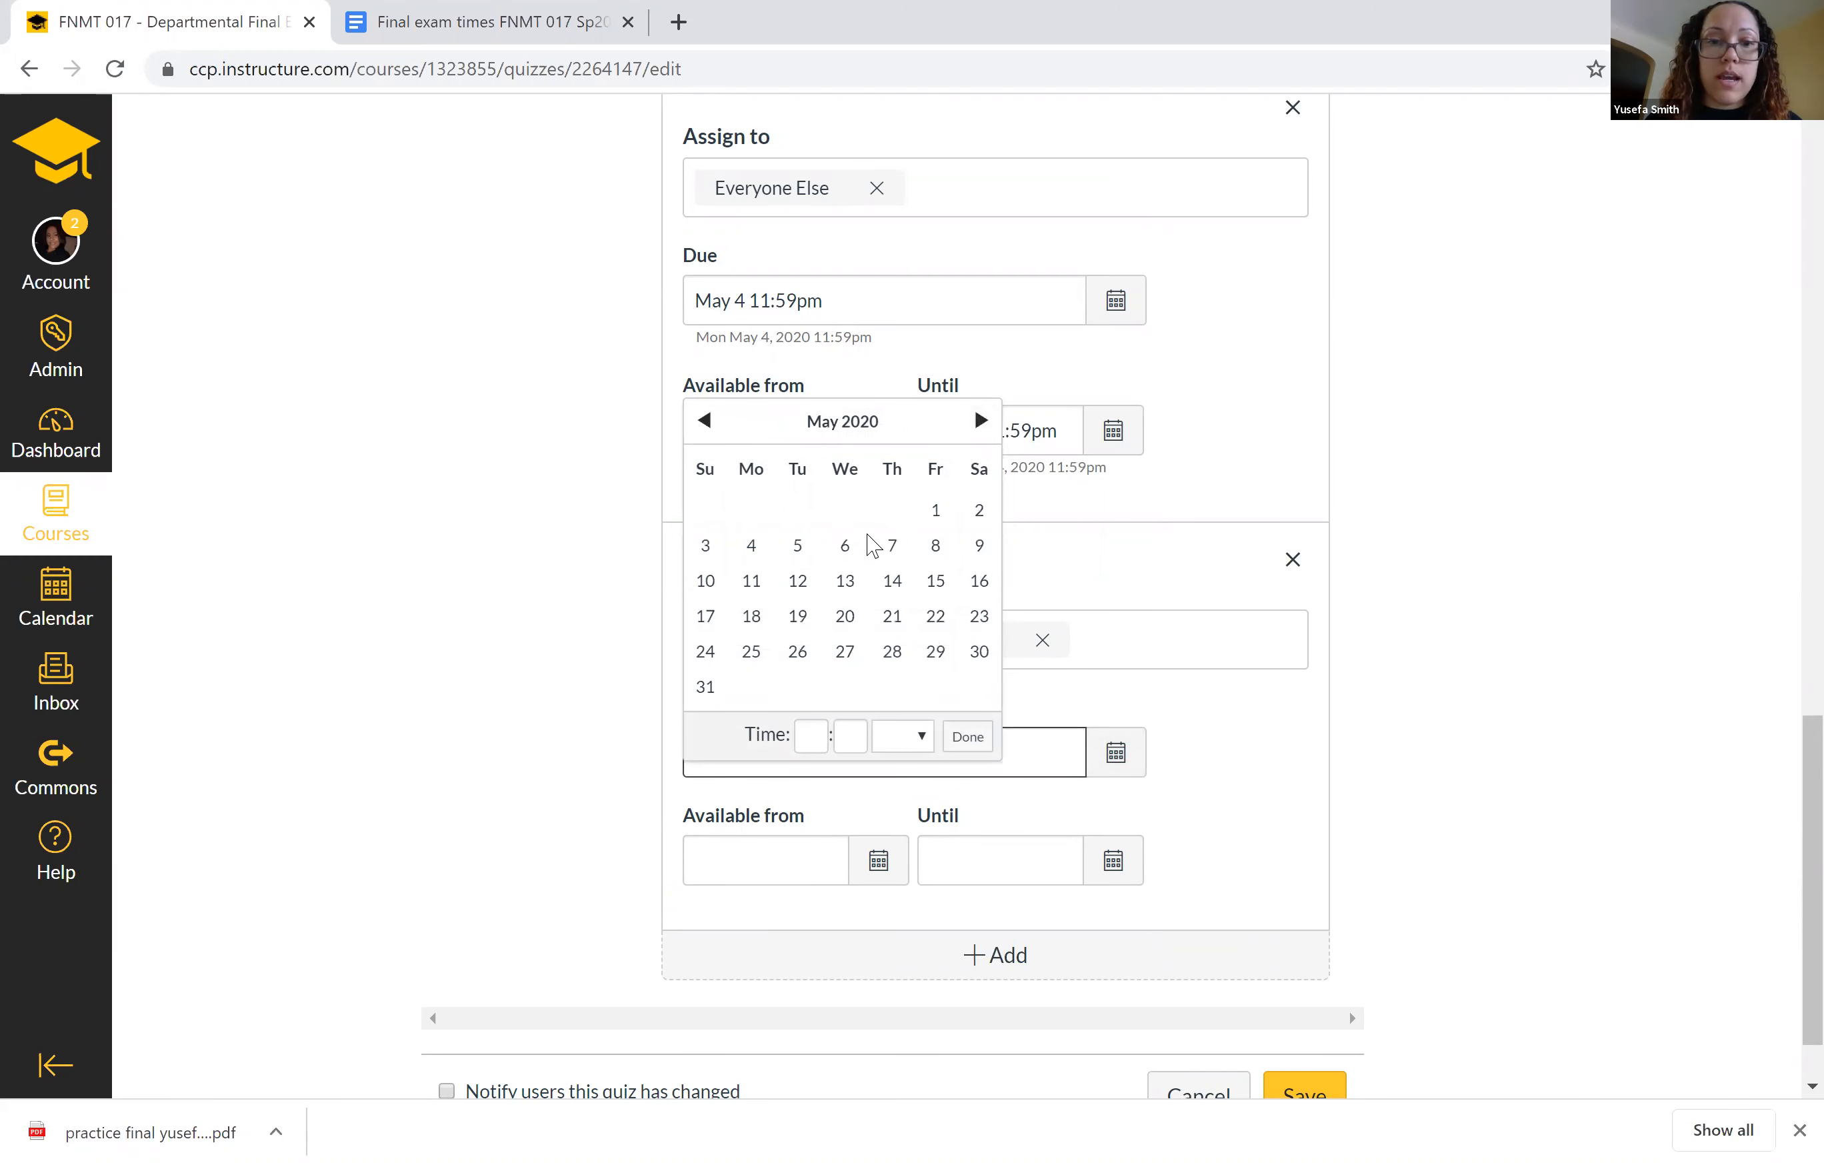
click(845, 545)
click(969, 739)
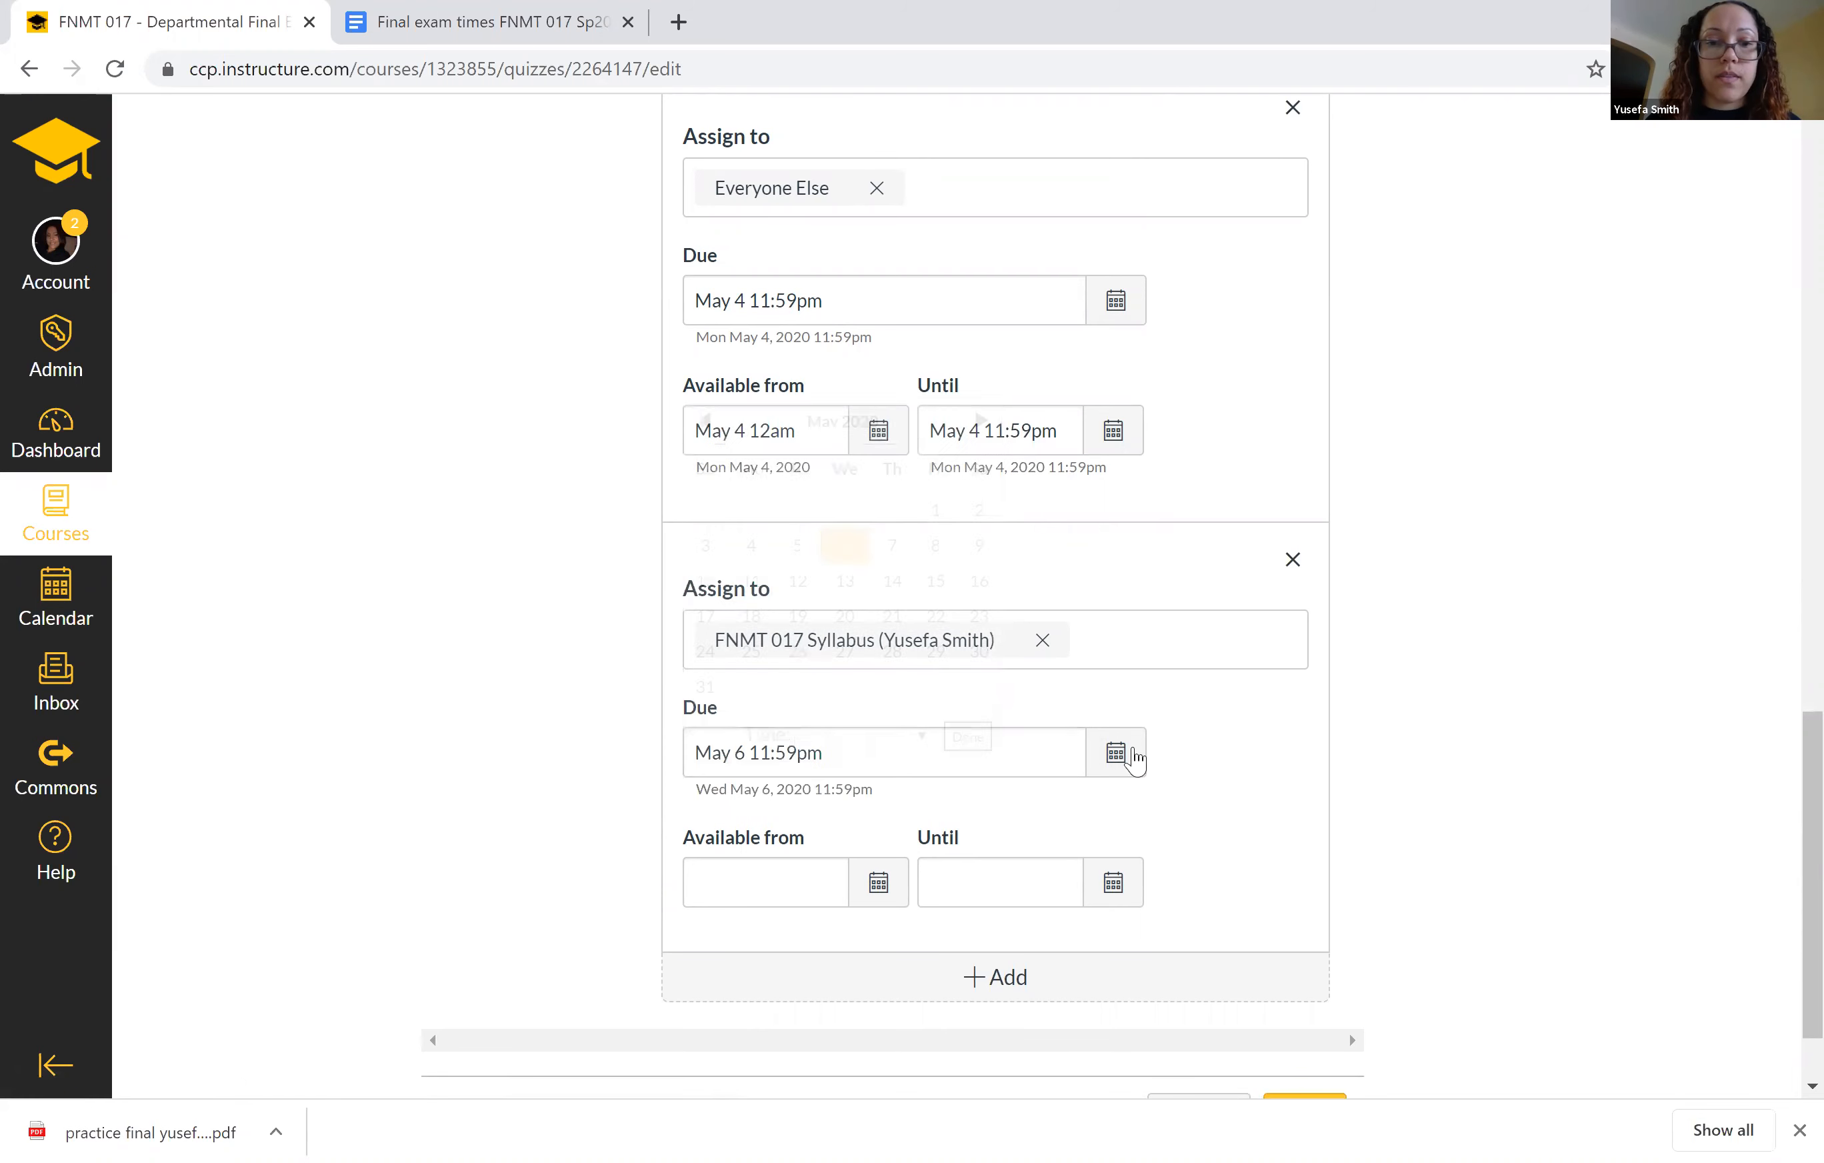
Make the quiz available to the section from May 6 12am until May 6 11:59pm.
scroll(1487, 704, down, 1)
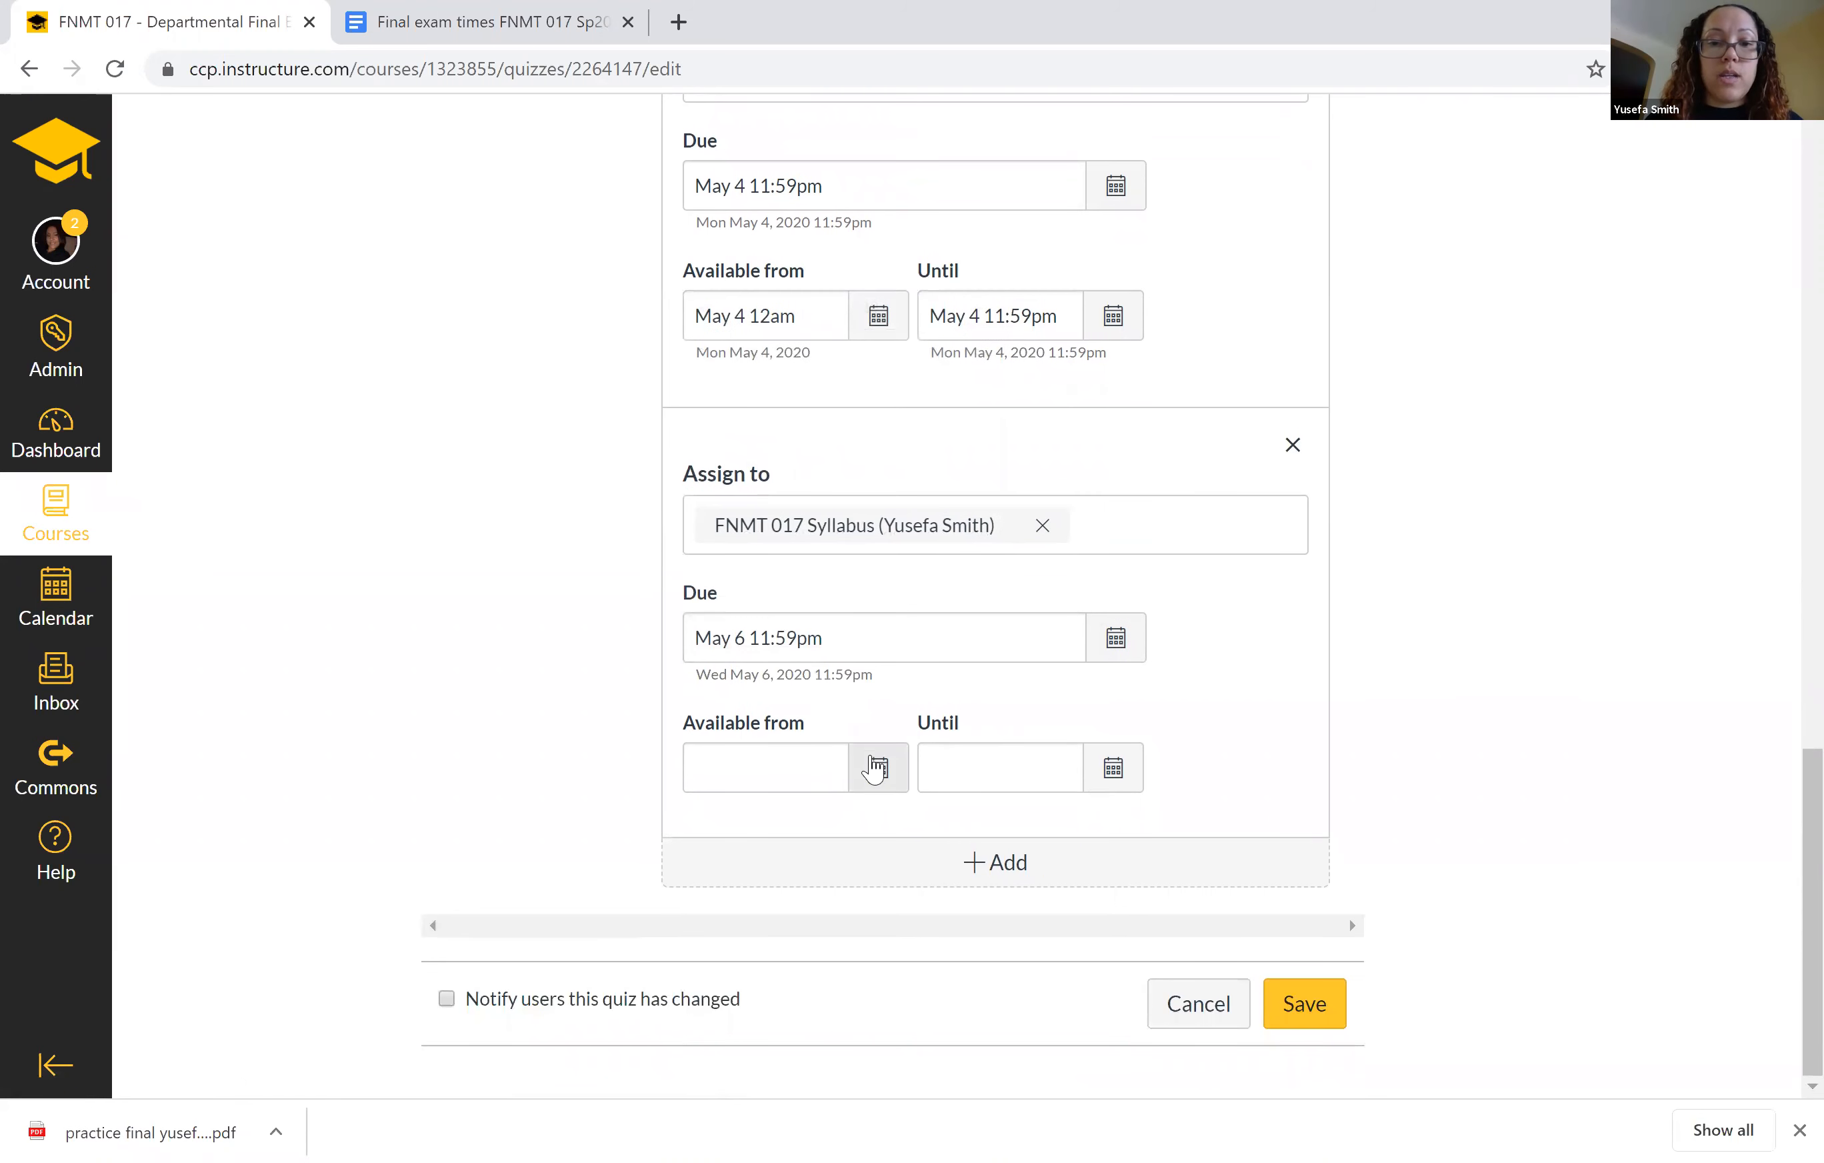
click(876, 768)
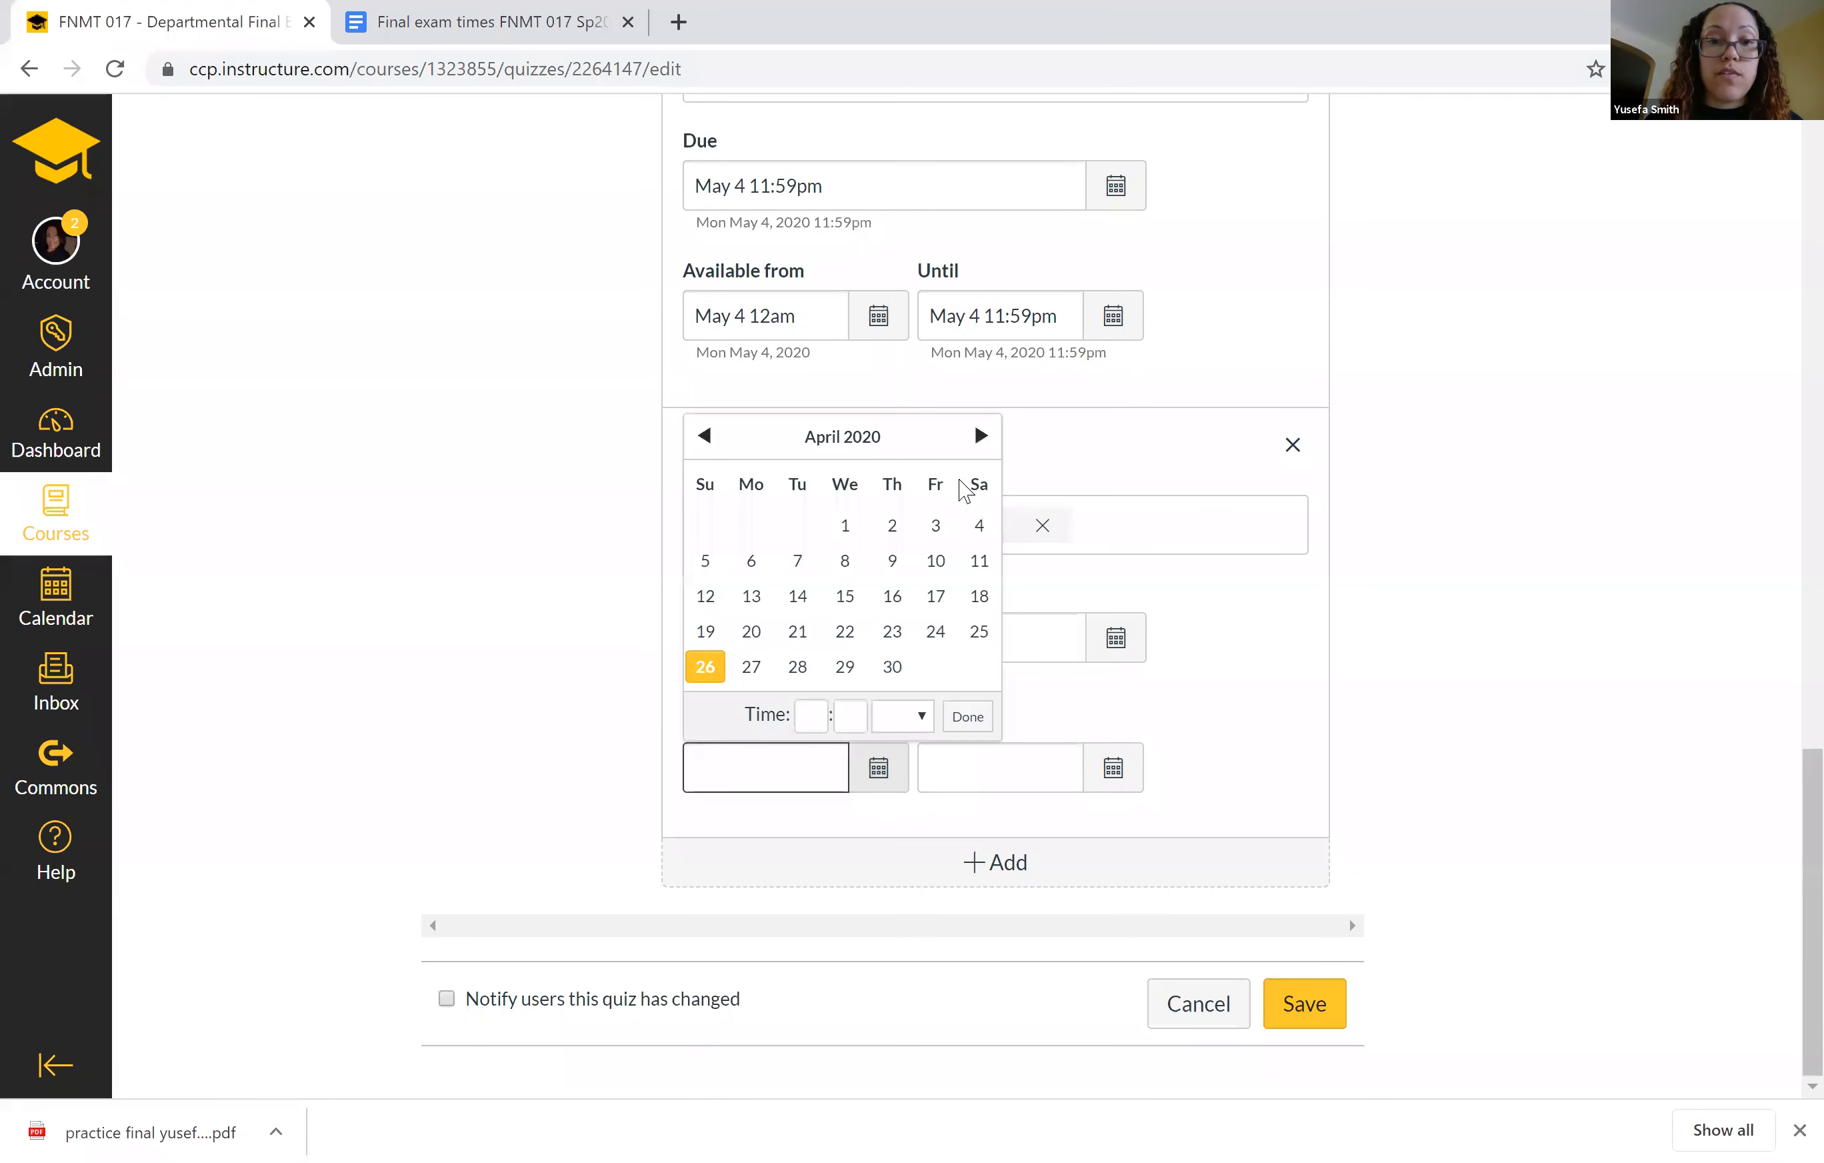
click(981, 435)
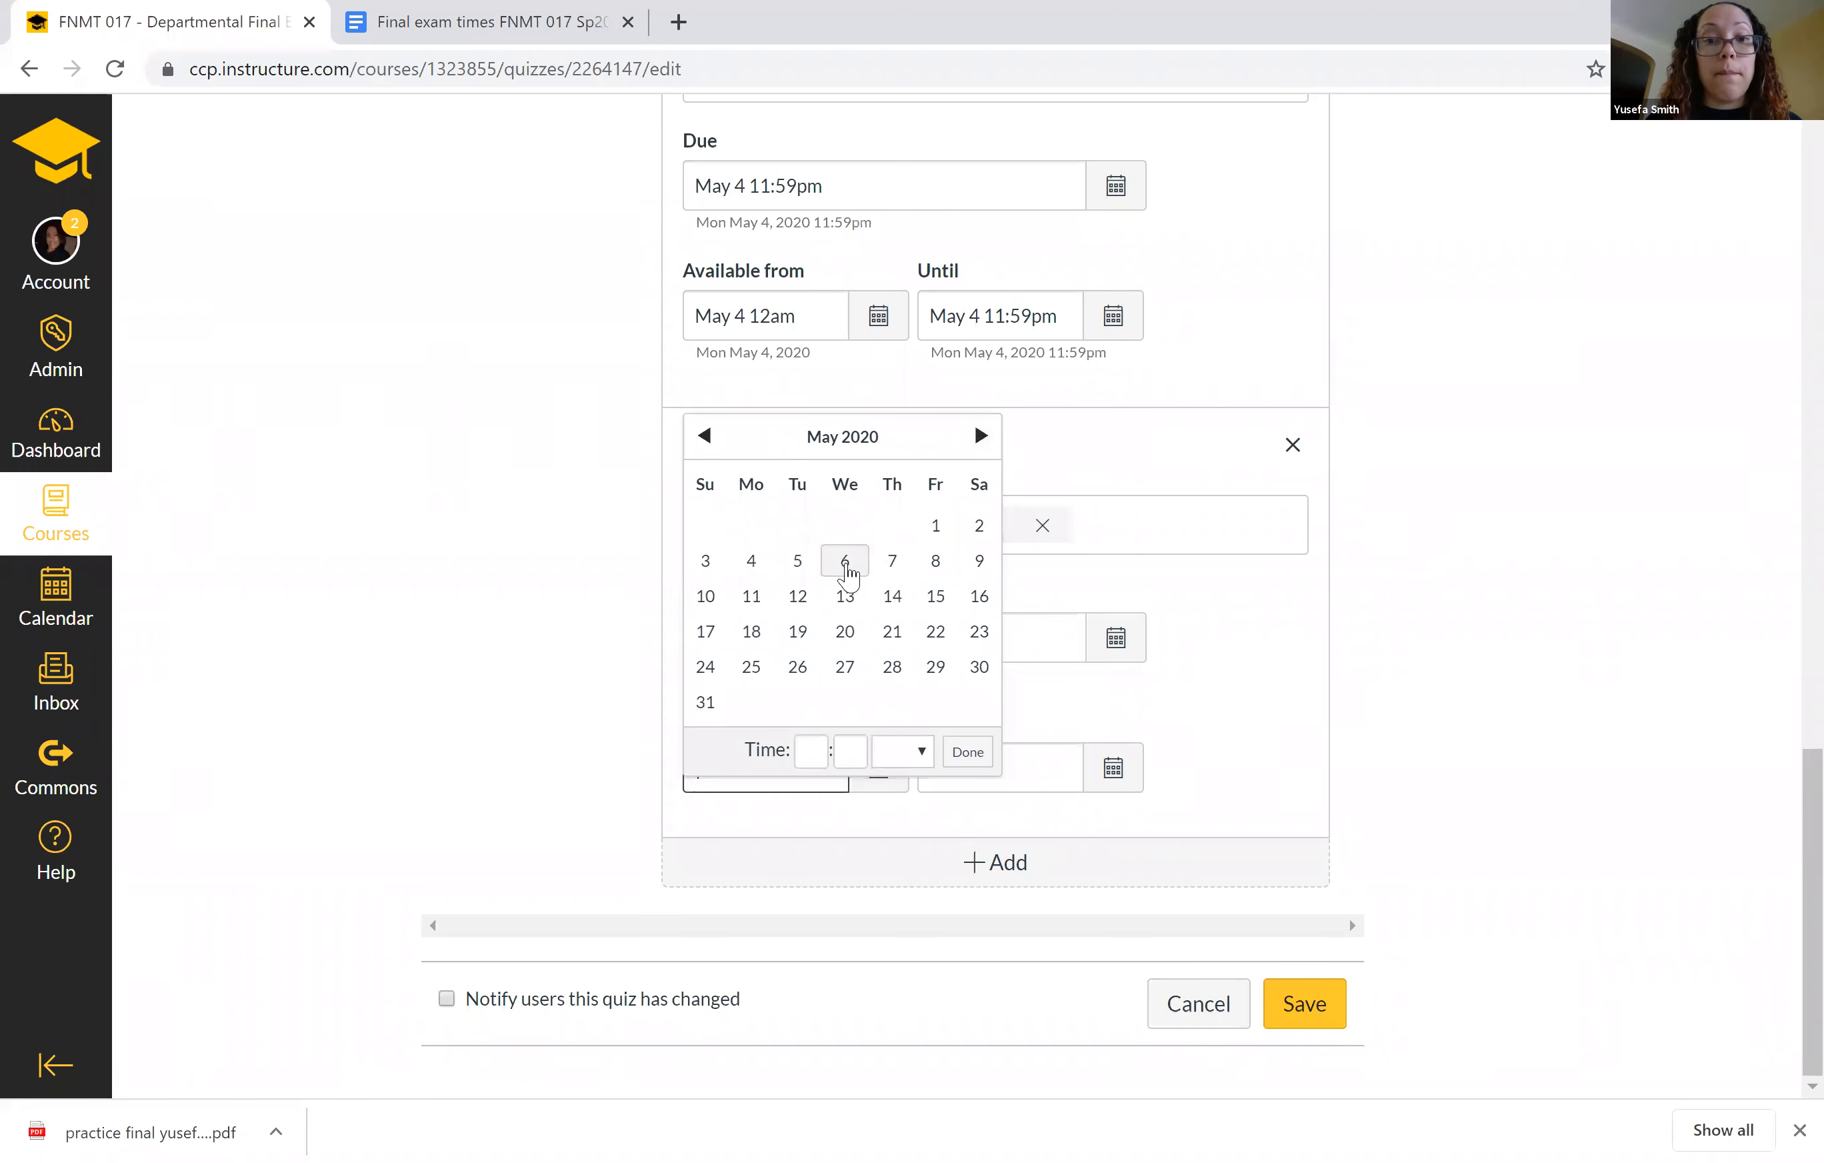
click(845, 562)
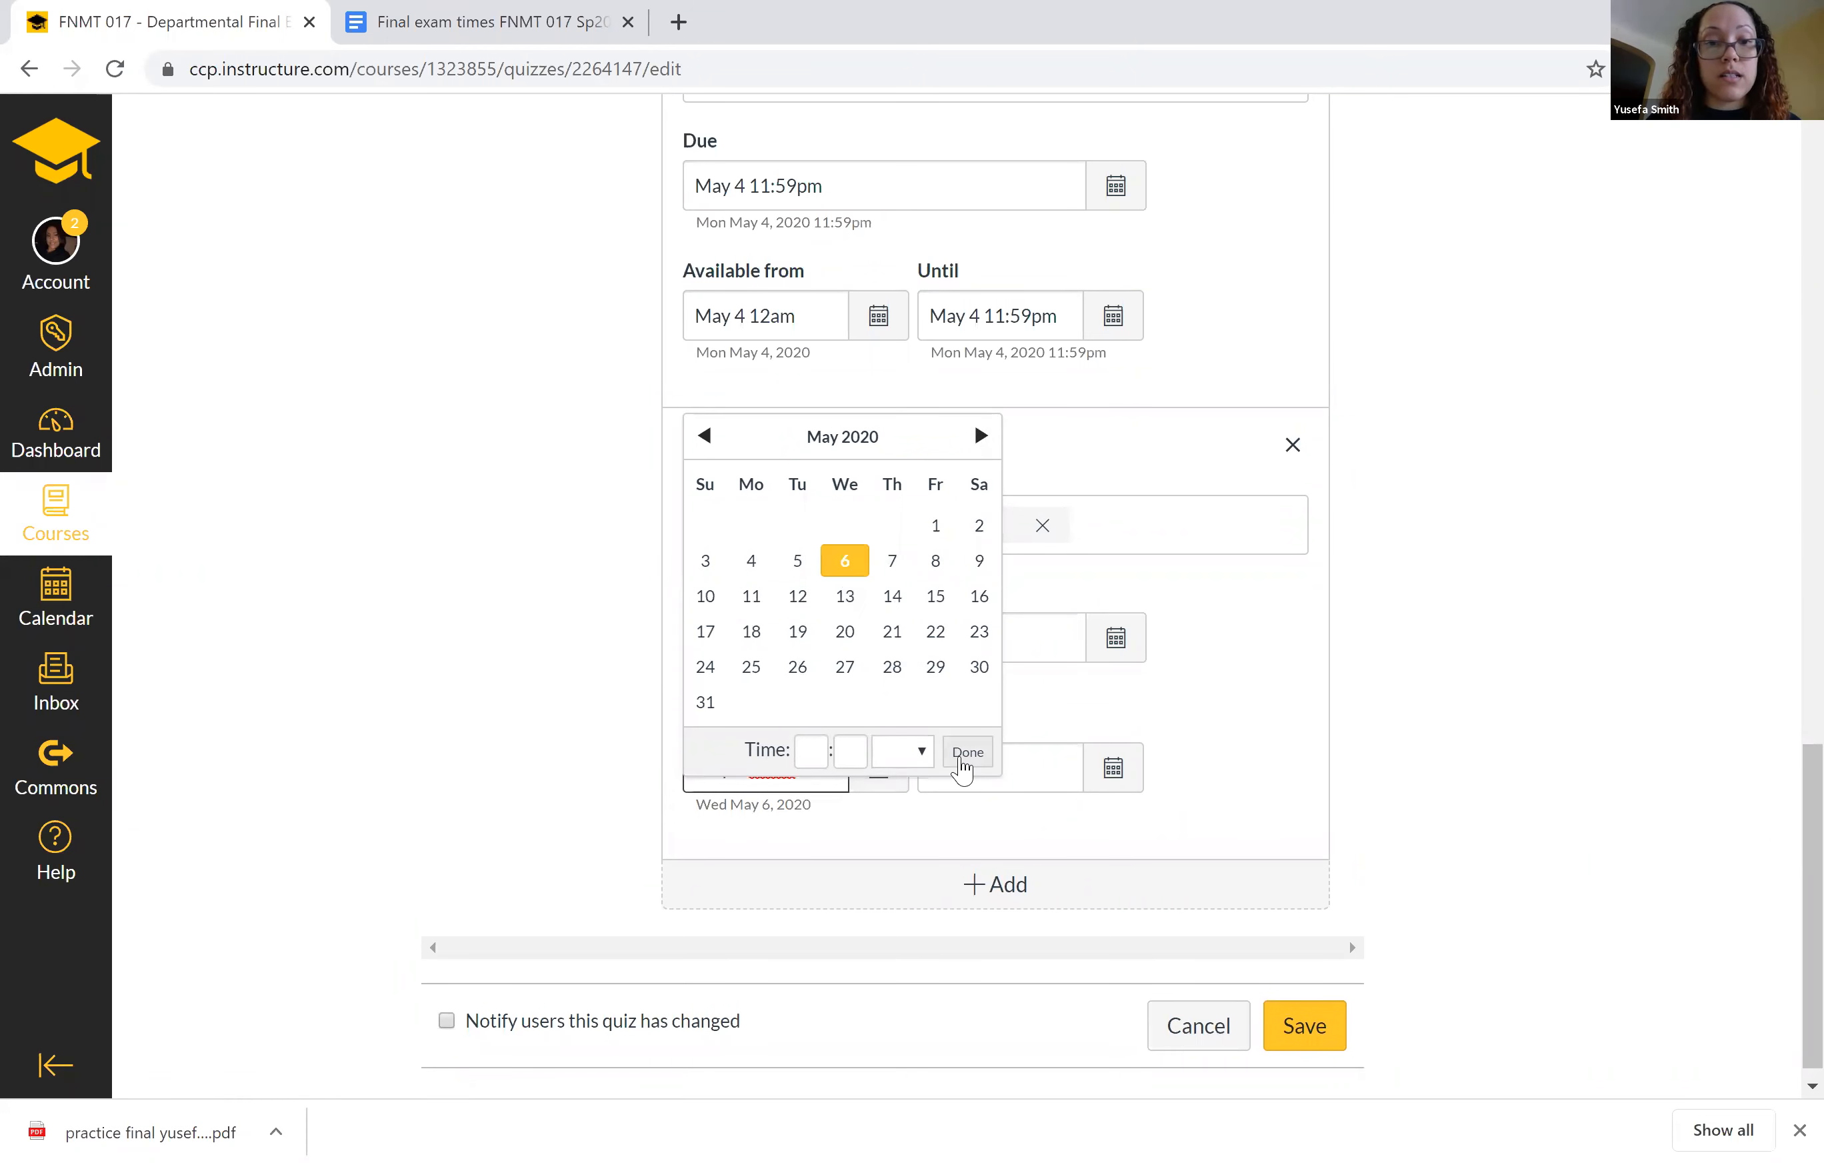
click(964, 755)
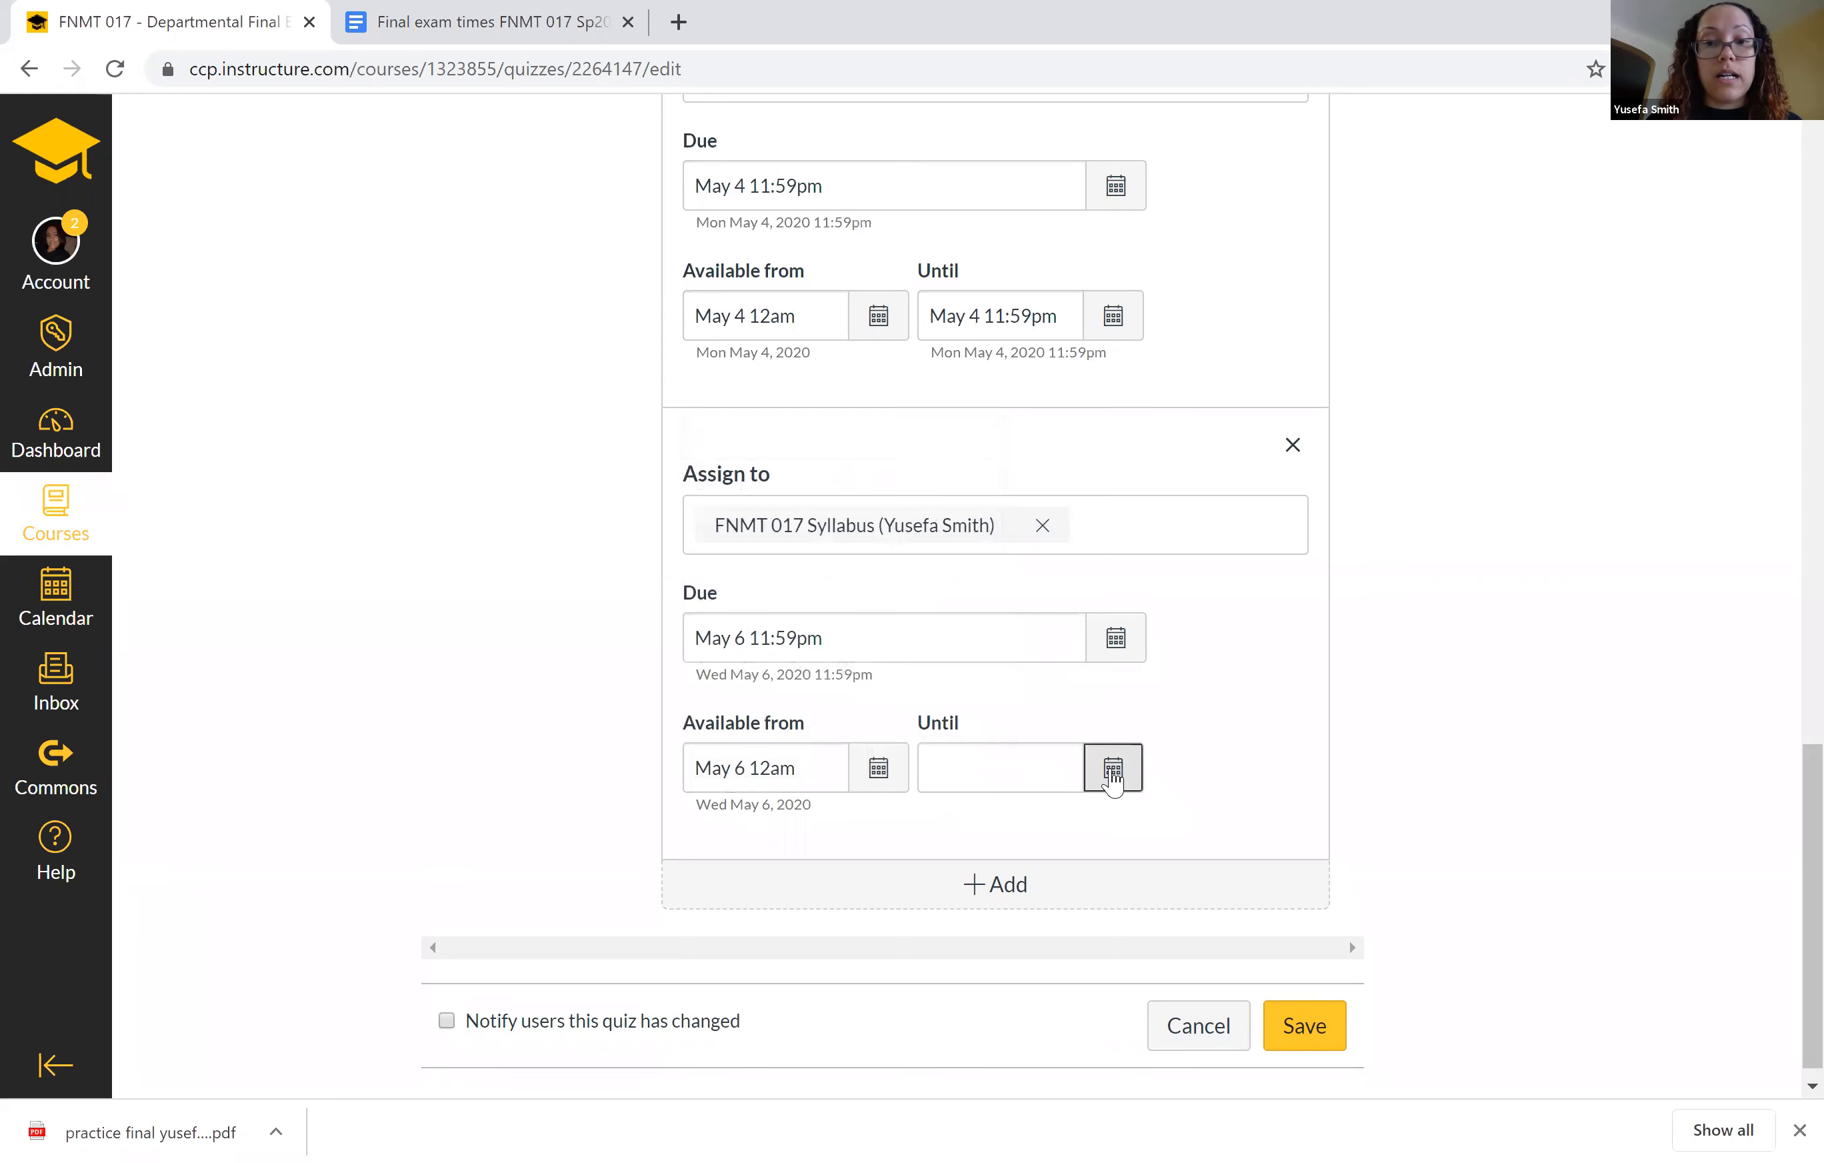
click(1113, 781)
click(1214, 436)
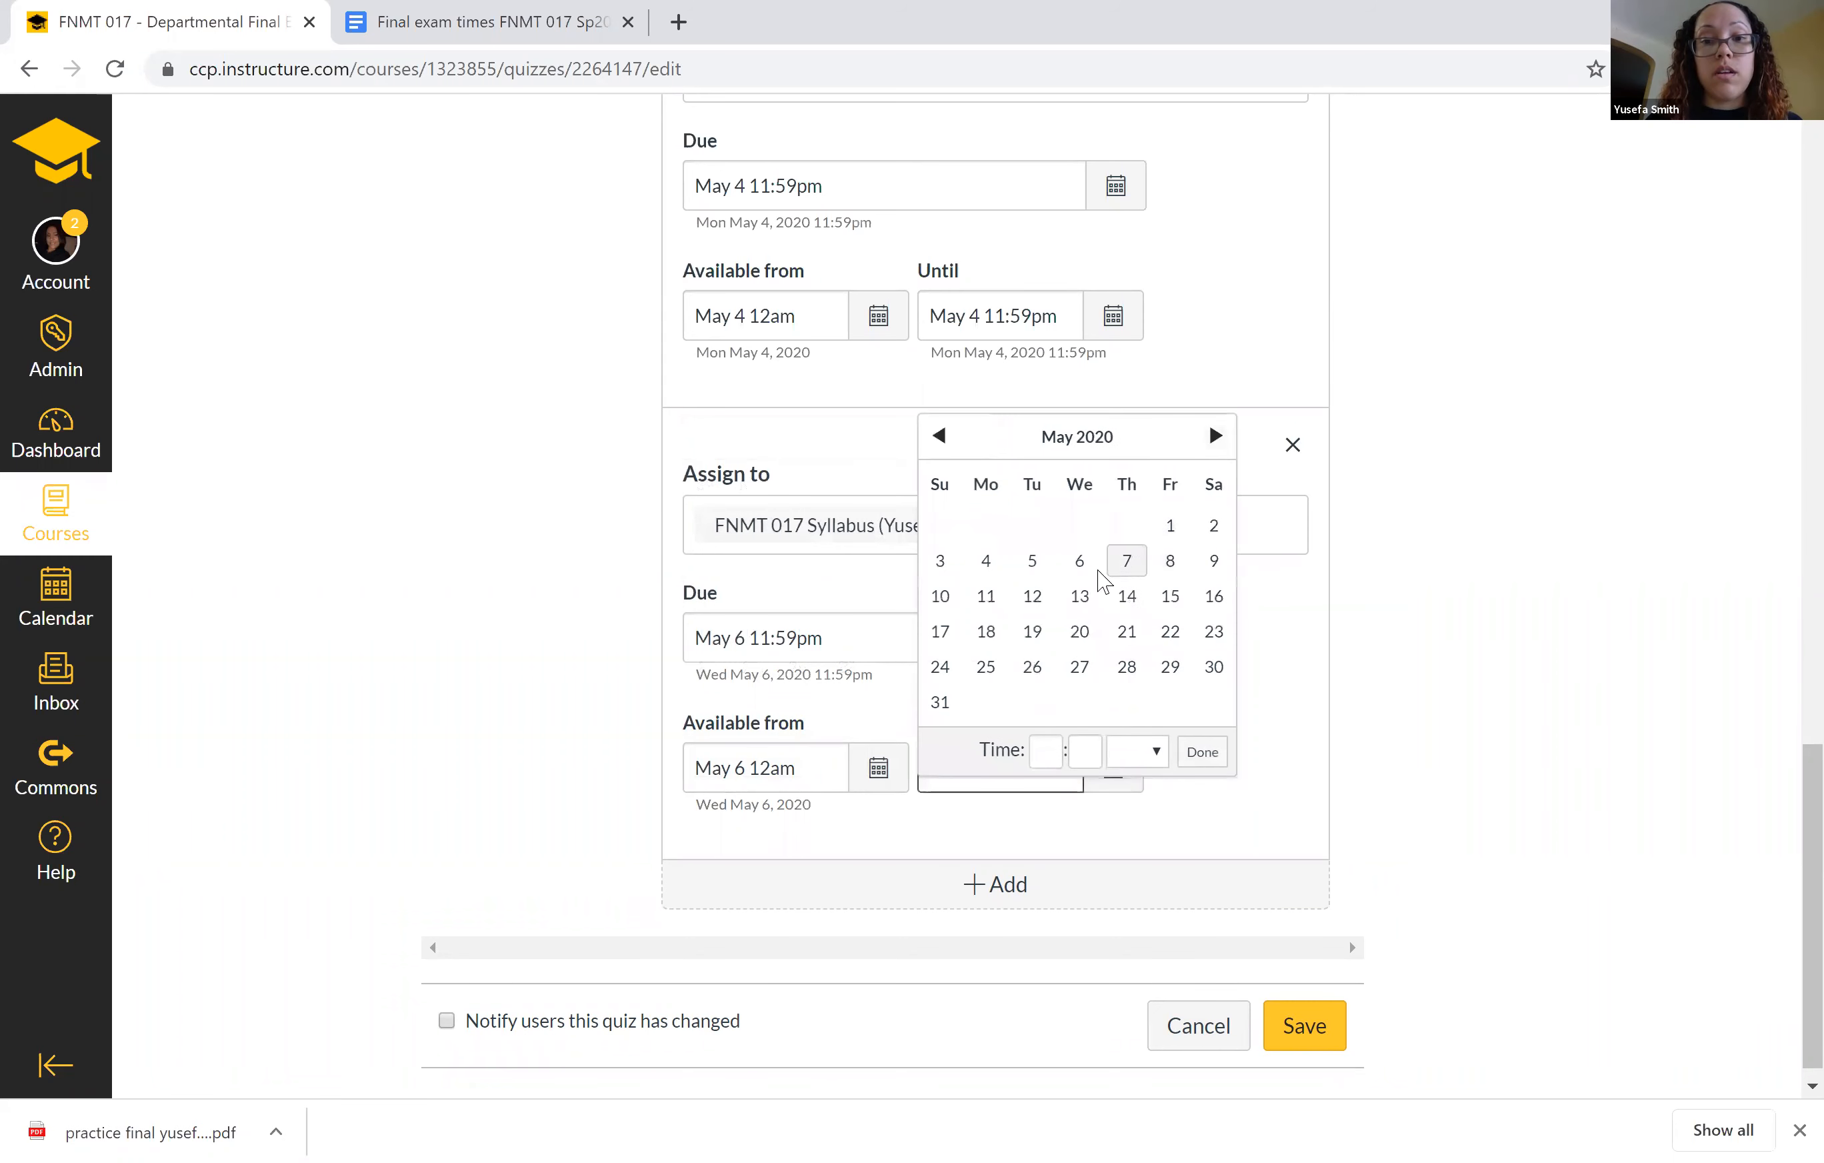
click(1079, 561)
click(1202, 752)
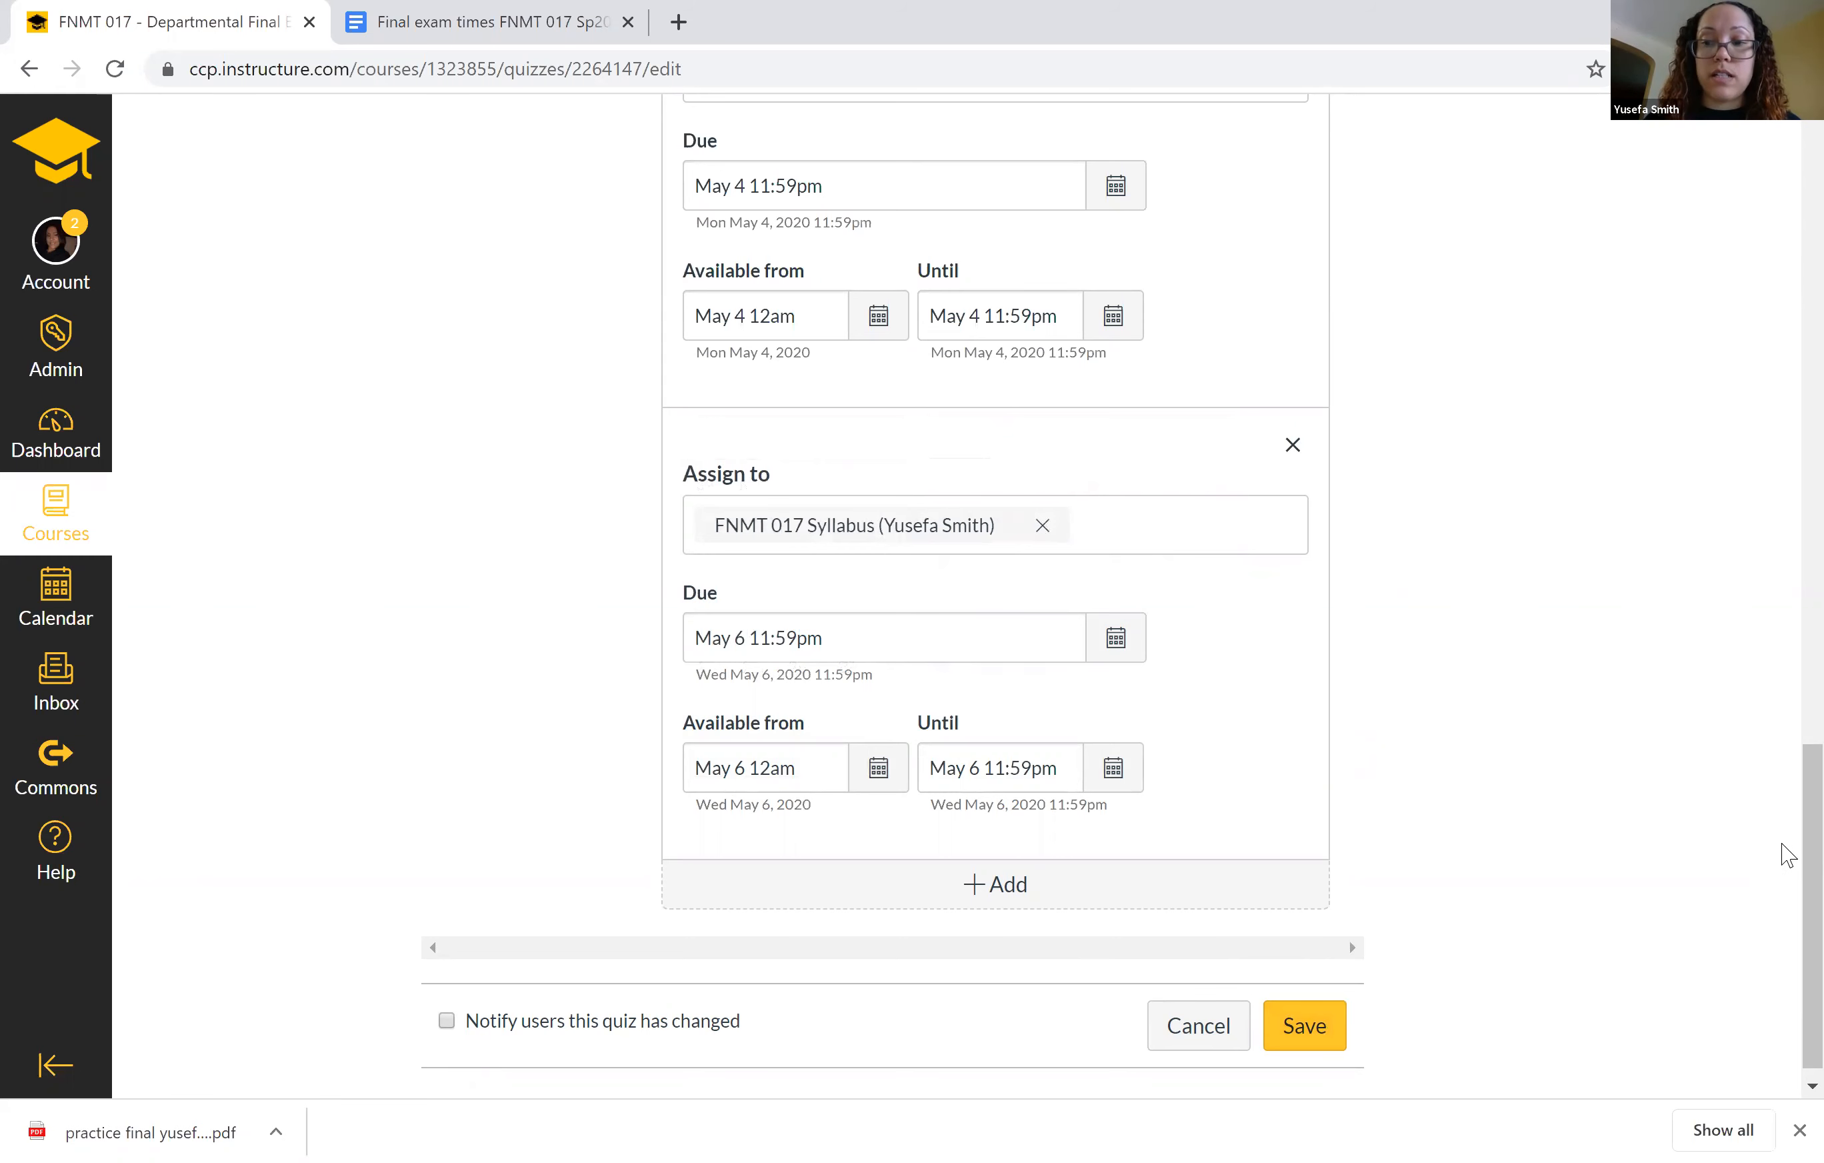
scroll(1789, 859, up, 1)
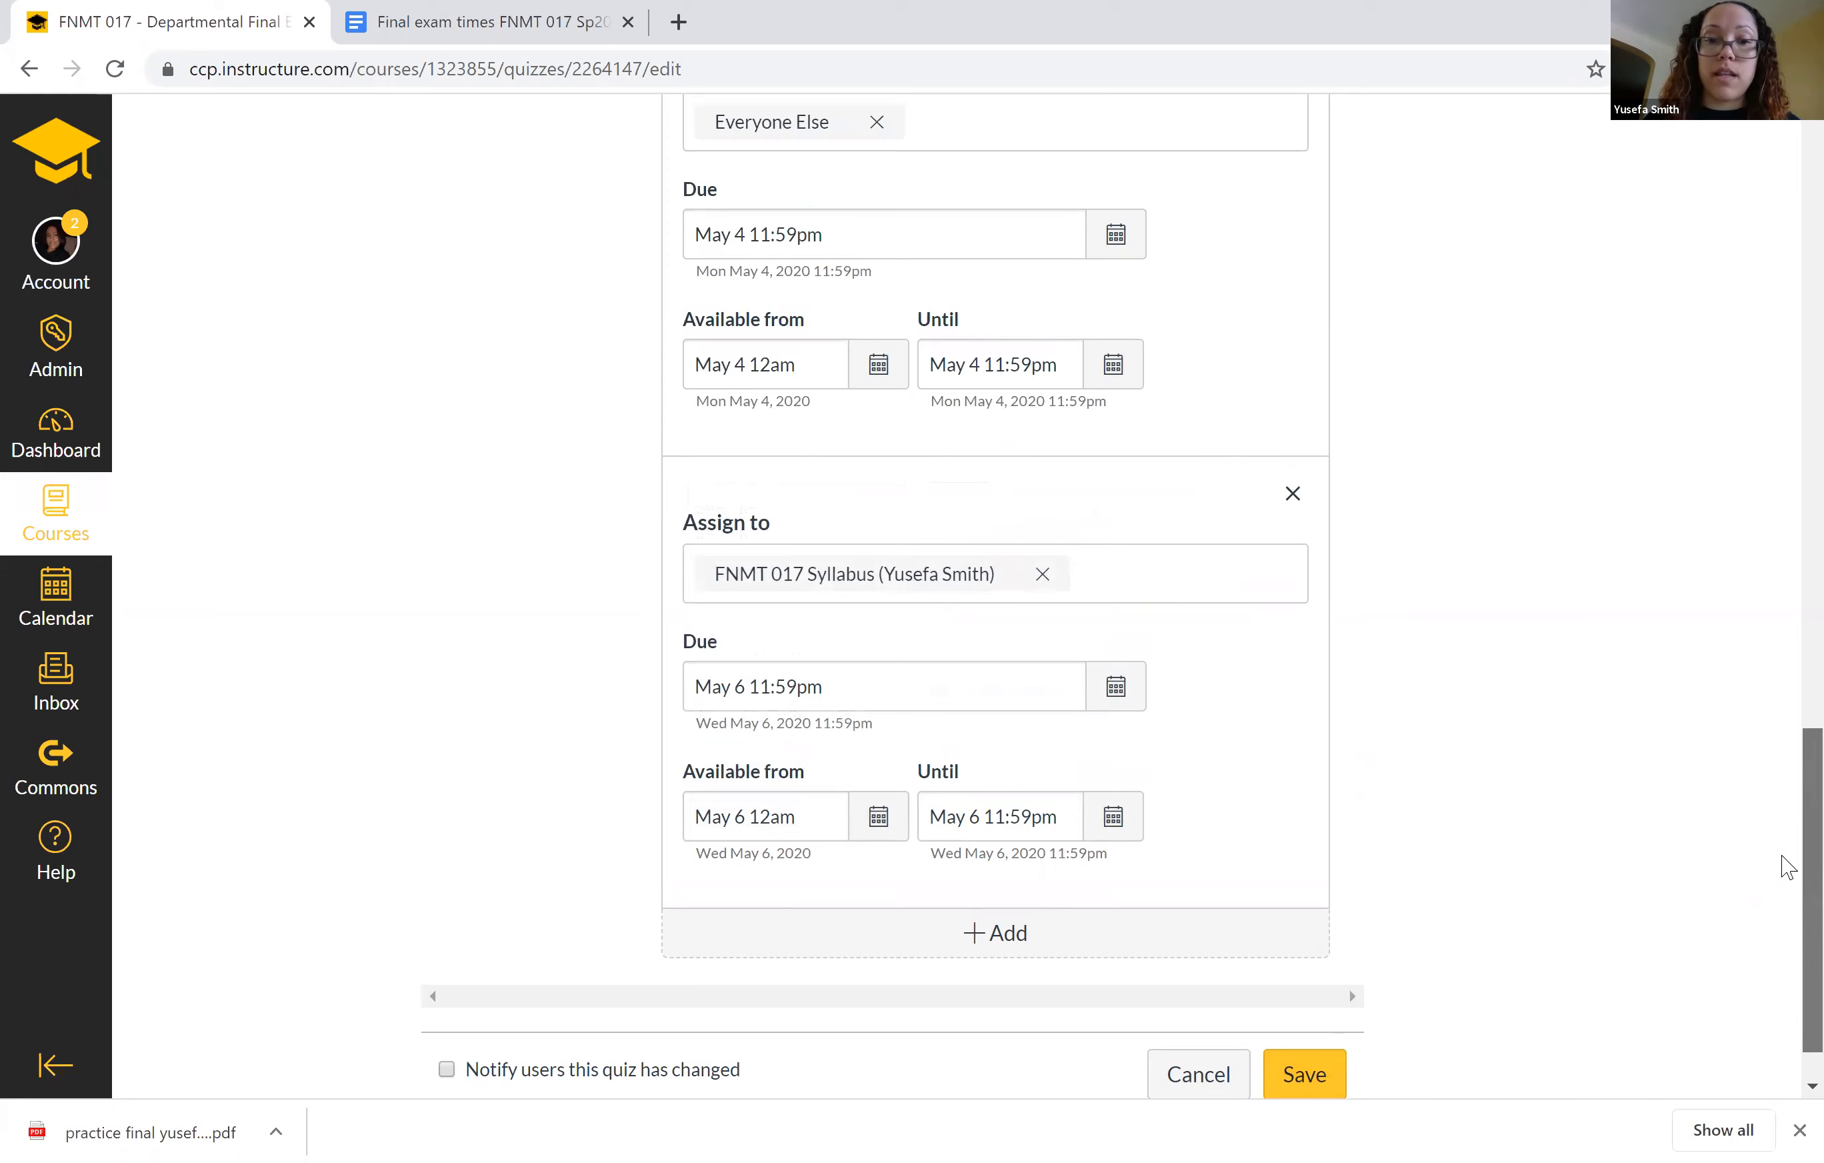
Examine the quiz's questions, including the Honor Code pledge, the work-showing instructions and the first question groups.
scroll(1788, 865, up, 20)
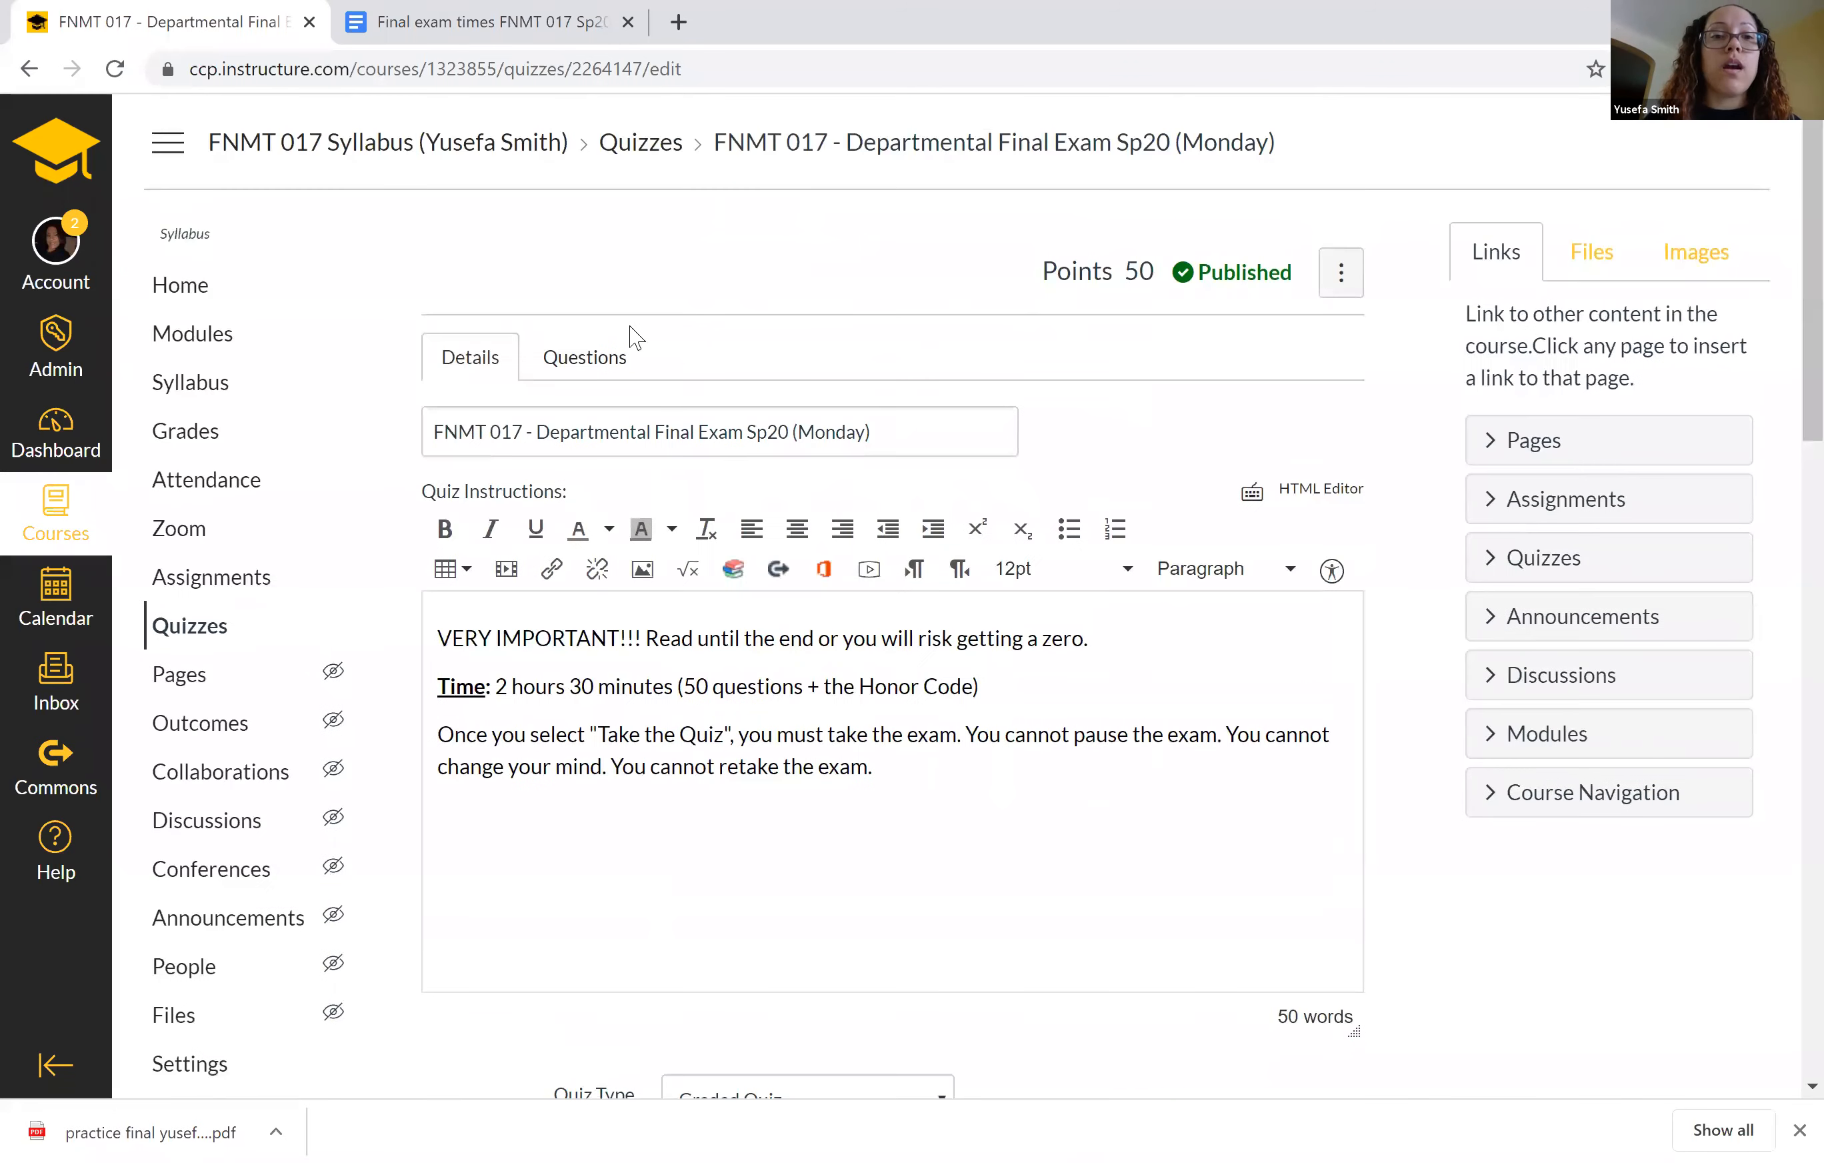
click(579, 374)
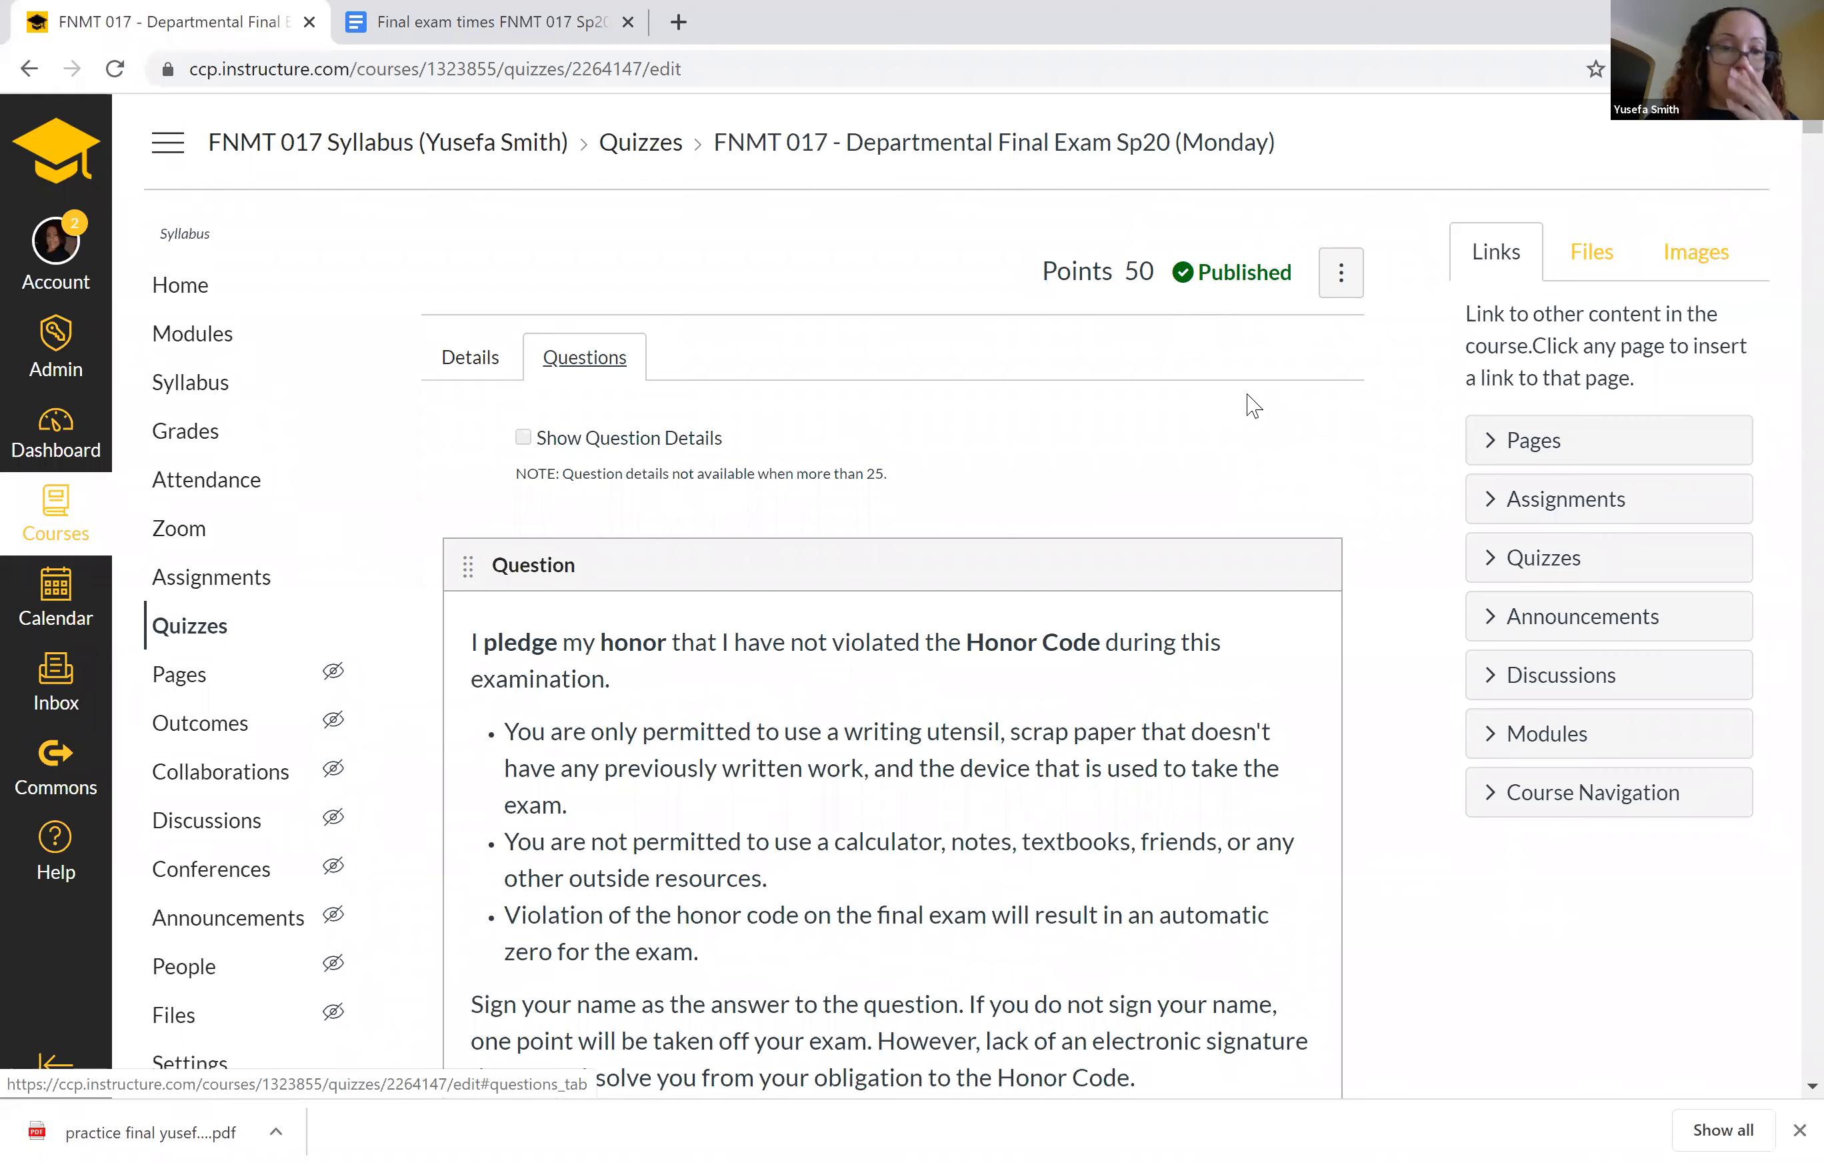
scroll(1259, 366, down, 6)
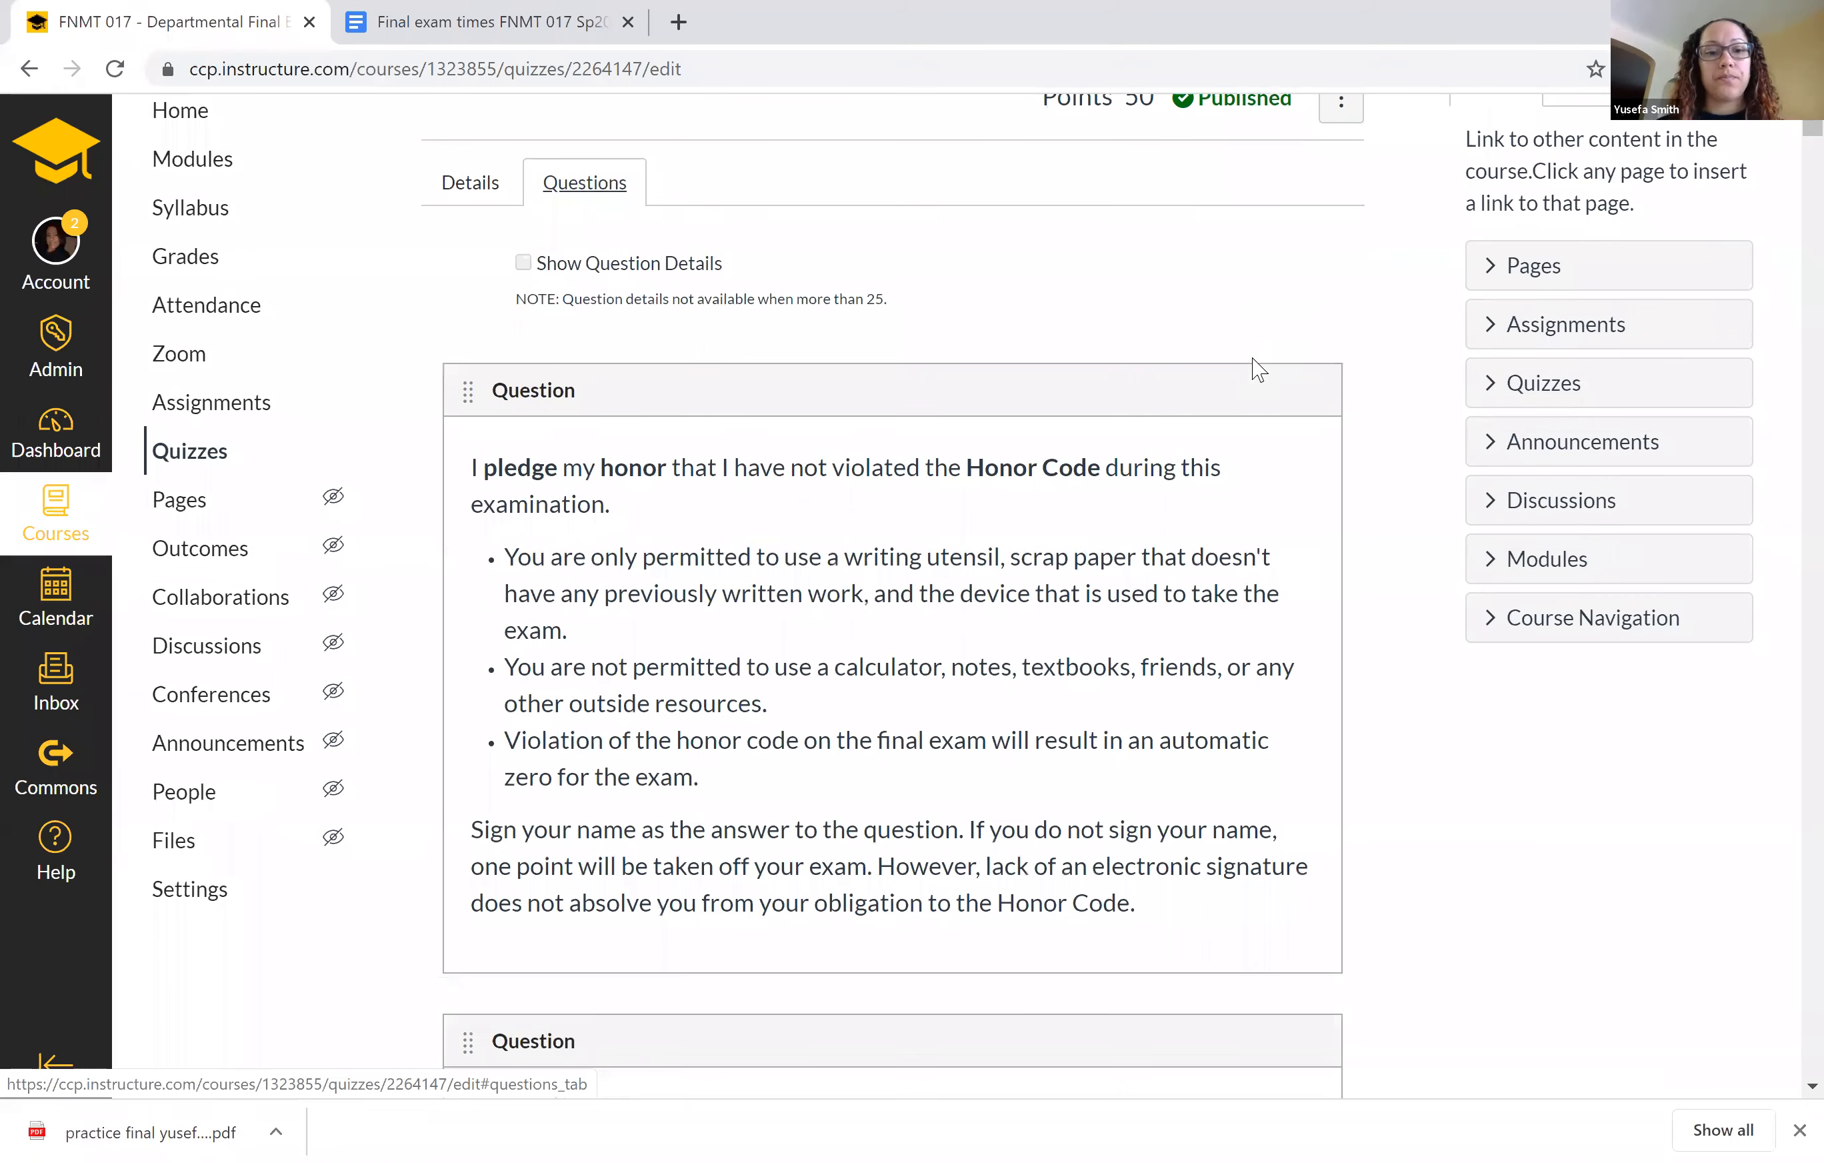
scroll(1255, 360, down, 12)
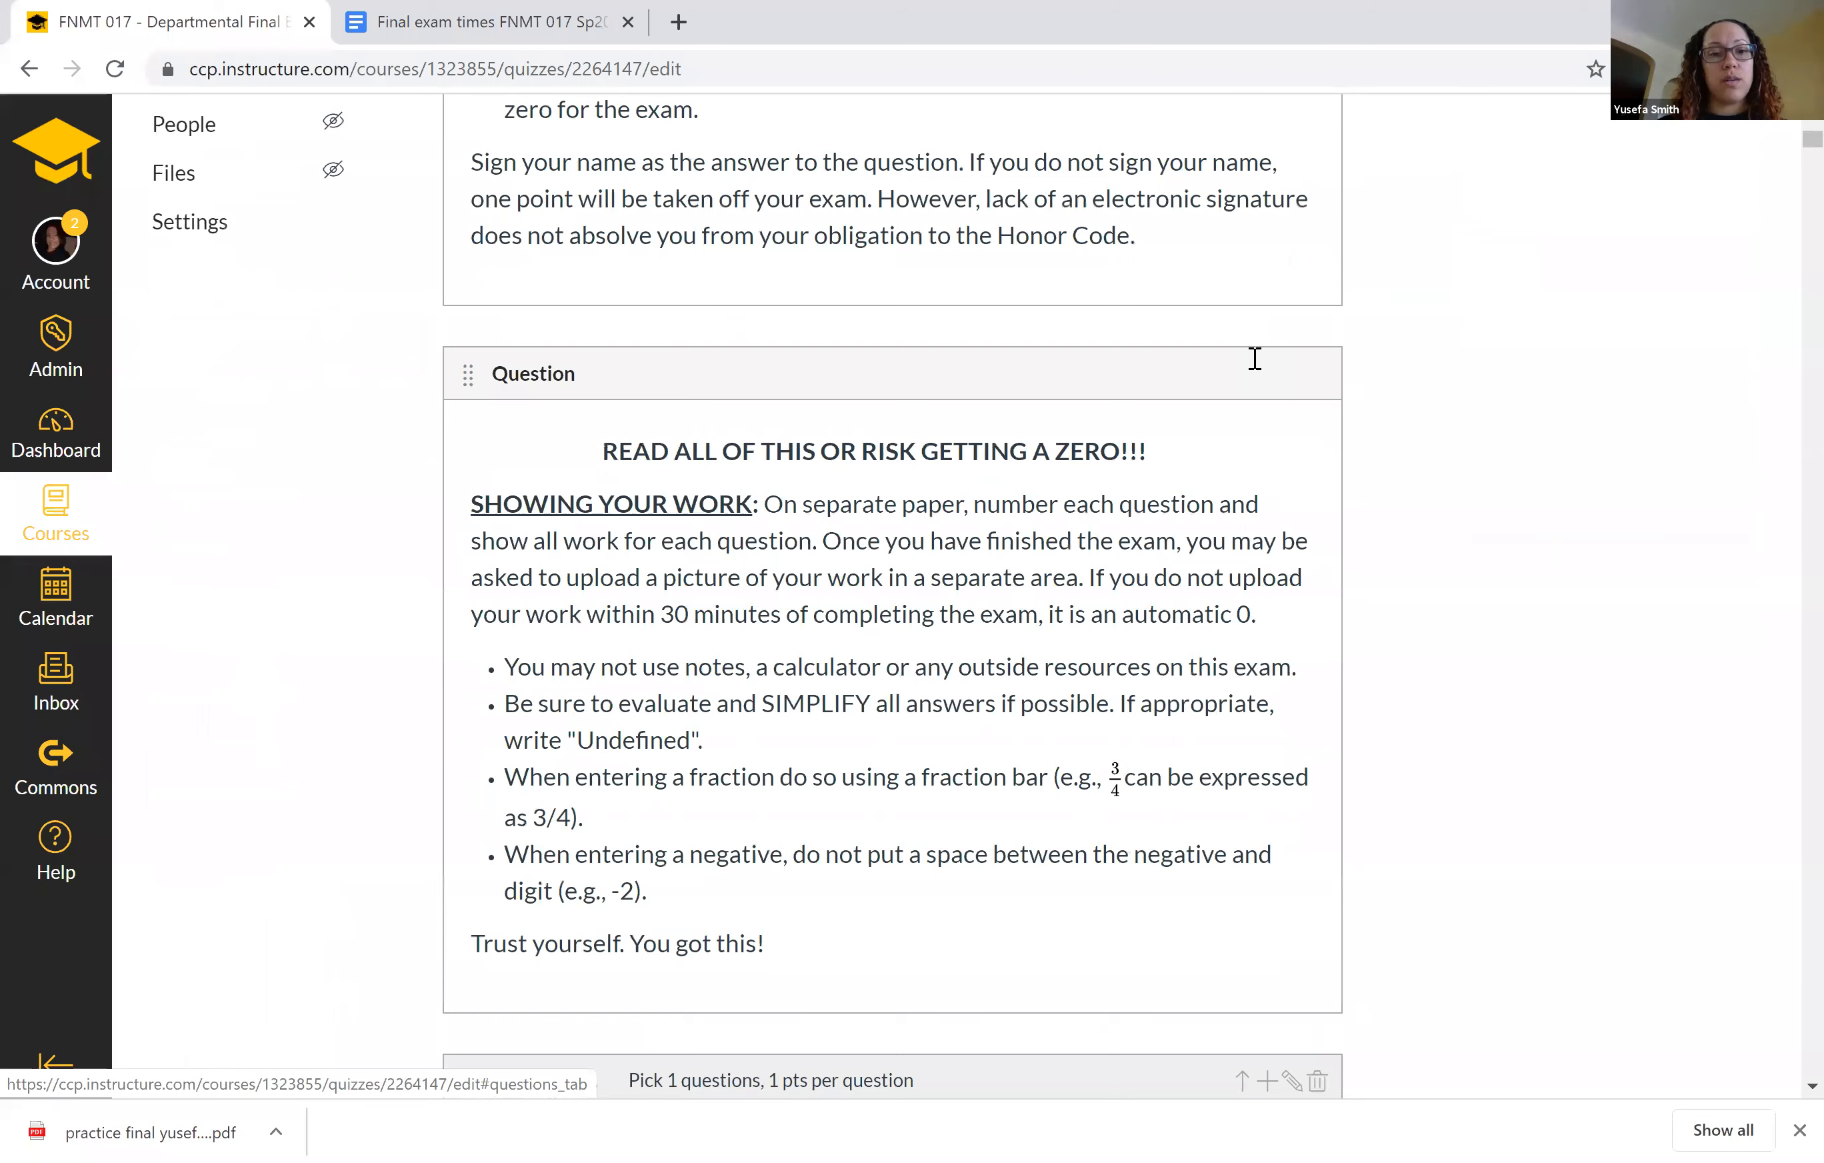
scroll(1259, 370, down, 2)
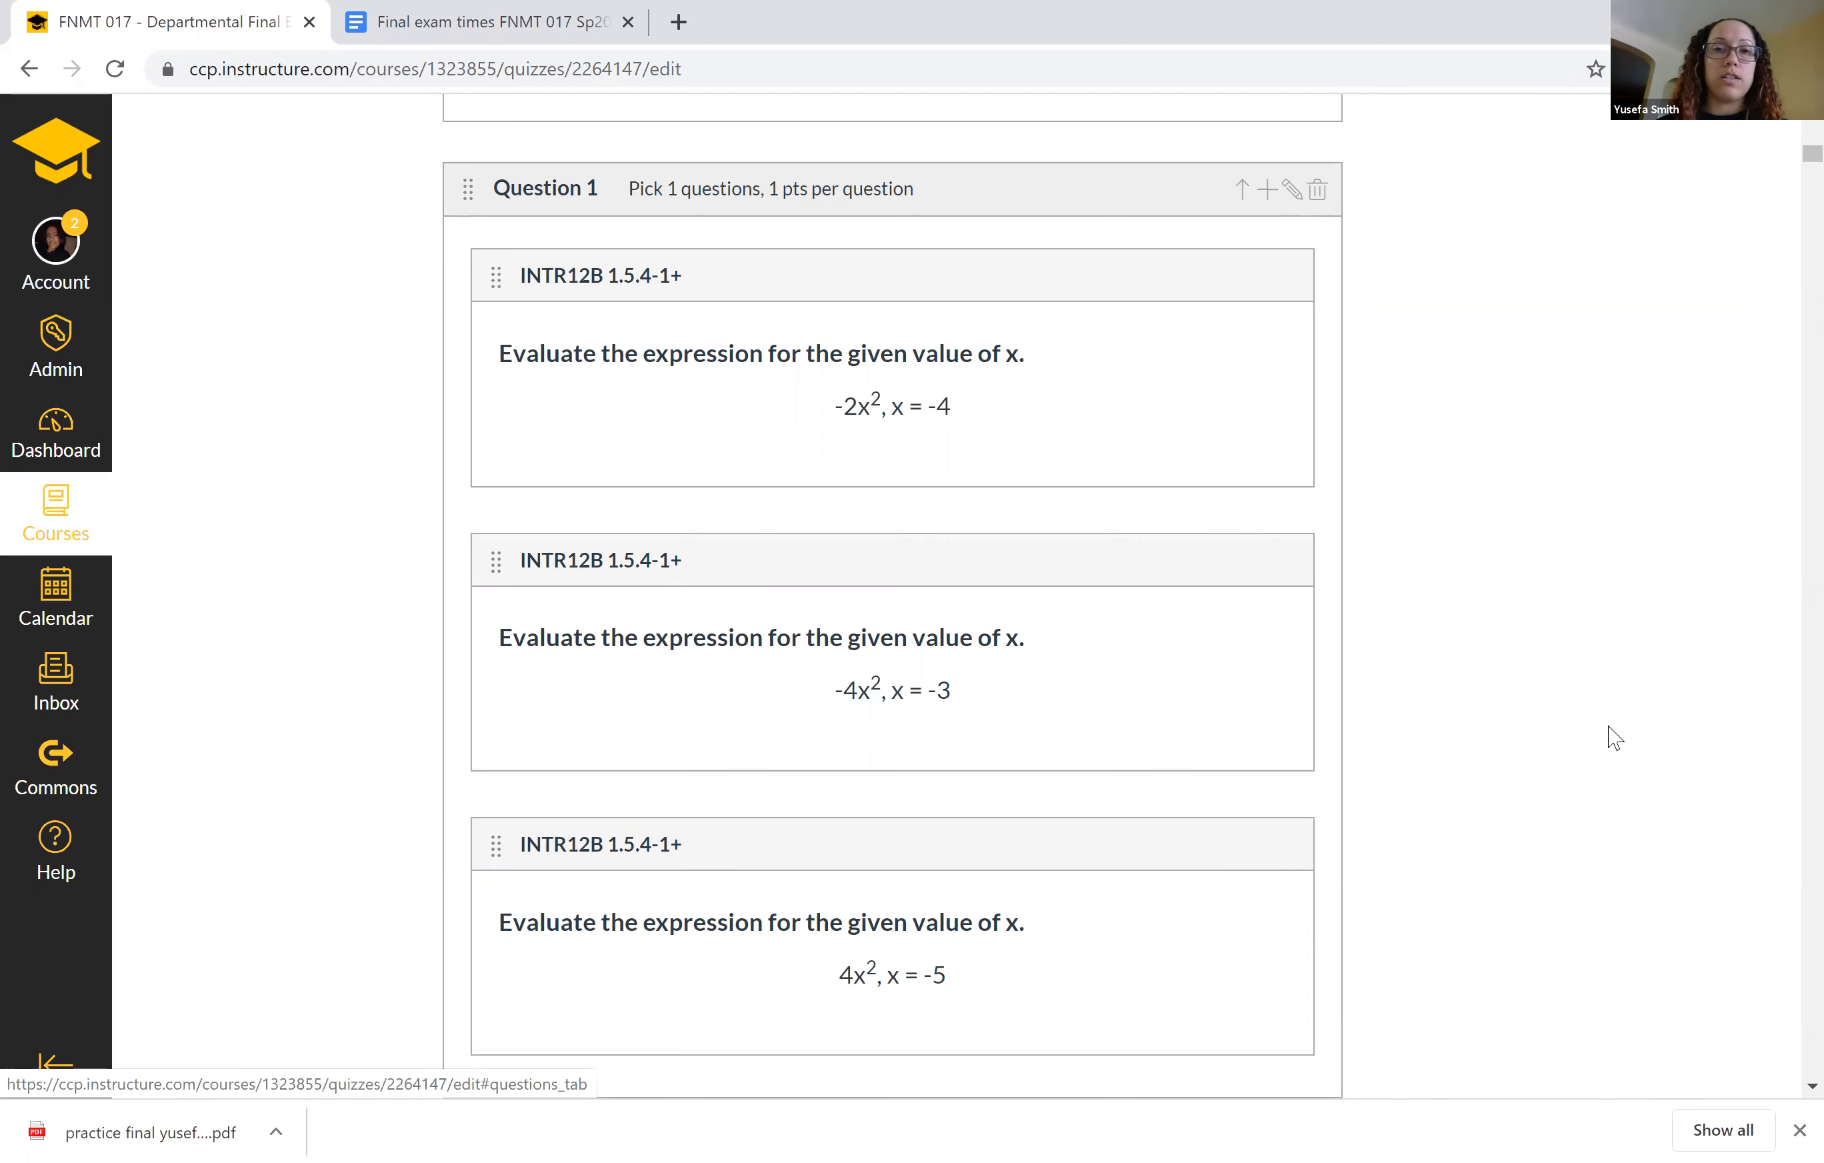
scroll(1613, 736, down, 2)
scroll(1613, 737, up, 2)
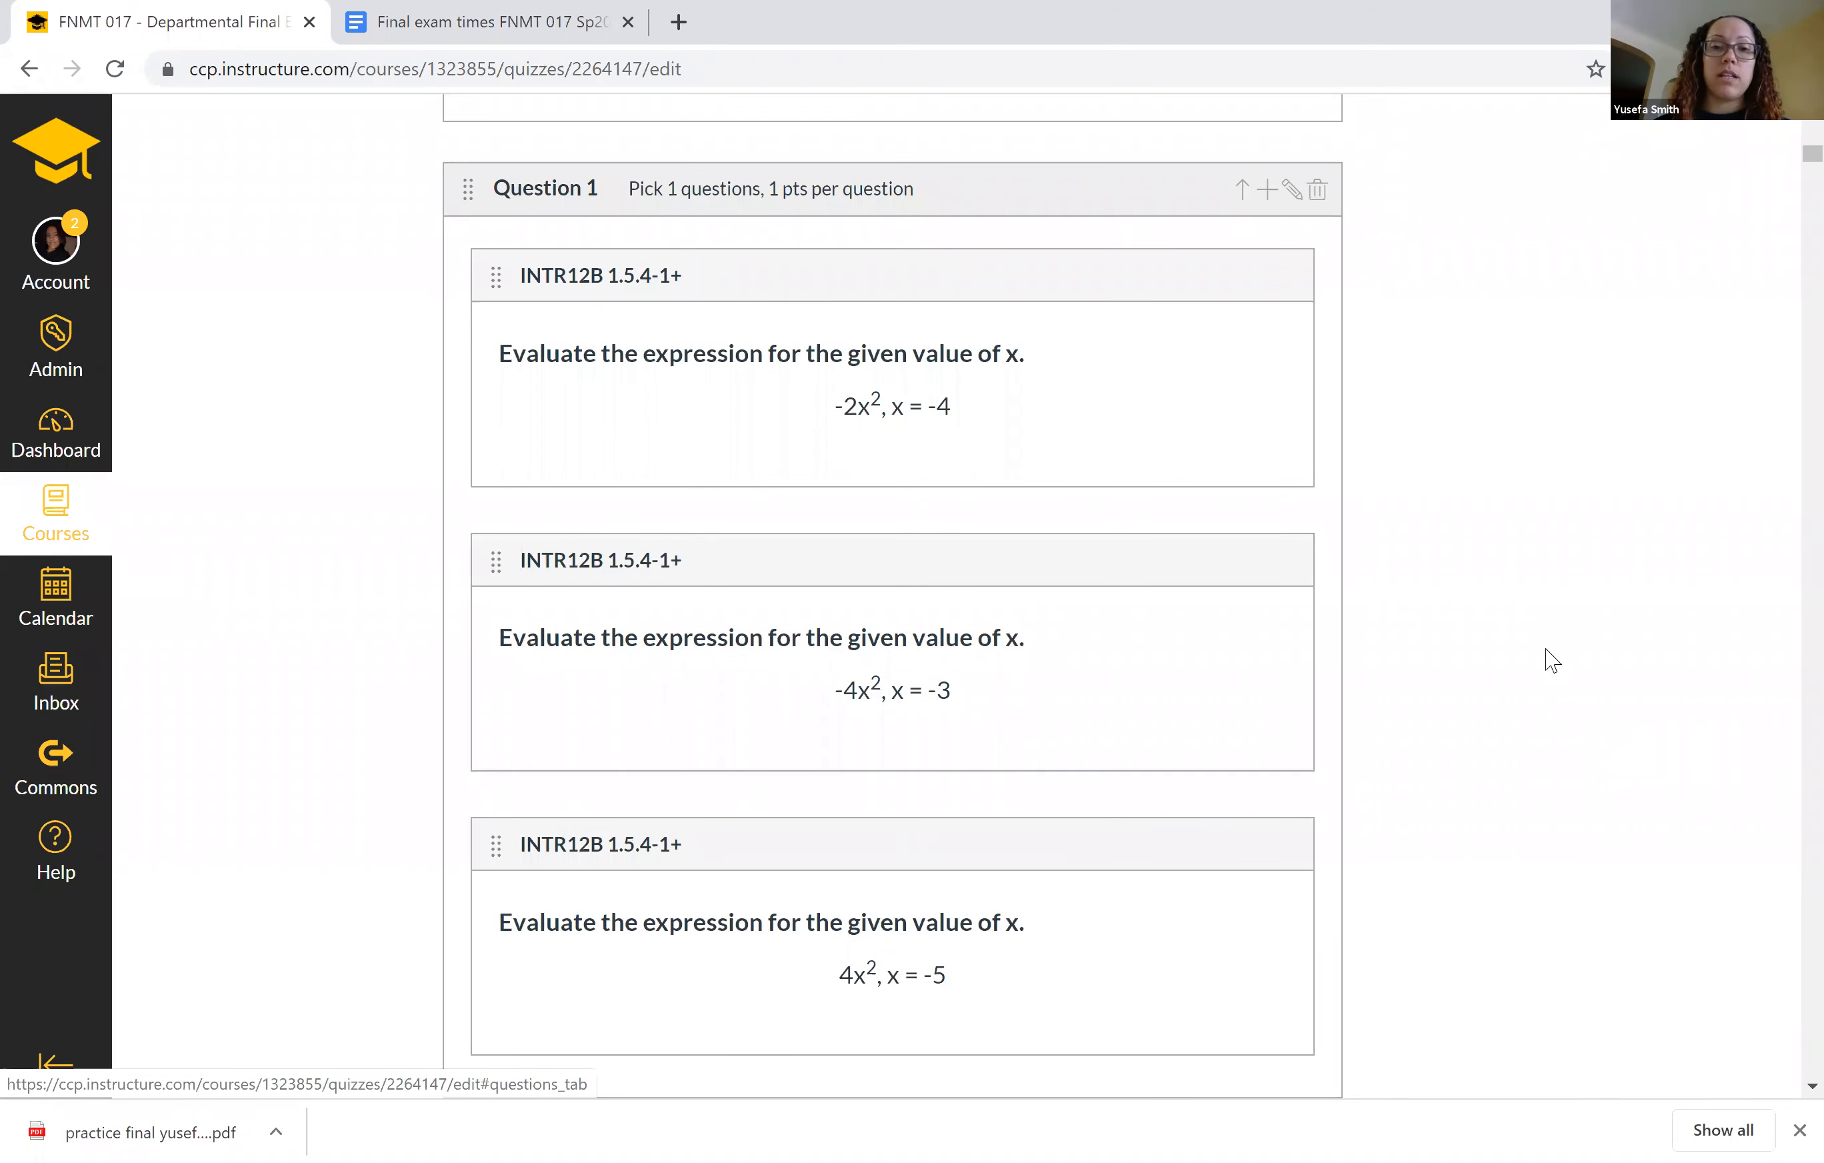
scroll(1323, 716, down, 1)
scroll(1328, 707, down, 8)
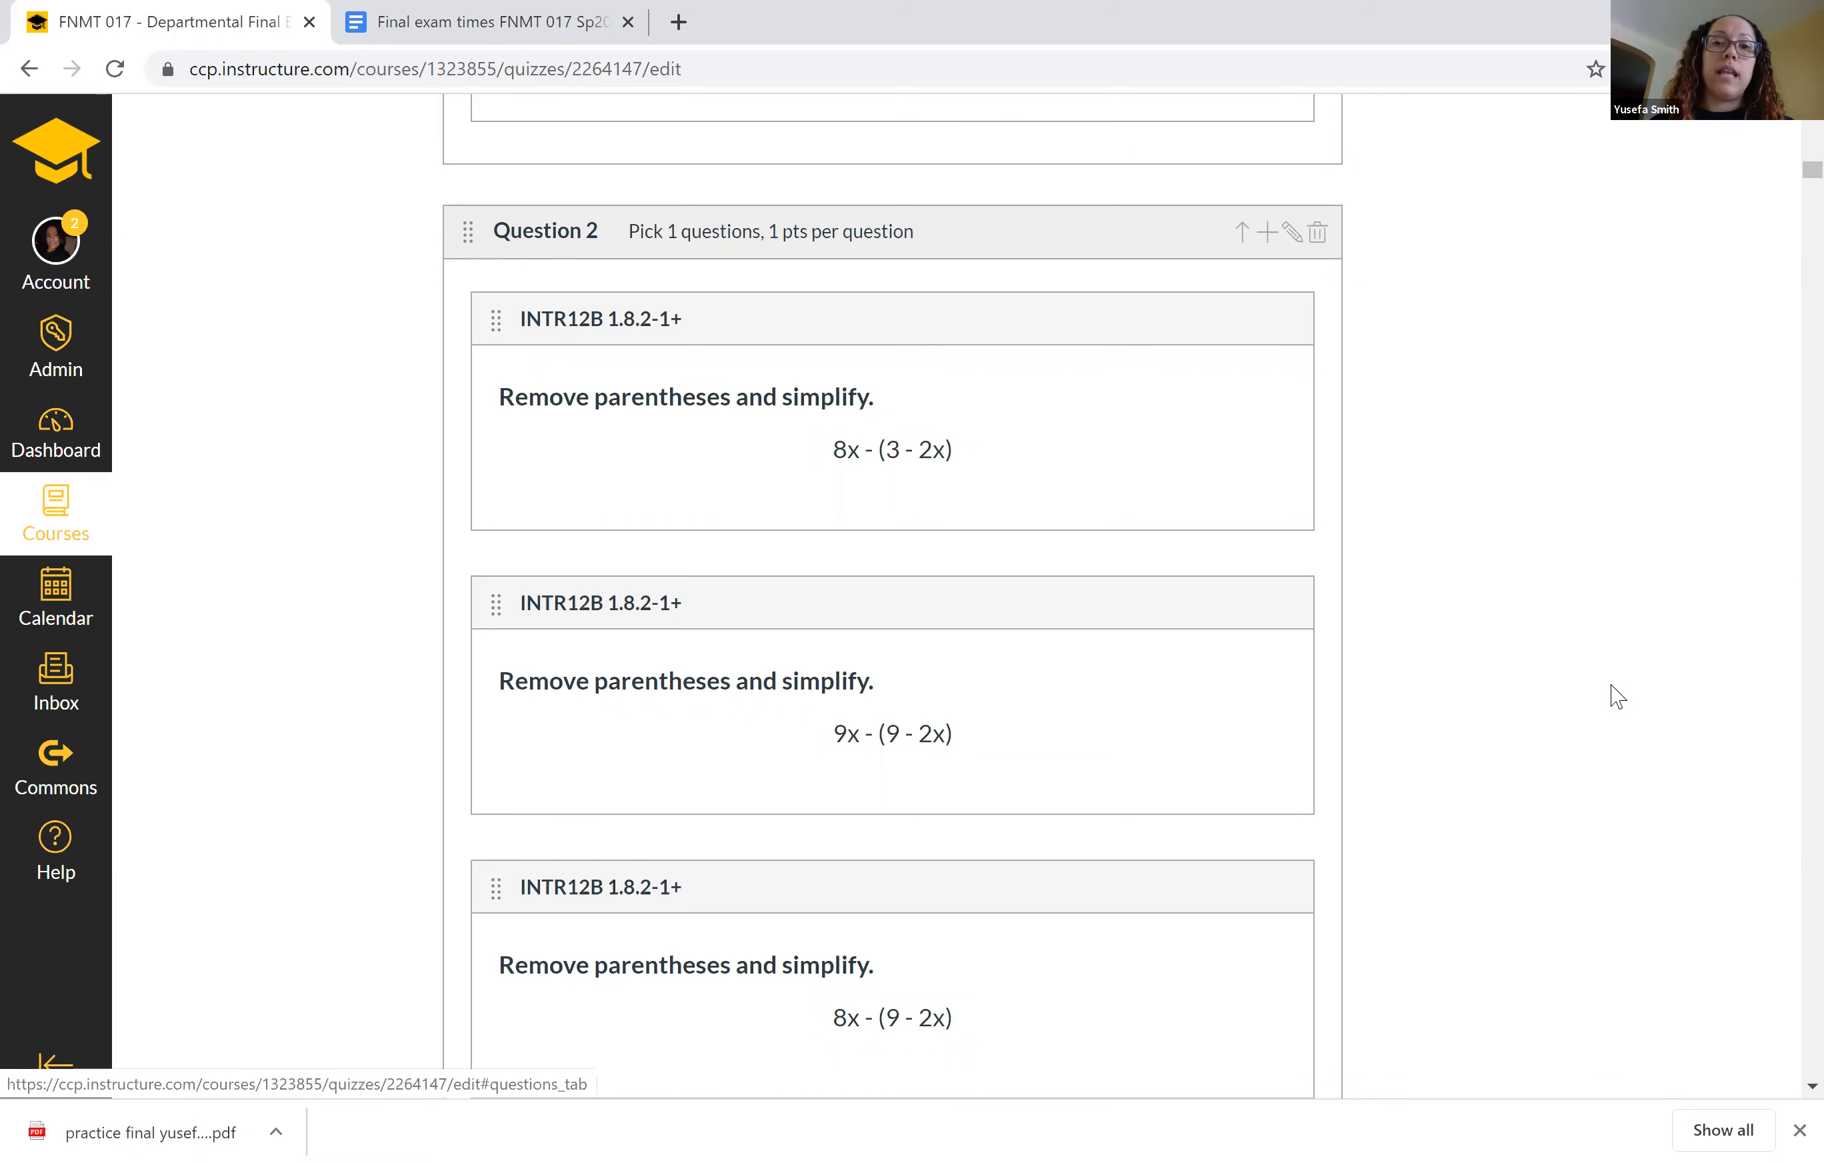
scroll(1487, 762, down, 3)
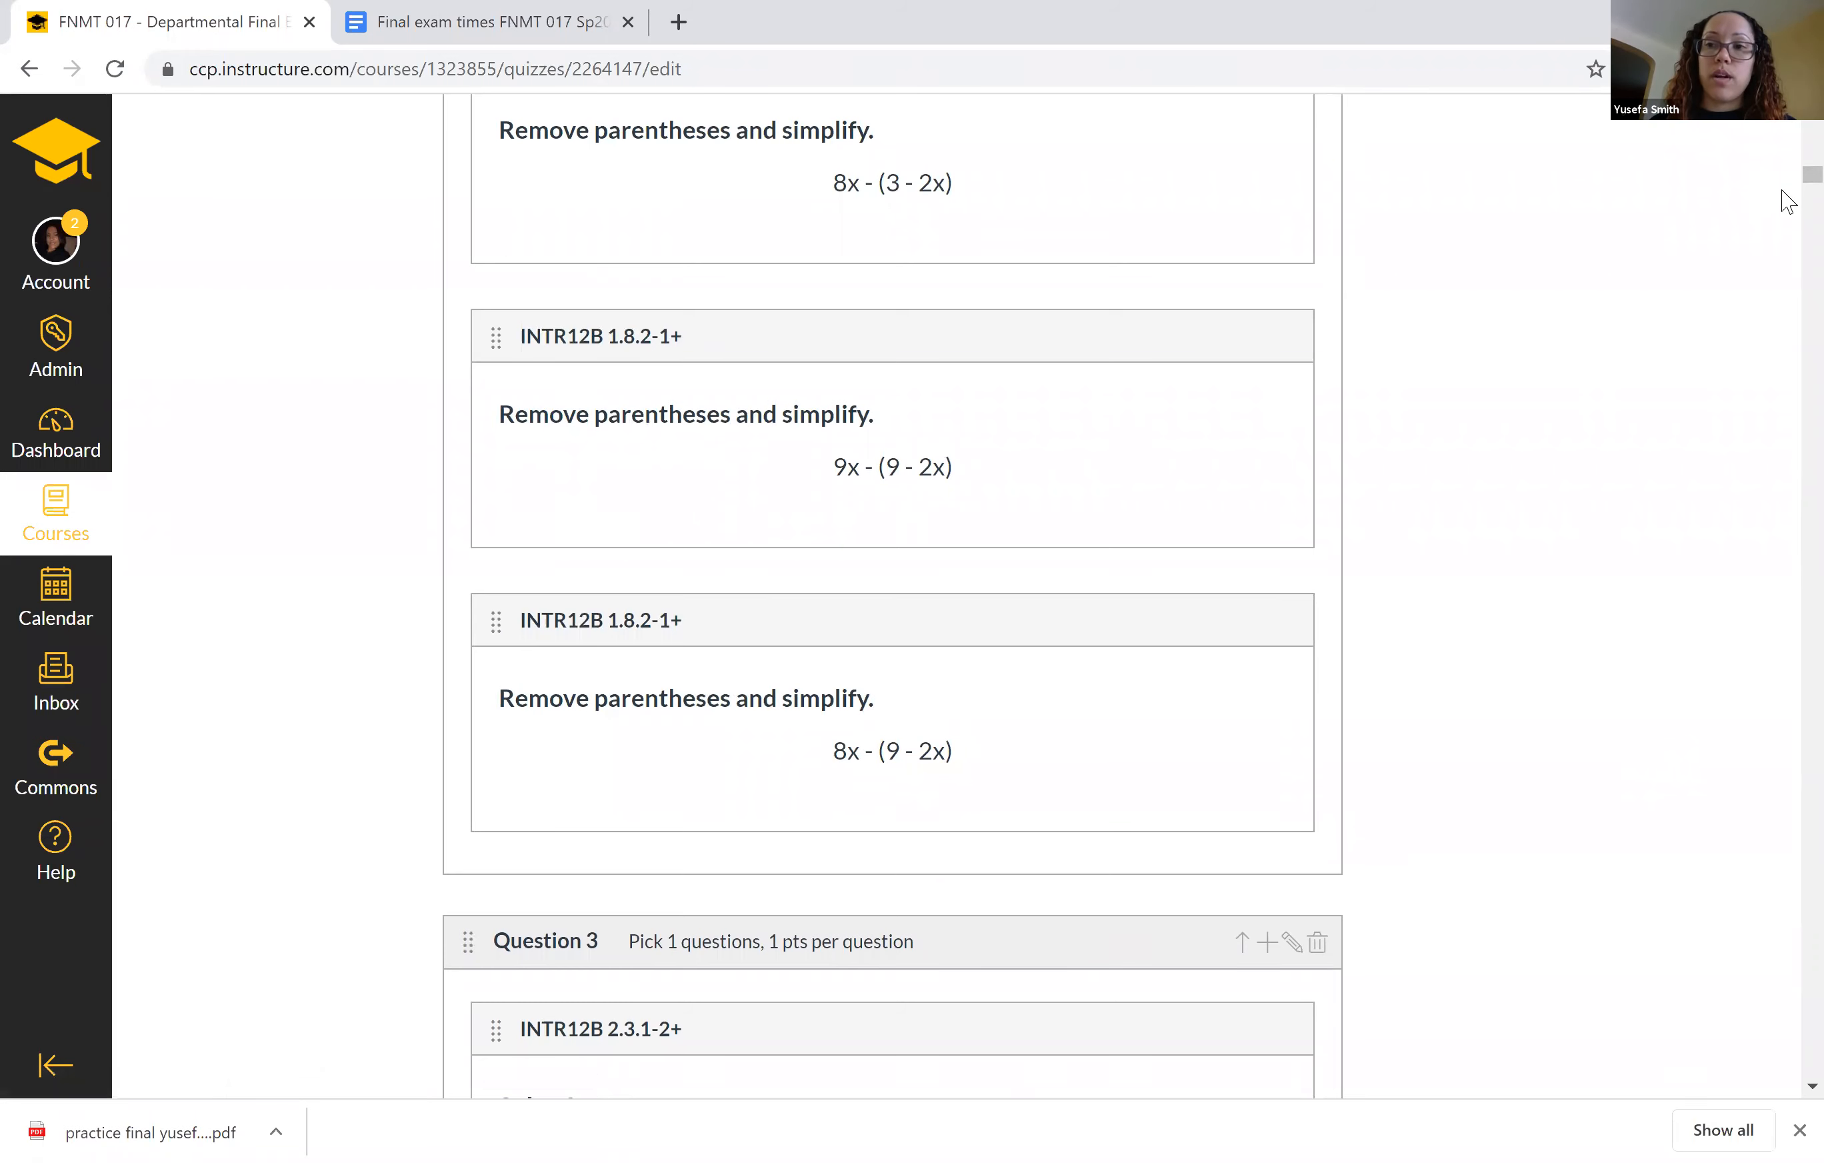
Recheck the opening questions and the closing instructions of the Monday departmental final exam, and save the quiz.
scroll(1787, 184, up, 15)
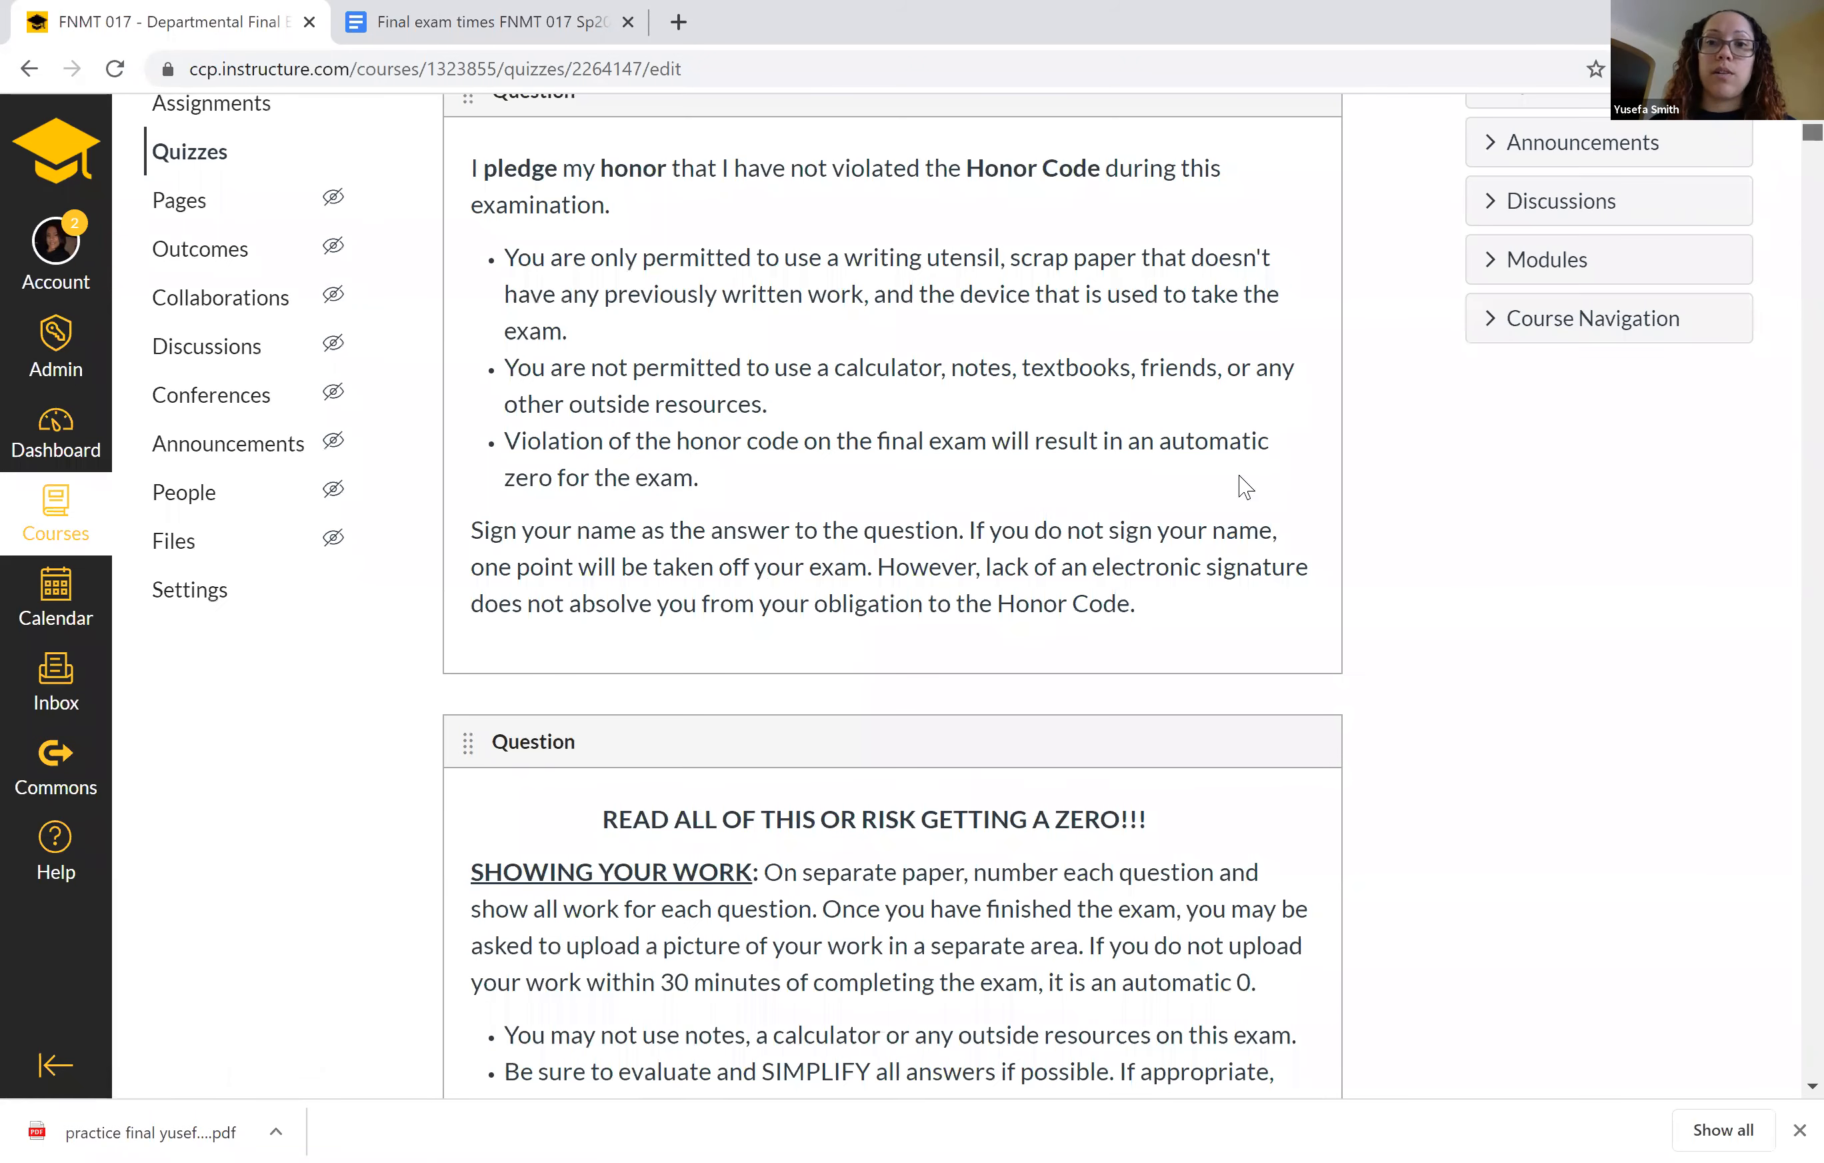
scroll(1244, 487, up, 5)
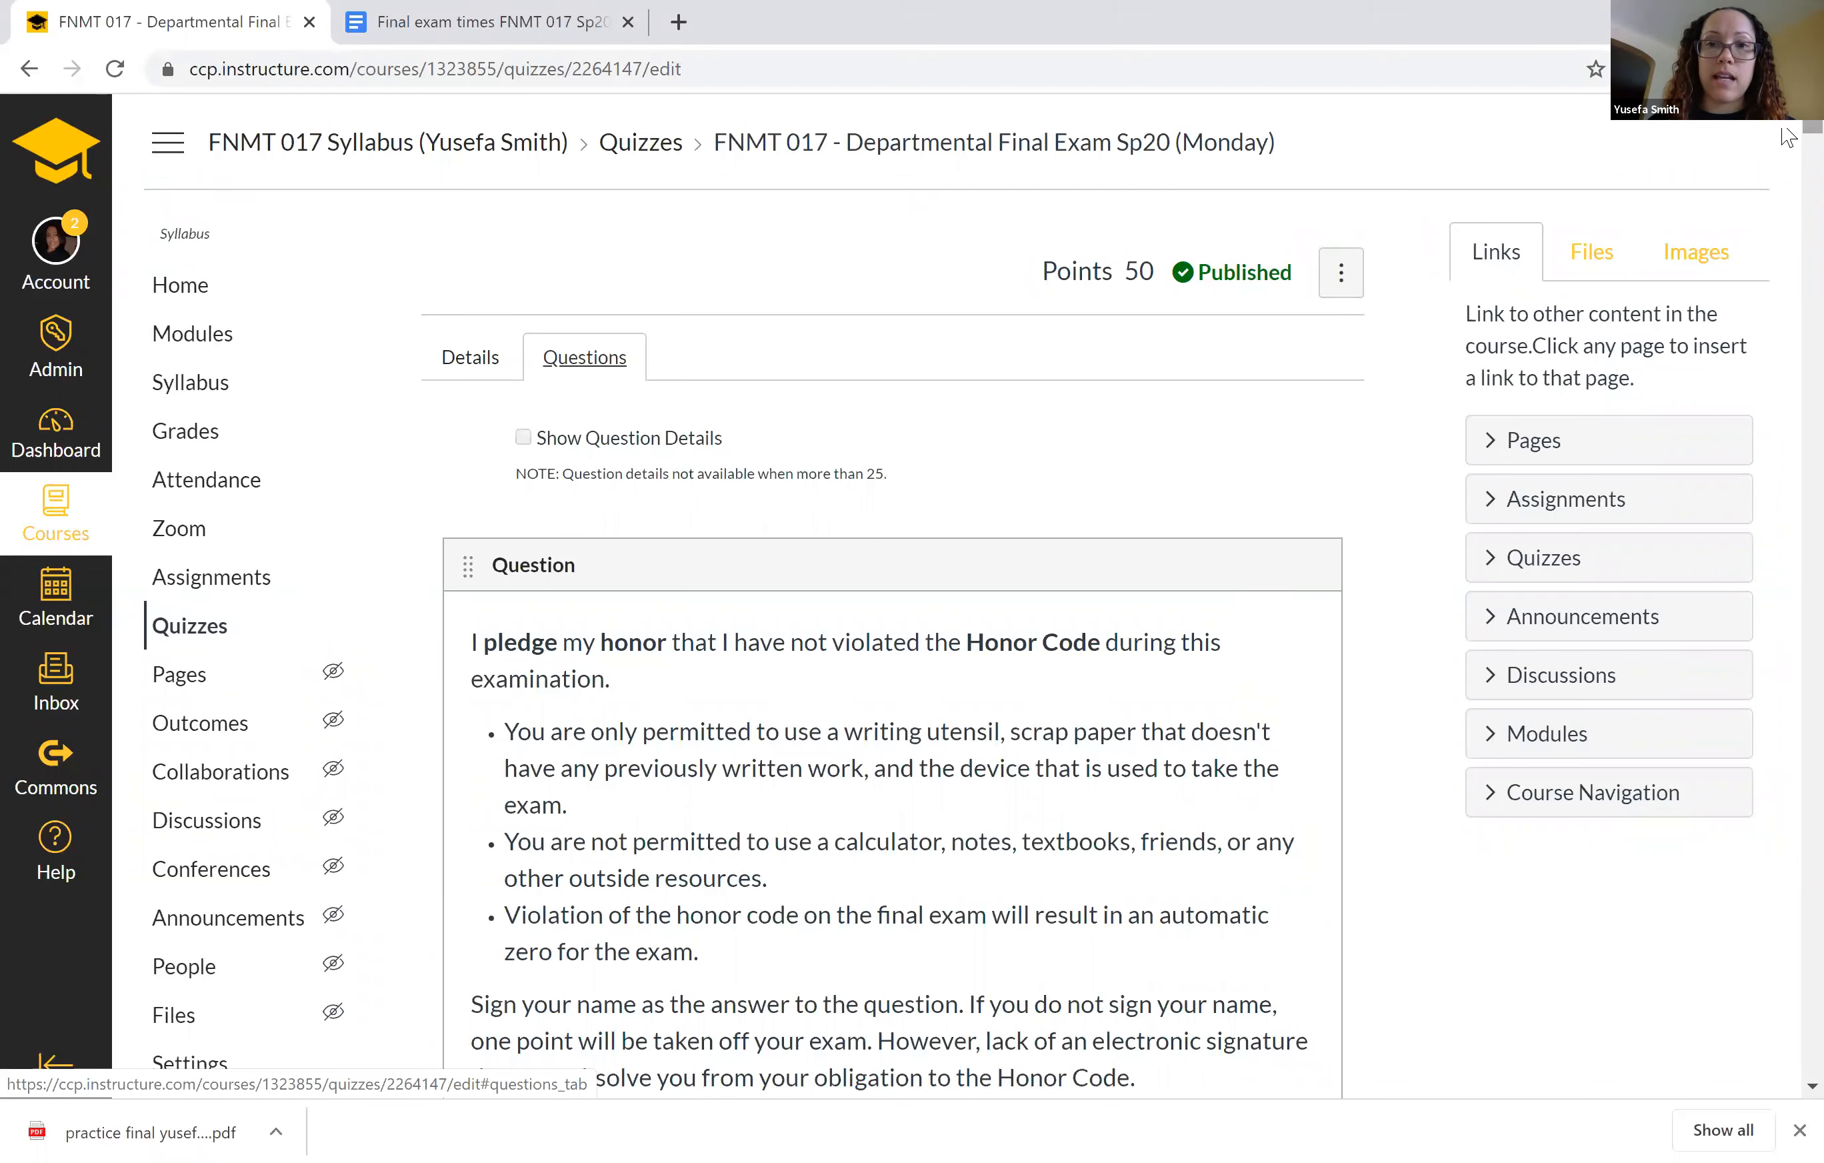
scroll(1719, 1000, down, 20)
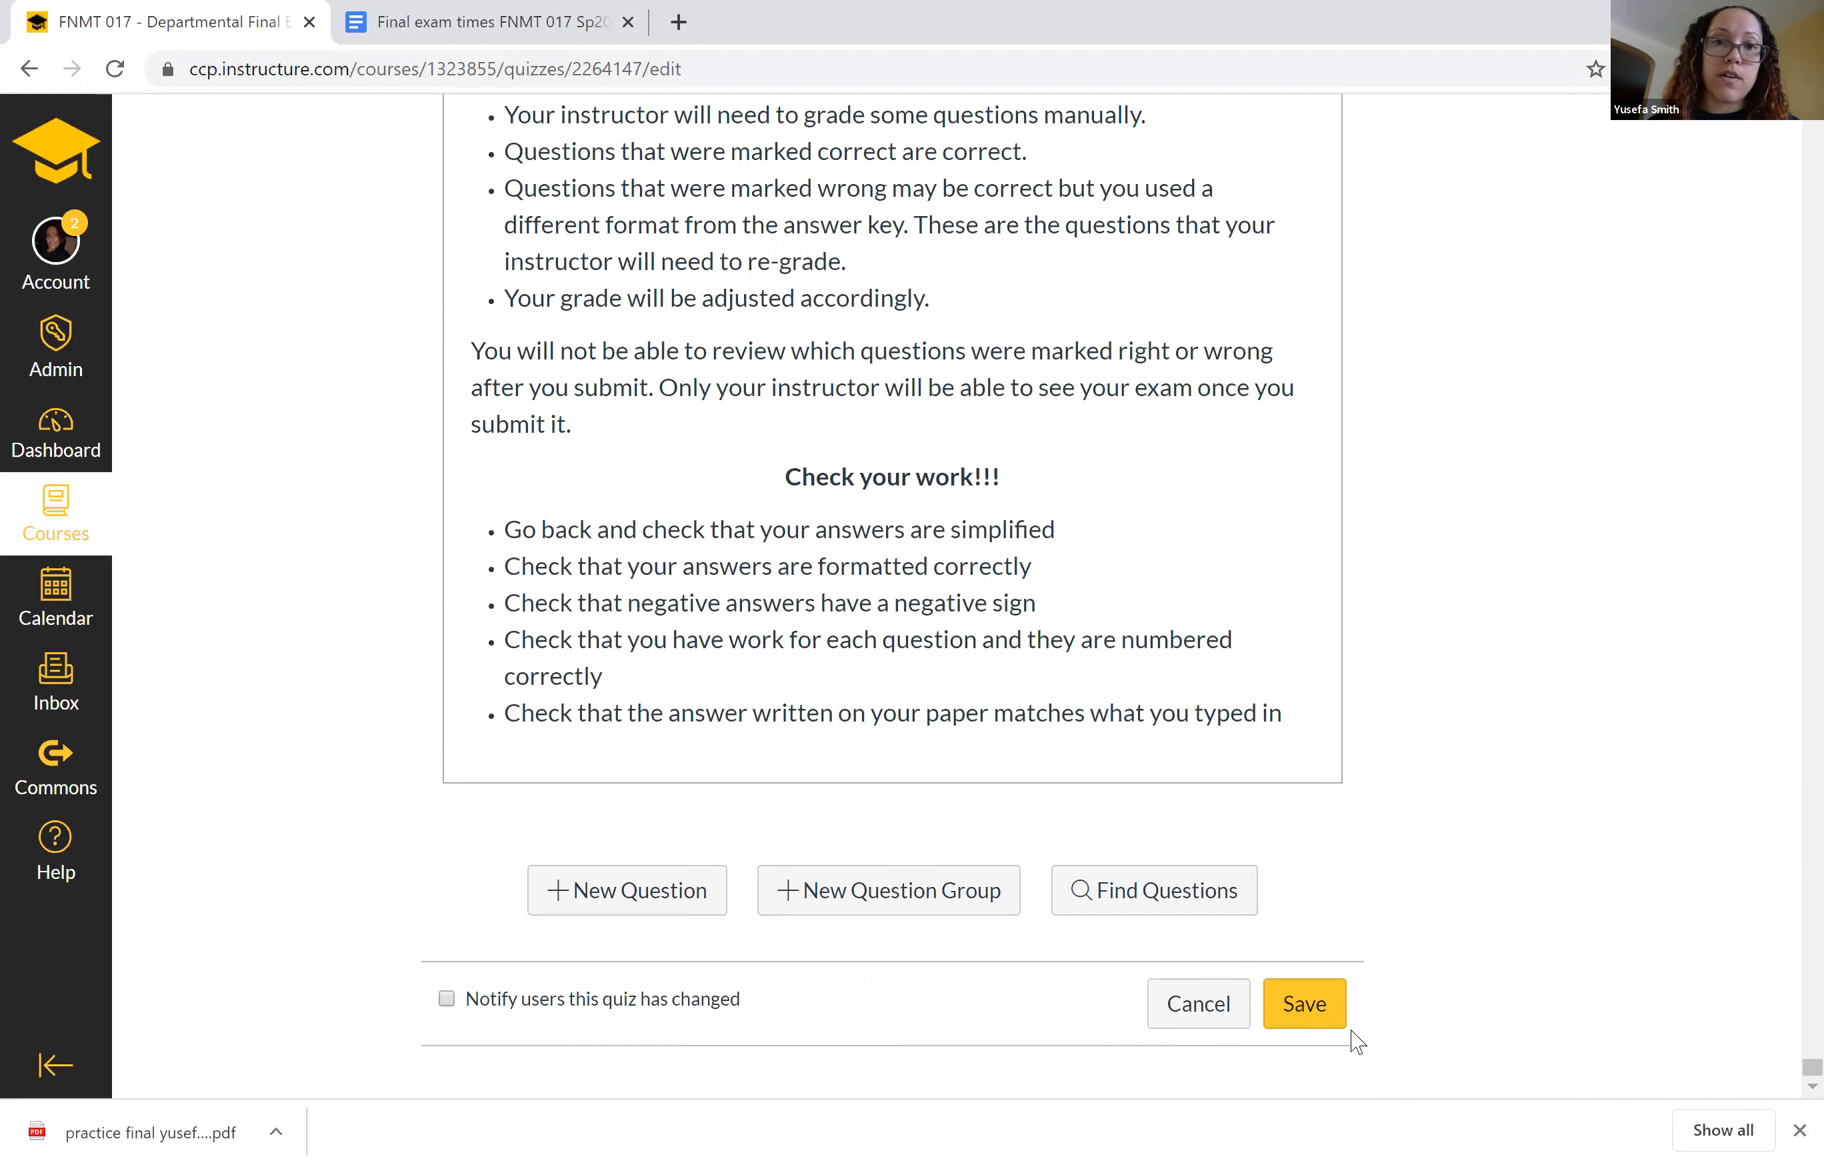
click(1308, 1008)
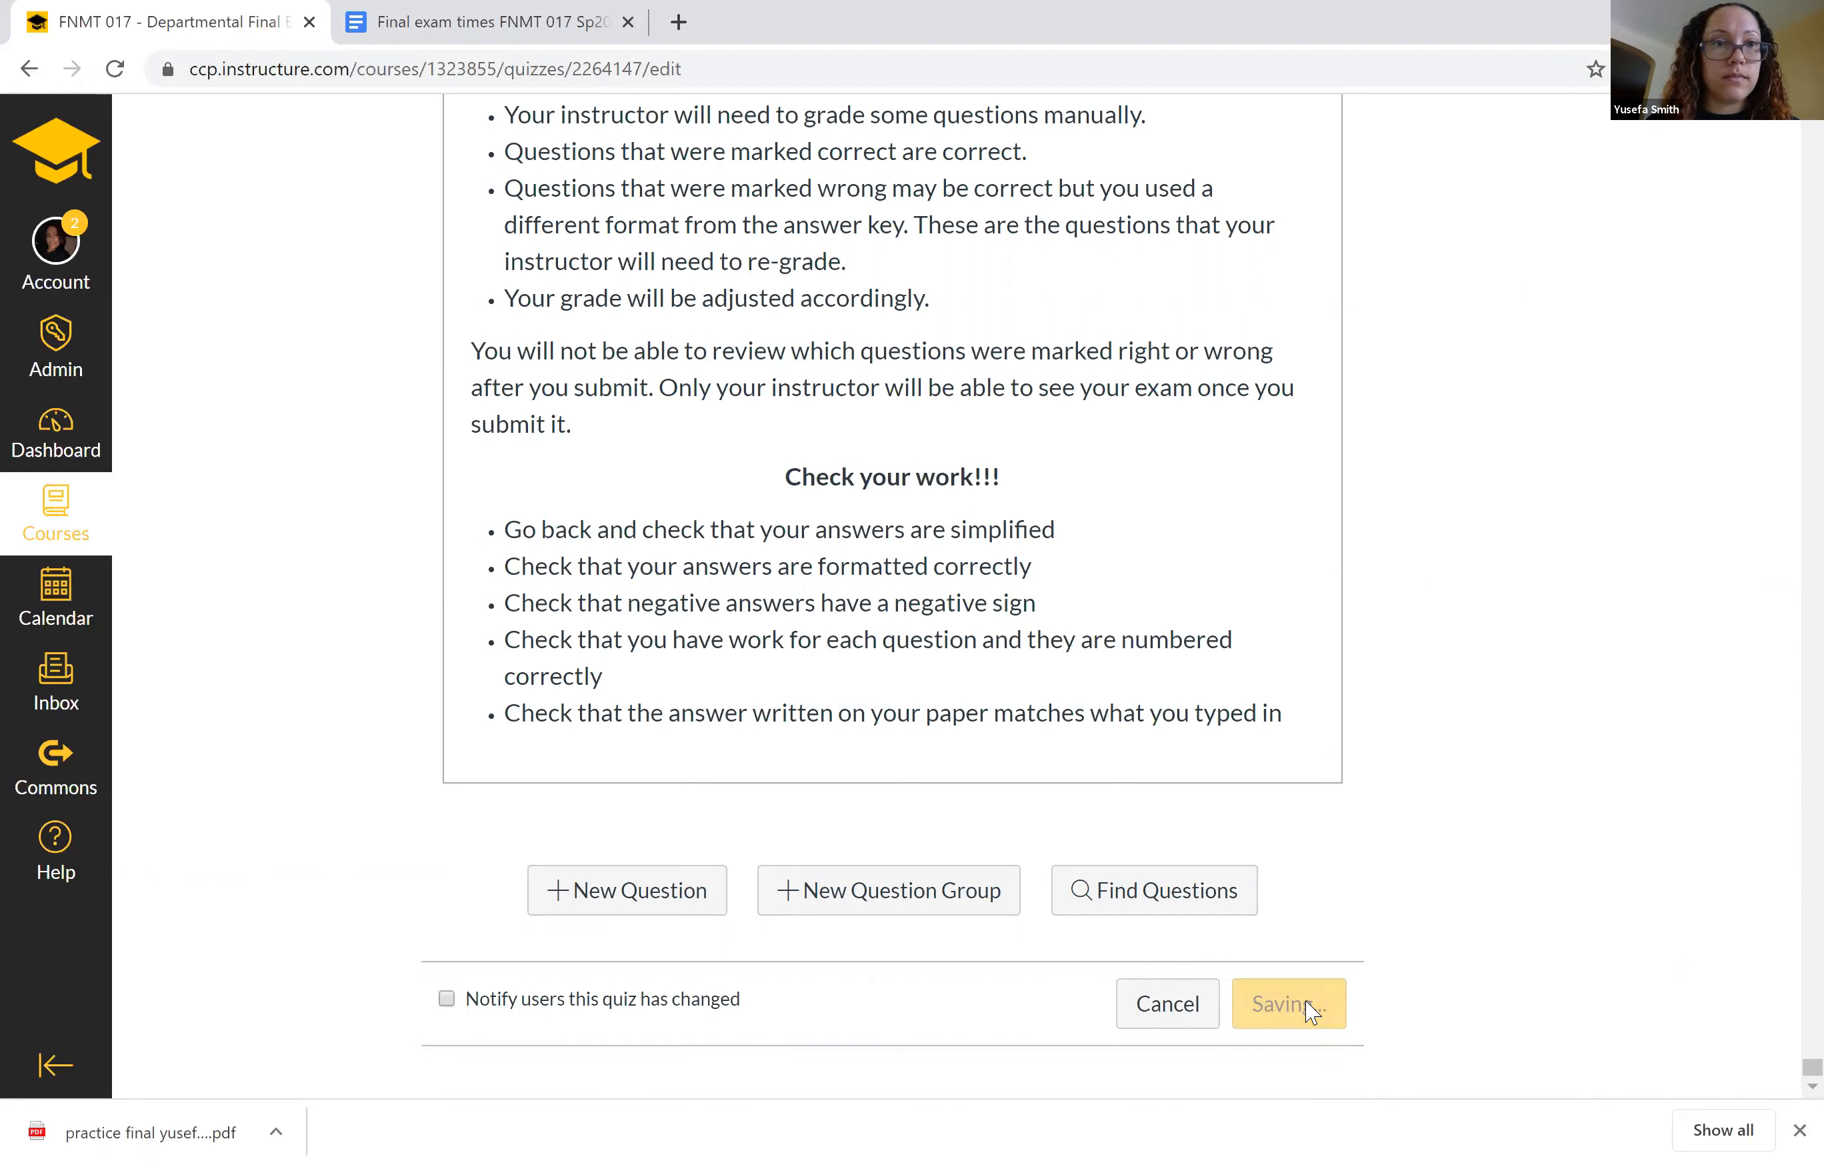